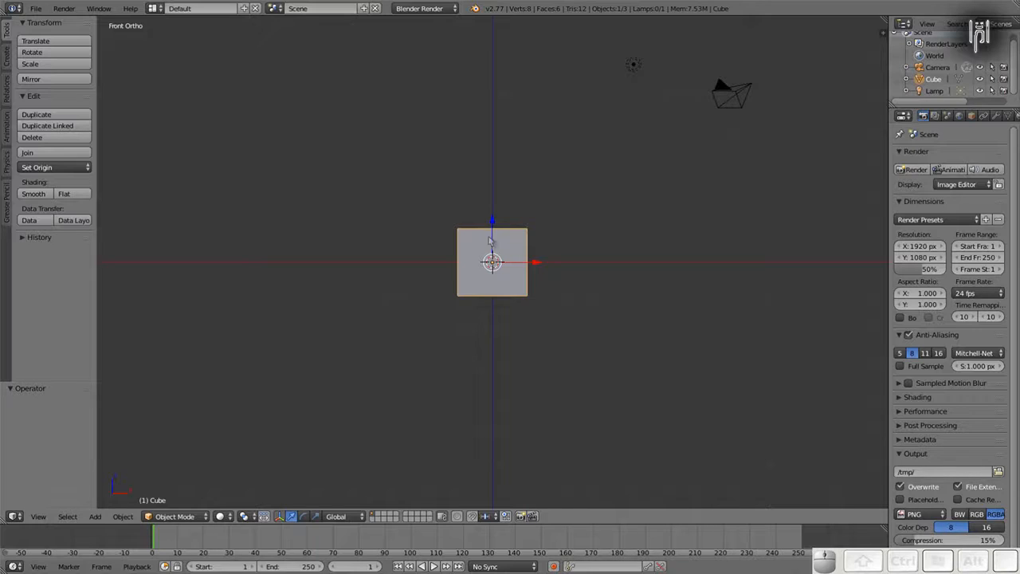
Step: Switch the screen layout to UV Editing and put the default cube into Edit Mode
mouse_move(496, 256)
middle_mouse_down()
mouse_move(473, 298)
mouse_move(483, 267)
middle_mouse_up()
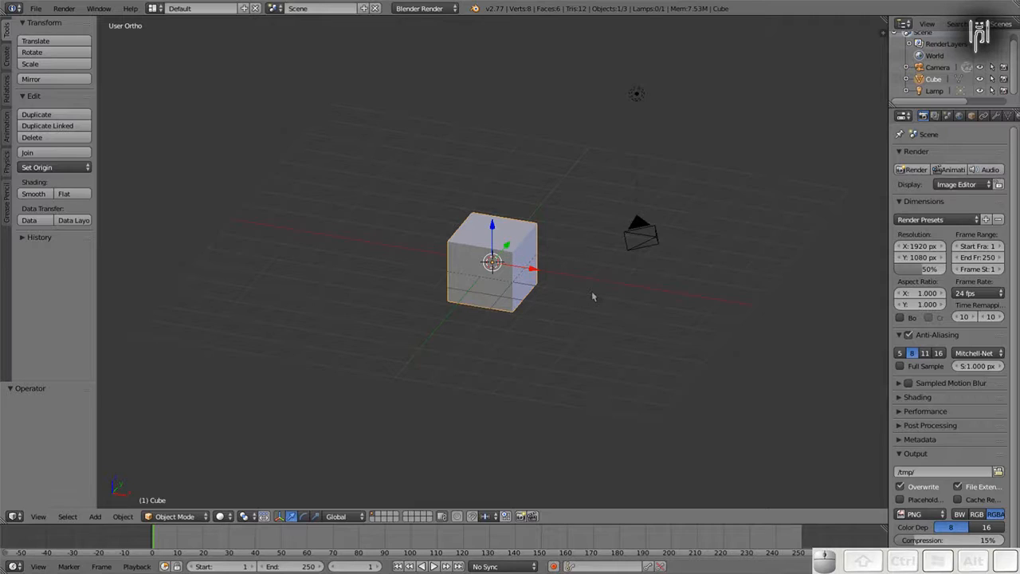
left_click(162, 12)
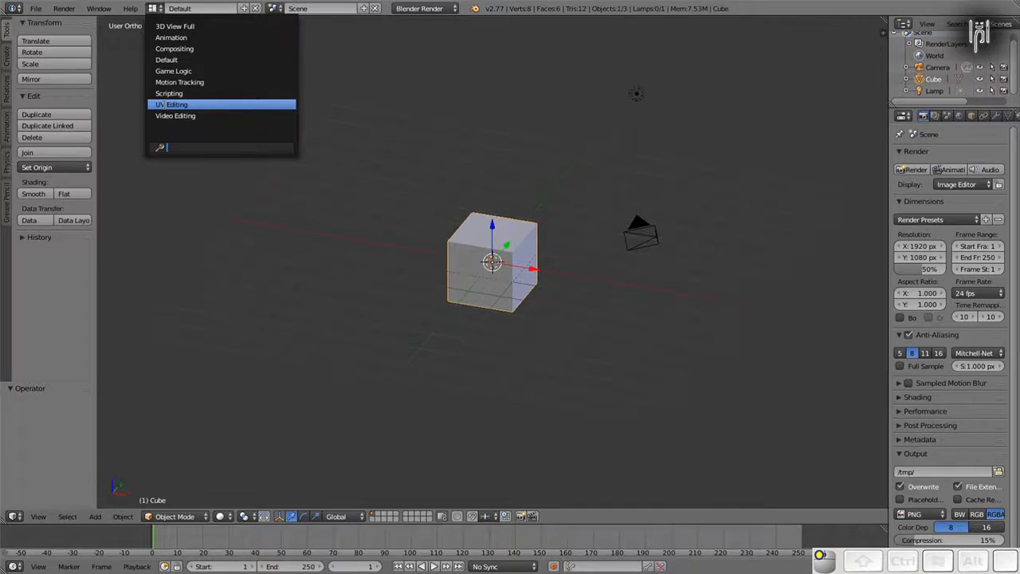
left_click(164, 105)
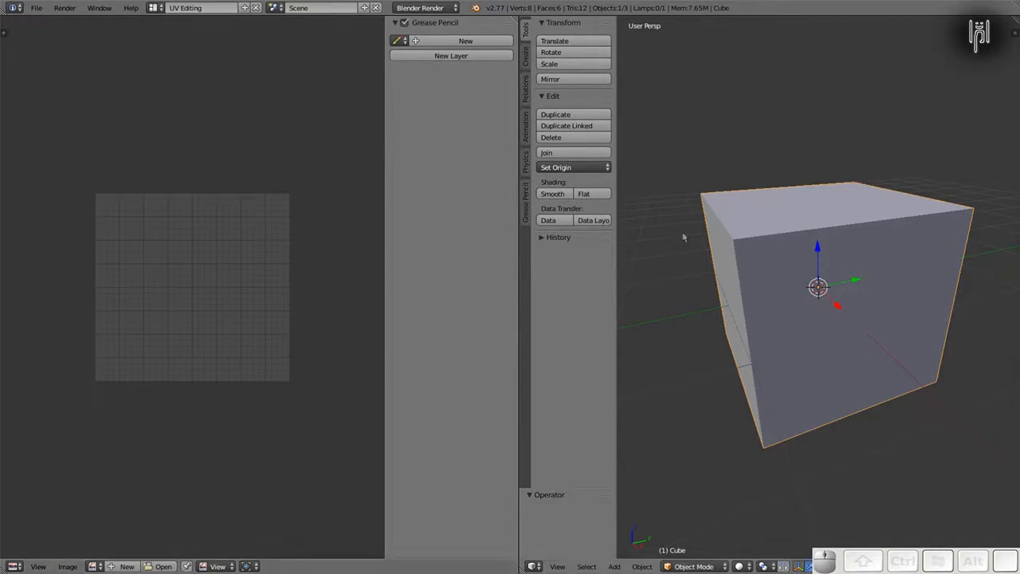
scroll(742, 241, "down", 3)
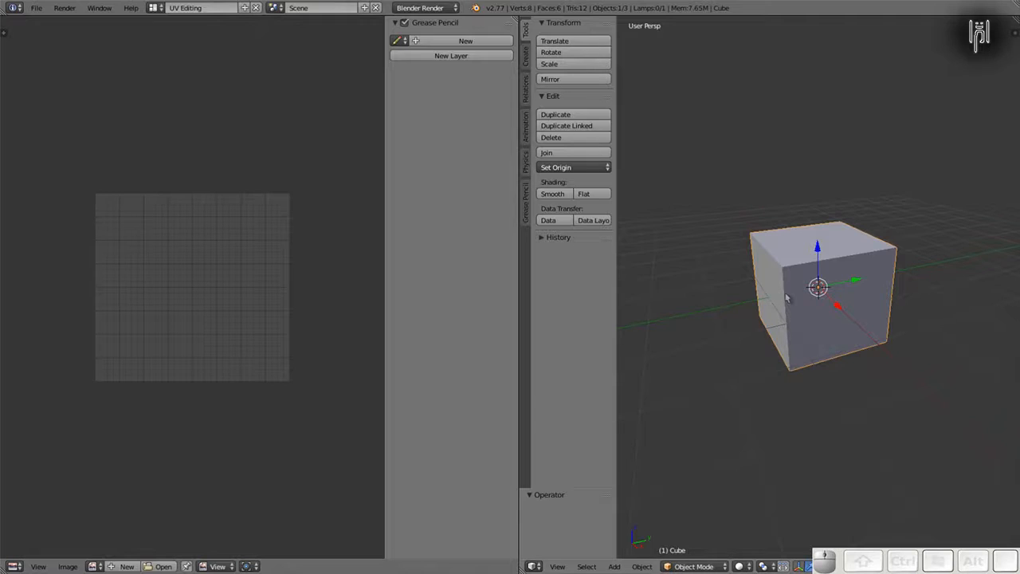
key("Tab")
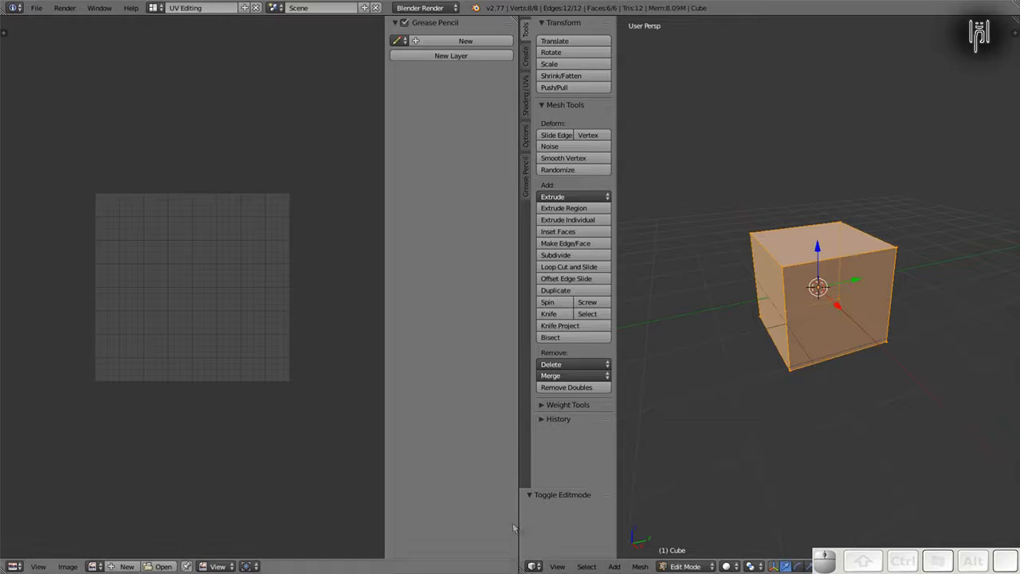
Step: Swap the two editor areas so that the 3D View and the UV/Image Editor trade places
left_click(535, 566)
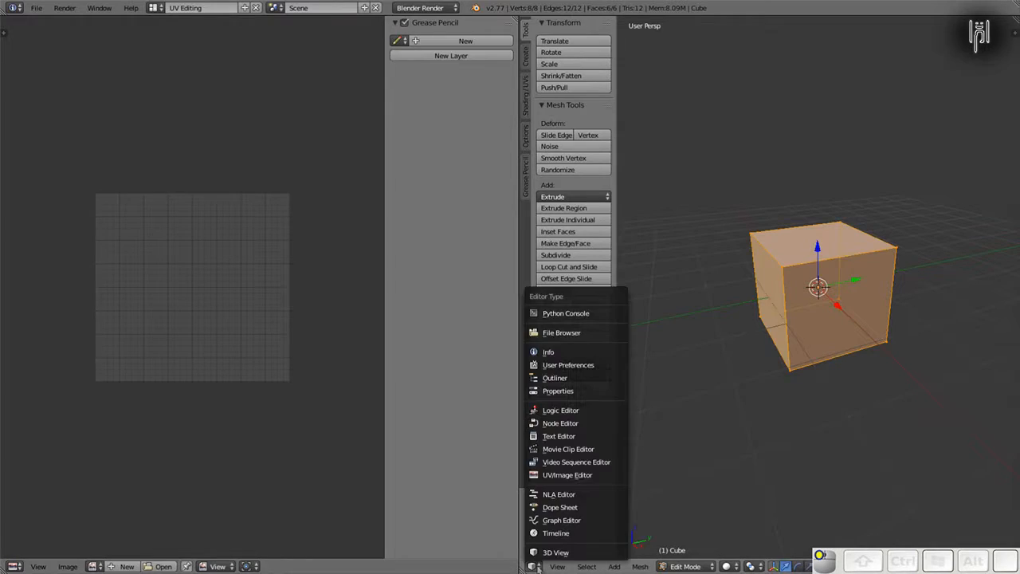
left_click(569, 475)
left_click(14, 566)
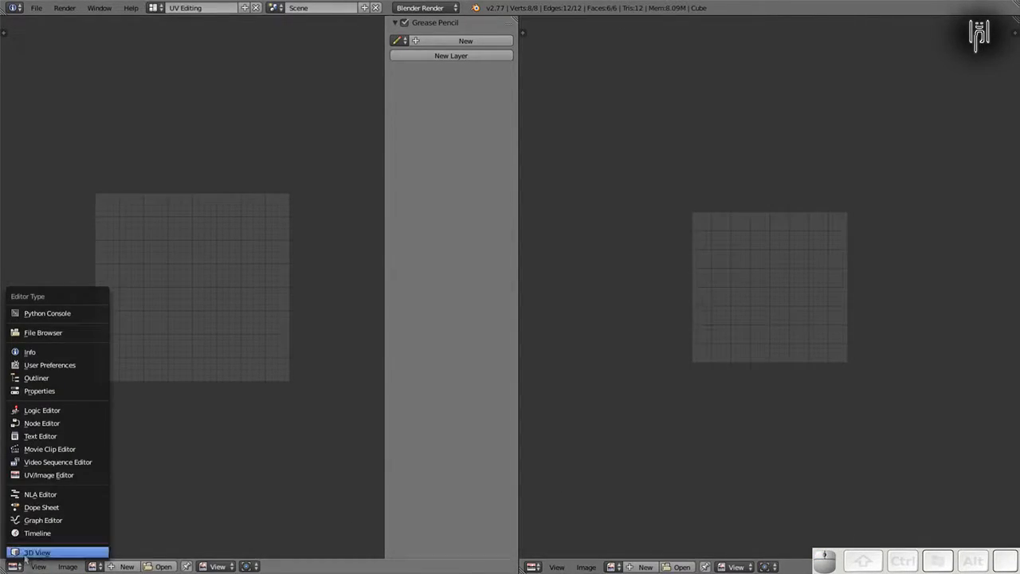
left_click(31, 552)
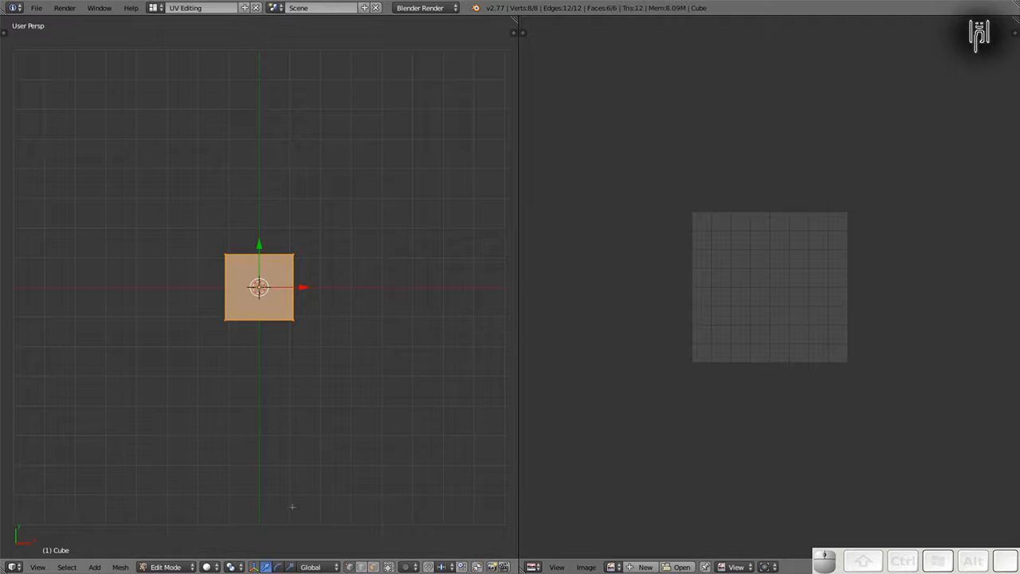
Step: In edge selection mode, select three top edges, the three matching bottom edges and one connecting vertical edge of the cube, and mark them as seams
middle_click_drag(259, 478, 154, 380)
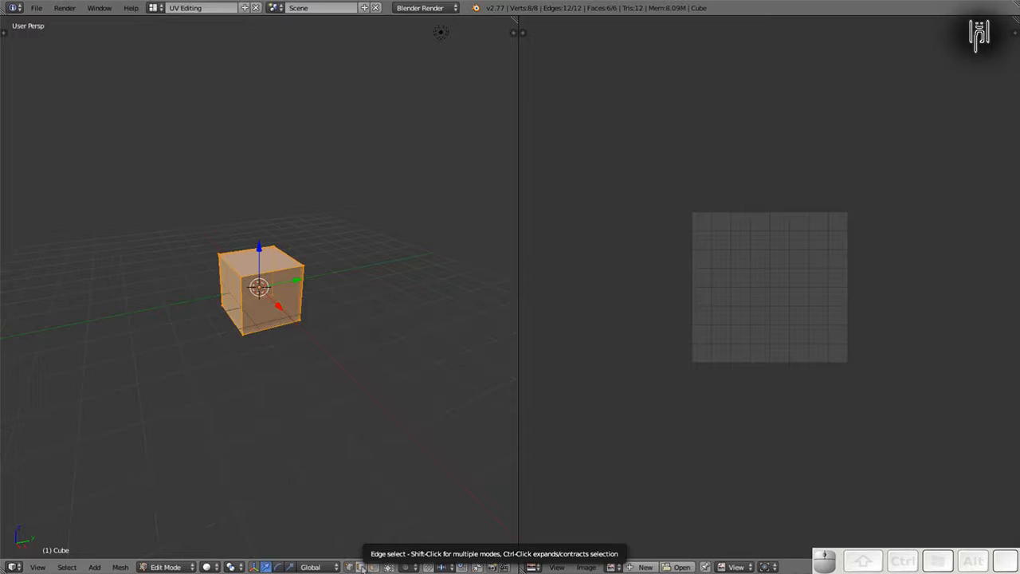
left_click(361, 567)
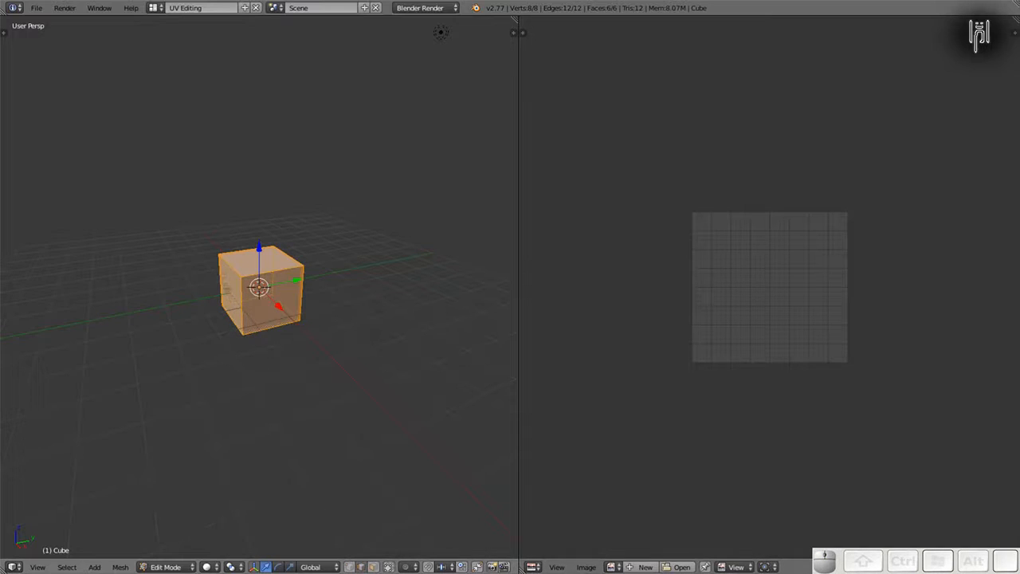
right_click(245, 249)
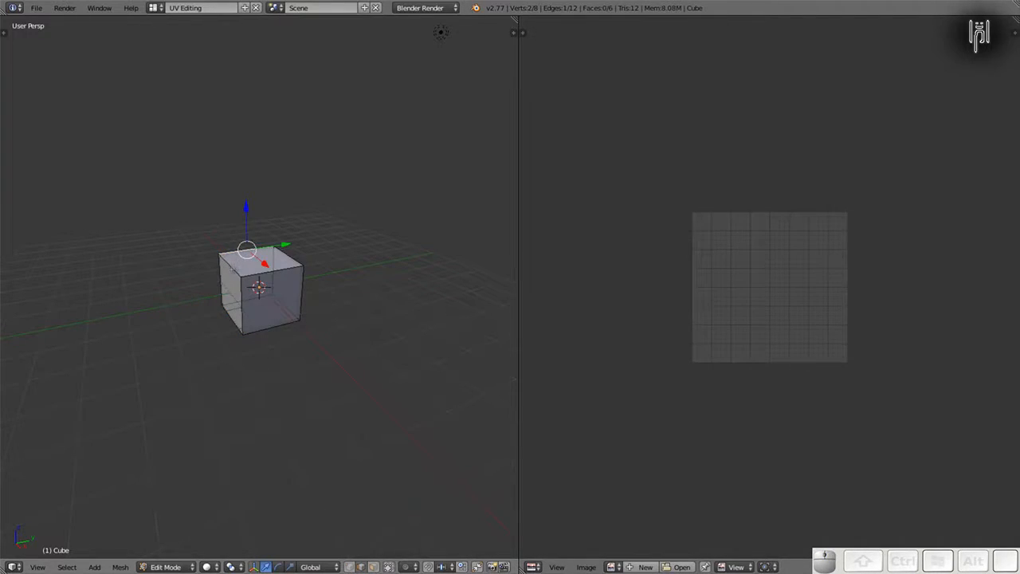
right_click(231, 265, "shift")
right_click(245, 267, "shift")
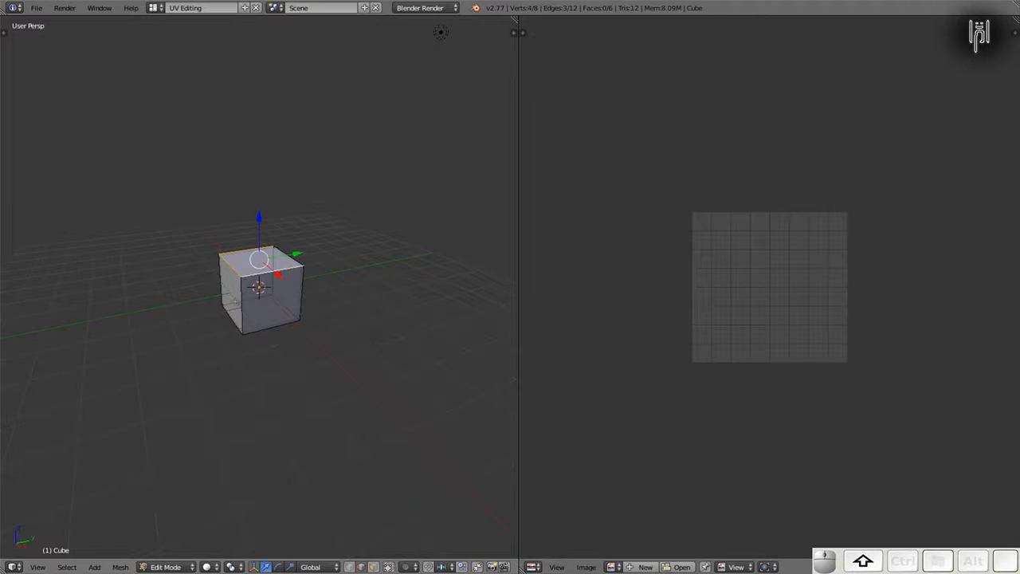
right_click(240, 303, "shift")
right_click(235, 317, "shift")
right_click(253, 341, "shift")
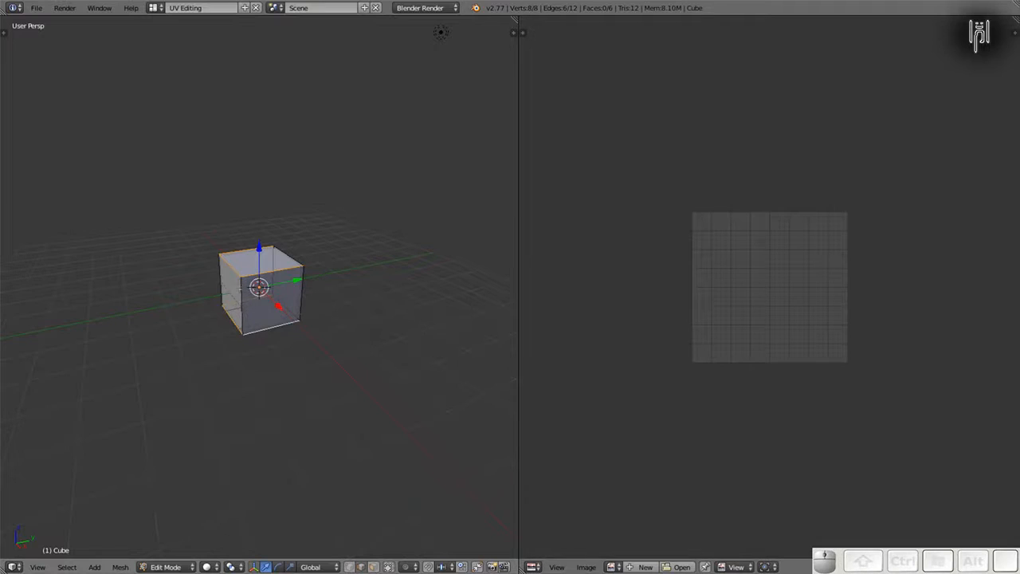
right_click(242, 306, "shift")
key("ctrl+e")
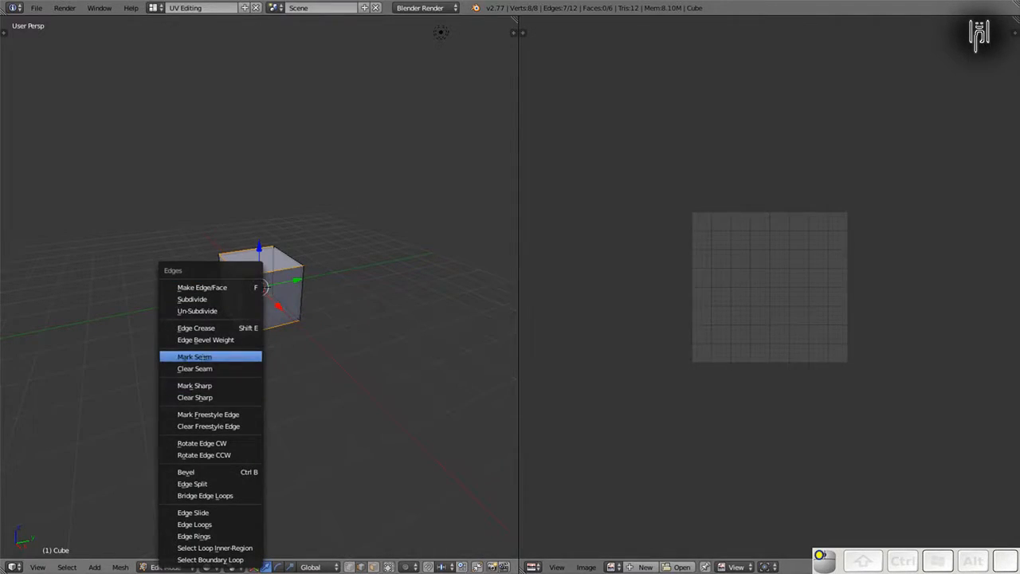
left_click(203, 356)
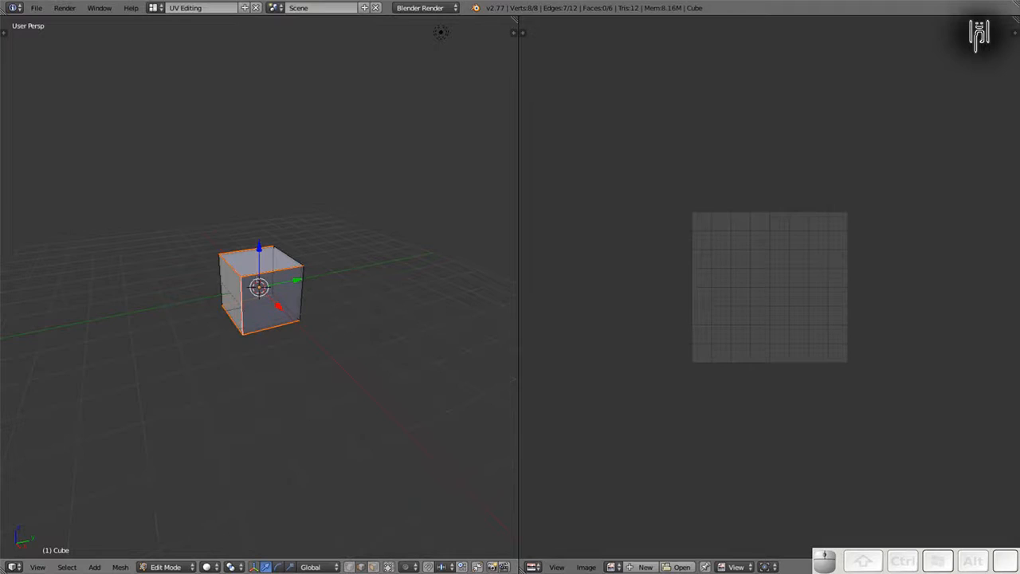
Step: Select the cube's entire mesh and unwrap it along the marked seams
key("a")
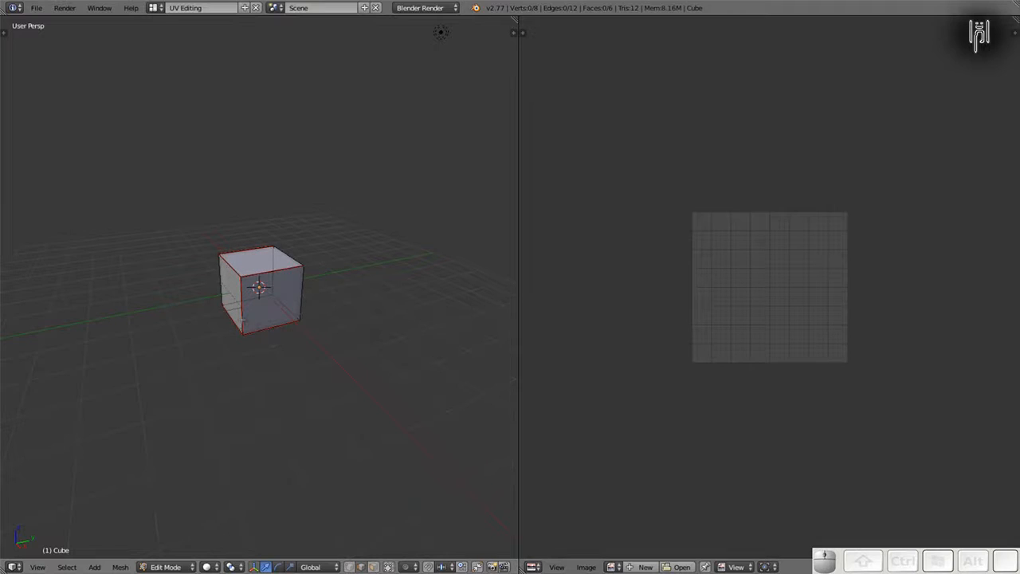
key("a")
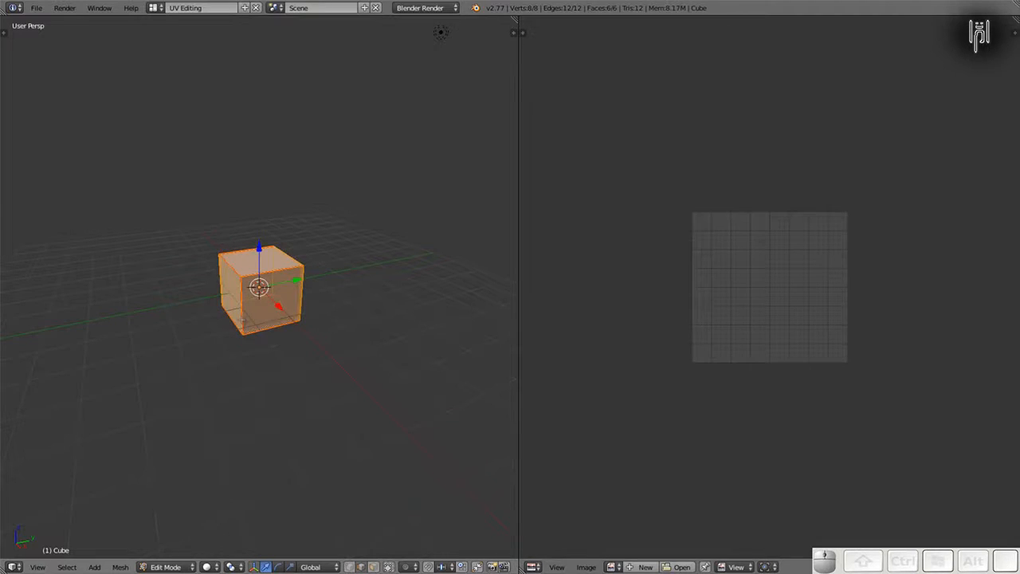
key("u")
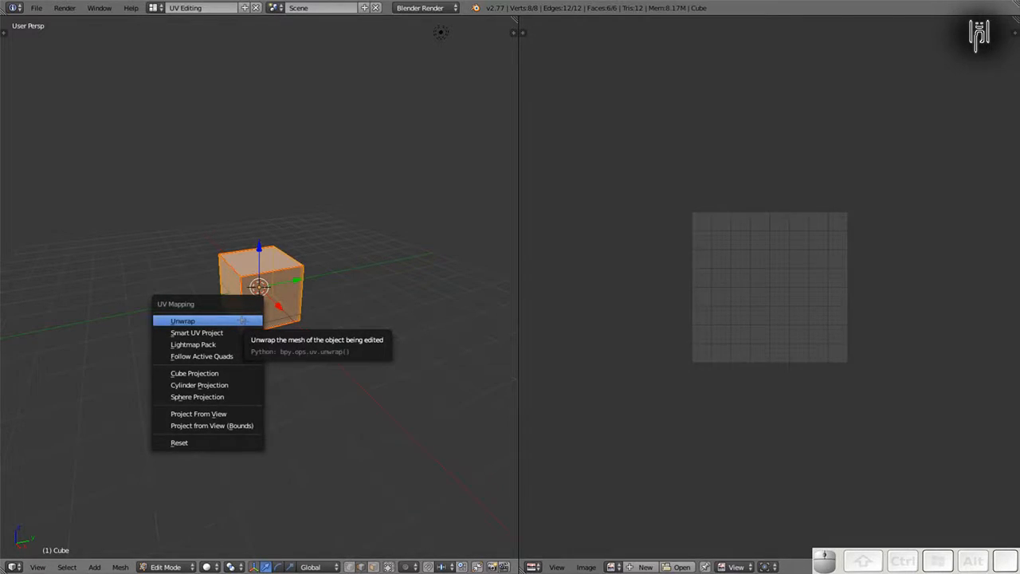
left_click(244, 321)
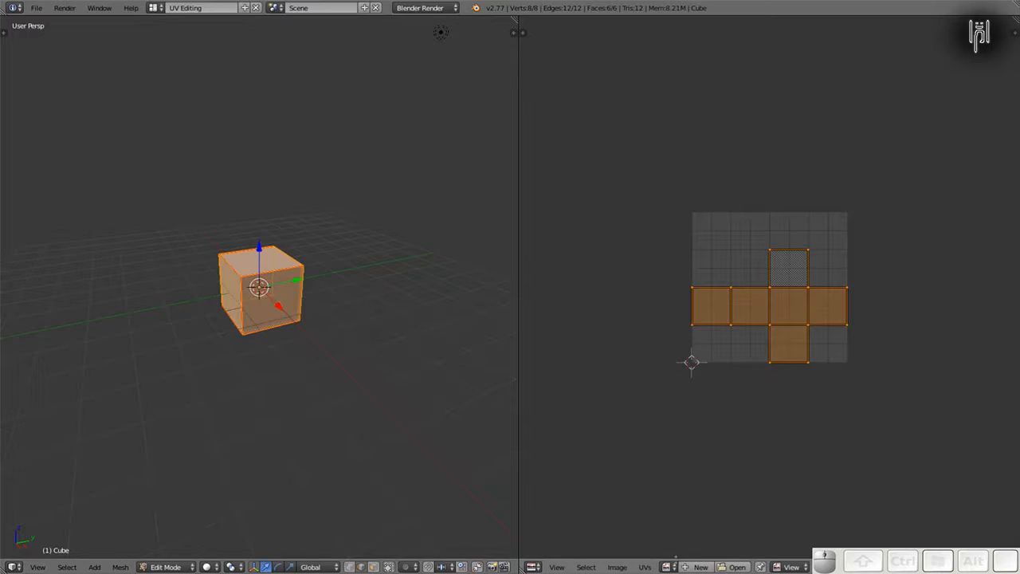
Step: Load texture_jeu_01.jpg from the save2 drive's LE_PC_LIBRE/Tutoriels/BGE folder as the image for the cube's UV layout
left_click(685, 567)
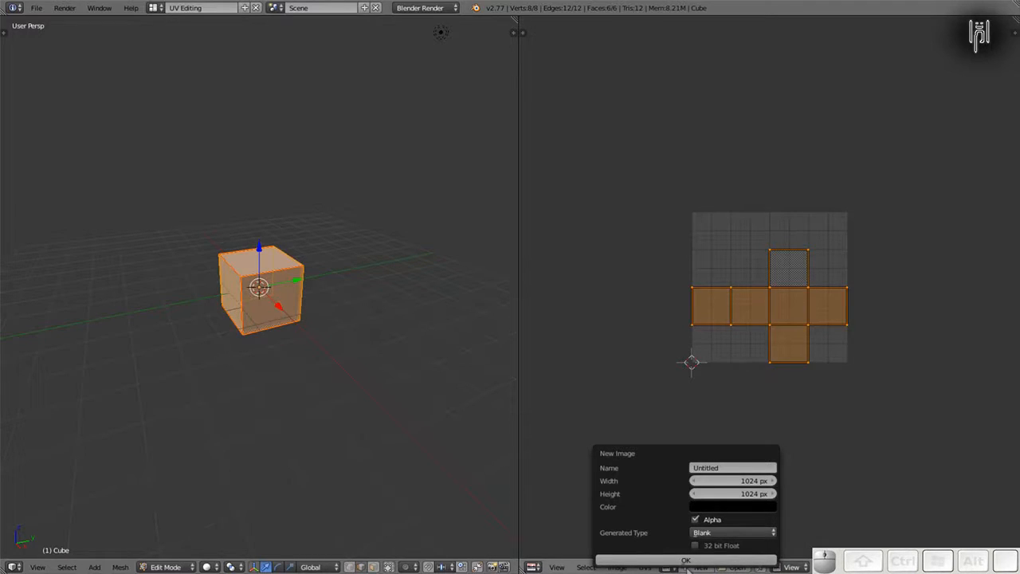
left_click(738, 567)
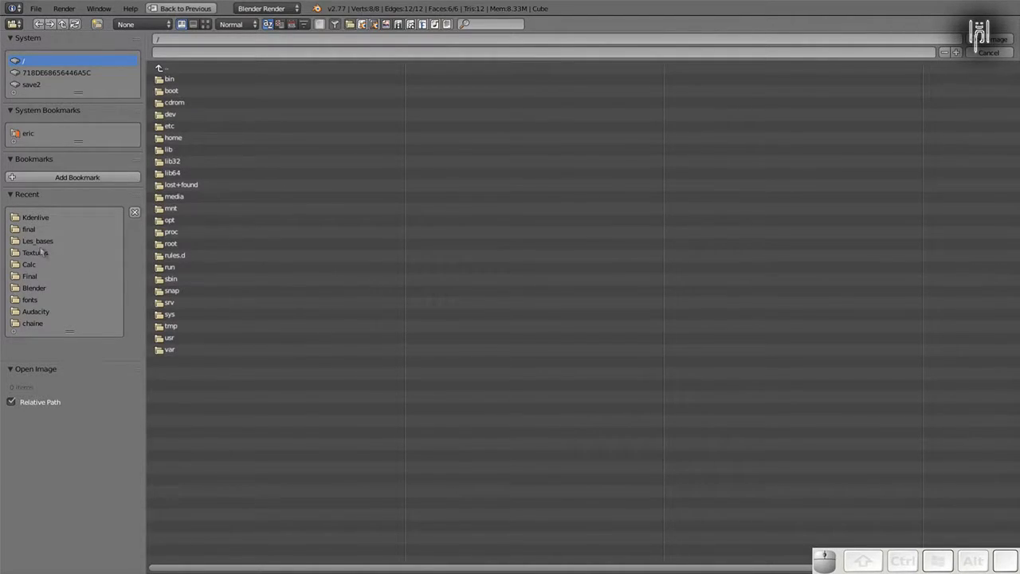
left_click(32, 84)
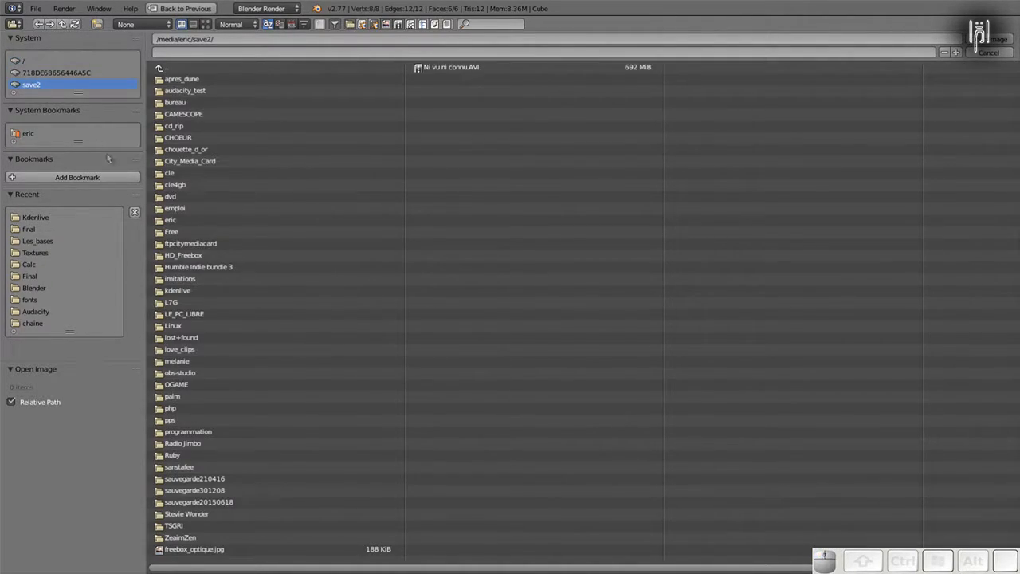
left_click(178, 303)
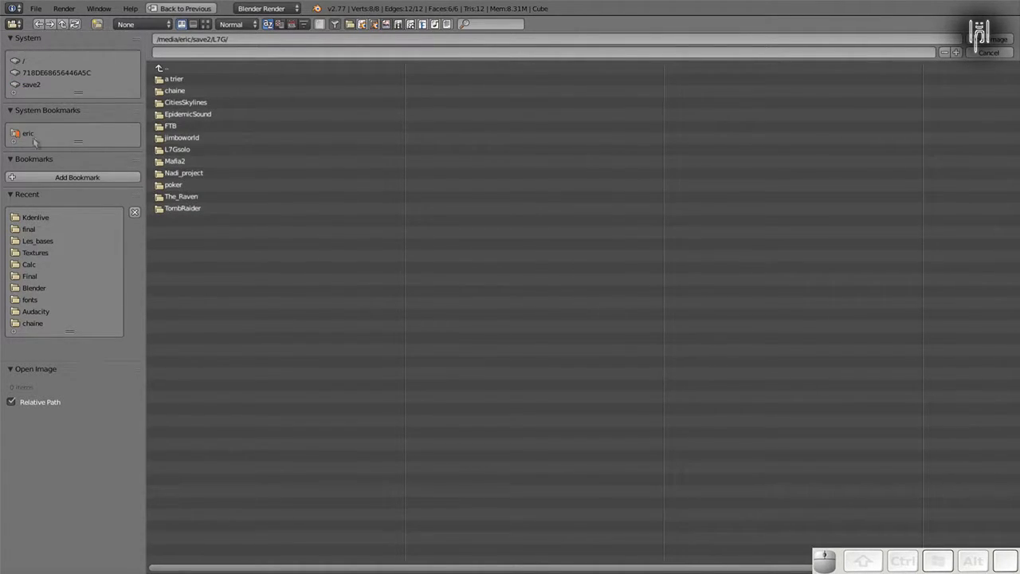
left_click(32, 84)
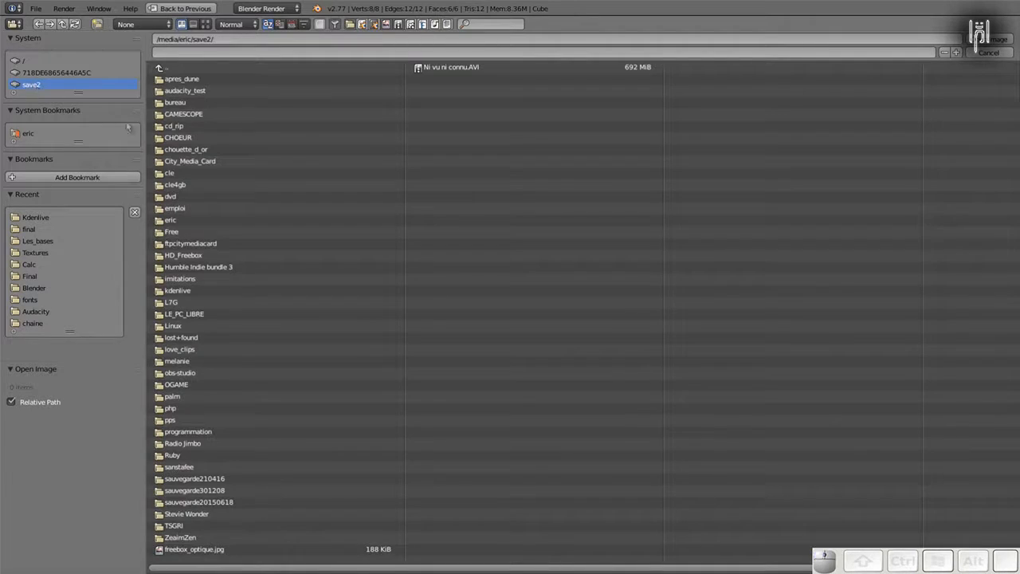
left_click(181, 314)
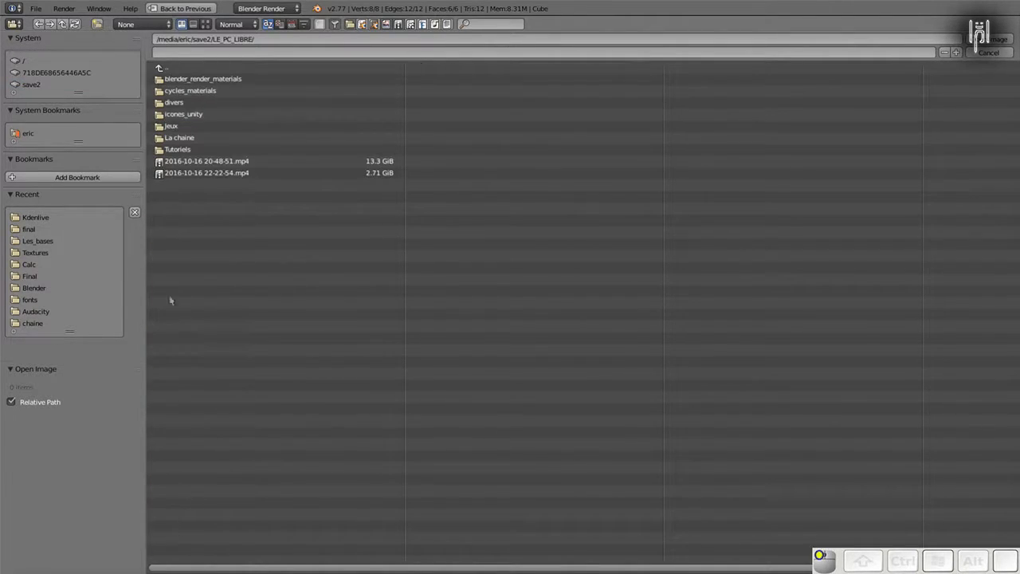
left_click(174, 151)
left_click(174, 91)
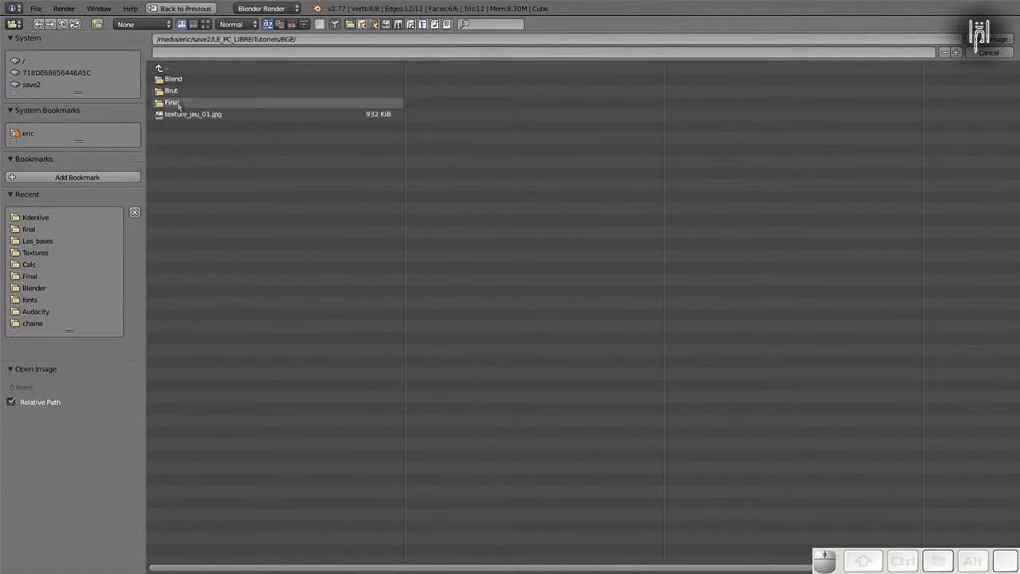
left_click(188, 114)
key("Return")
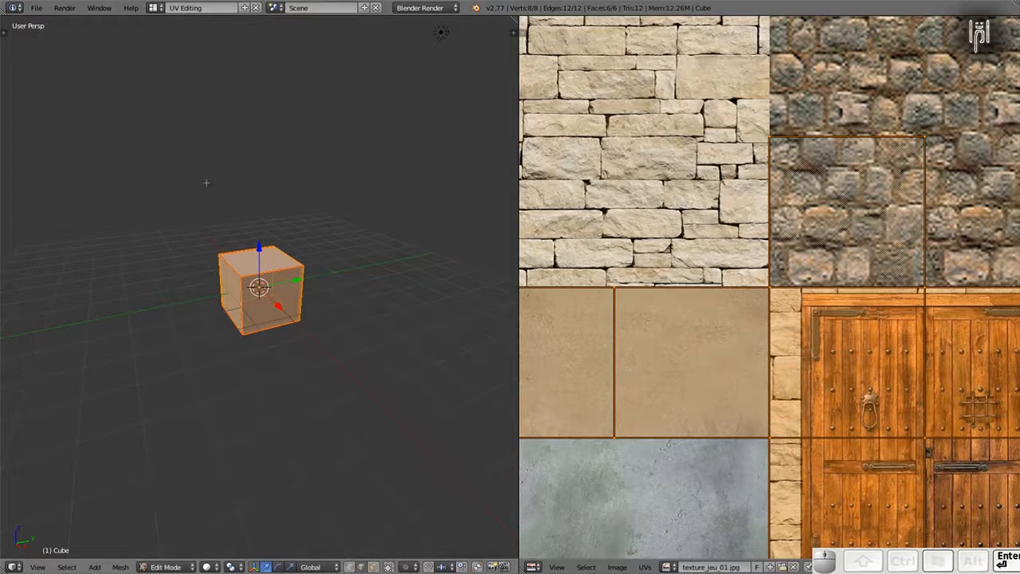
scroll(625, 222, "down", 2)
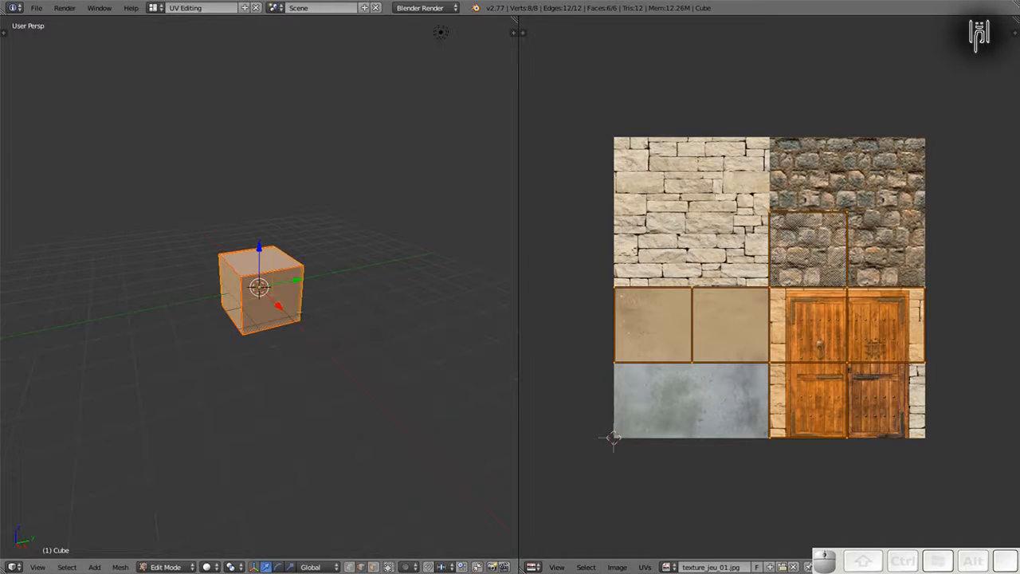
Step: Change the engine to Blender Game and set the 3D View's viewport shading to Texture
scroll(276, 332, "up", 2)
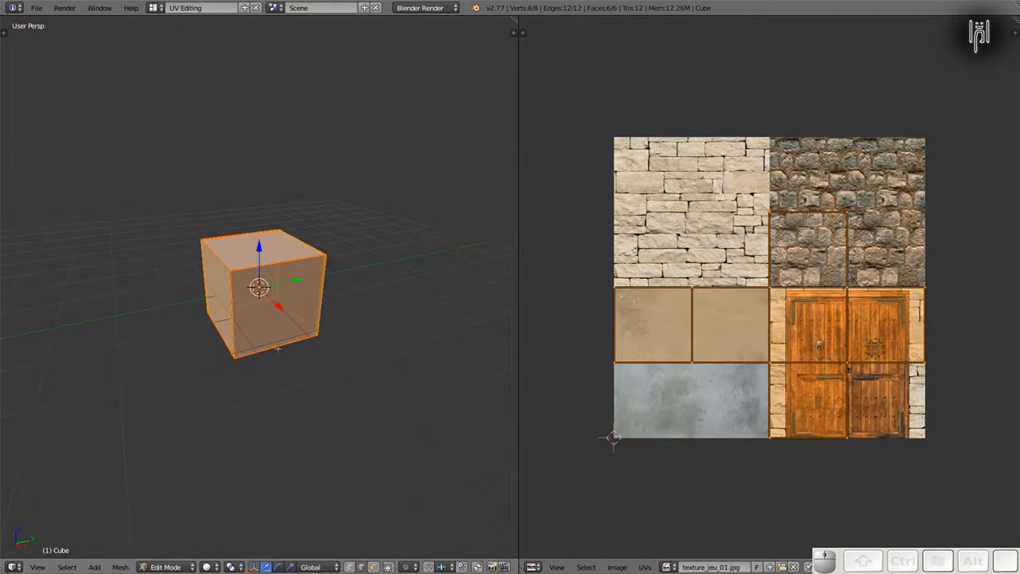
middle_click_drag(278, 348, 256, 334)
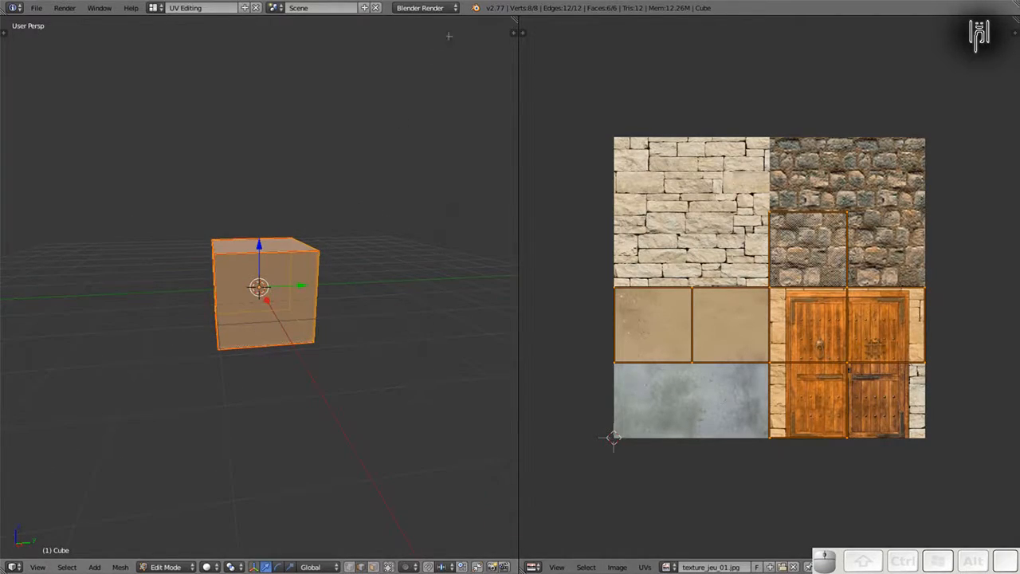
left_click(427, 8)
left_click(433, 32)
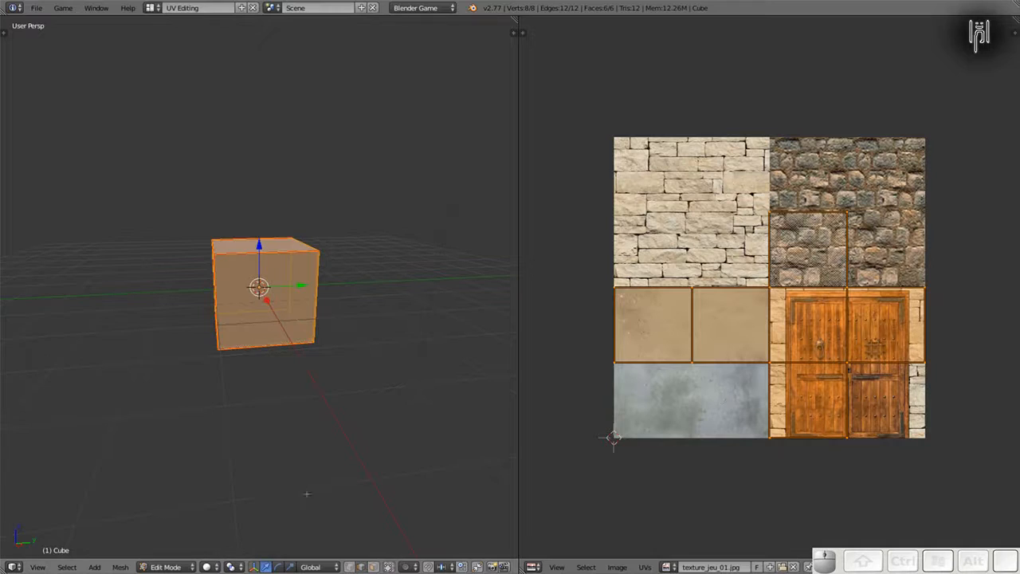
left_click(213, 567)
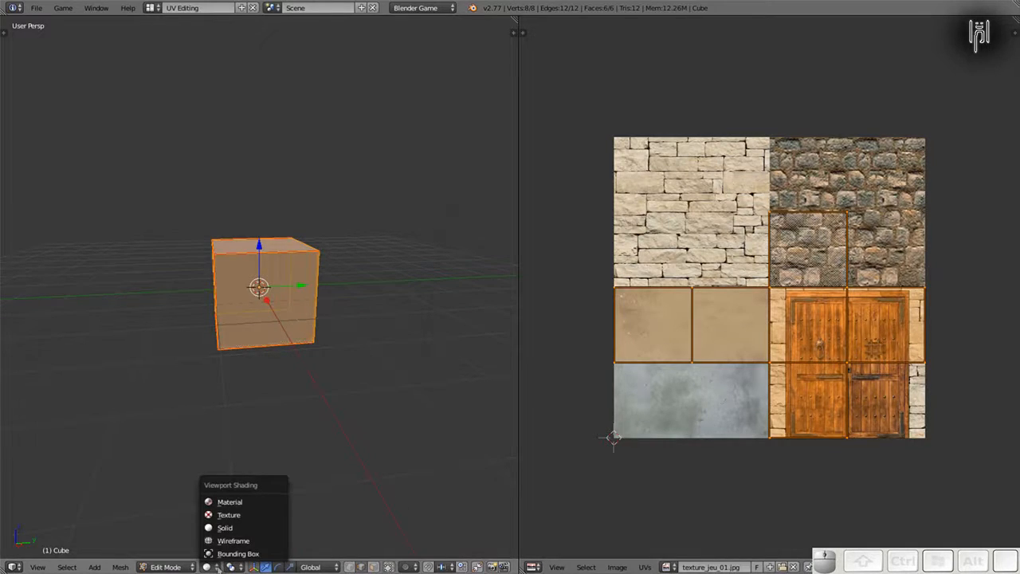
left_click(220, 514)
middle_click_drag(216, 485, 235, 429)
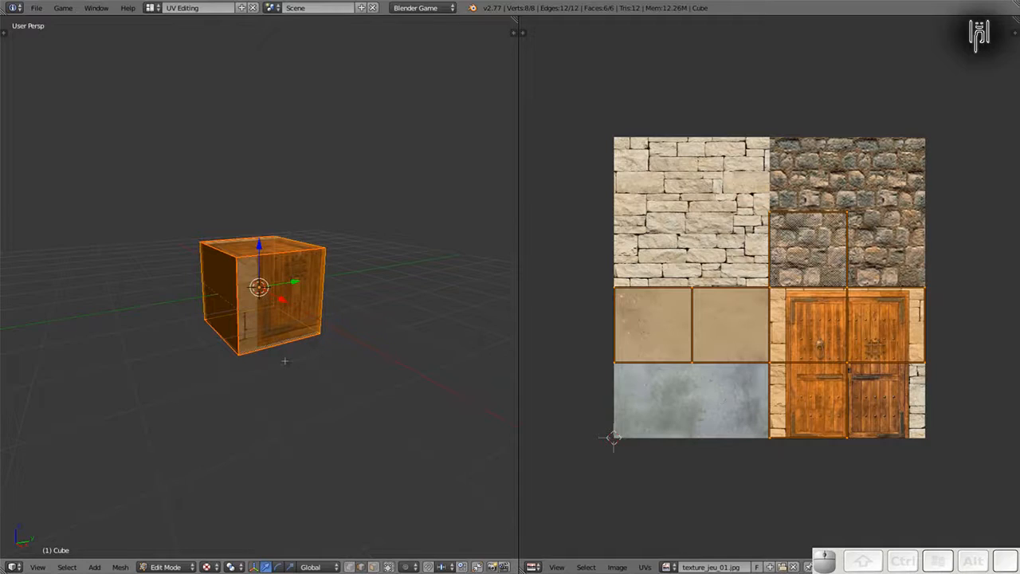
Step: Delete only the cube's near side face covered by the door texture, keeping its edges and vertices
middle_click_drag(364, 524, 363, 521)
right_click(268, 315)
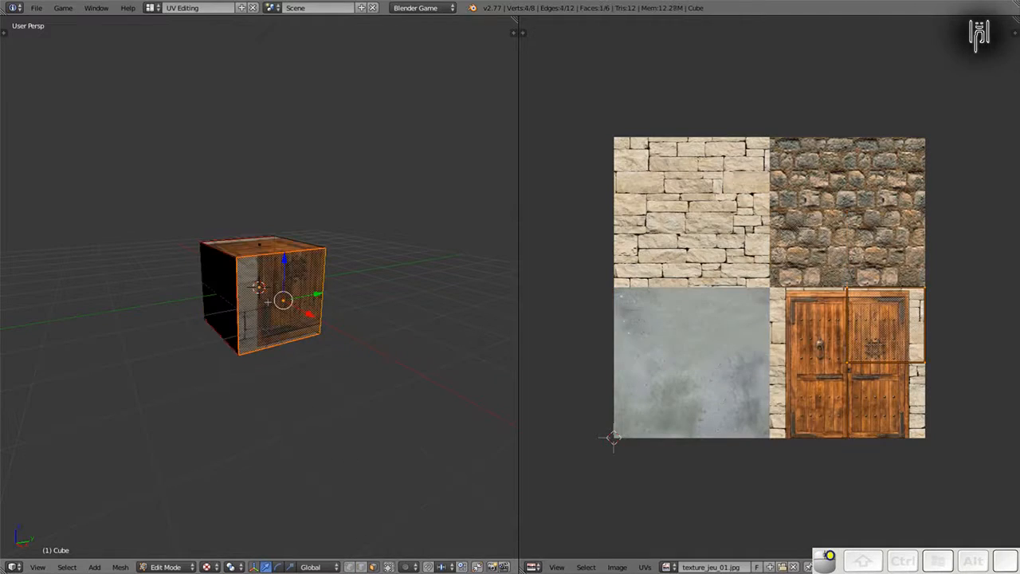
key("x")
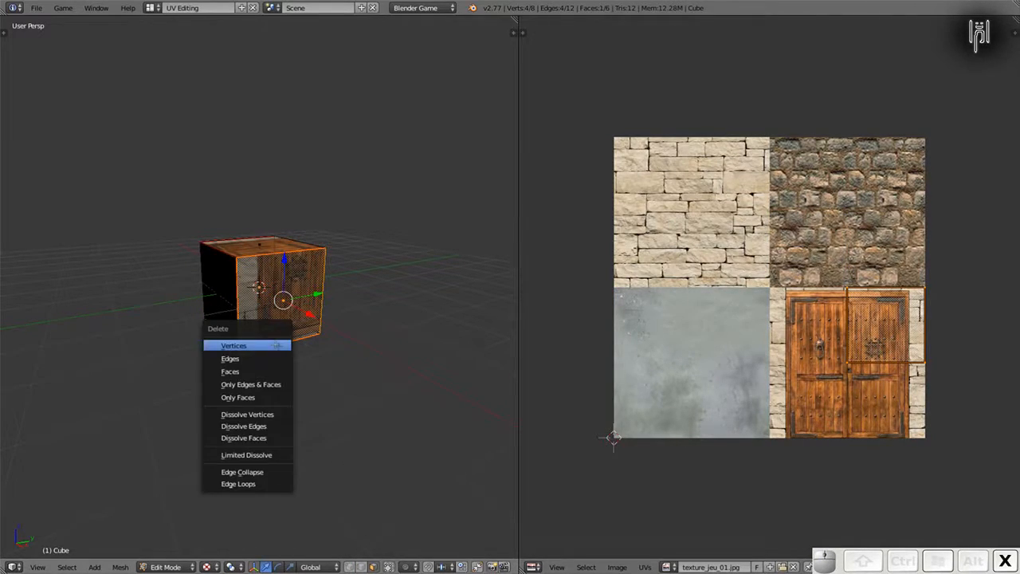
left_click(252, 396)
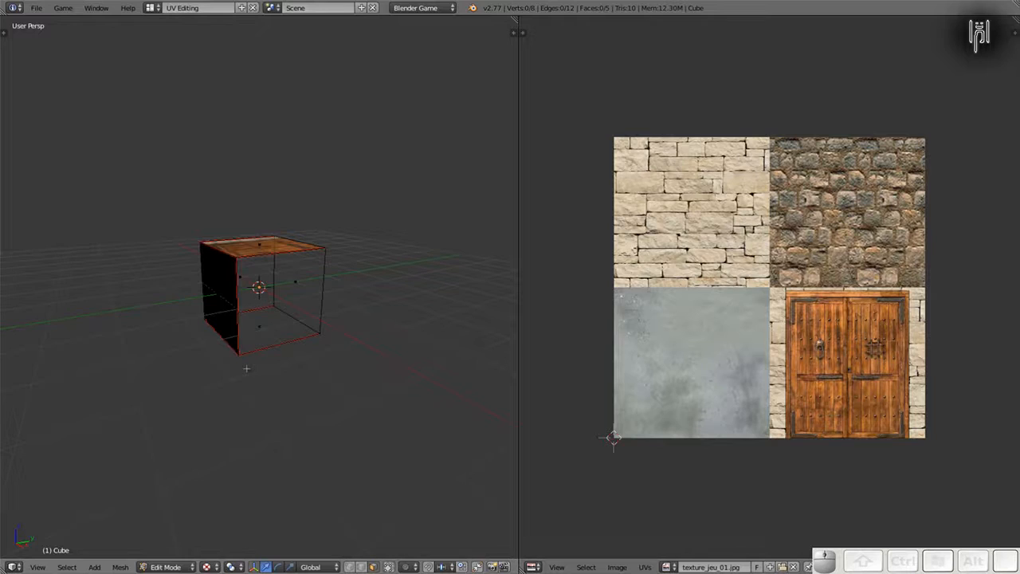
Step: Select the black side face and examine the opened cube's interior from its open side
key("a")
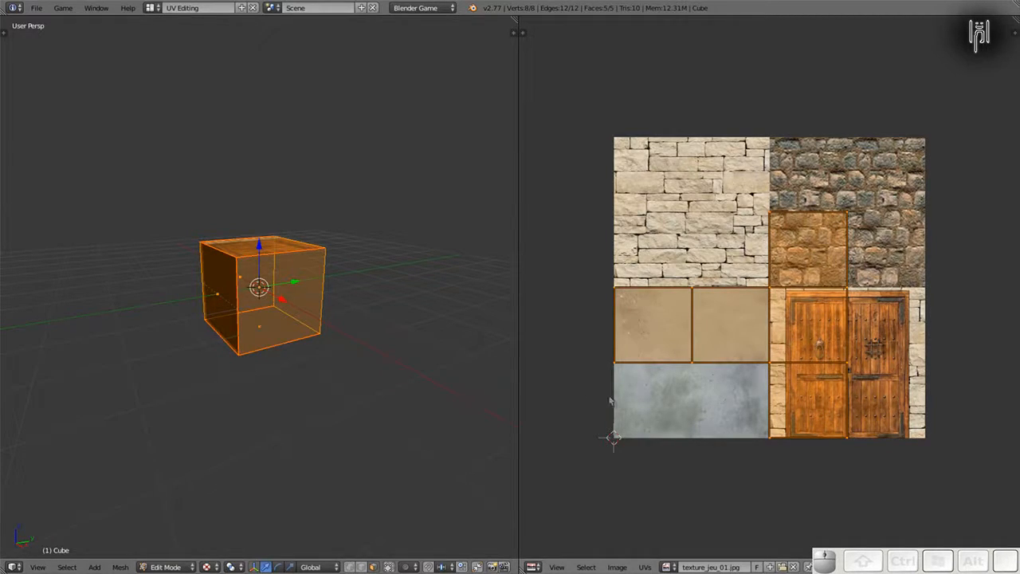
right_click(217, 294)
middle_click_drag(289, 345, 286, 295)
middle_click_drag(235, 331, 204, 335)
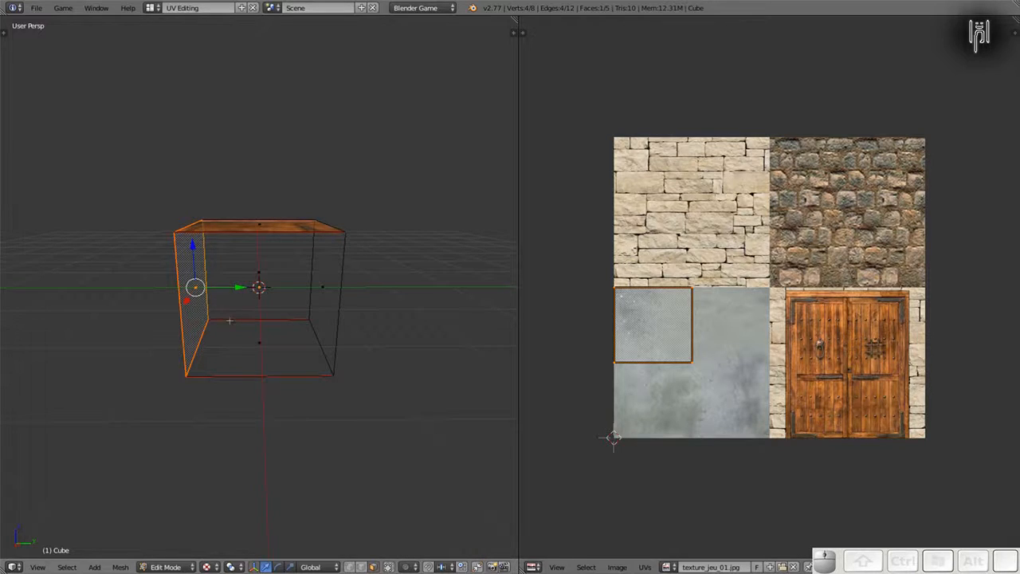
key("a")
mouse_move(229, 320)
middle_mouse_down()
mouse_move(449, 353)
mouse_move(302, 358)
mouse_move(231, 309)
mouse_move(275, 338)
middle_mouse_up()
Step: Select the entire cube mesh in textured shading and recalculate its normals to point inward
key("alt+z")
key("z")
key("alt+z")
key("a")
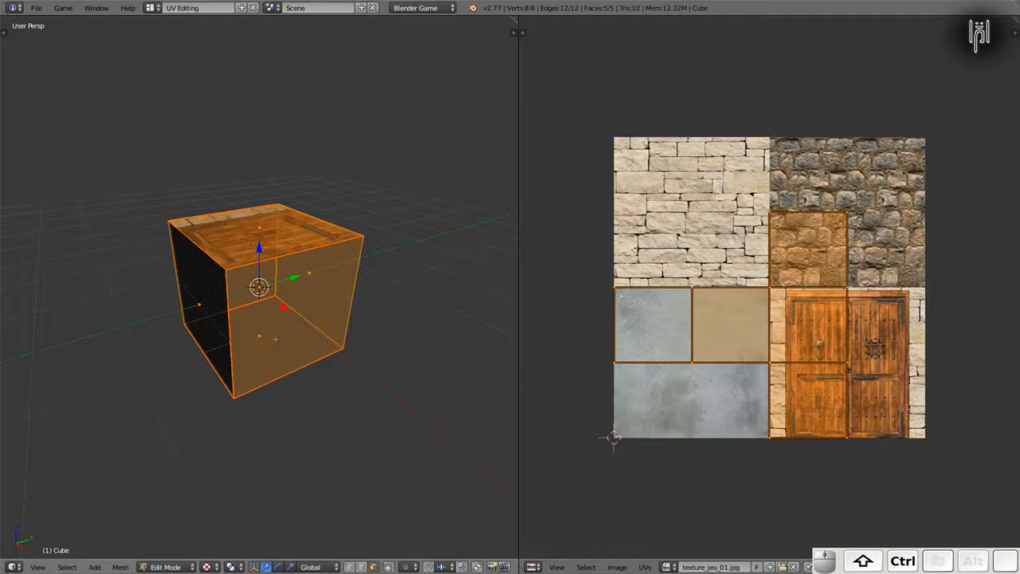
key("ctrl+shift+n")
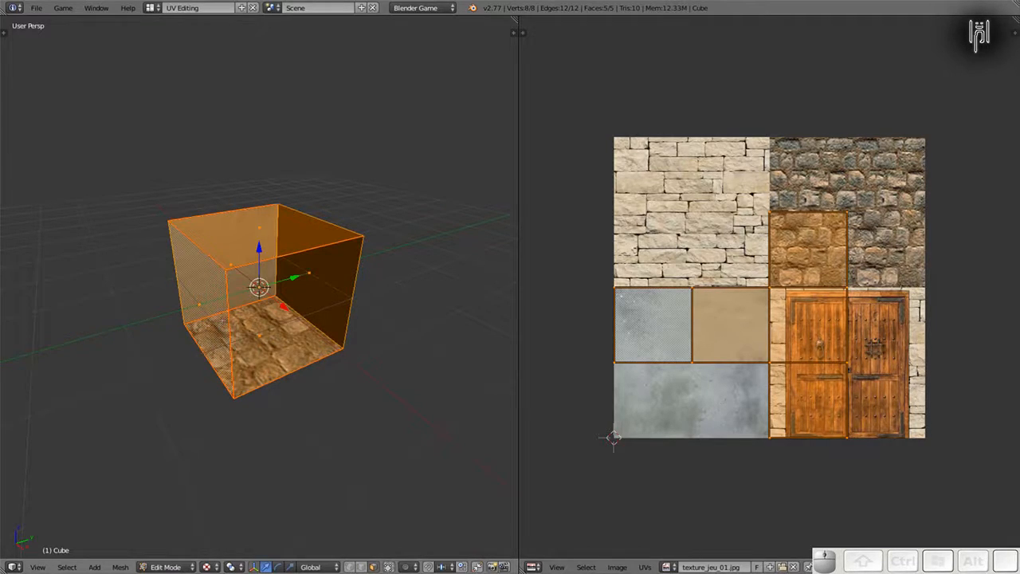
Step: Deselect the mesh, examine the textured interior in Object Mode and return to Edit Mode
key("a")
middle_click_drag(319, 296, 168, 304)
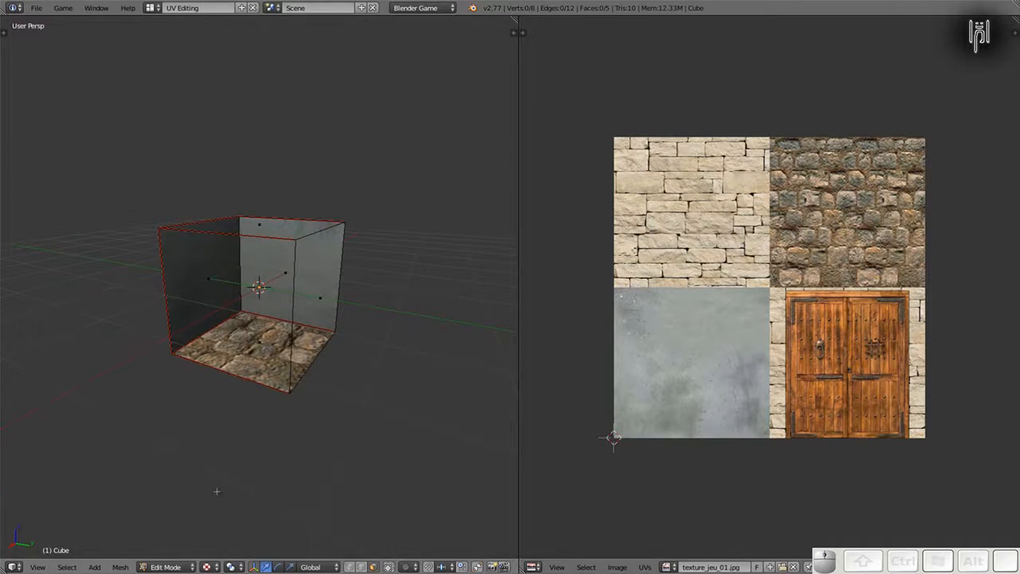
key("Tab")
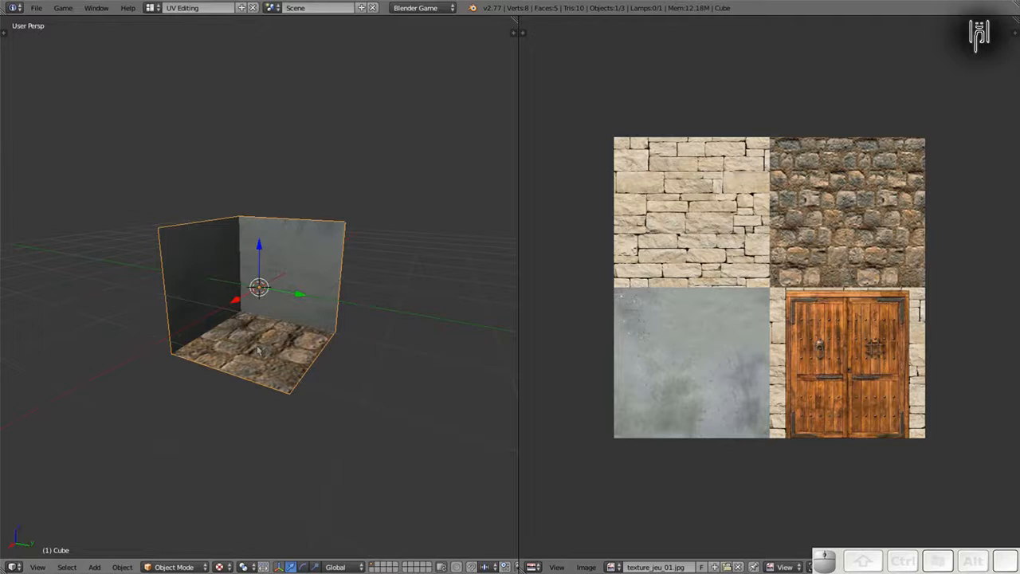
key("Tab")
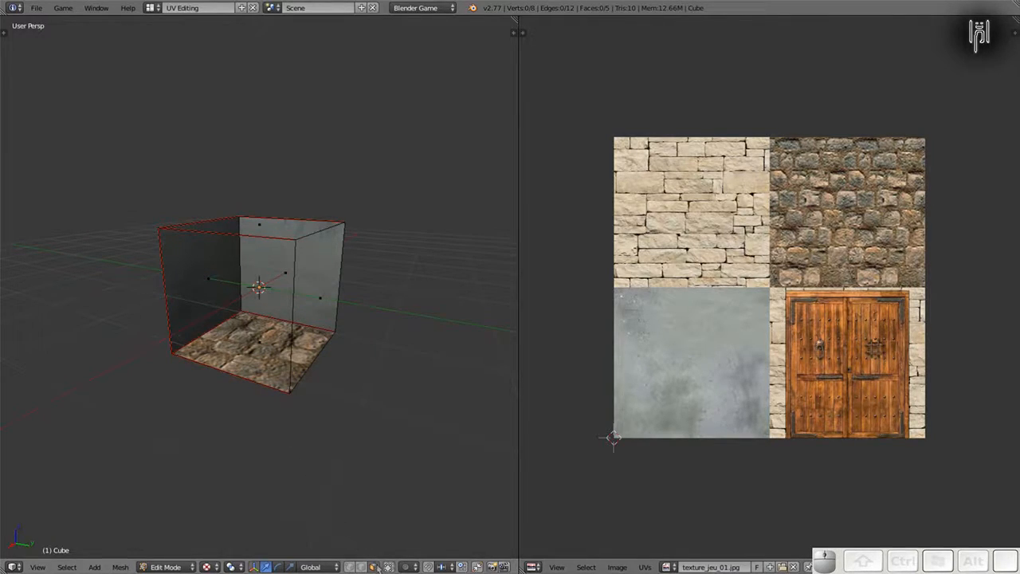
Step: Select the floor face, scale its UV square by 2 and move it over the dark cobblestone tile
right_click(259, 343)
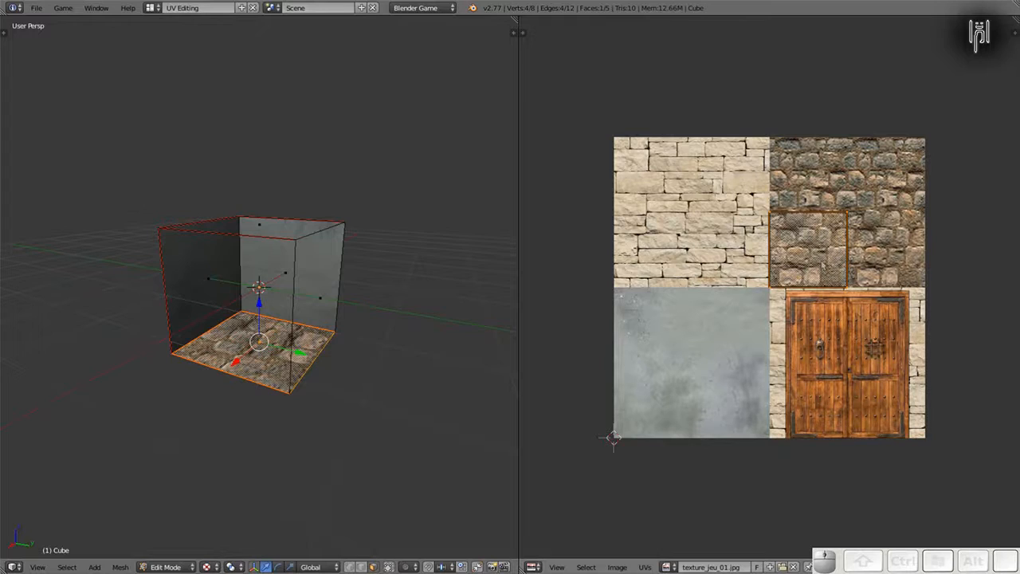
key("s")
key("ctrl")
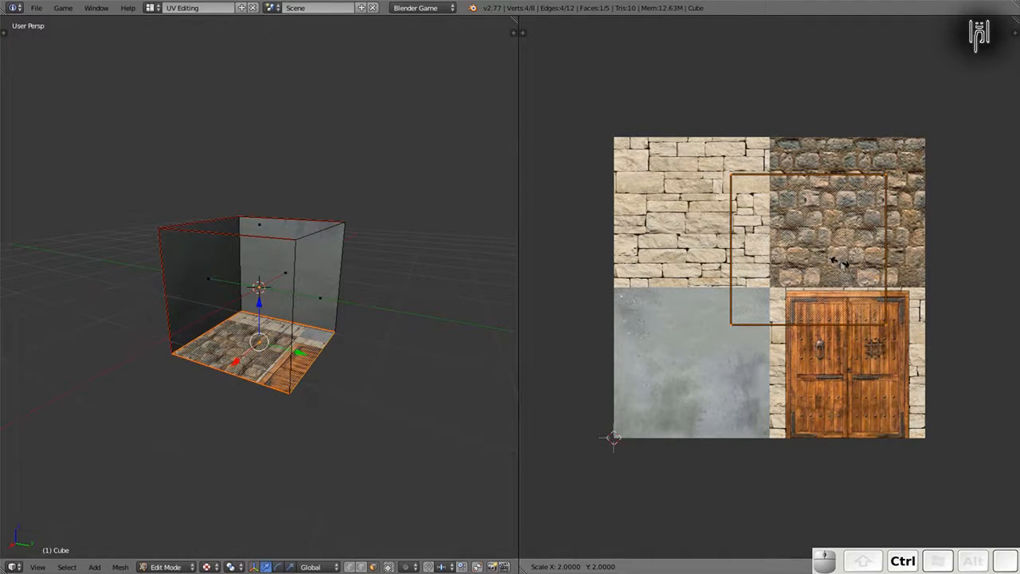
left_click(840, 265)
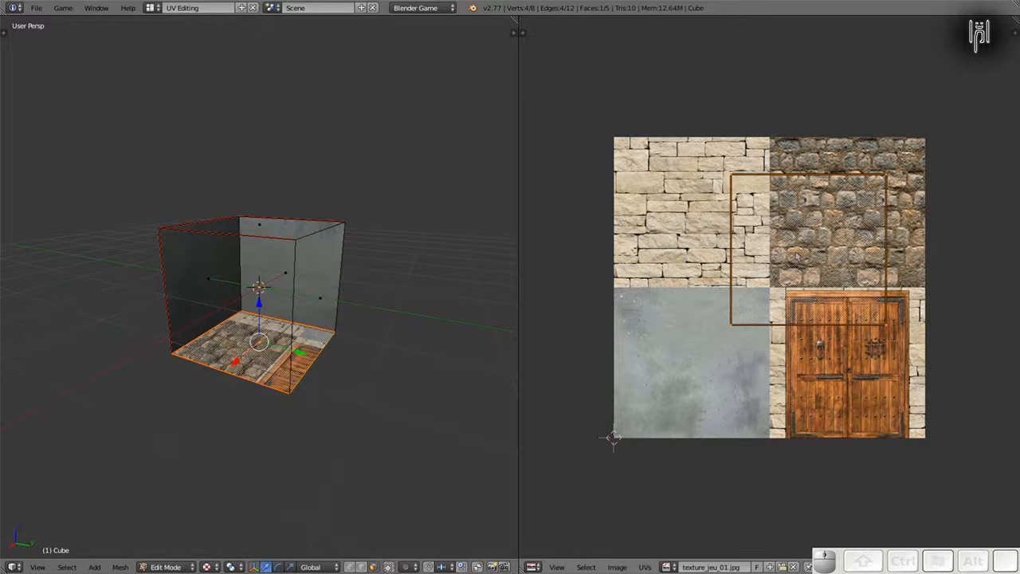
key("g")
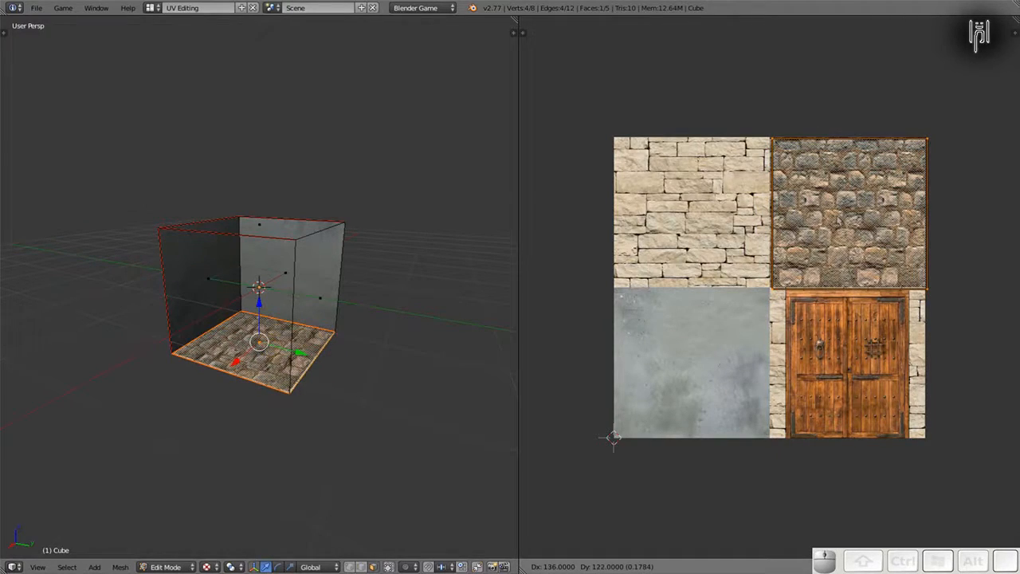
key("Return")
Step: Examine how the floor UV square's upper-left corner lines up with the cobblestone tile's edges
scroll(769, 287, "up", 1)
scroll(768, 287, "up", 1)
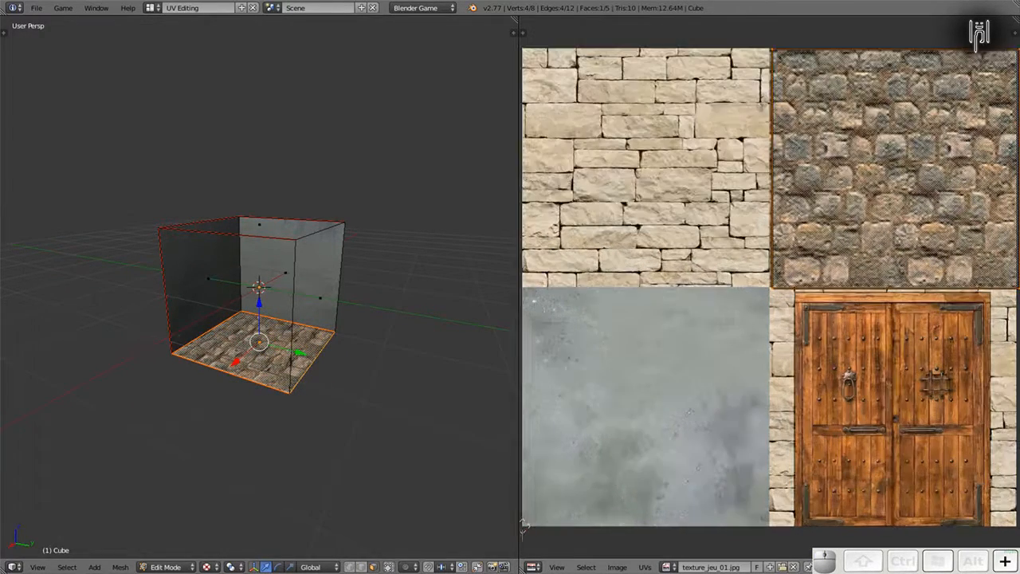
scroll(761, 108, "up", 1)
scroll(763, 109, "down", 2)
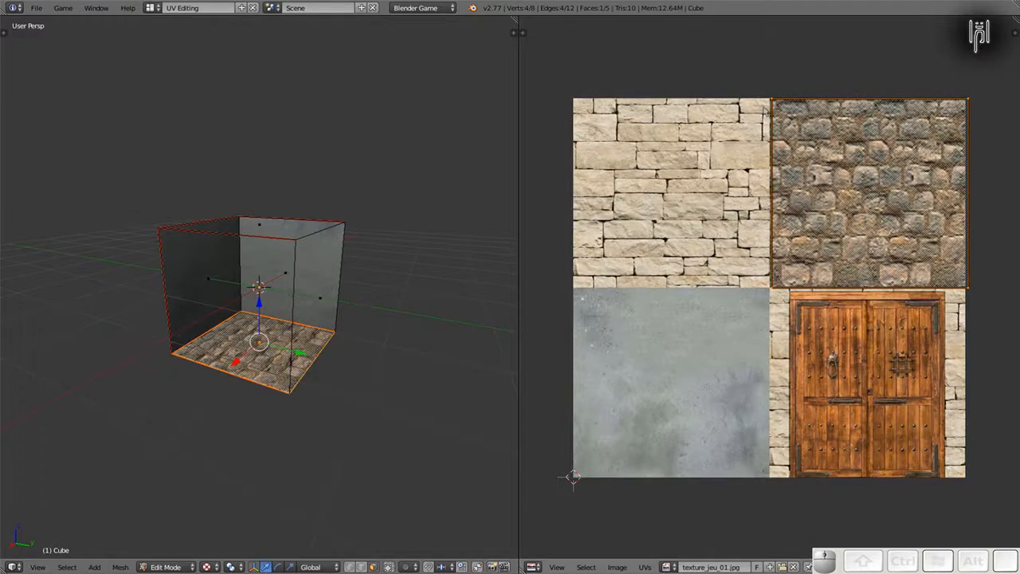
middle_click_drag(761, 117, 739, 319, "shift")
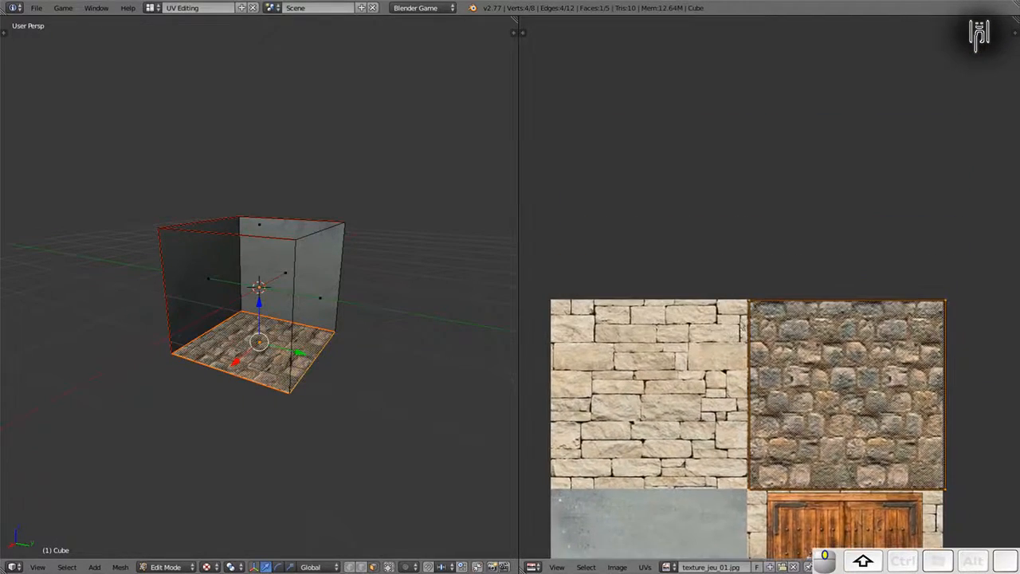
scroll(739, 319, "up", 4)
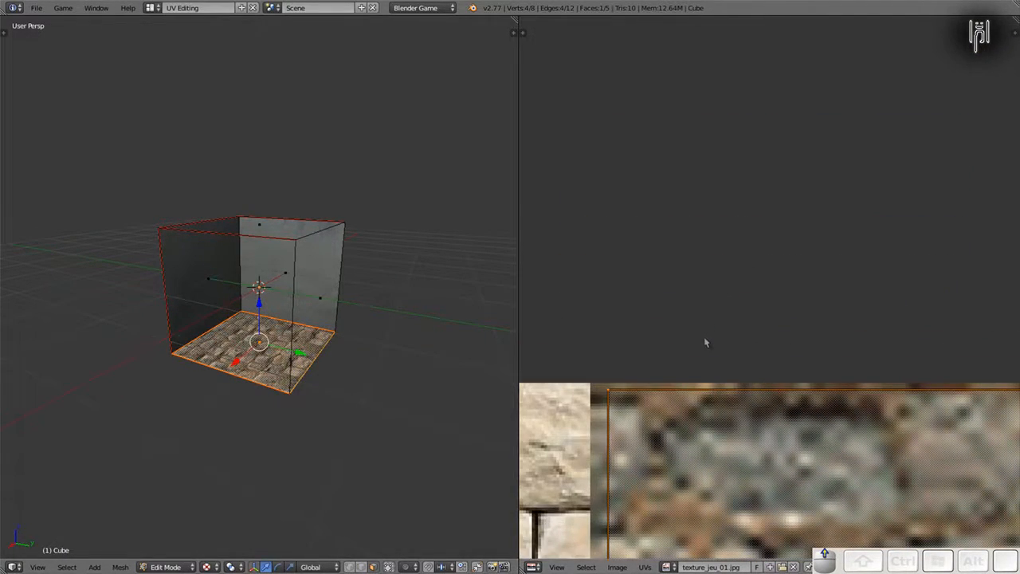
scroll(636, 419, "up", 1)
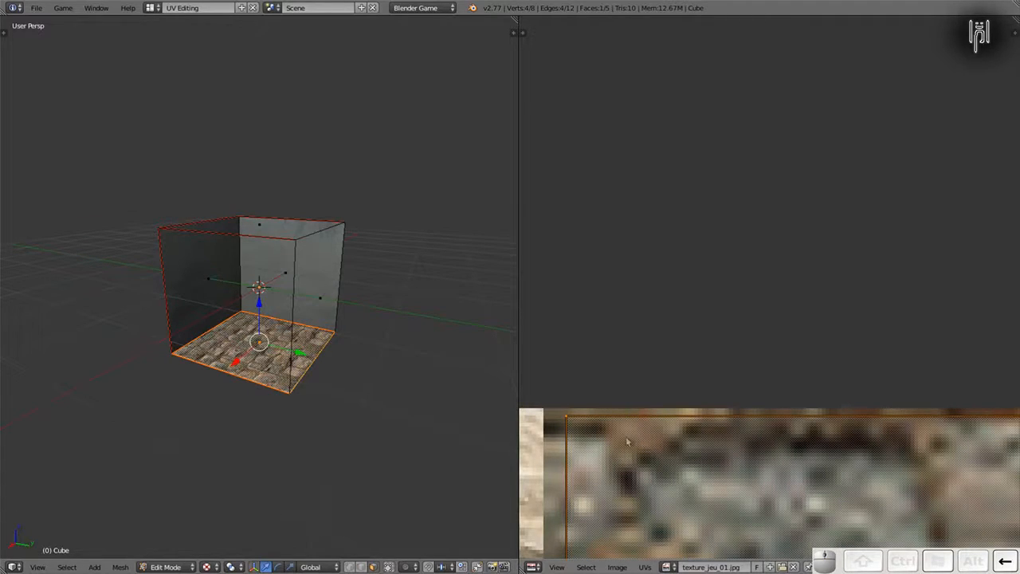
key("g")
key("Left")
key("Left")
key("Left")
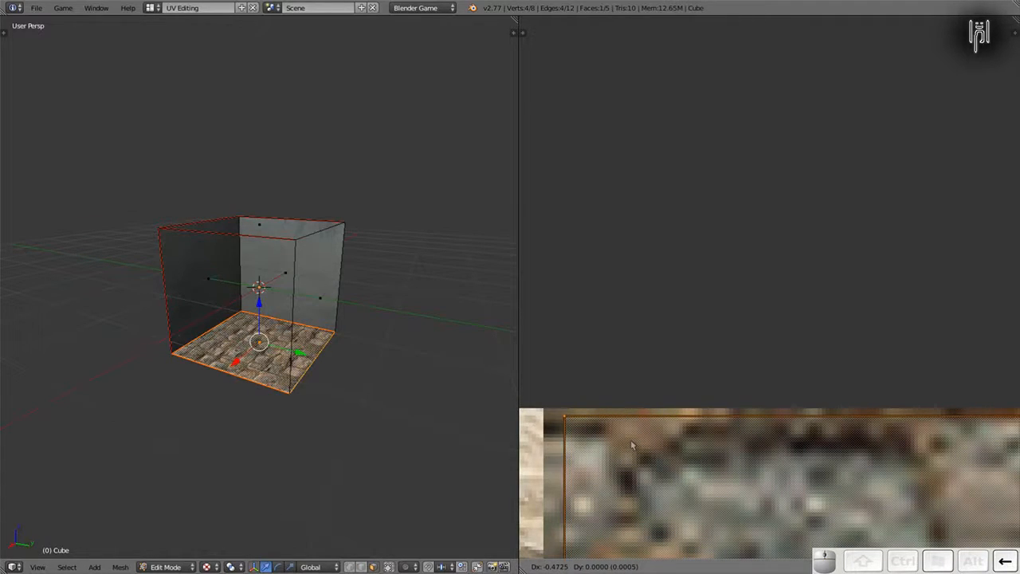
key("Left")
key("Left")
key("Left")
key("Left")
key("Left")
key("Left")
key("Left")
key("Left")
key("Left")
key("Left")
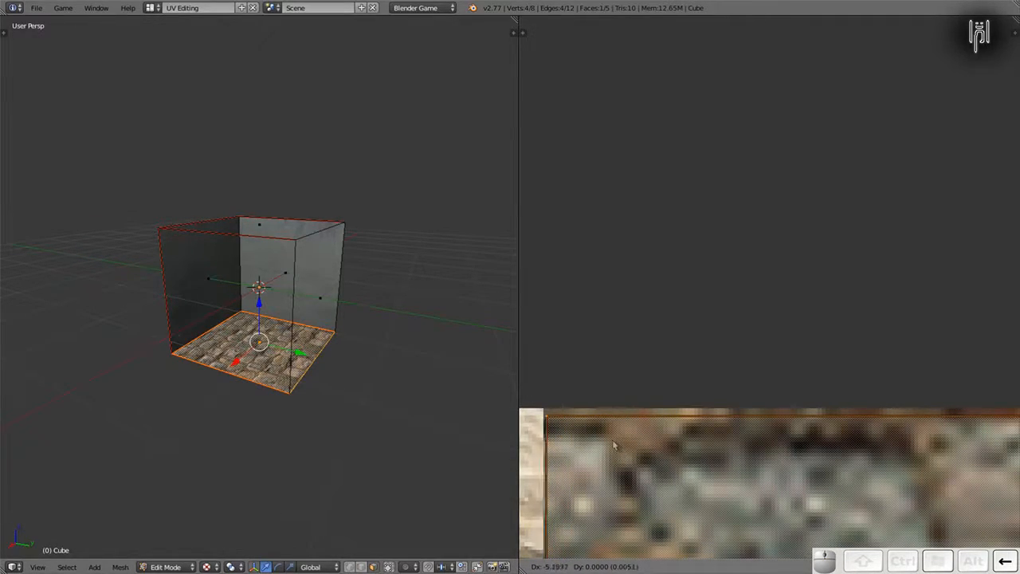
key("Left")
key("Left")
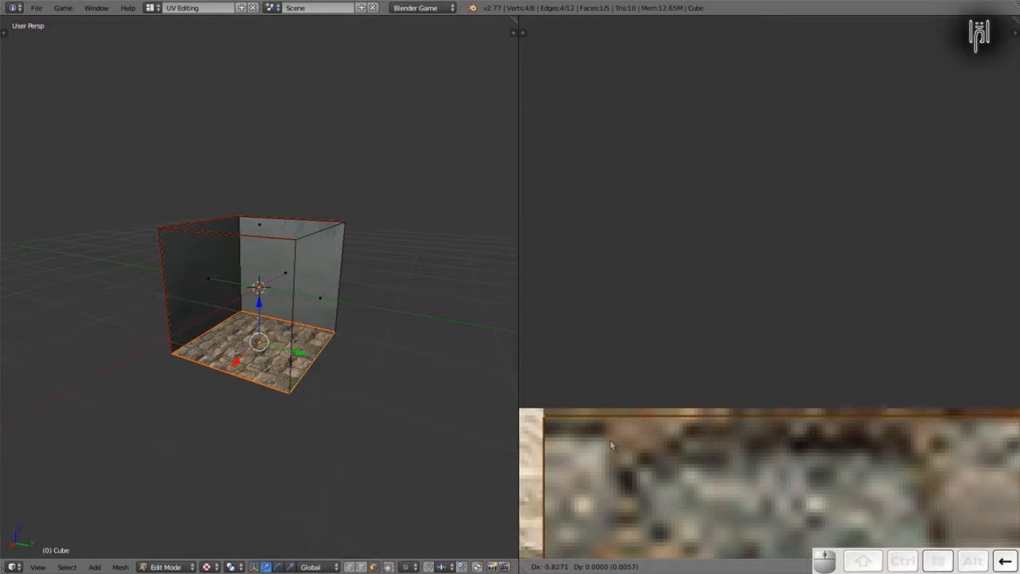
key("Up")
key("Up")
key("Up")
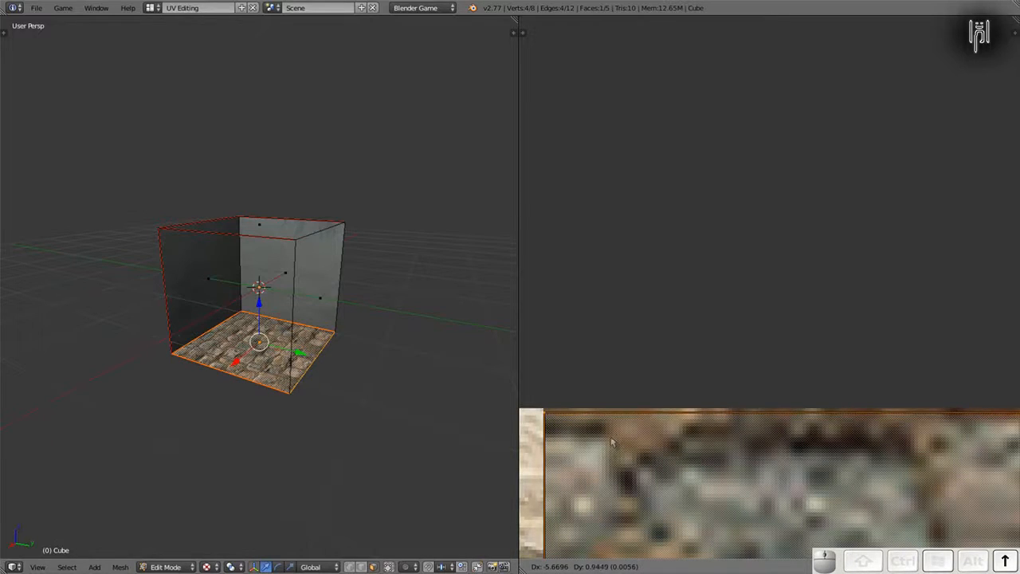
key("Up")
key("Up")
key("Up")
key("Right")
key("Down")
key("Left")
key("shift")
key("ctrl")
key("shift")
left_click(550, 429)
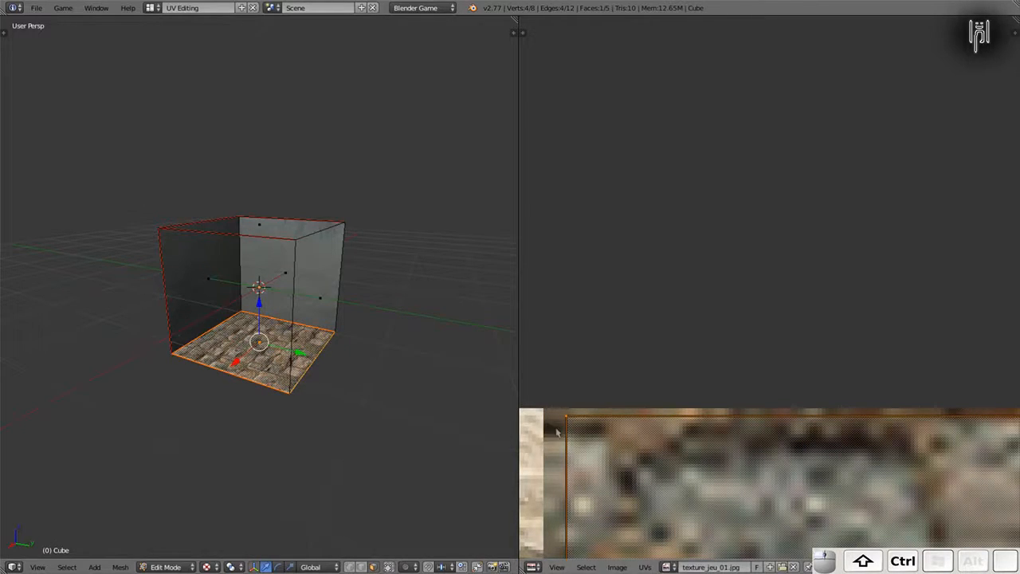
Step: Move the floor's UV square so its upper-left corner meets the upper-left corner of the cobblestone tile
key("g")
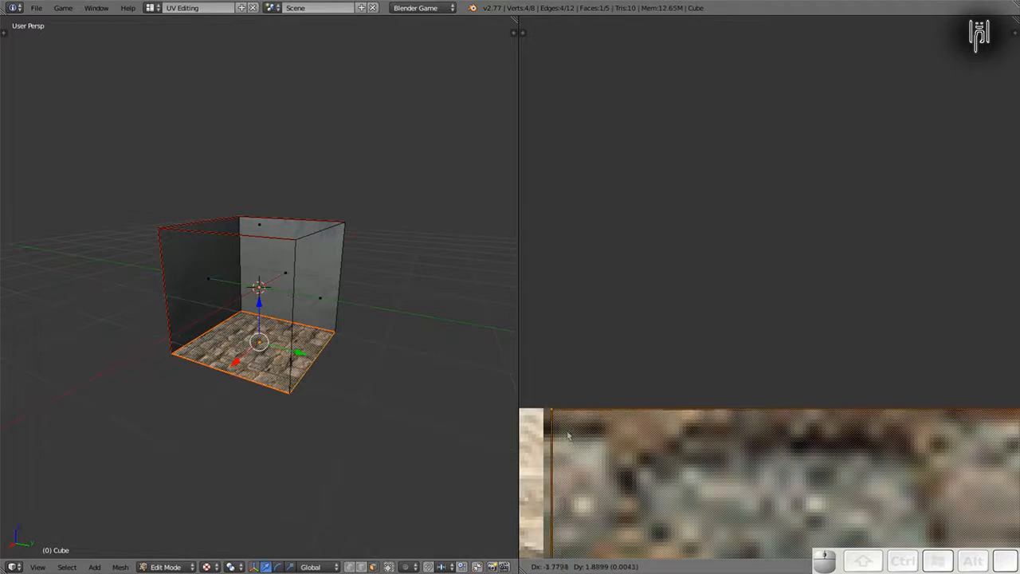
left_click(560, 435)
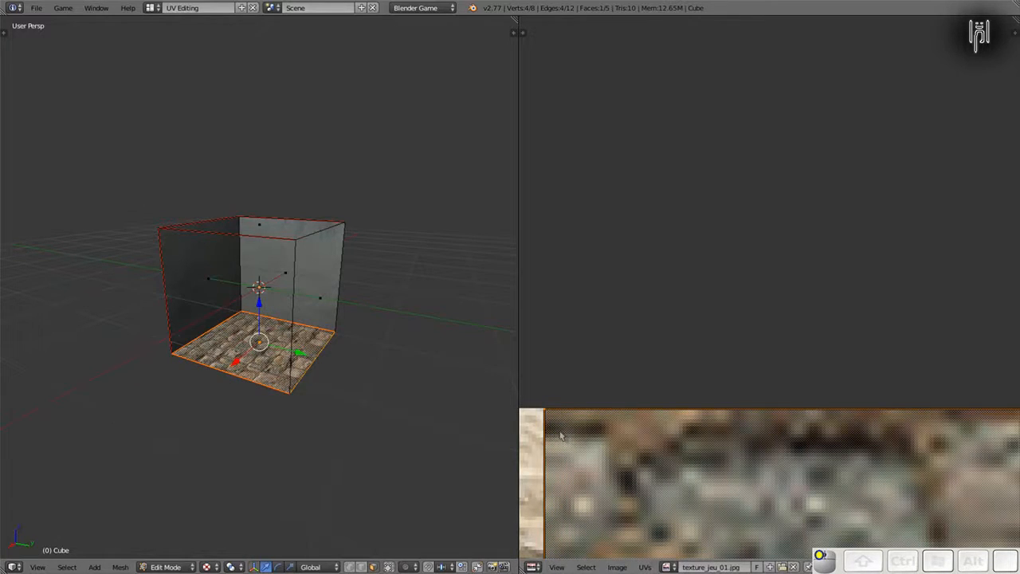
scroll(704, 439, "down", 3)
scroll(704, 439, "down", 4)
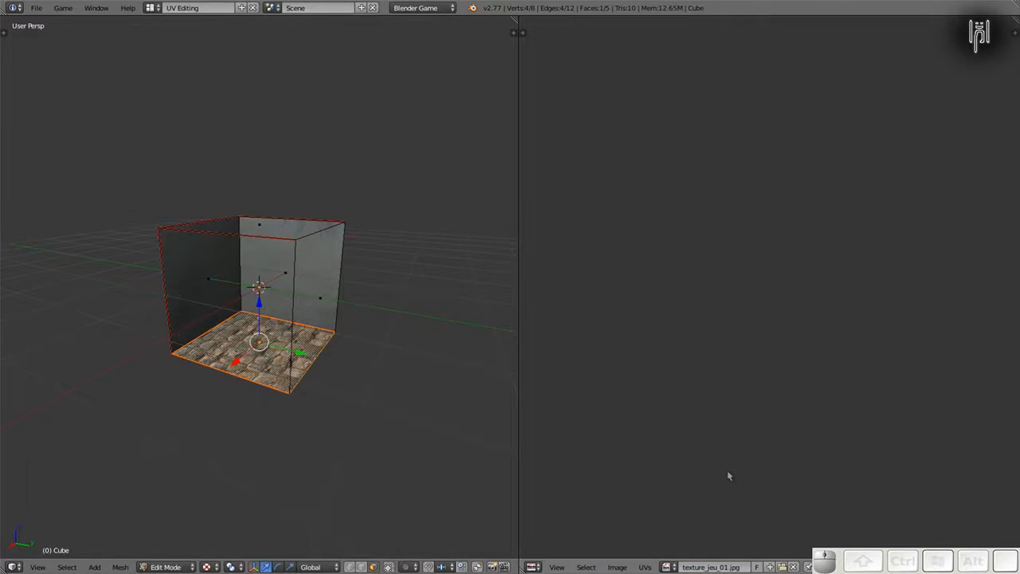
Step: Nudge the floor's UV square slightly upward so its upper edge aligns with the upper border of the texture
scroll(685, 230, "up", 4)
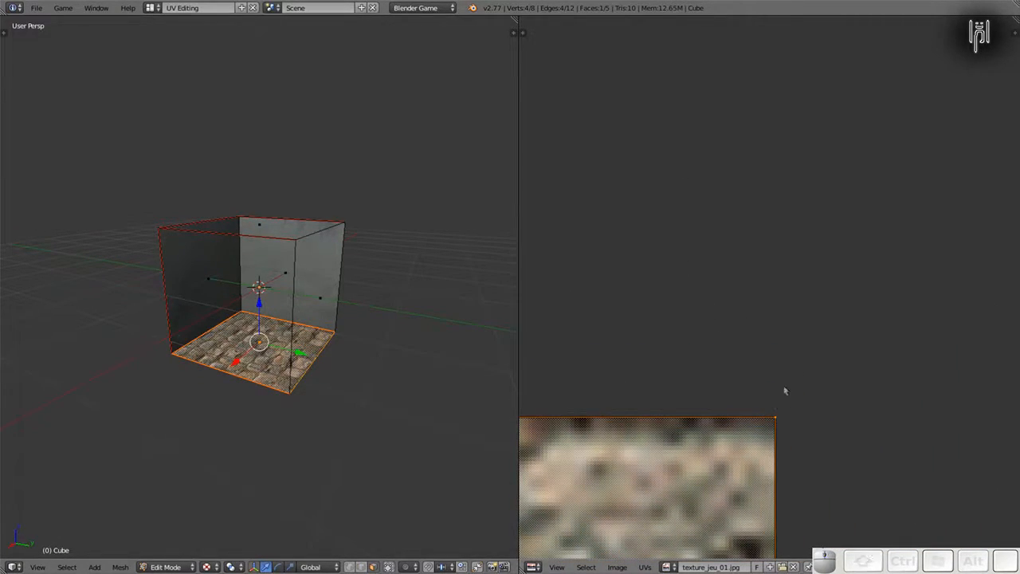
scroll(789, 383, "down", 3)
scroll(757, 231, "up", 4, "shift")
scroll(744, 259, "up", 3)
scroll(744, 268, "down", 1)
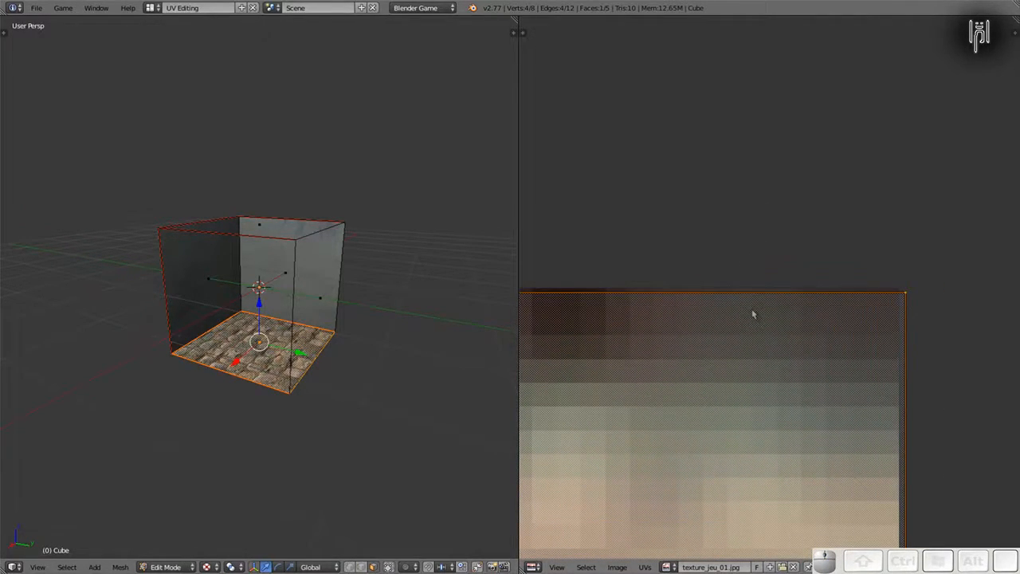
key("g")
key("Up")
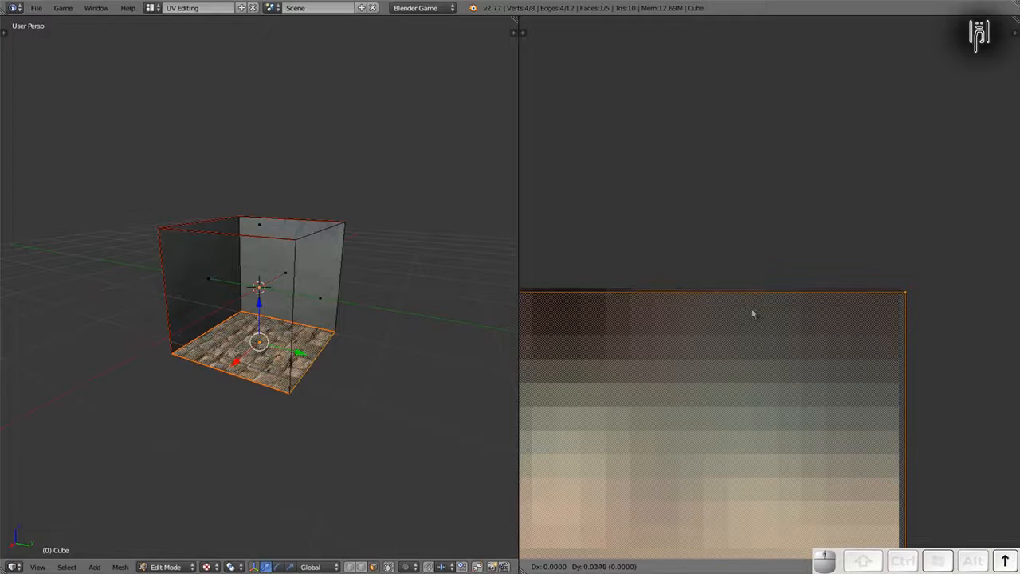
key("Up")
key("Up")
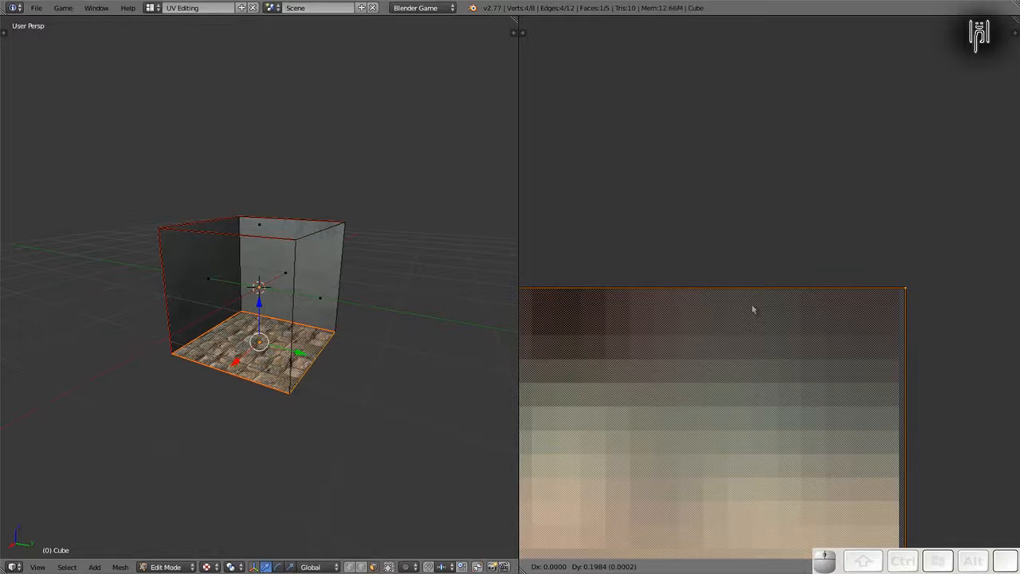
key("Return")
scroll(789, 368, "down", 7)
scroll(788, 367, "down", 4)
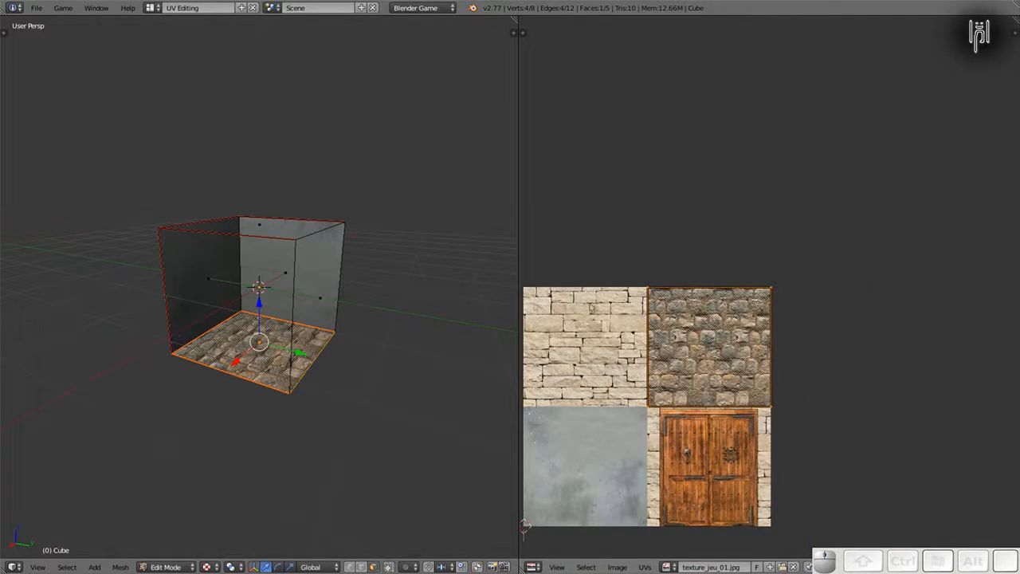
Step: Check the floor UV square's upper-left corner against the boundary between the light stone and cobblestone tiles
scroll(692, 315, "up", 2)
middle_click_drag(558, 278, 651, 342)
scroll(692, 314, "up", 4)
scroll(698, 301, "up", 5)
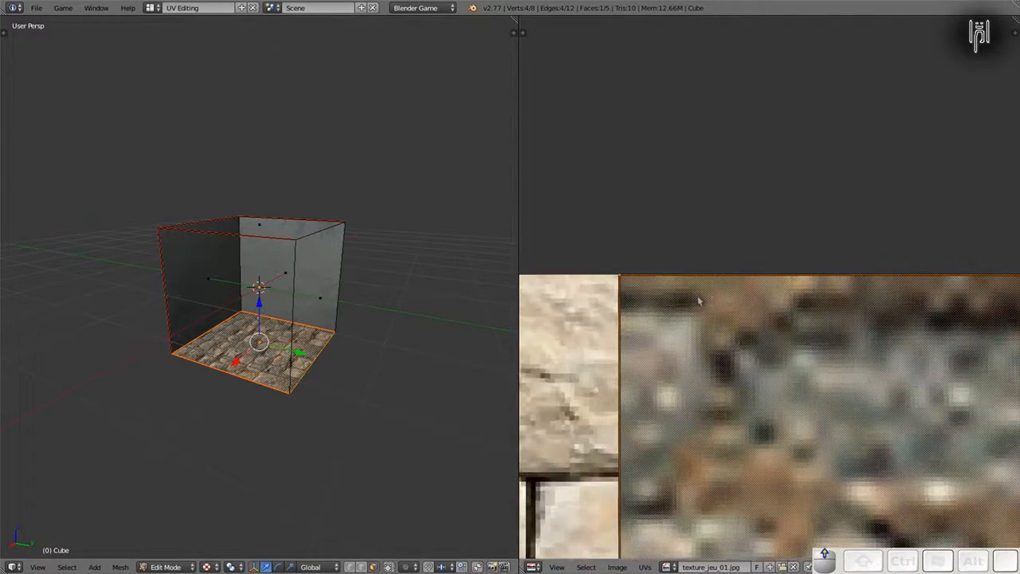
scroll(698, 301, "up", 1)
scroll(562, 315, "up", 1)
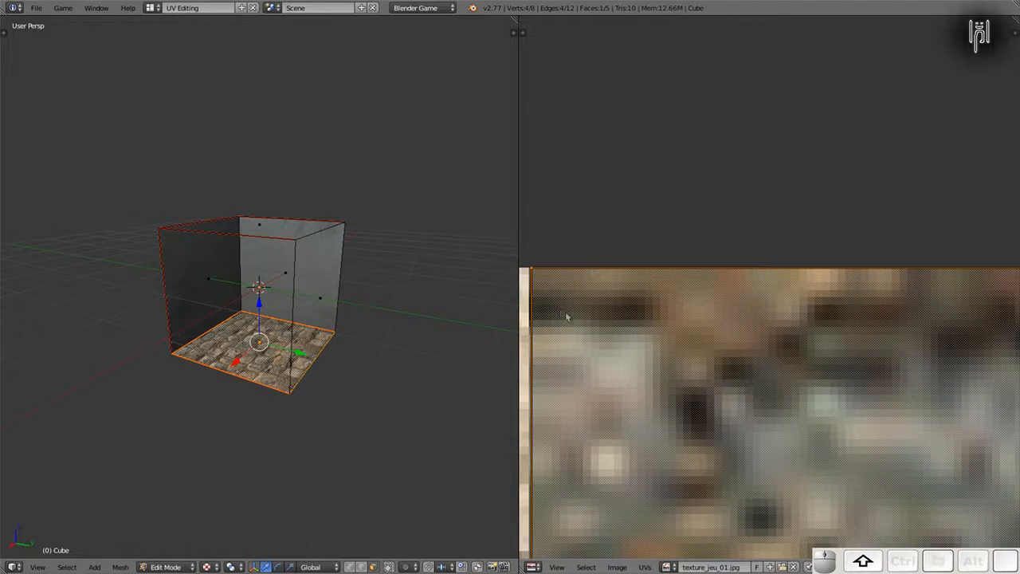
scroll(567, 317, "down", 8)
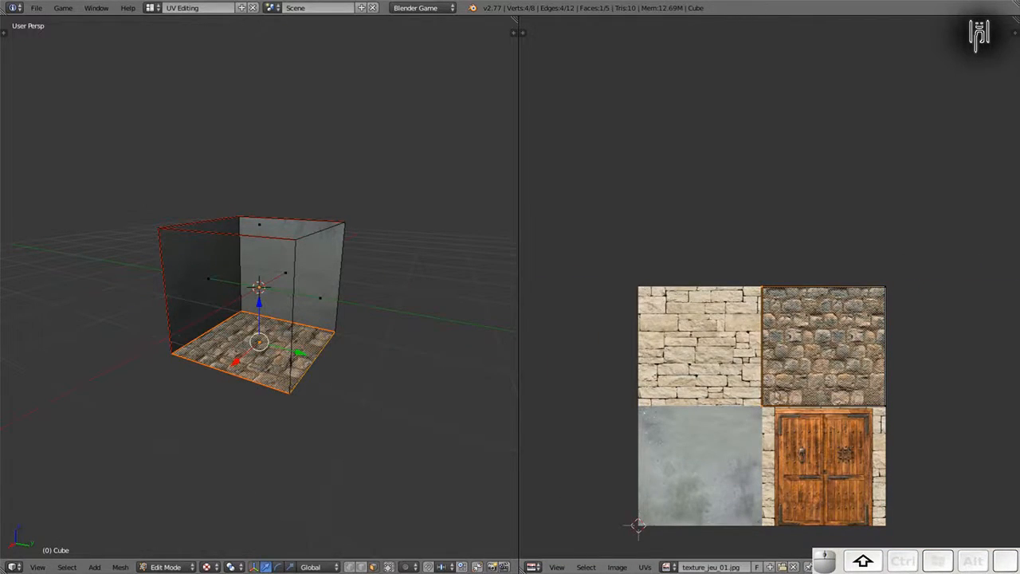
Step: Move the left edge of the floor's UV square left about 0.33 px onto the boundary between the light stone and cobblestone tiles
scroll(723, 374, "up", 3)
scroll(723, 375, "up", 6)
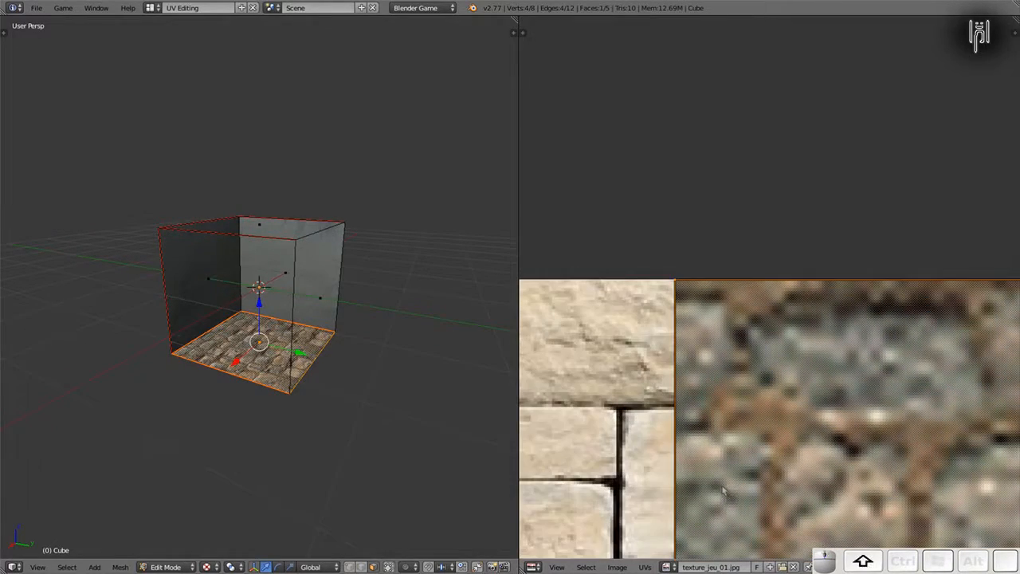
scroll(783, 338, "up", 8)
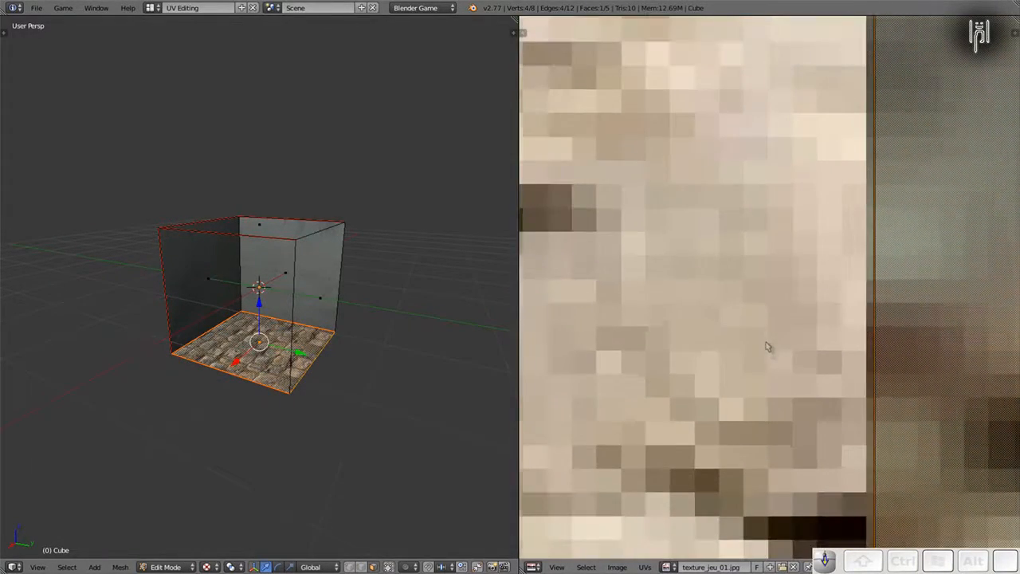
scroll(775, 367, "up", 2)
middle_click_drag(774, 363, 806, 272, "shift")
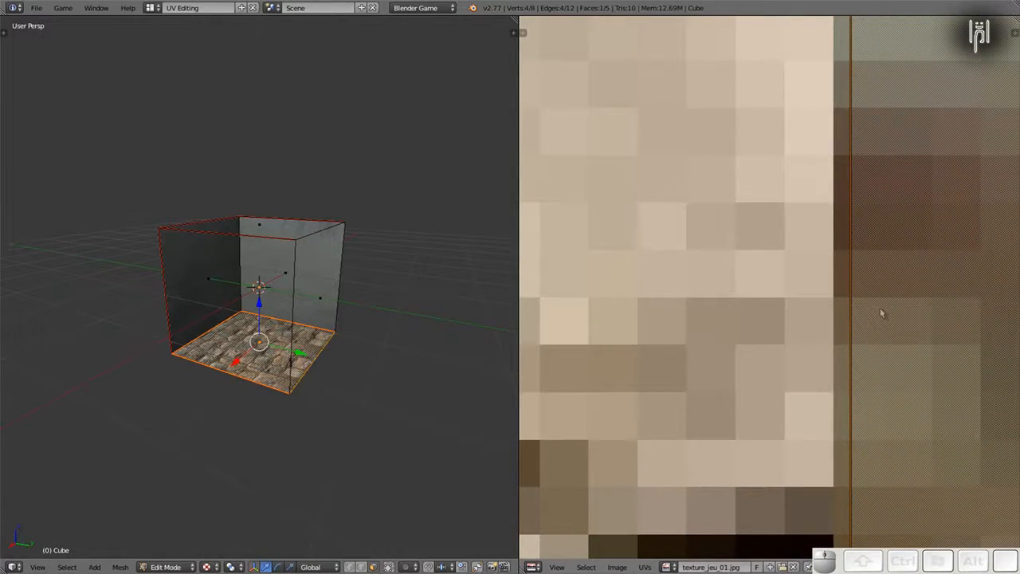
key("g")
key("Left")
key("Left")
key("Left")
key("Left")
key("Left")
key("Left")
key("Left")
key("Left")
key("Left")
key("Left")
key("Left")
key("Right")
key("Left")
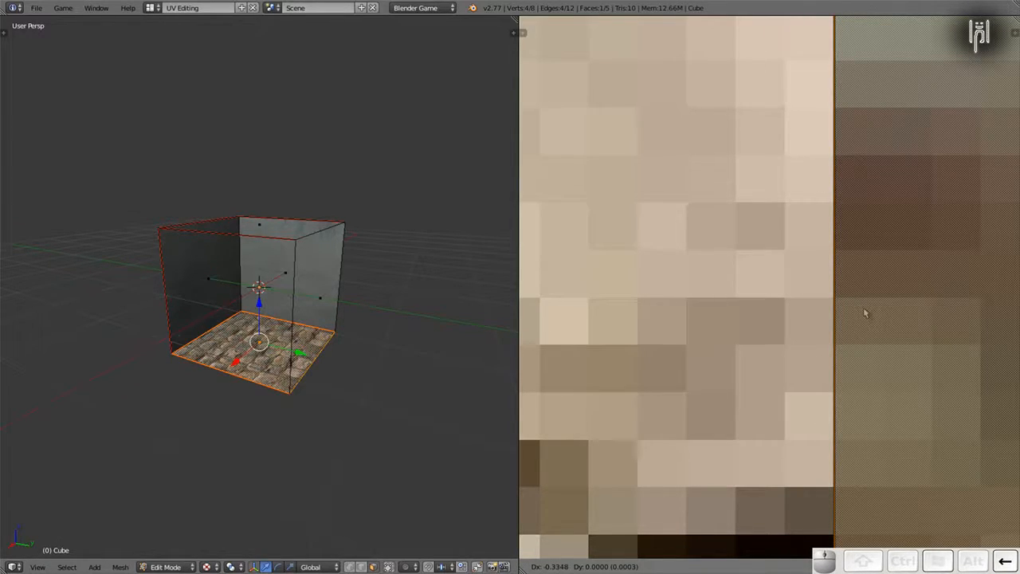
left_click(866, 313)
Step: Nudge the floor UV square's lower edge onto the boundary between the cobblestone and door tiles
scroll(864, 312, "down", 5)
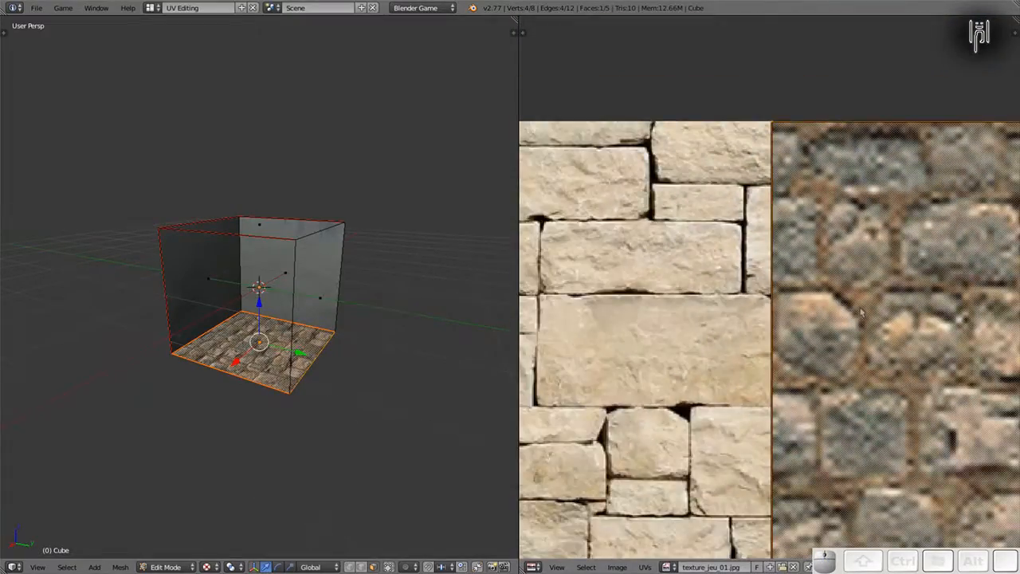
scroll(863, 313, "down", 3)
middle_click_drag(896, 434, 770, 223, "shift")
scroll(811, 281, "up", 6)
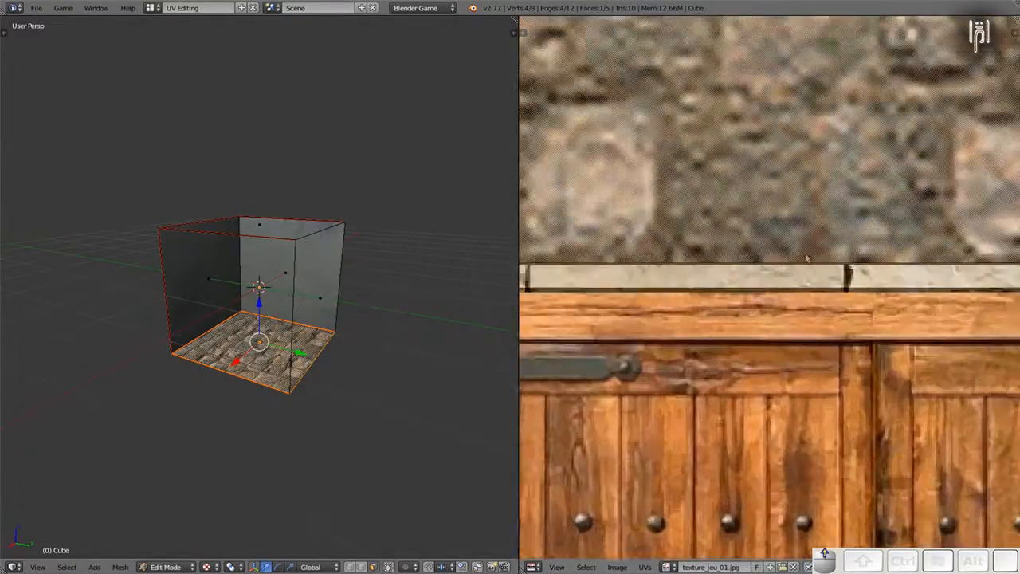
scroll(804, 240, "up", 3)
scroll(792, 188, "down", 8)
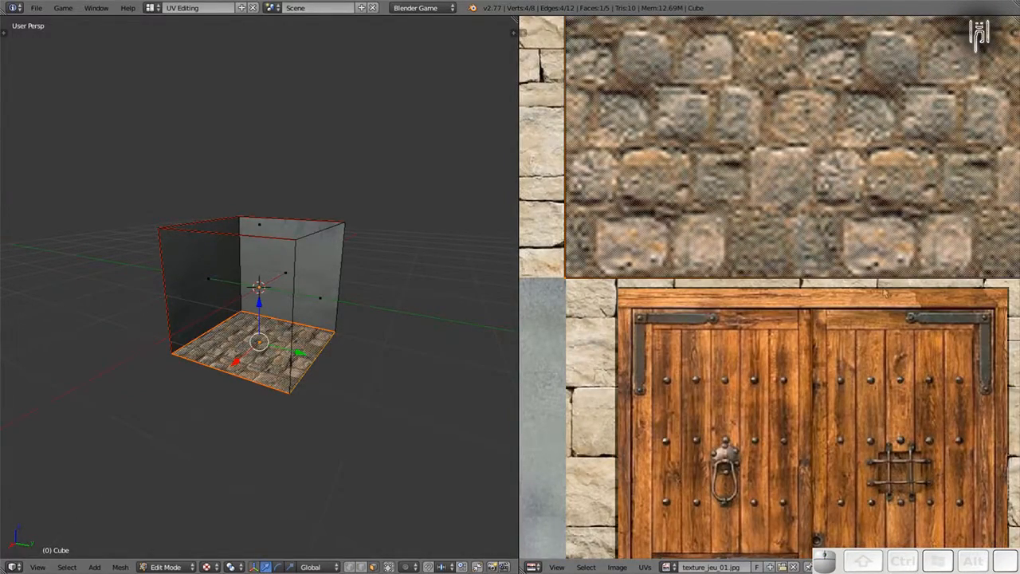
scroll(884, 293, "down", 2)
scroll(892, 288, "up", 7)
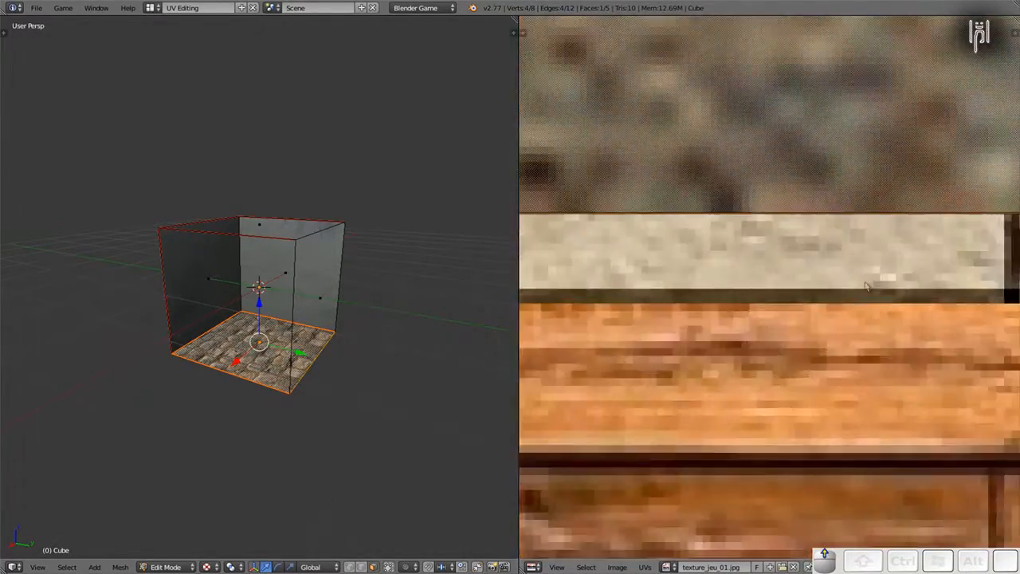
scroll(867, 287, "up", 3)
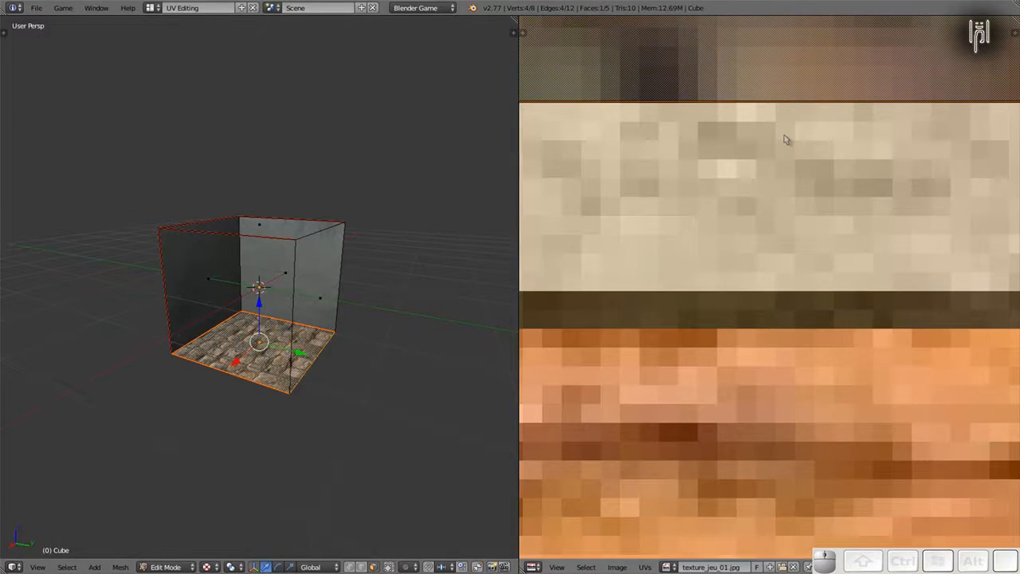
key("g")
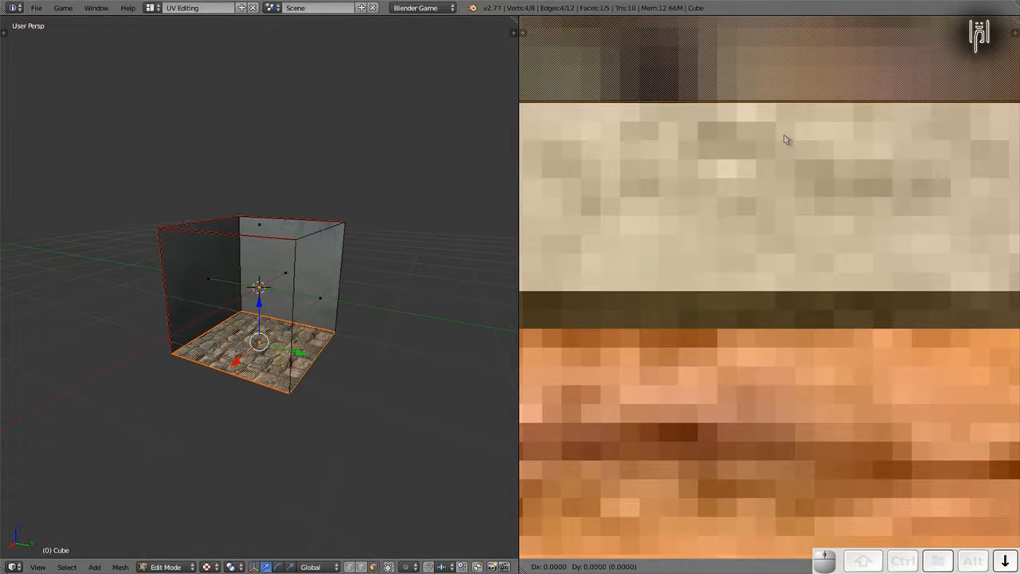
left_click(784, 141)
Step: Nudge the floor UV square's right edge left about 0.5 px onto the right border of the texture
scroll(785, 160, "down", 15)
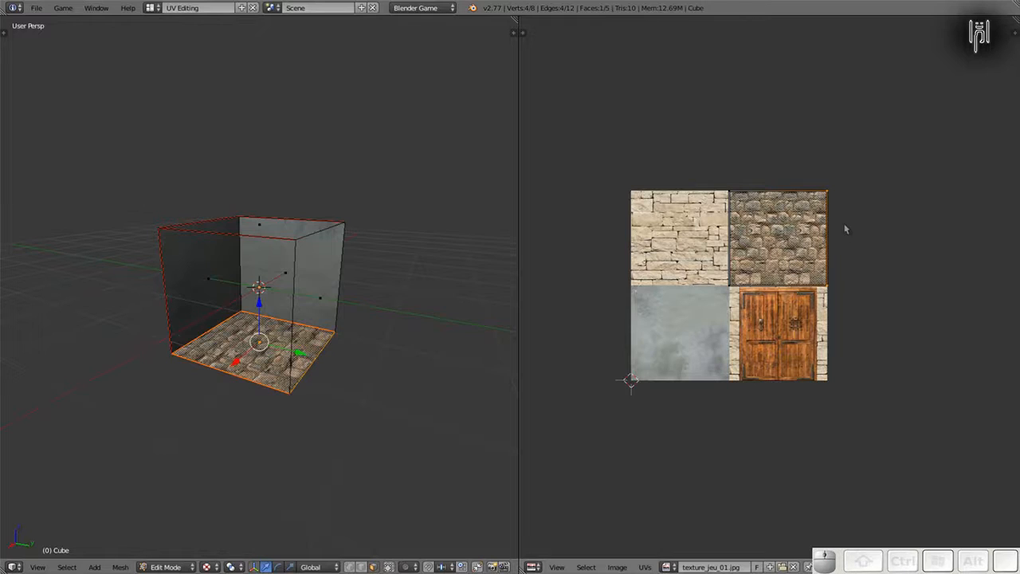
scroll(849, 231, "up", 5)
middle_click_drag(872, 208, 656, 338)
scroll(657, 338, "up", 7)
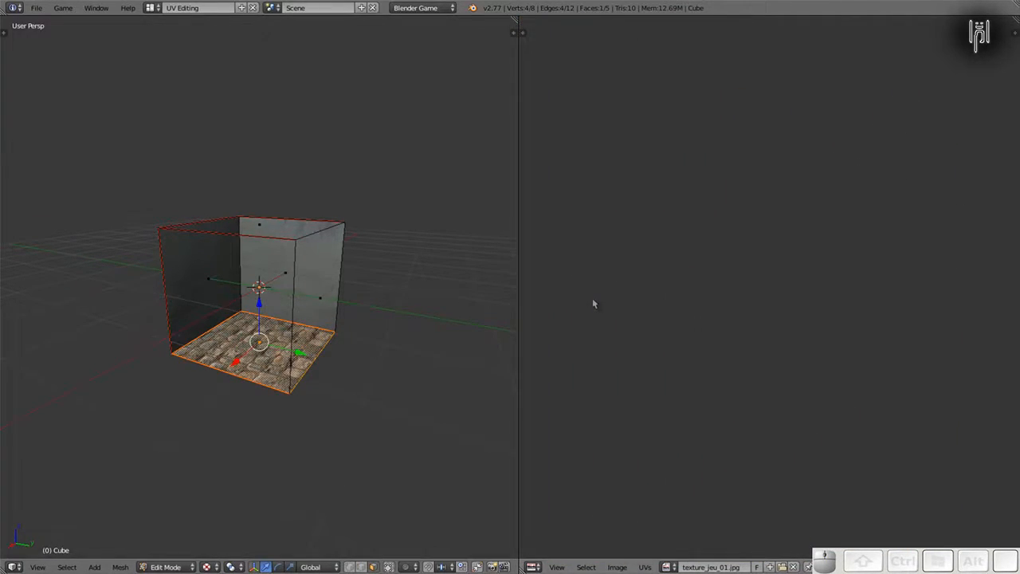
middle_click_drag(595, 298, 855, 282, "shift")
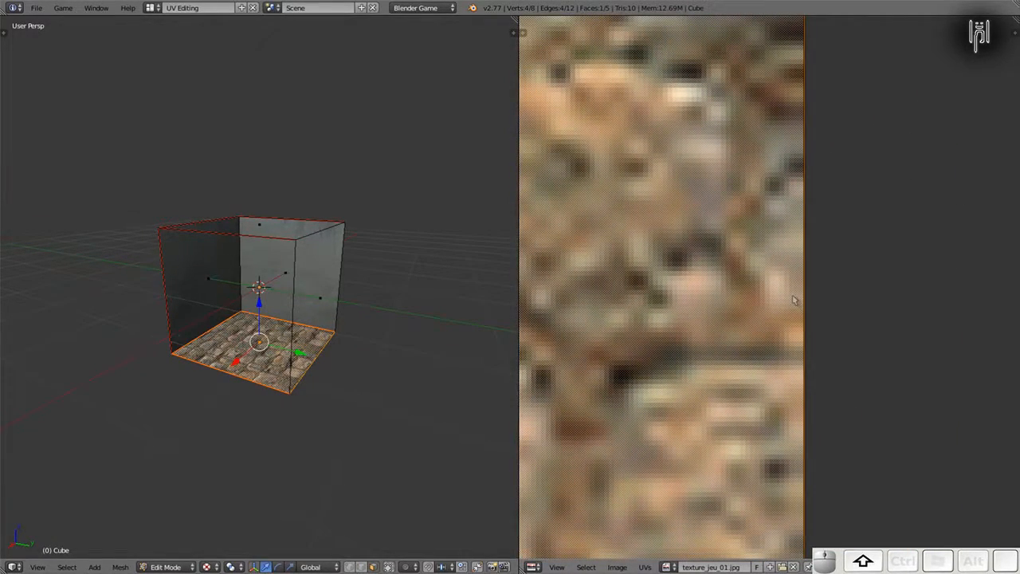
key("g")
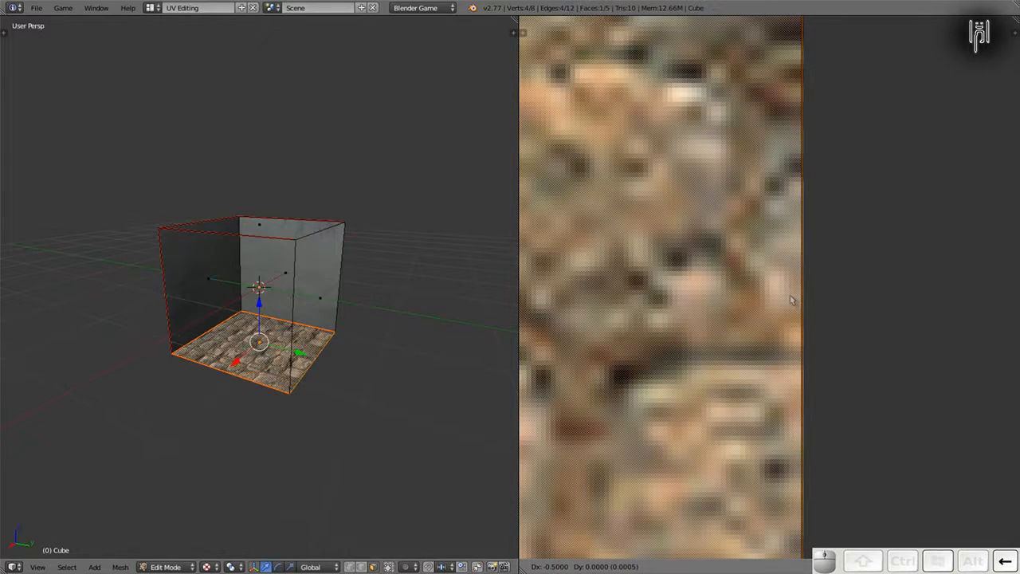
left_click(789, 298)
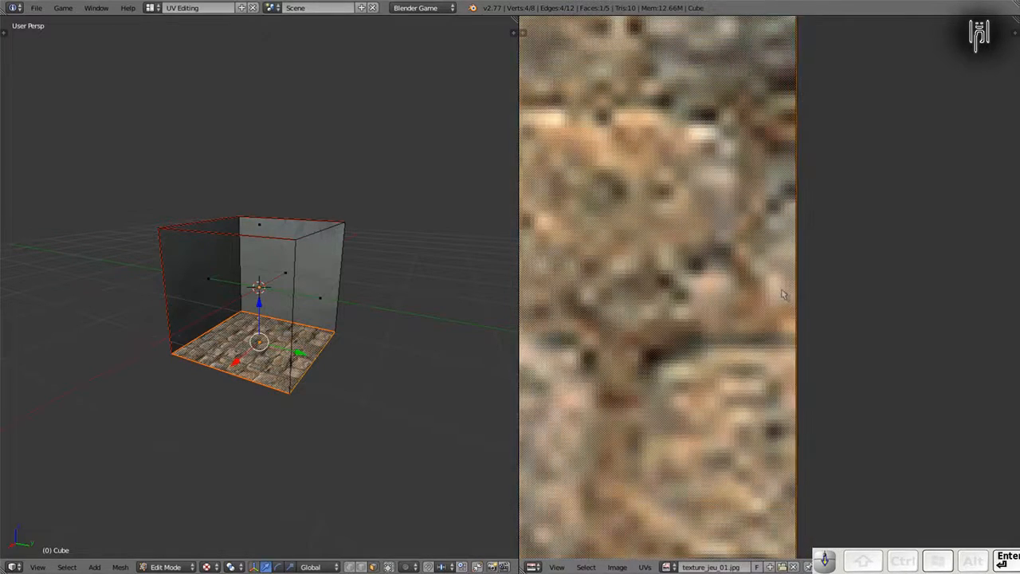
Step: Check the floor UV square's upper-right corner against the texture's upper and right borders
middle_click_drag(765, 237, 755, 270, "shift")
scroll(755, 270, "down", 5)
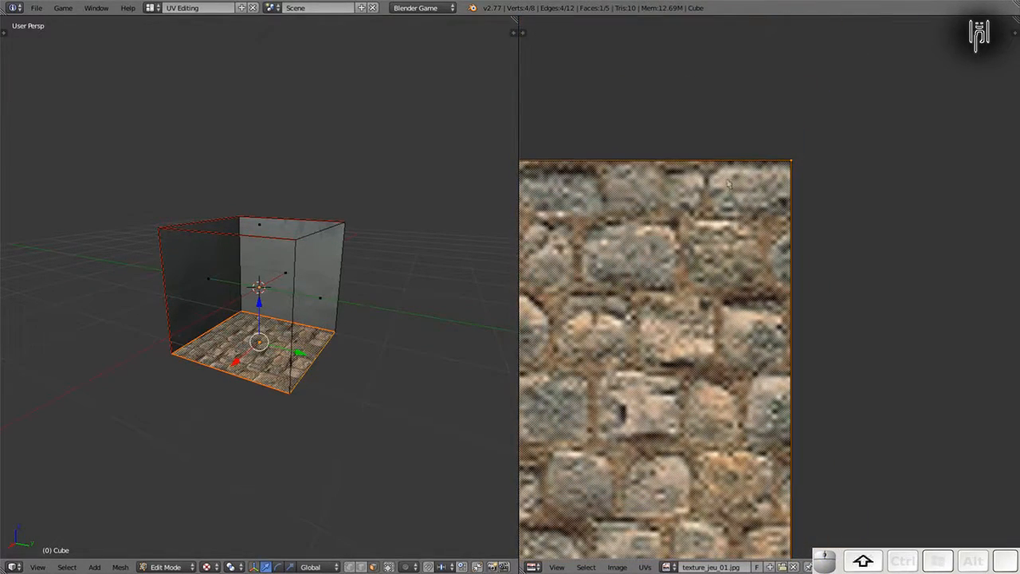
middle_click_drag(745, 234, 783, 348, "shift")
scroll(769, 335, "up", 4)
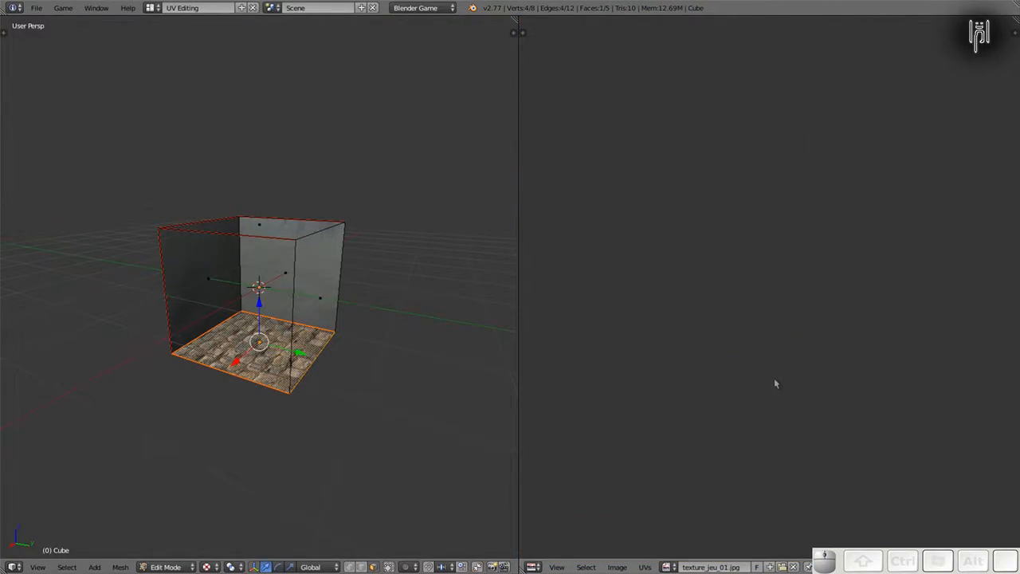
scroll(775, 374, "down", 2)
scroll(778, 367, "down", 3)
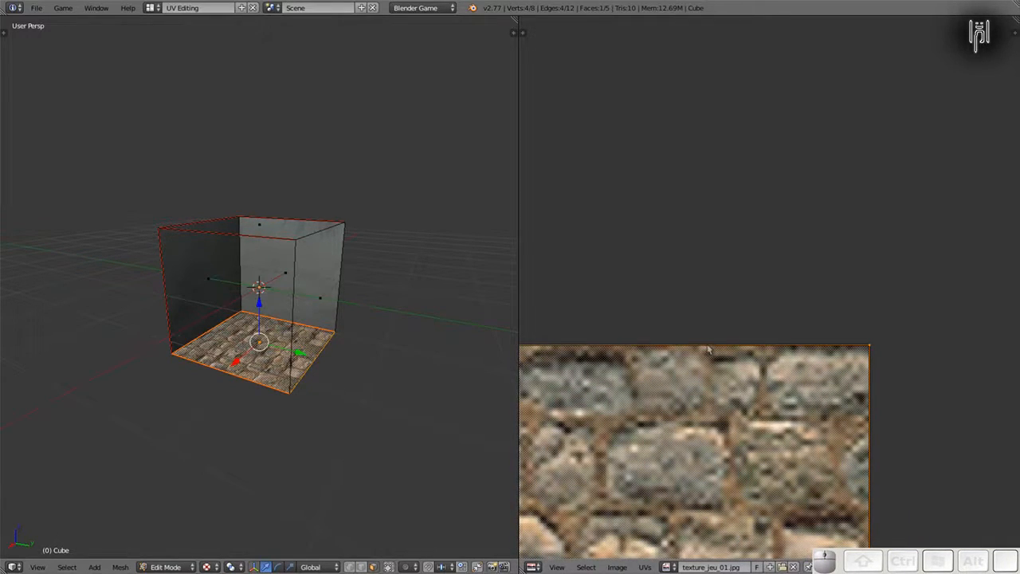
Step: Leave Edit Mode to inspect the cobblestone floor inside the room from a higher angle, and return to Edit Mode
key("Tab")
scroll(311, 423, "up", 2)
middle_click_drag(312, 423, 320, 447)
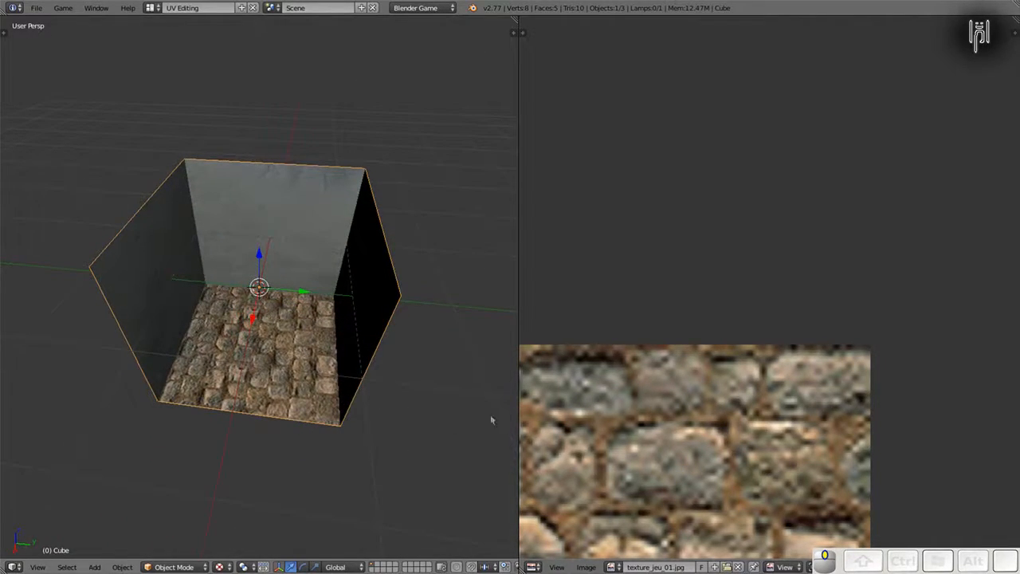
scroll(637, 399, "down", 4)
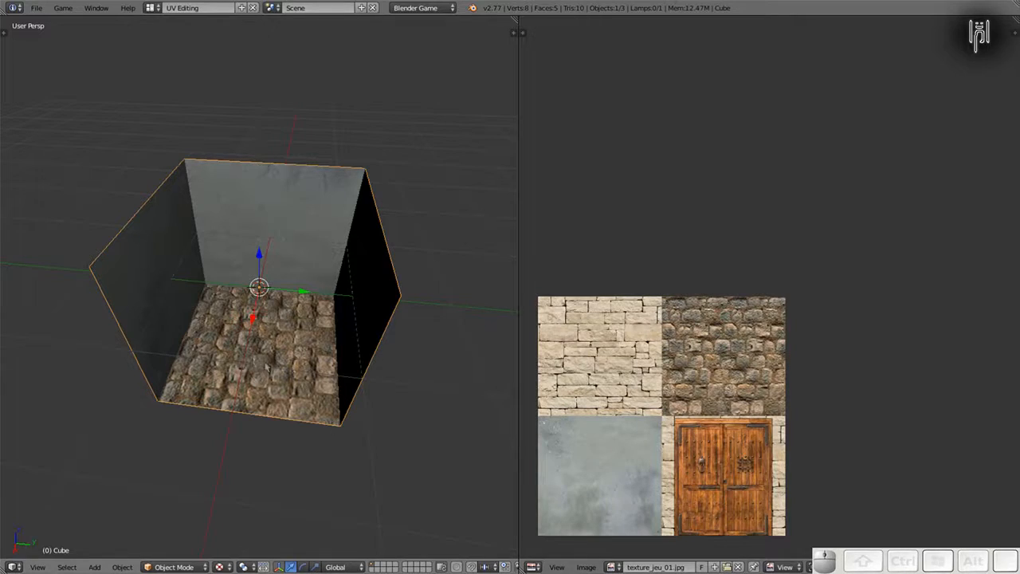
key("Tab")
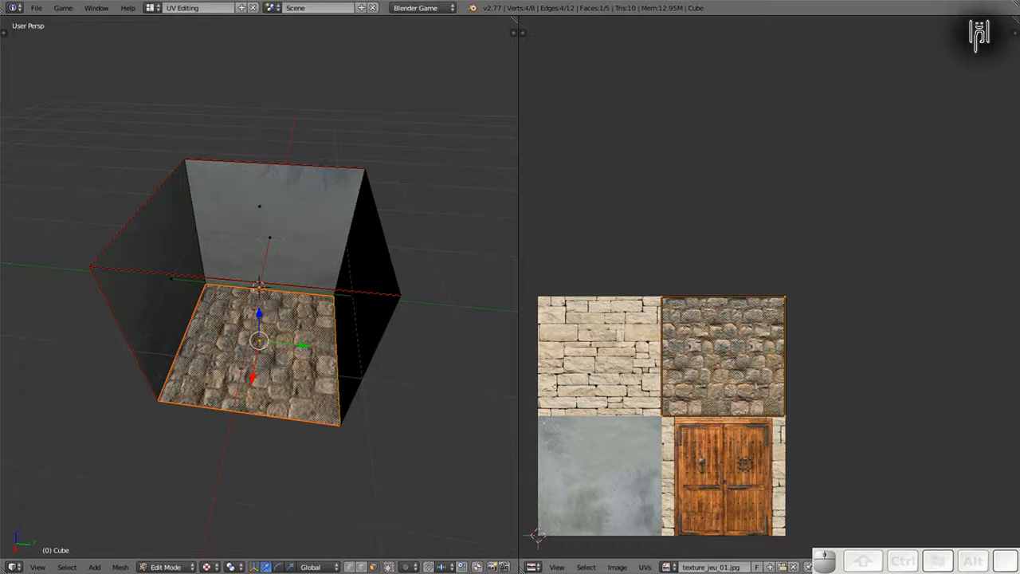
Step: Try scaling the floor's UV square down inside the cobblestone tile
key("s")
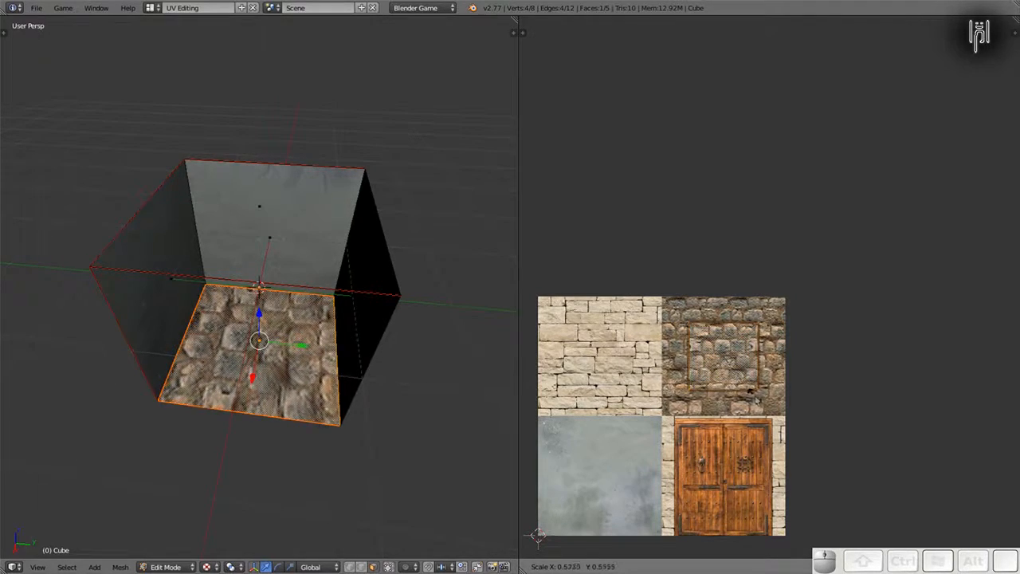
key("Escape")
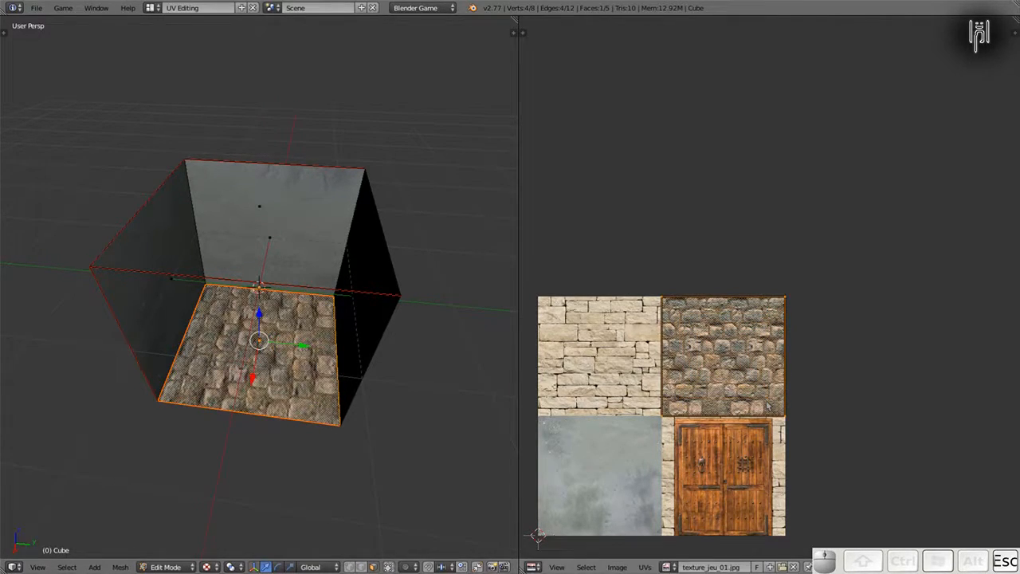
scroll(637, 345, "down", 1)
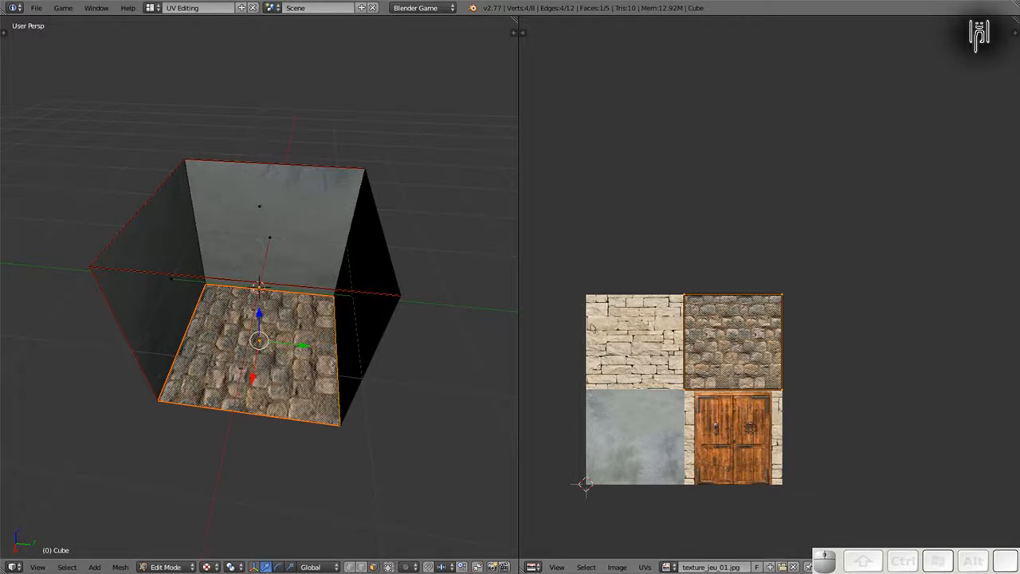
Step: Select the room's left wall face and move its whole UV square into the upper-left area of the light stone tile
middle_click_drag(144, 303, 196, 305)
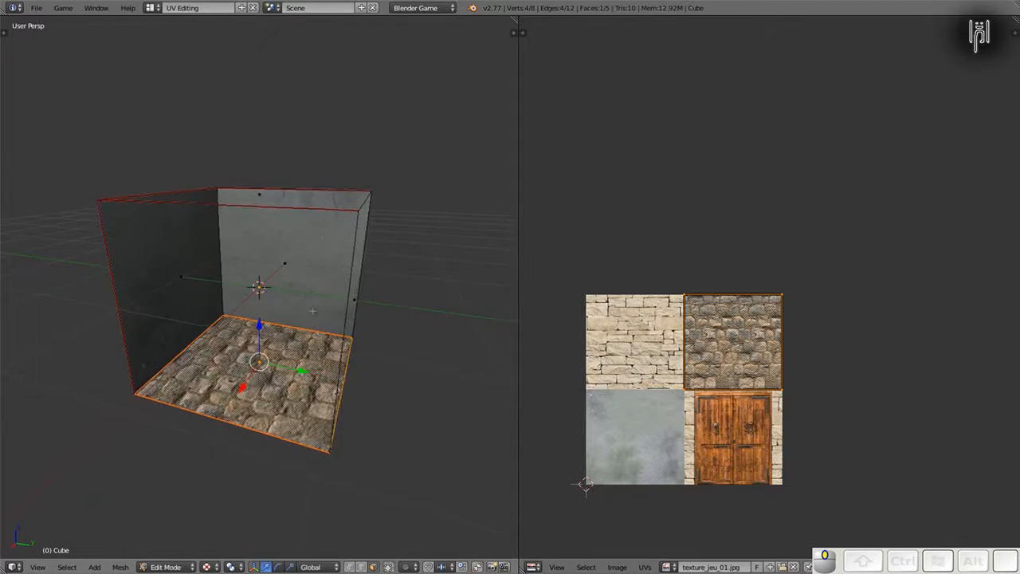
right_click(177, 282)
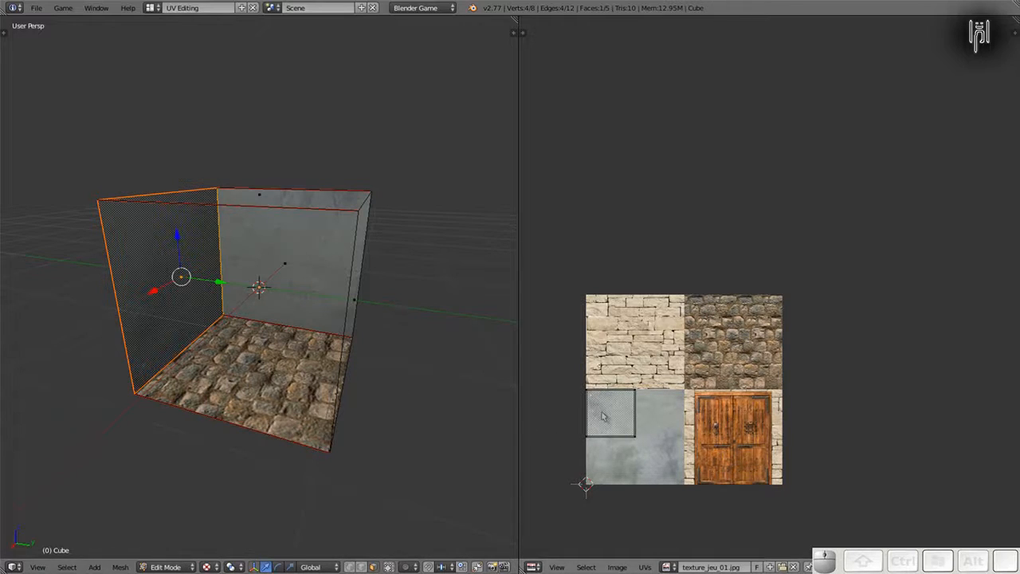
key("a")
key("g")
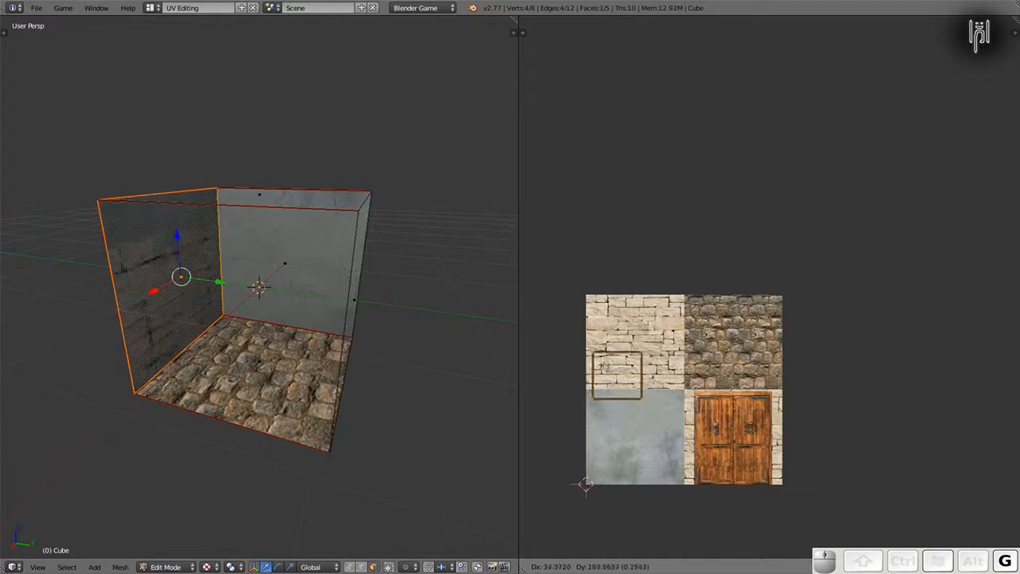
left_click(596, 316)
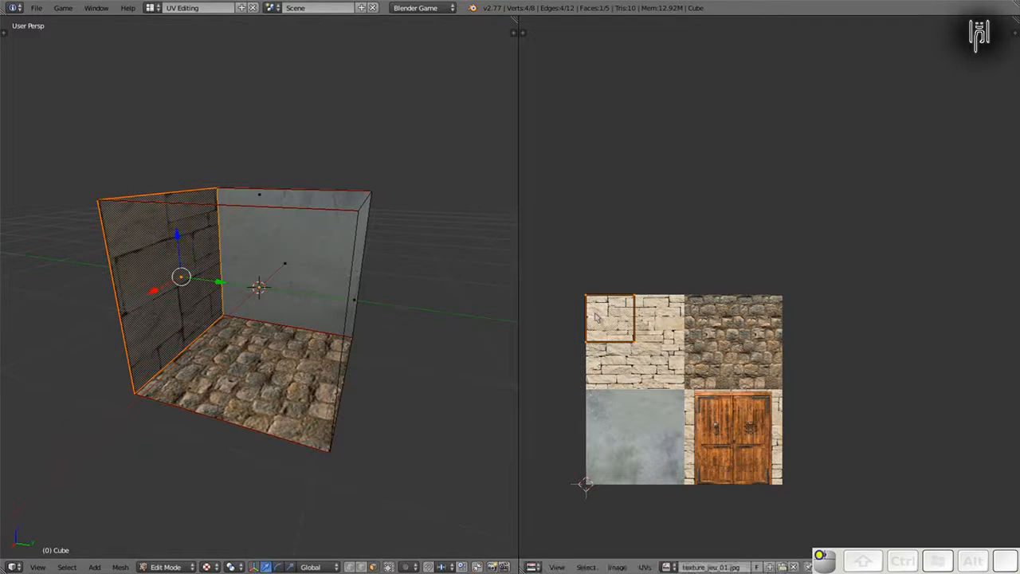
Step: Align the left wall UV square's upper-left corner with the upper-left corner of the light stone tile
scroll(596, 304, "up", 4)
scroll(666, 335, "left", 1, "shift")
scroll(666, 336, "up", 5)
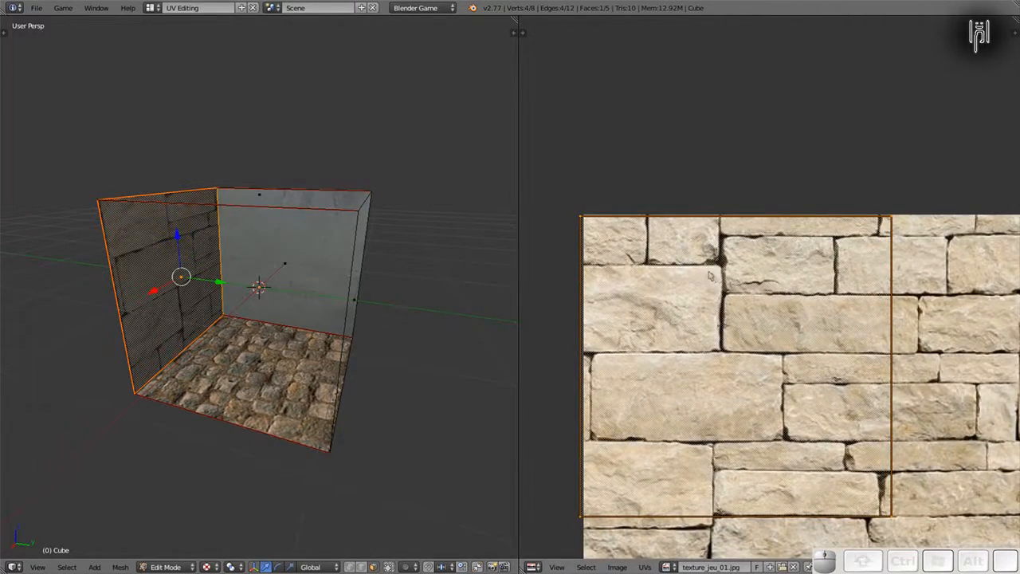
scroll(615, 296, "up", 2)
scroll(615, 297, "left", 2, "shift")
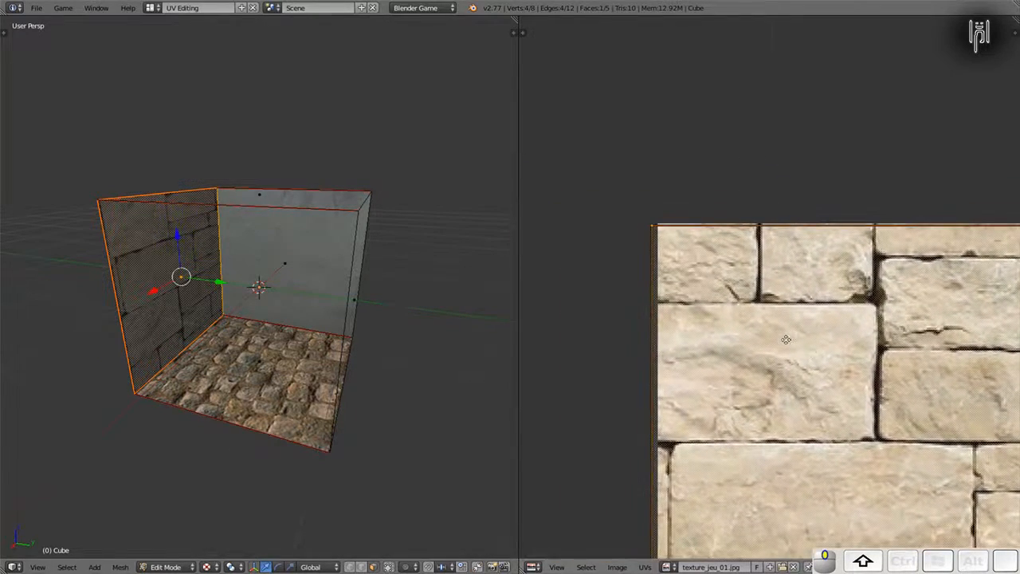
key("g")
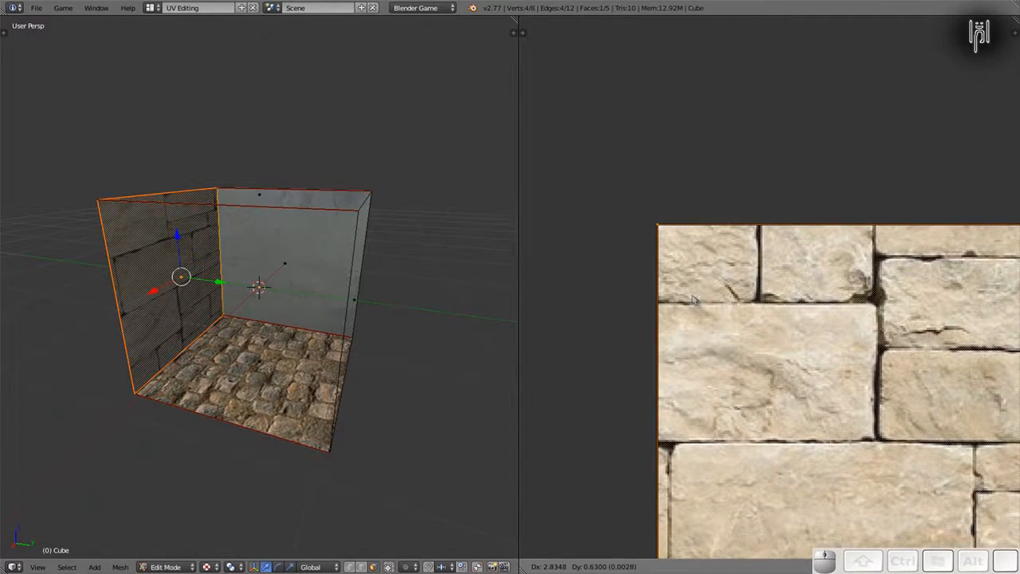
left_click(693, 299)
Step: Move the right edge of the left wall's UV square 256 px along X to the light stone tile's right boundary
scroll(683, 341, "down", 6)
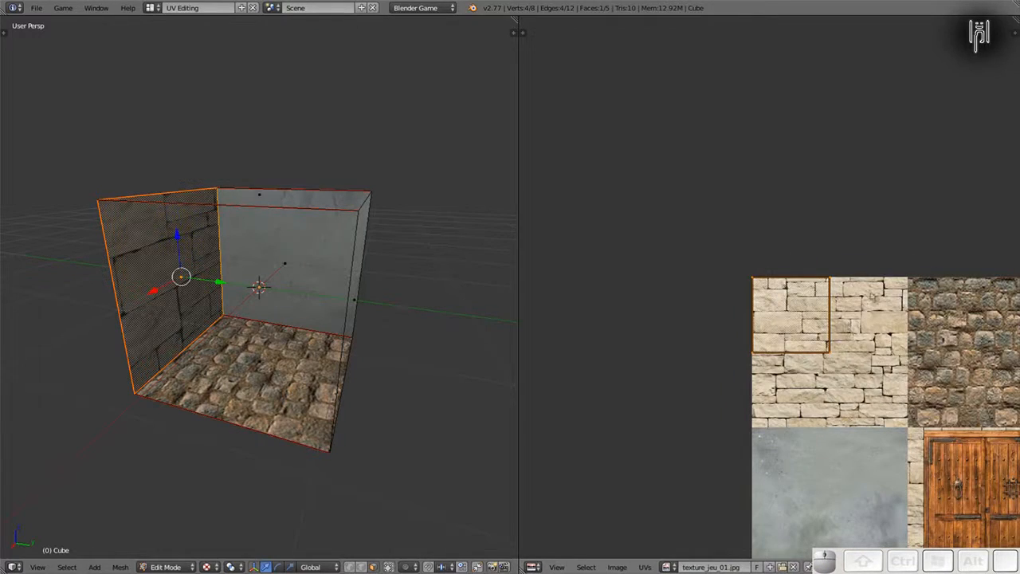
key("shift")
key("g")
key("x")
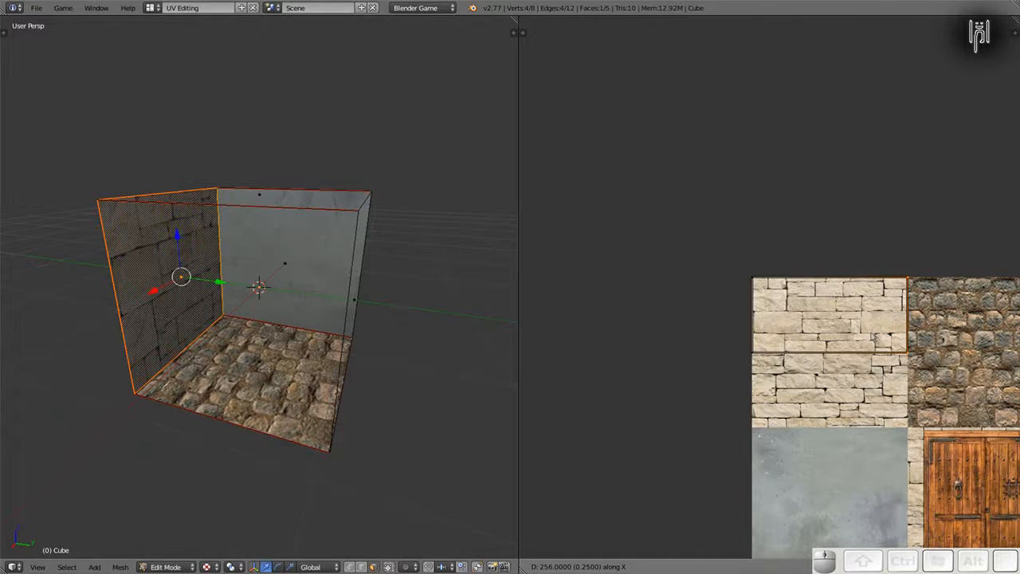
left_click(874, 339)
Step: Move the lower edge of the left wall's UV shape down to the bottom of the light stone tile
scroll(797, 311, "up", 4)
scroll(781, 303, "down", 2)
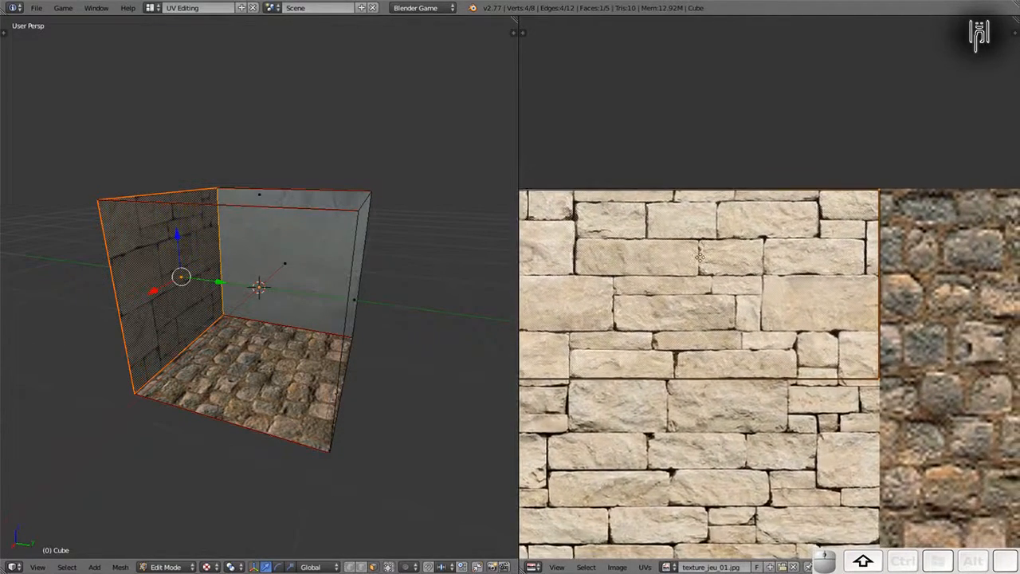
scroll(689, 301, "down", 5)
key("shift")
key("g")
left_click(759, 380)
scroll(756, 400, "up", 3)
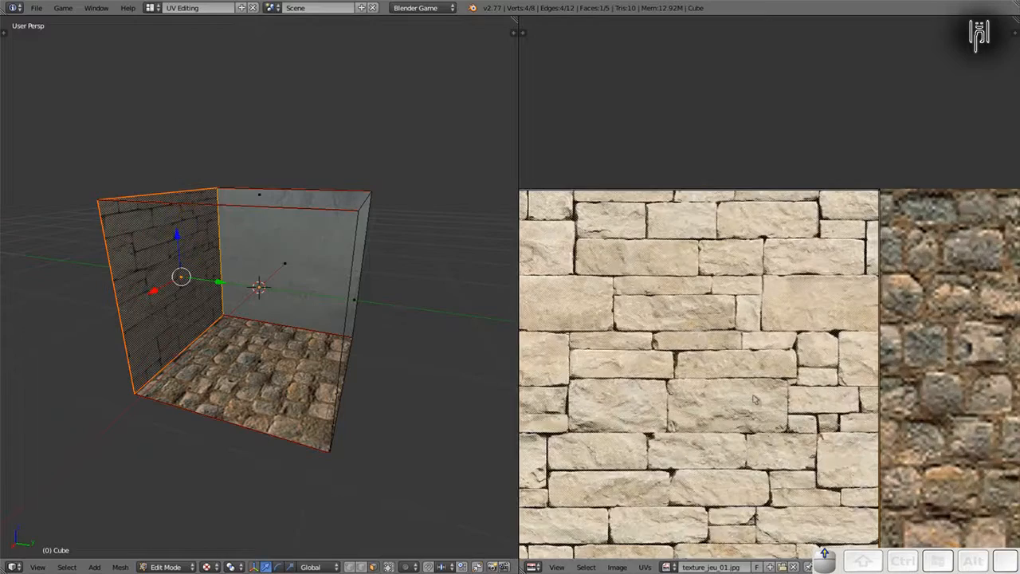
Step: Fine-tune the lower edge of the left wall's UV shape along Y against the light stone tile's bottom boundary
scroll(747, 411, "up", 6)
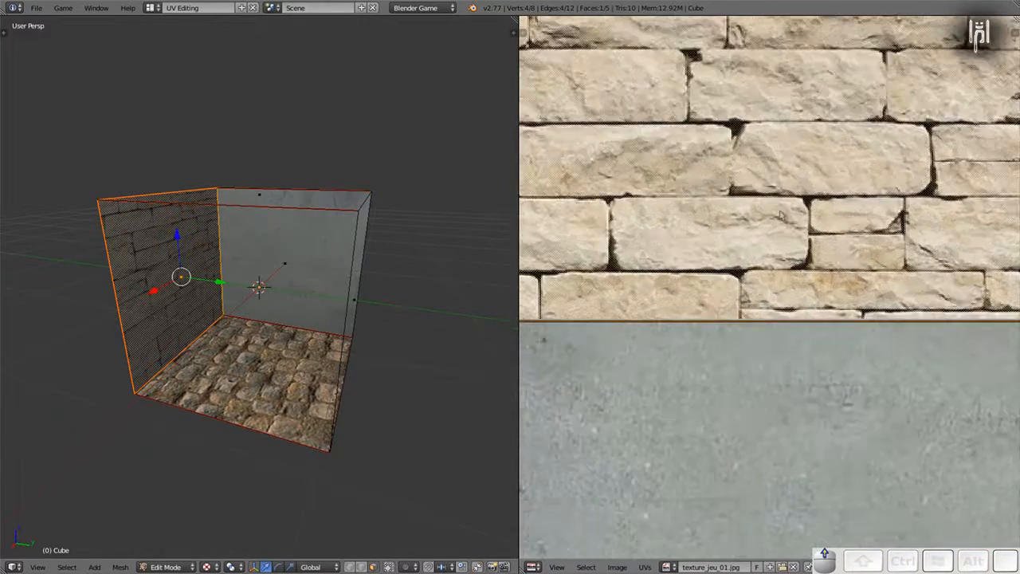
key("g")
key("y")
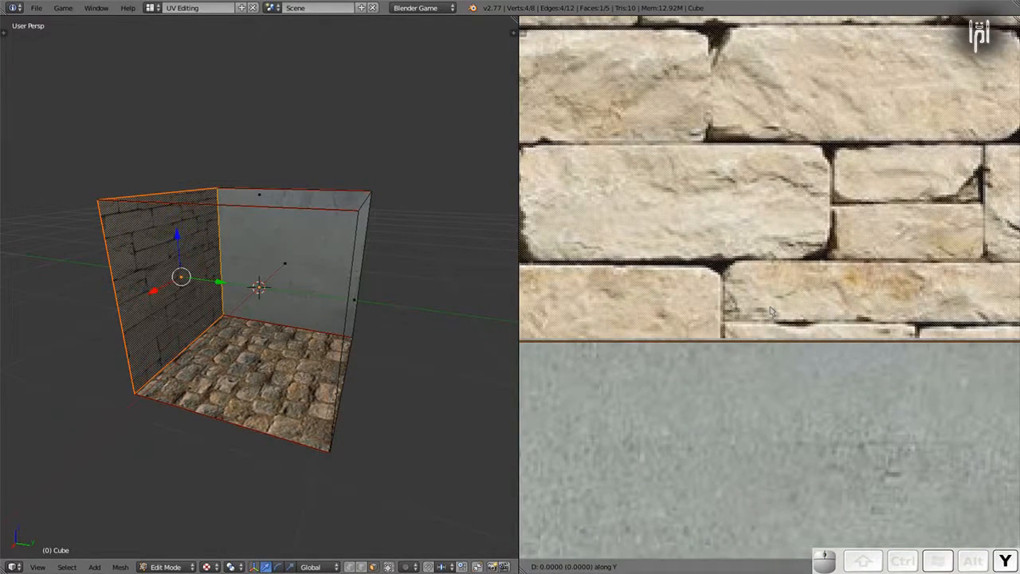
left_click(770, 309)
scroll(768, 295, "down", 8)
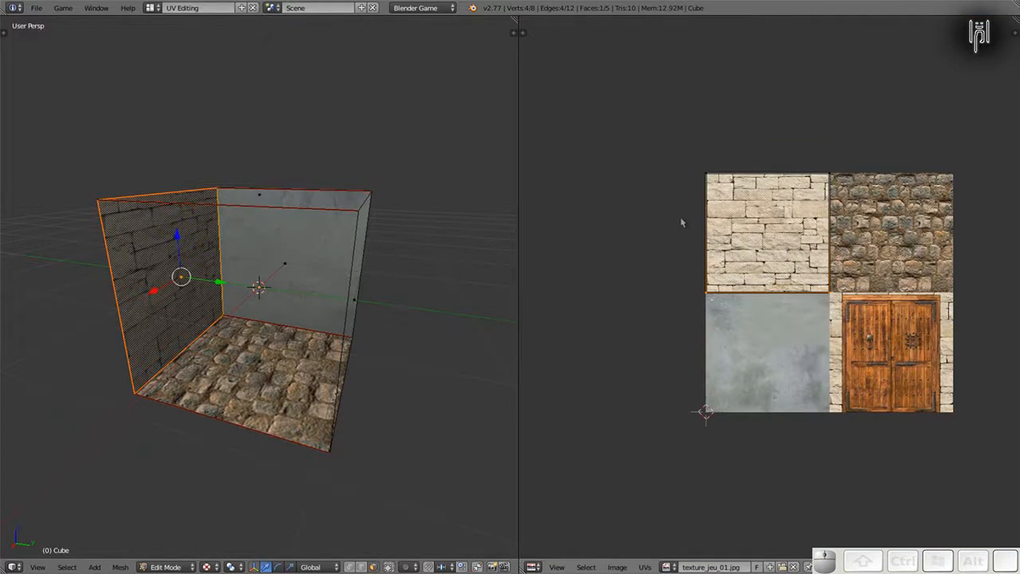
Step: Select the room's back wall face and move its whole UV square into the upper-left area of the light stone tile
key("Tab")
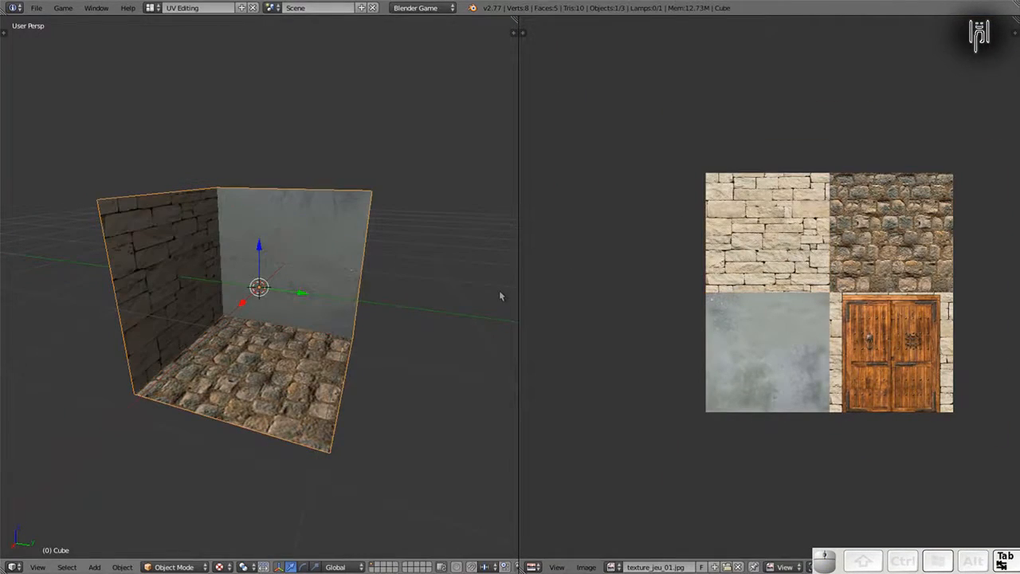
middle_click_drag(302, 338, 390, 348)
middle_click_drag(223, 338, 208, 317)
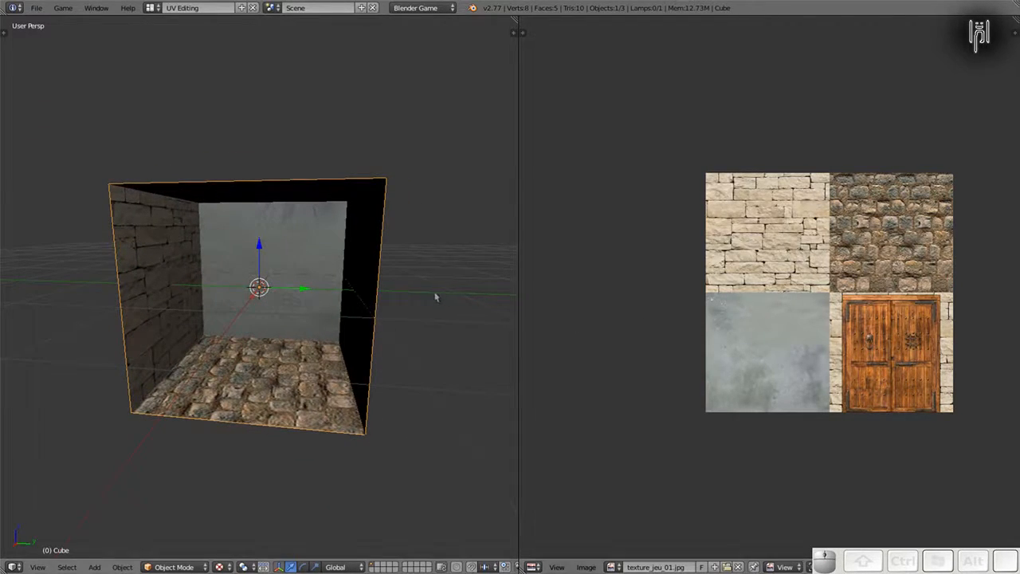
key("Tab")
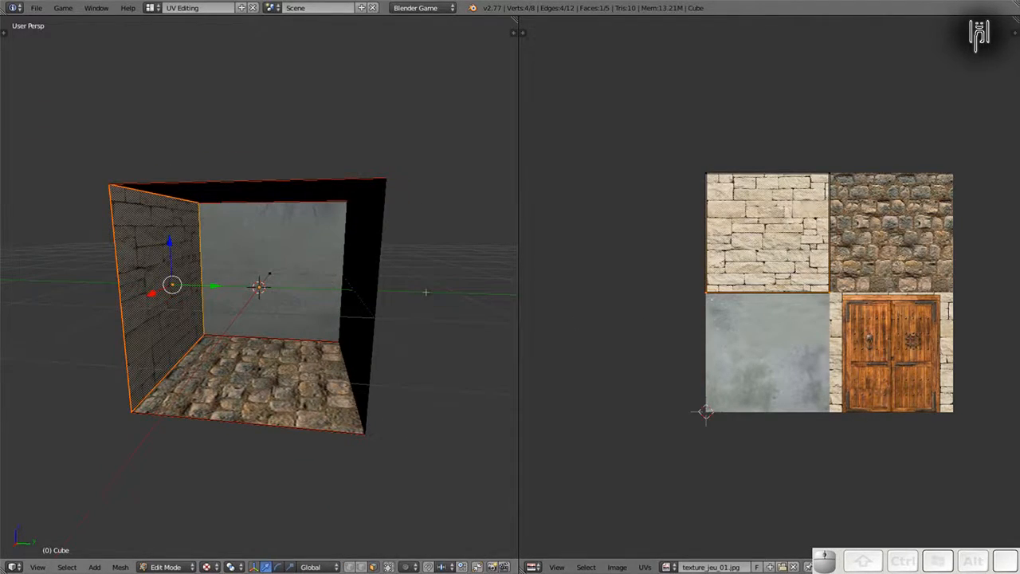
right_click(281, 277)
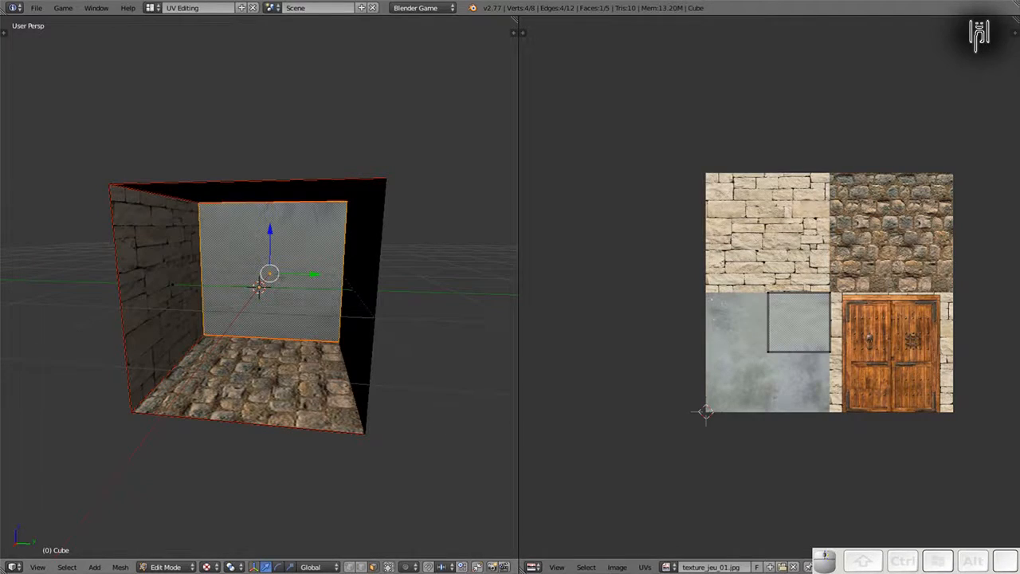
right_click(353, 284, "shift")
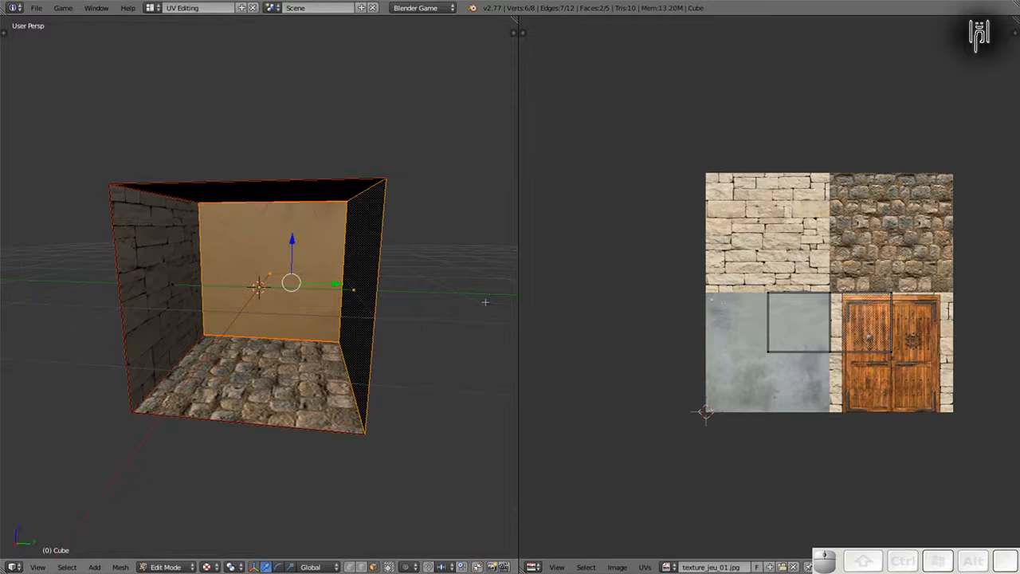
right_click(353, 286, "shift")
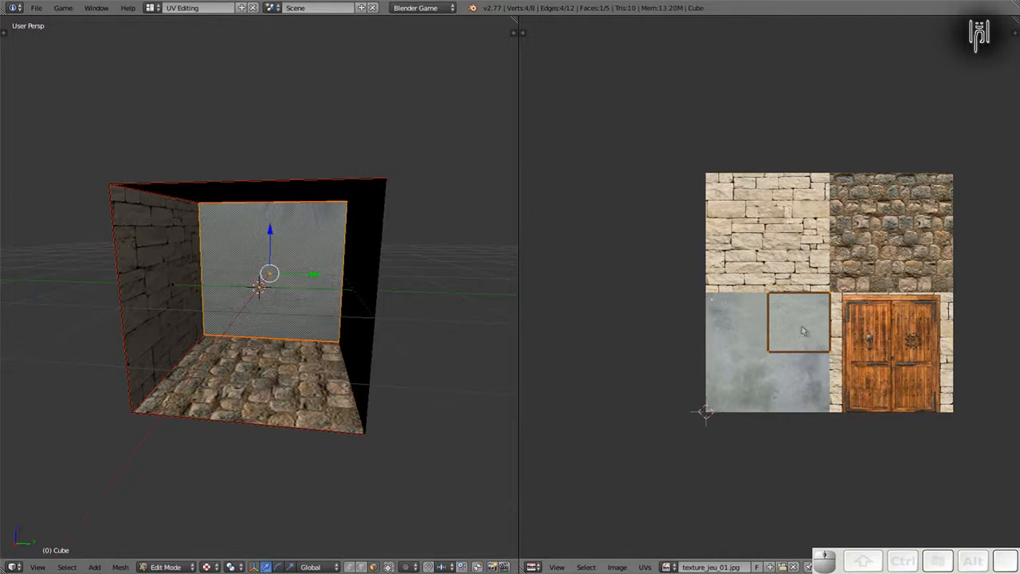
key("g")
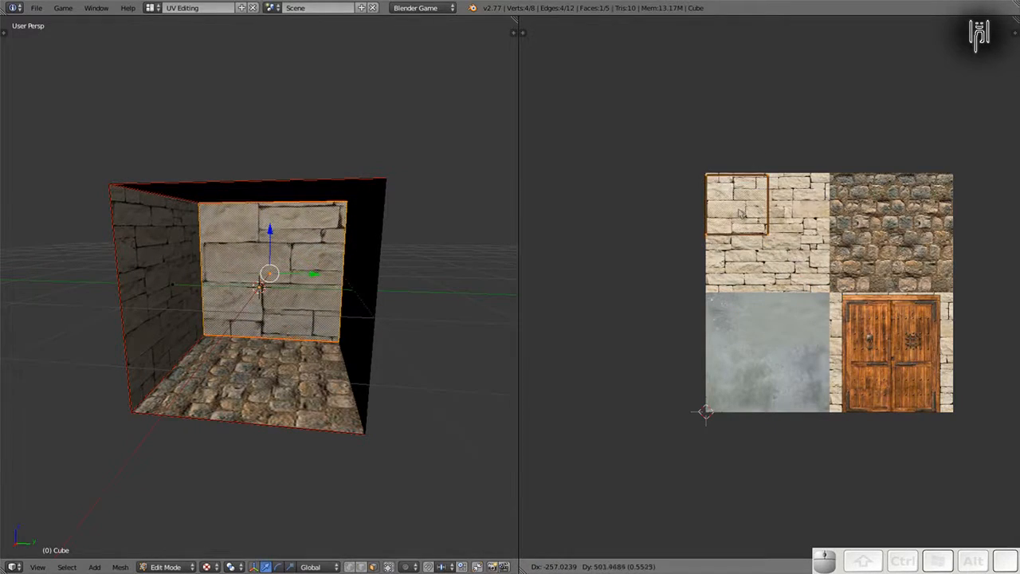
left_click(742, 211)
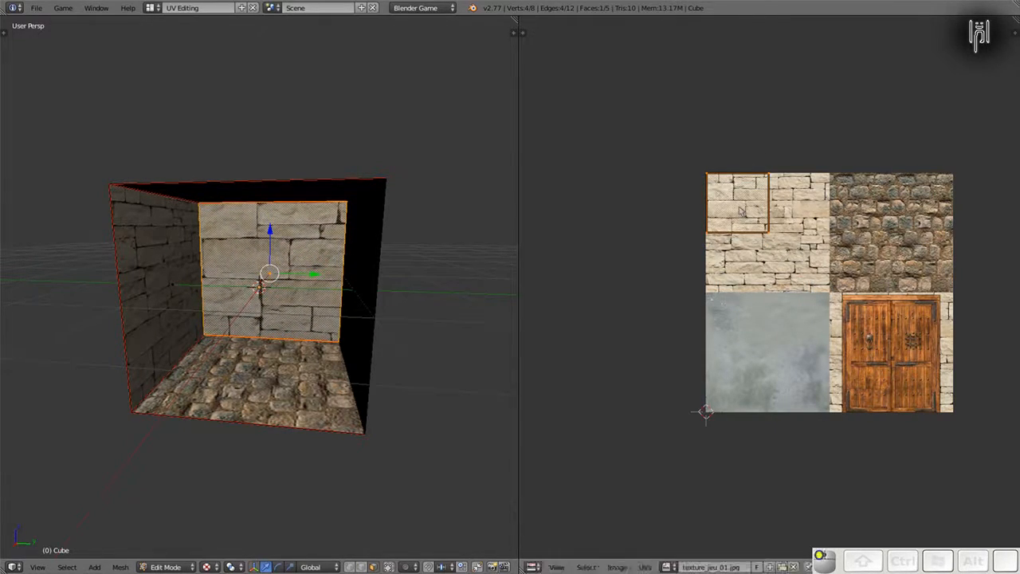
Step: Move the lower edge of the back wall's UV square about 255 px down along Y to the light stone tile's bottom
right_click(716, 237)
right_click(755, 240, "shift")
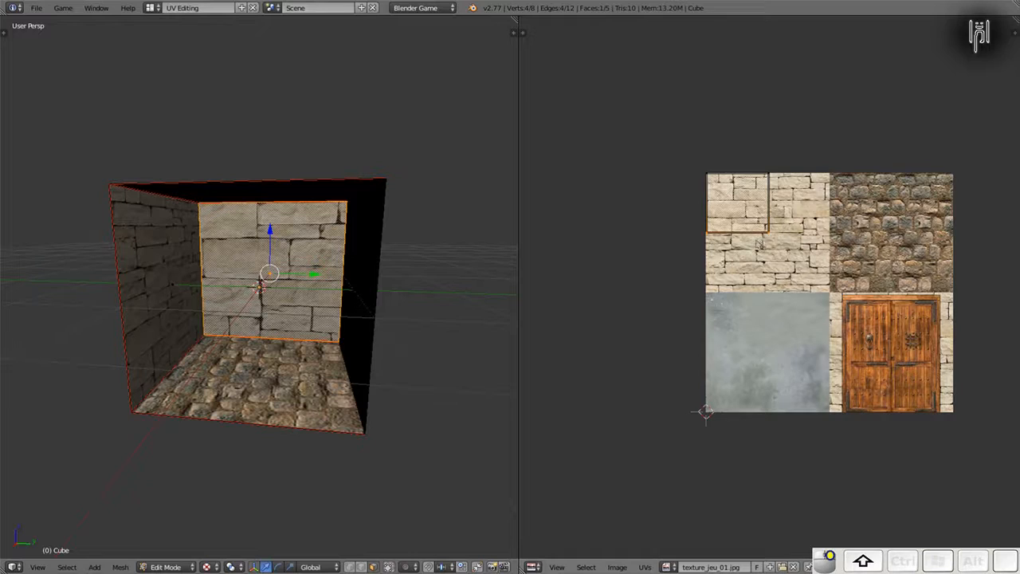
key("g")
key("y")
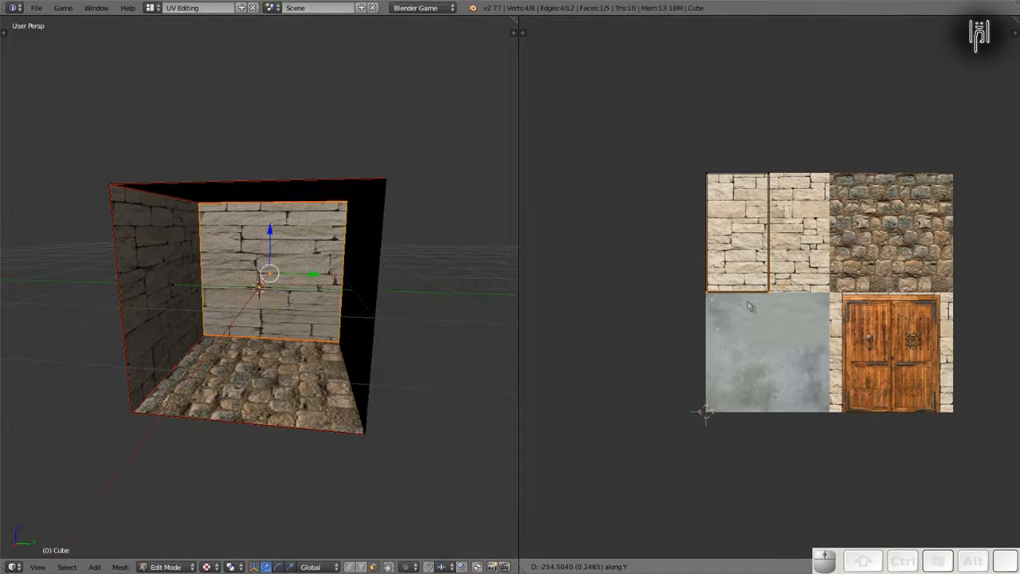
left_click(748, 302)
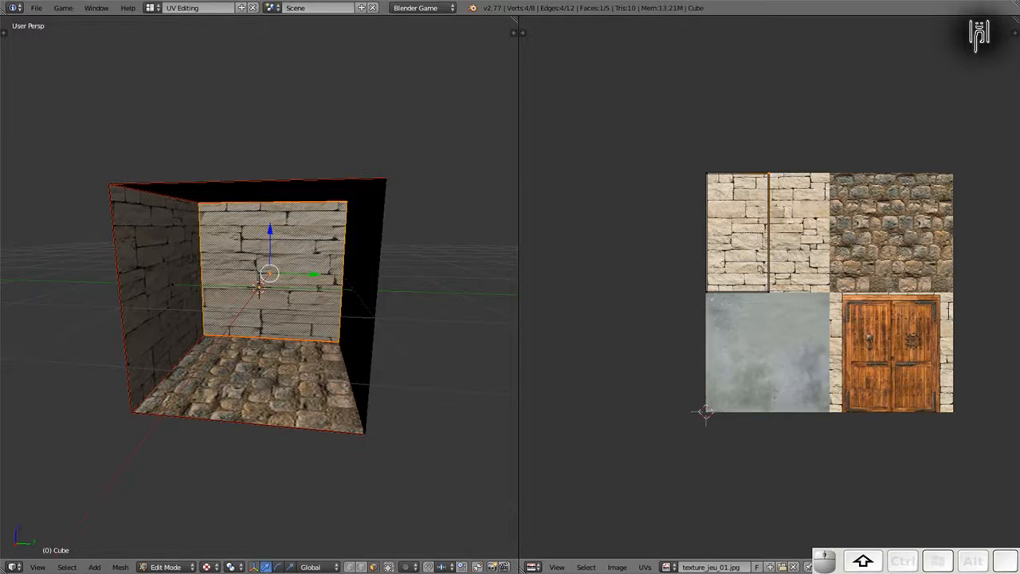
Step: Move the right edge of the back wall's UV shape along X and nudge it exactly onto the light stone tile's right boundary
key("g")
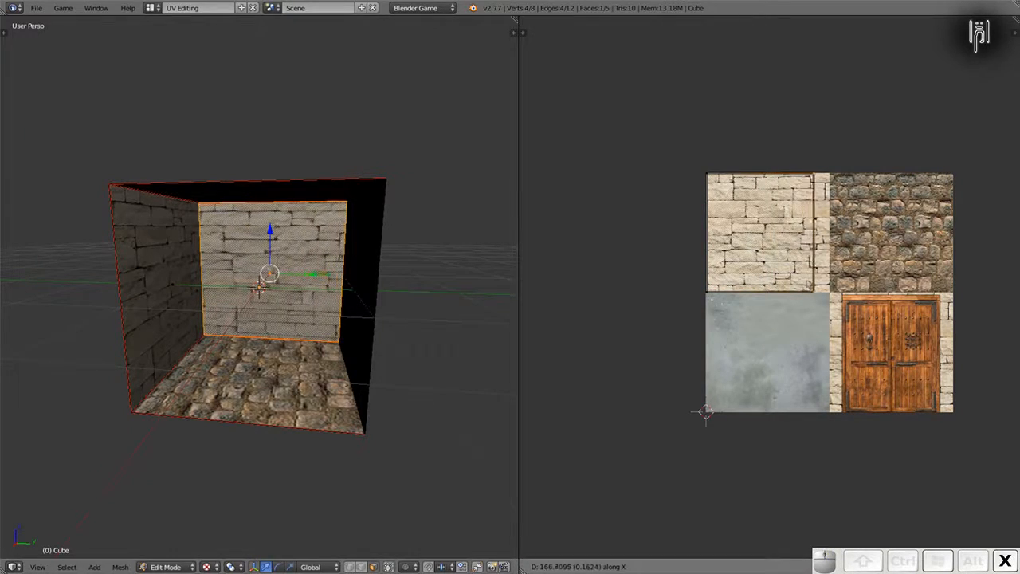
left_click(823, 284)
scroll(810, 359, "up", 7)
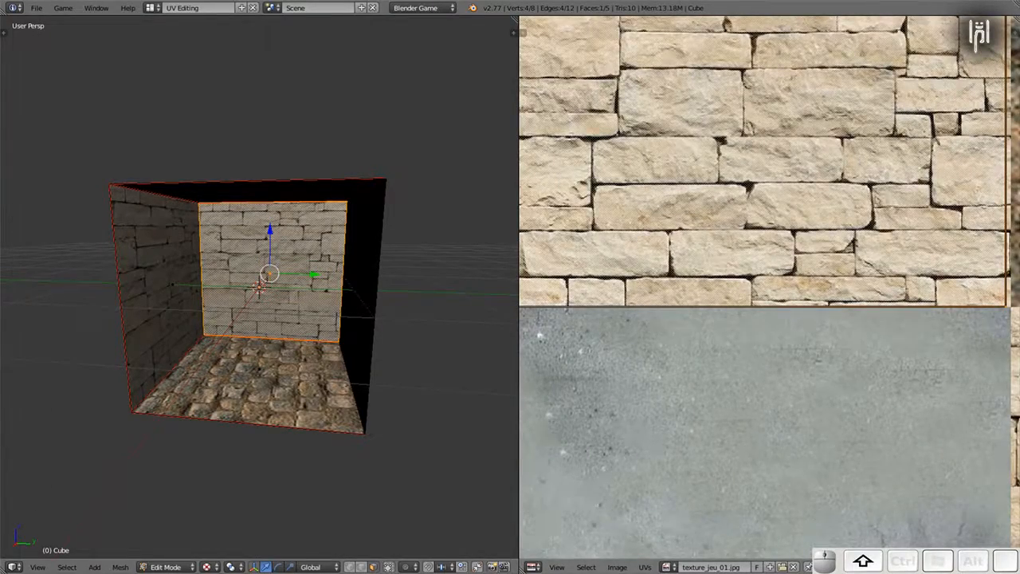
scroll(816, 323, "down", 3)
scroll(692, 277, "up", 5)
scroll(692, 277, "down", 4)
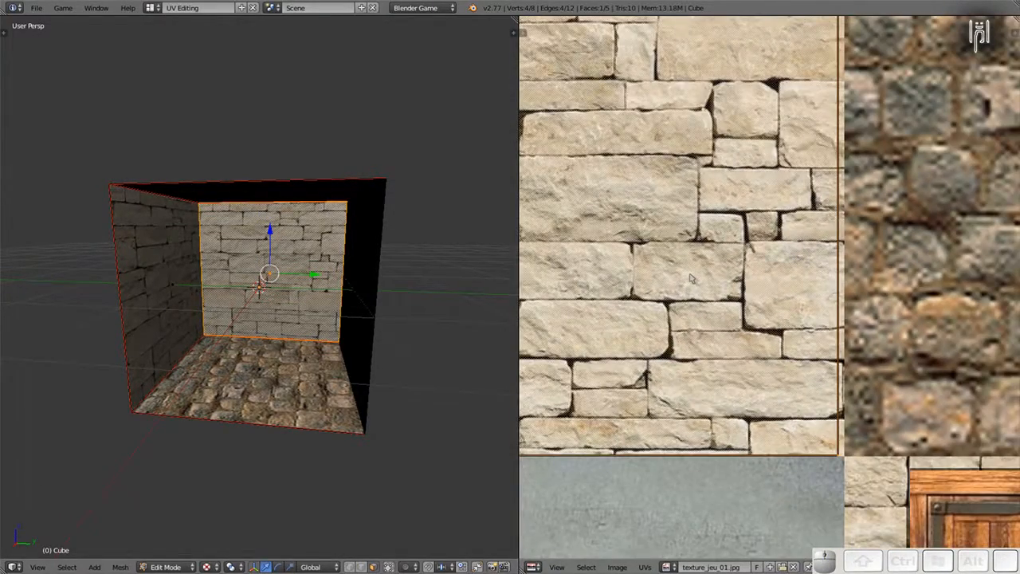
scroll(707, 283, "up", 3)
key("g")
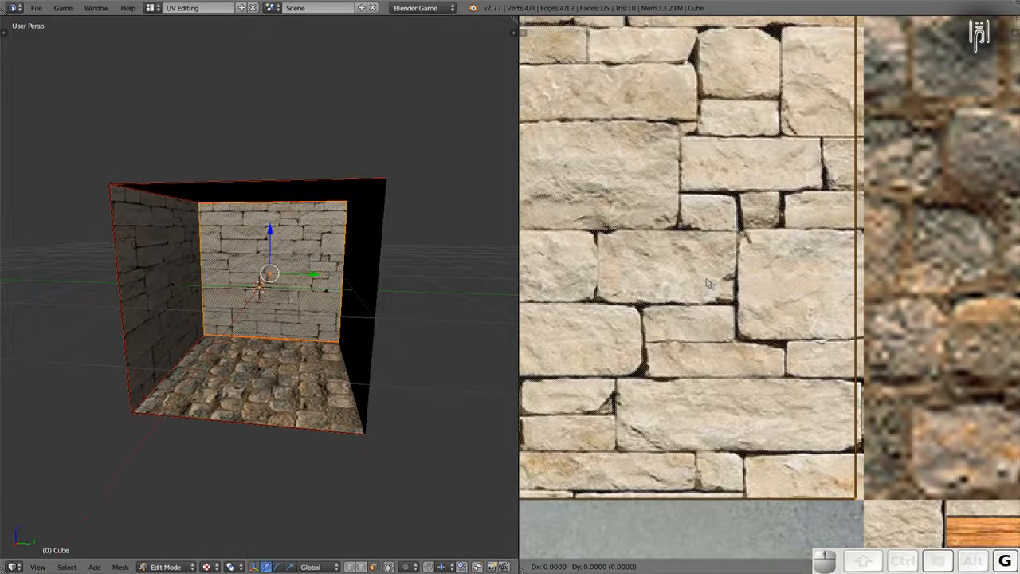
key("Right")
key("Right")
key("Right")
key("Right")
key("Right")
key("Right")
key("Right")
key("Right")
key("Right")
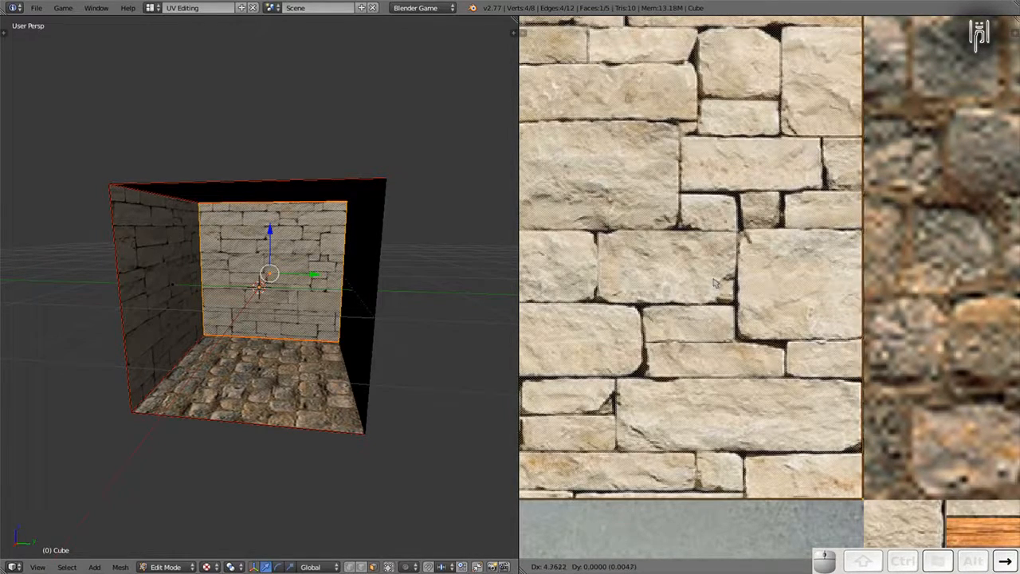
key("Return")
Step: Shift the left edge of the back wall's UV shape about 1.2 px outward along X to the light stone tile's left boundary
scroll(715, 283, "down", 2)
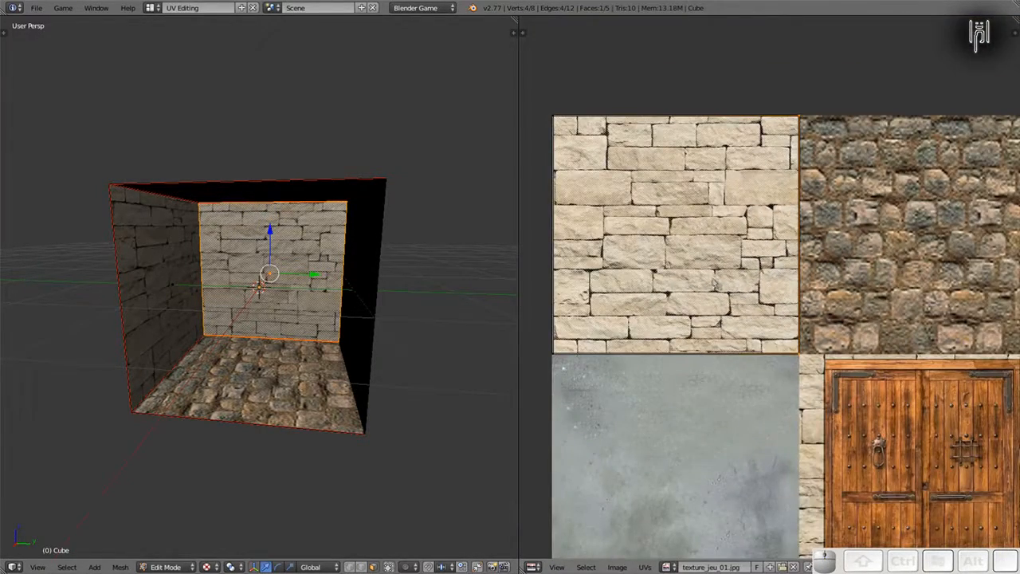
scroll(537, 281, "up", 2)
middle_click_drag(547, 295, 843, 282, "shift")
scroll(507, 293, "up", 3)
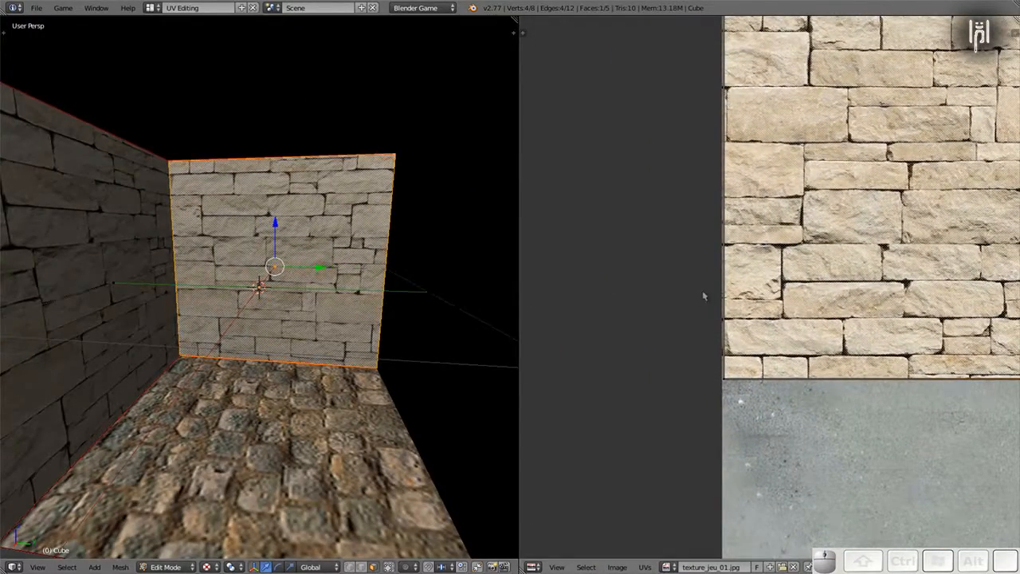
scroll(494, 295, "down", 3)
scroll(729, 291, "up", 6)
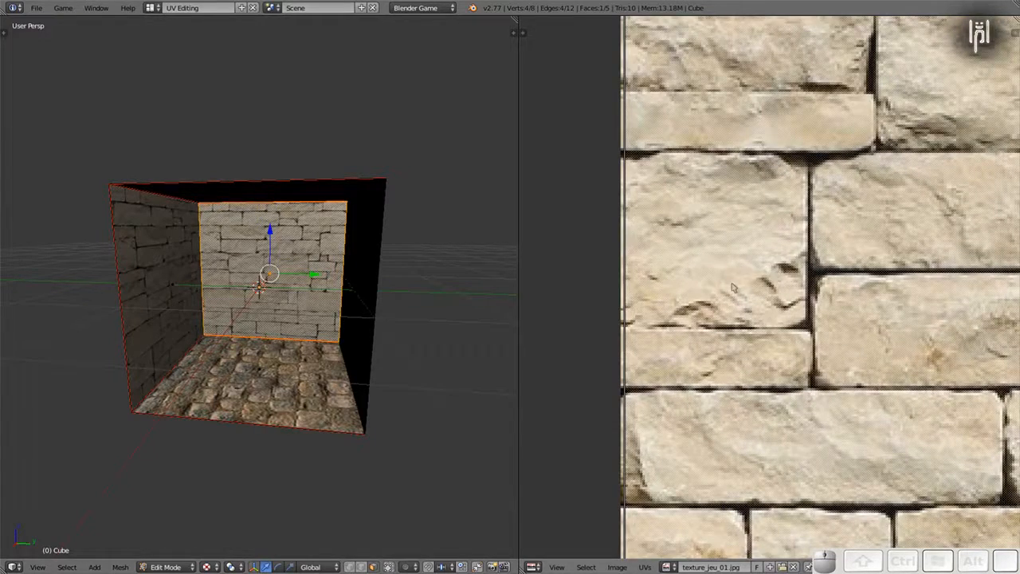
scroll(732, 287, "down", 3)
scroll(714, 341, "down", 1)
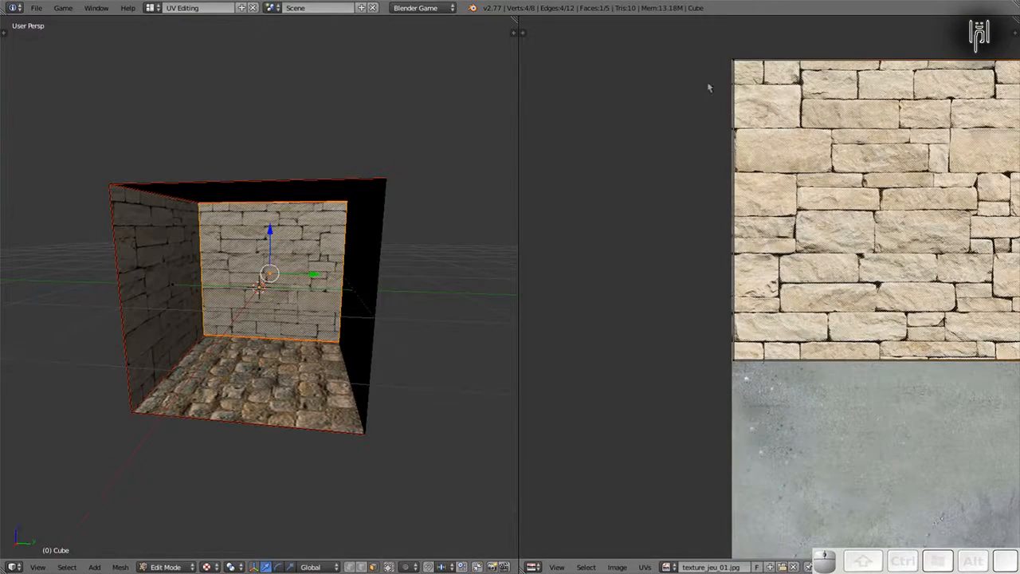
scroll(753, 307, "up", 2)
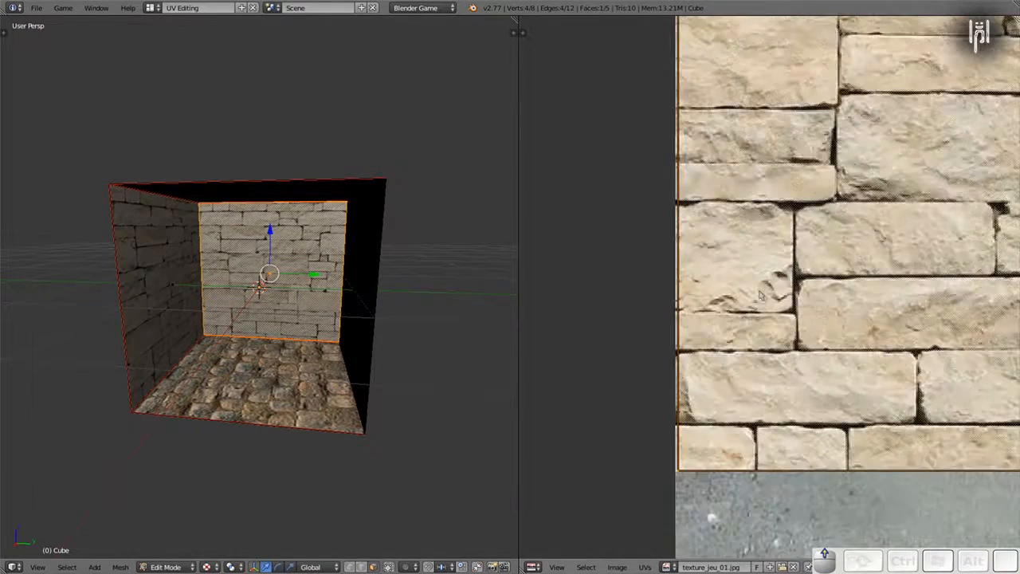
key("g")
key("x")
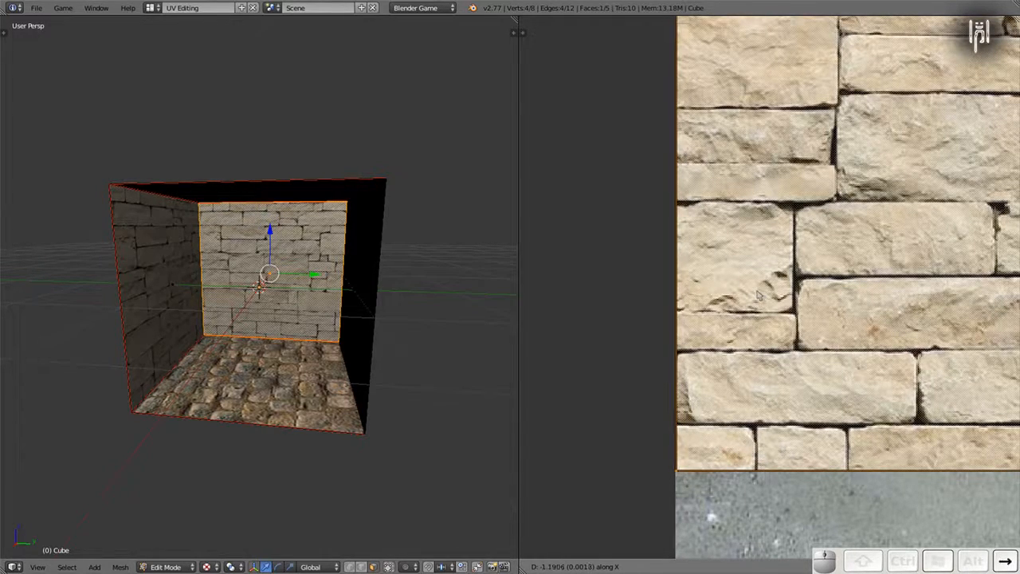
key("Return")
Step: Move the upper edge of the back wall's UV shape 0.25 px up along Y to the light stone tile's top boundary
scroll(803, 249, "down", 4)
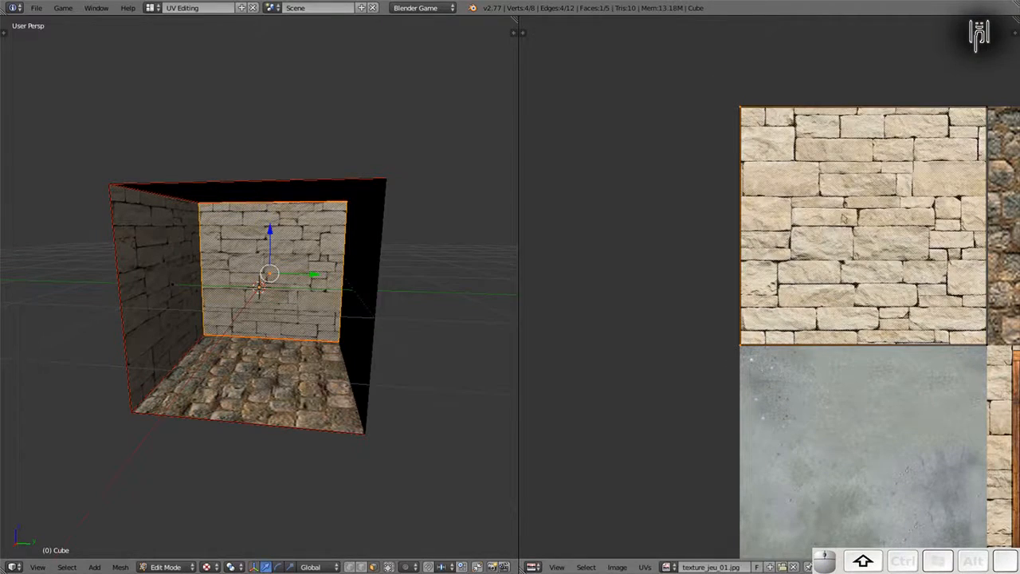
middle_click_drag(780, 189, 765, 241)
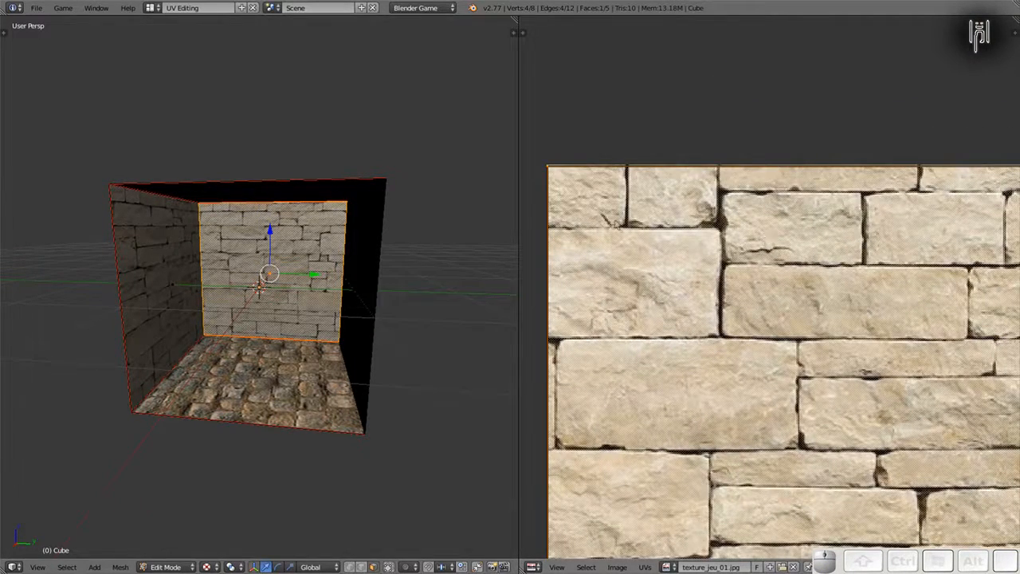
scroll(535, 176, "down", 6)
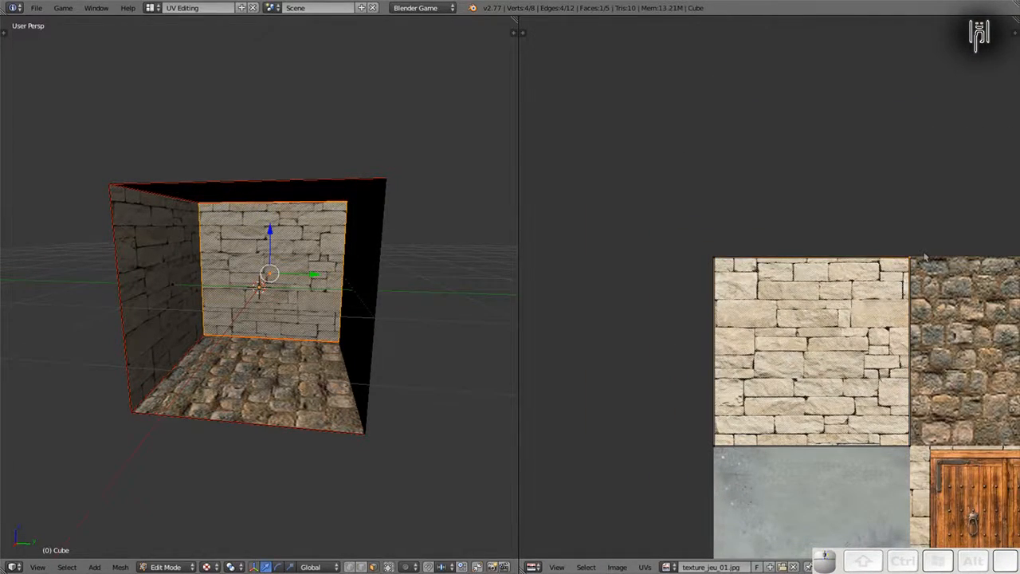
scroll(787, 168, "up", 4)
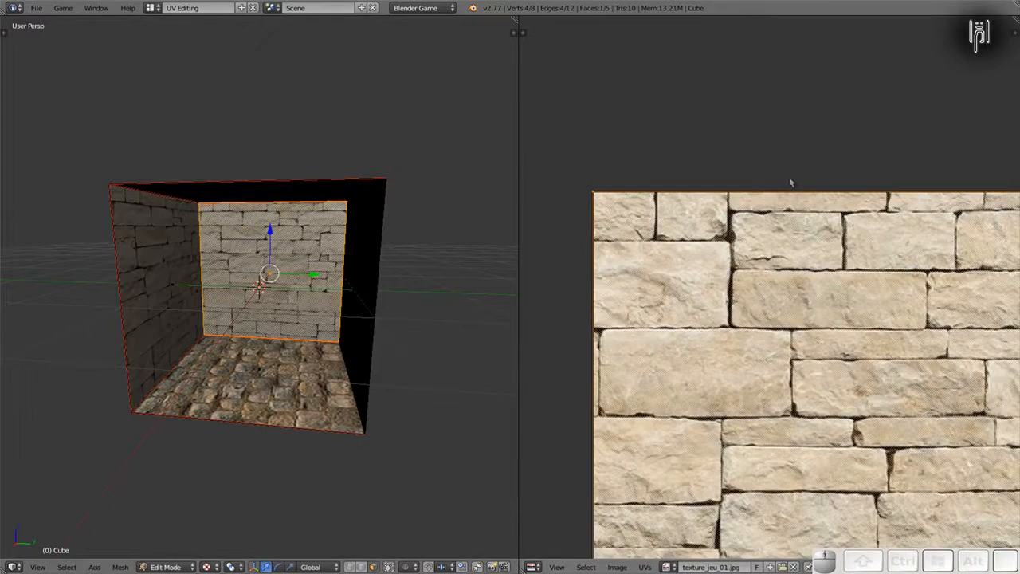
scroll(790, 182, "up", 2)
key("g")
key("y")
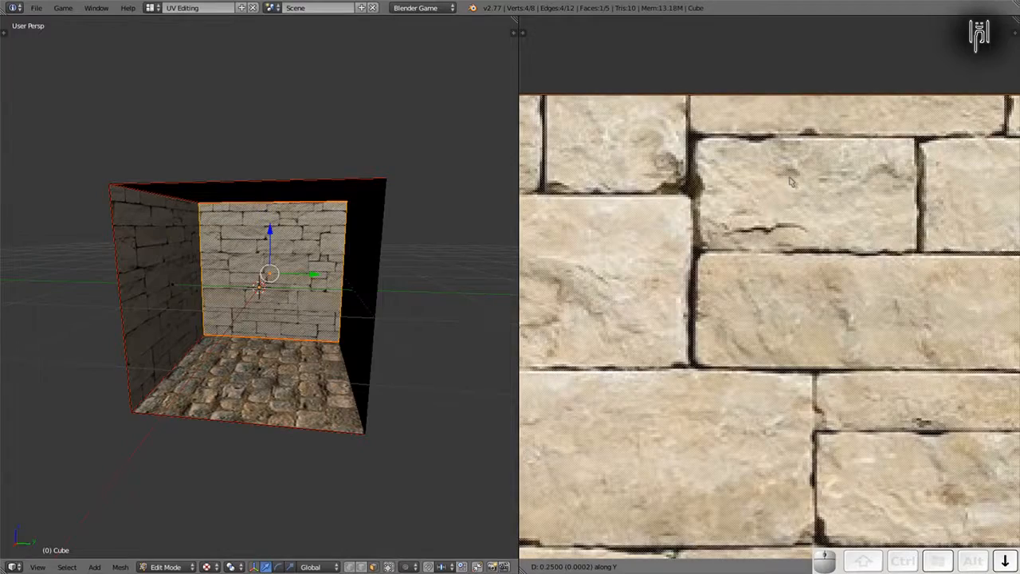
left_click(791, 182)
Step: Switch to Object Mode and examine the stone textures on the left wall, back wall and floor from inside and outside the room
scroll(791, 182, "down", 5)
scroll(157, 299, "up", 2)
scroll(157, 298, "up", 2)
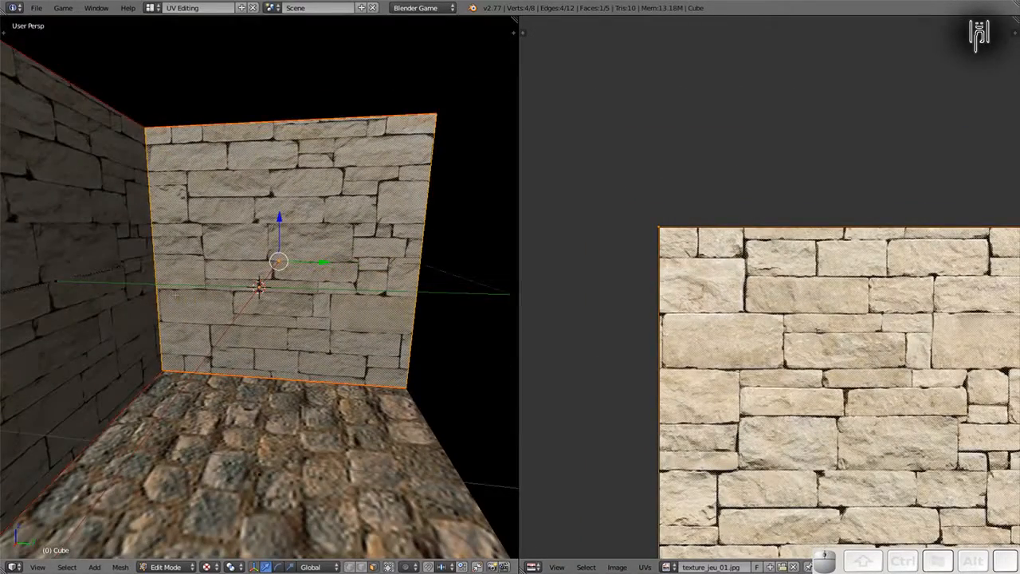
middle_click_drag(146, 325, 87, 328)
key("Tab")
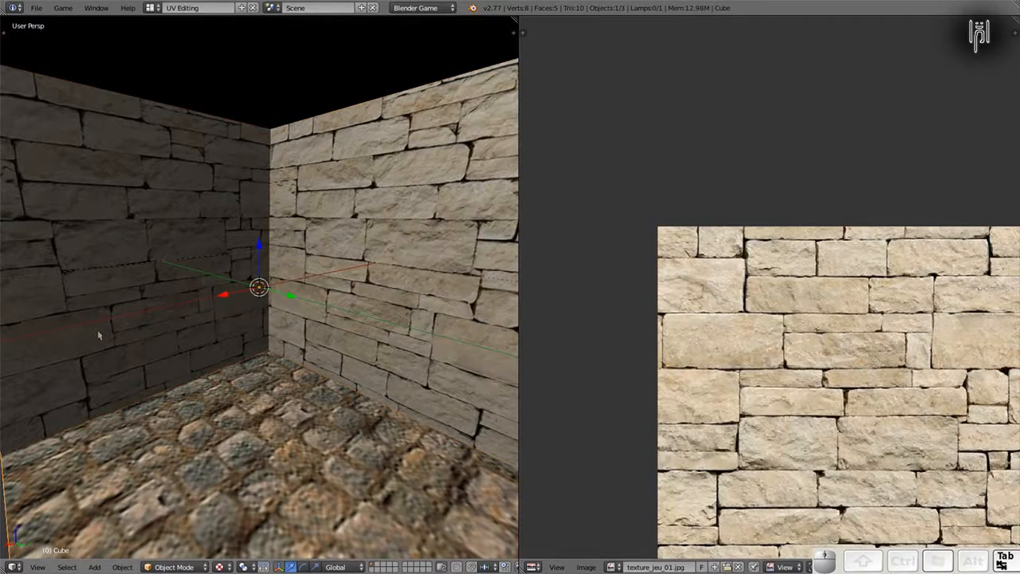
scroll(156, 312, "up", 4)
scroll(156, 313, "up", 3)
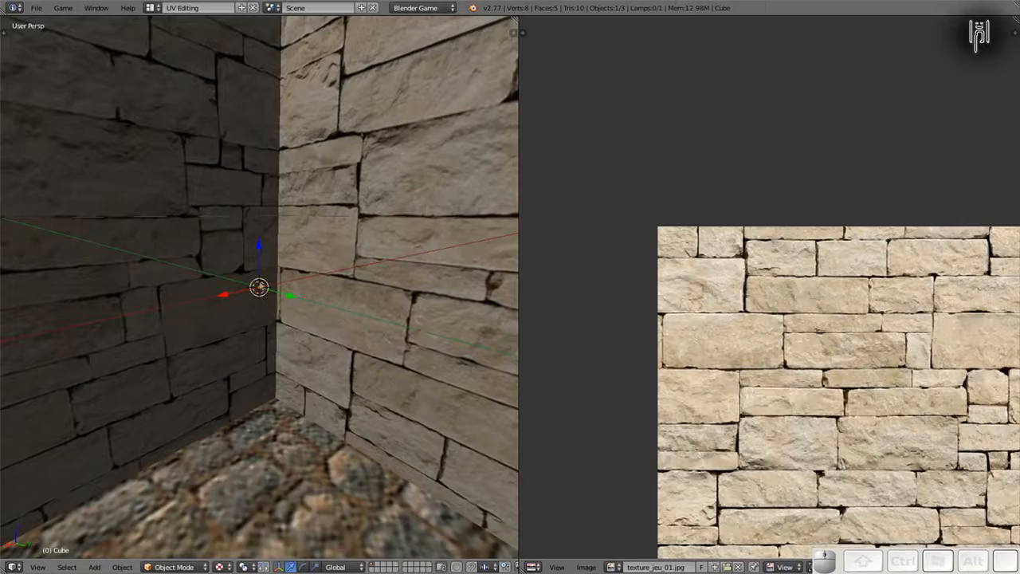
scroll(280, 307, "down", 8)
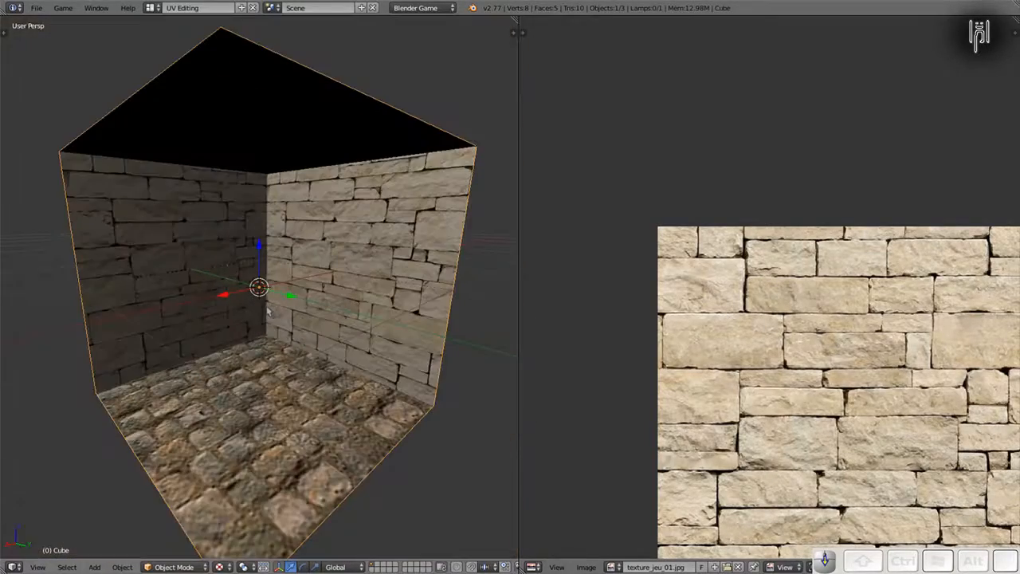
middle_click_drag(265, 313, 387, 311)
scroll(391, 310, "down", 5)
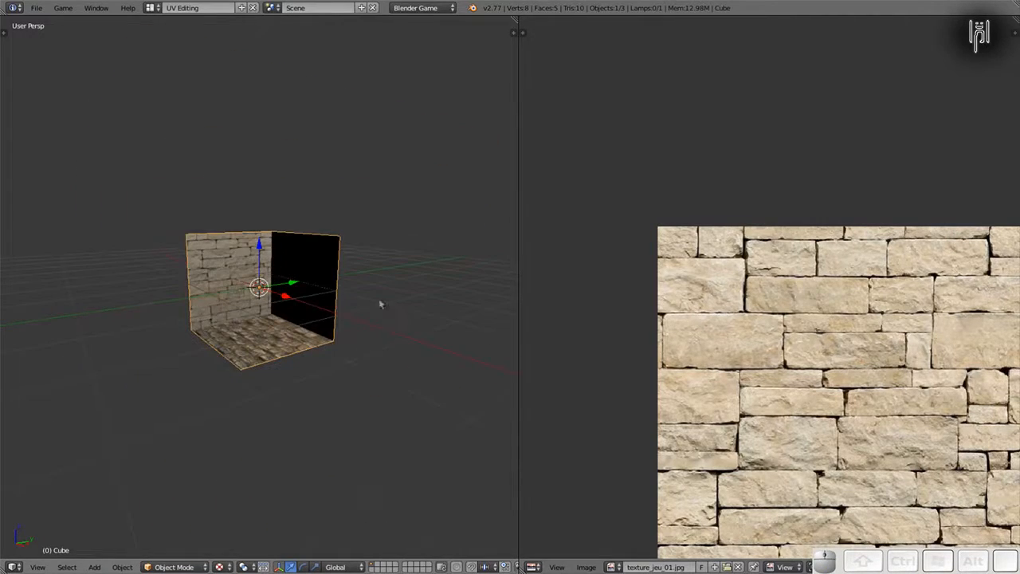
Step: Select the room's black right-hand wall face in Edit Mode and move its UV square to the light stone tile's upper-left corner
scroll(387, 302, "up", 5)
key("Tab")
right_click(375, 290)
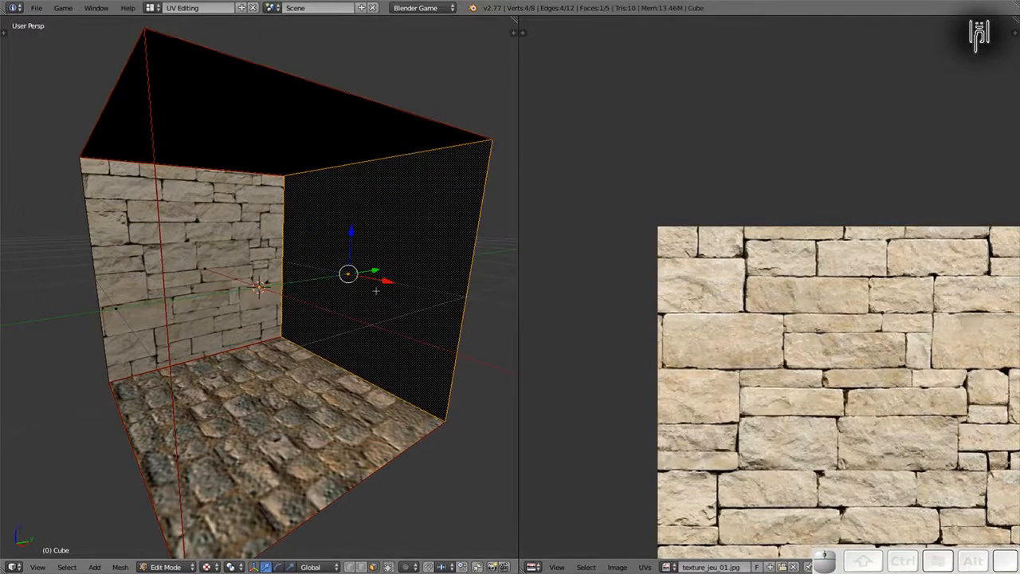
scroll(718, 305, "down", 8)
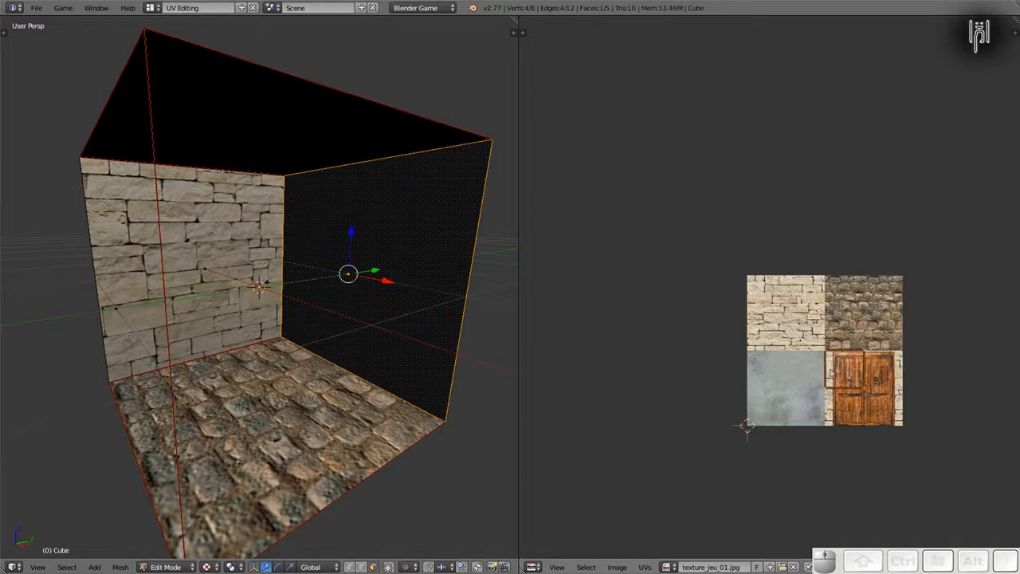
key("g")
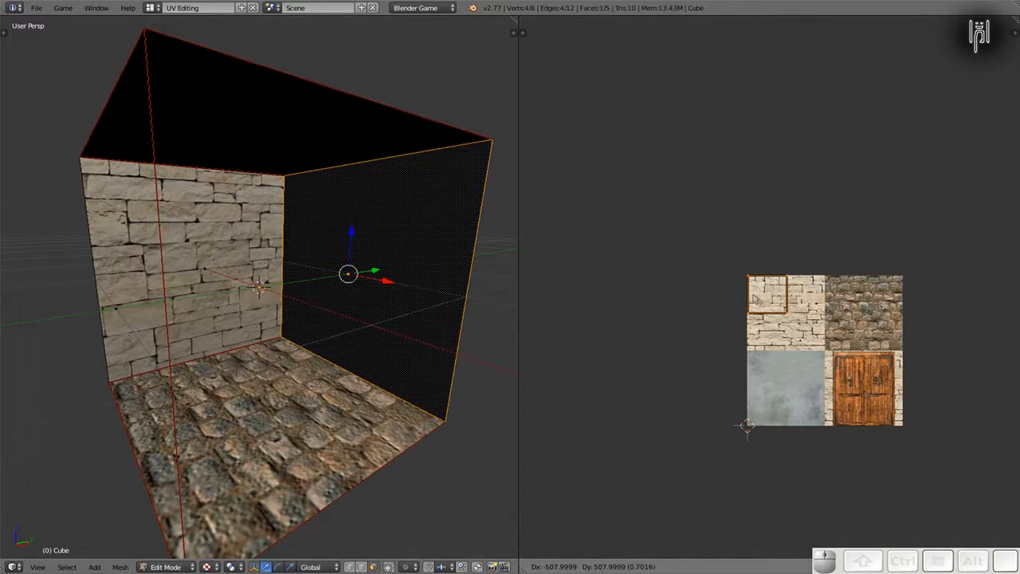
left_click(754, 297)
Step: Stretch the lower edge of the right-hand wall's UV shape down along Y to the light stone tile's bottom
key("shift")
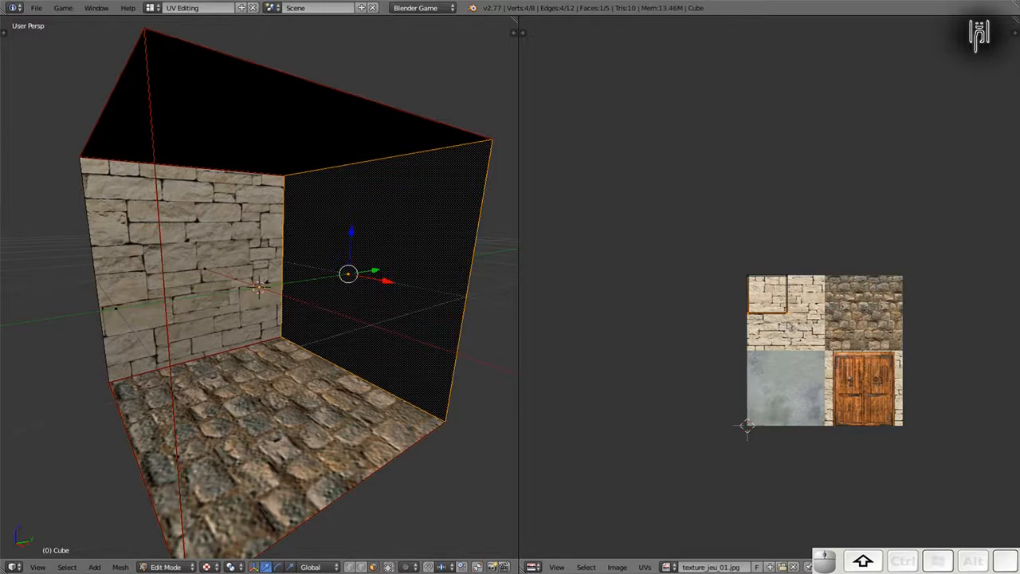
key("g")
key("y")
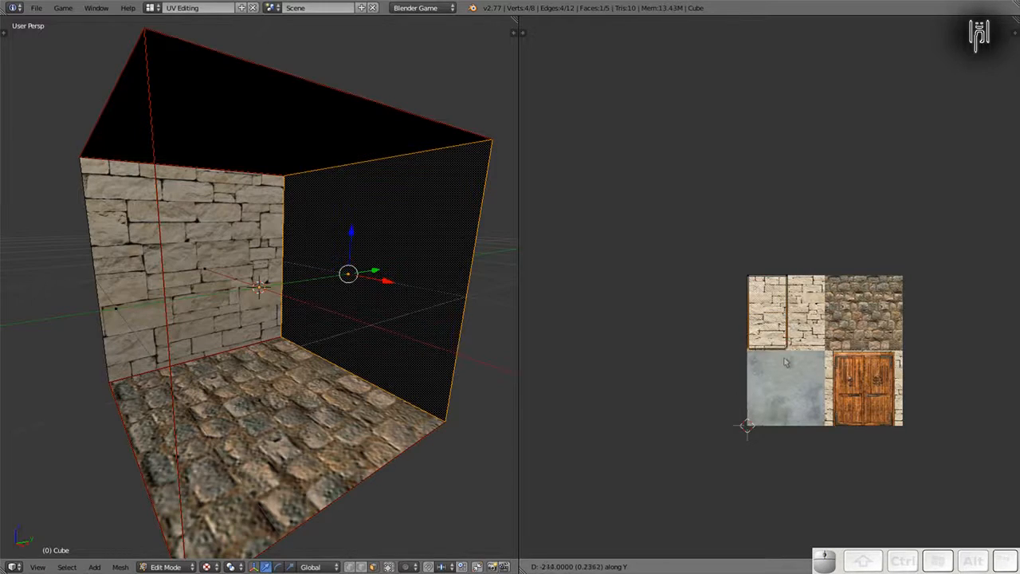
left_click(784, 363)
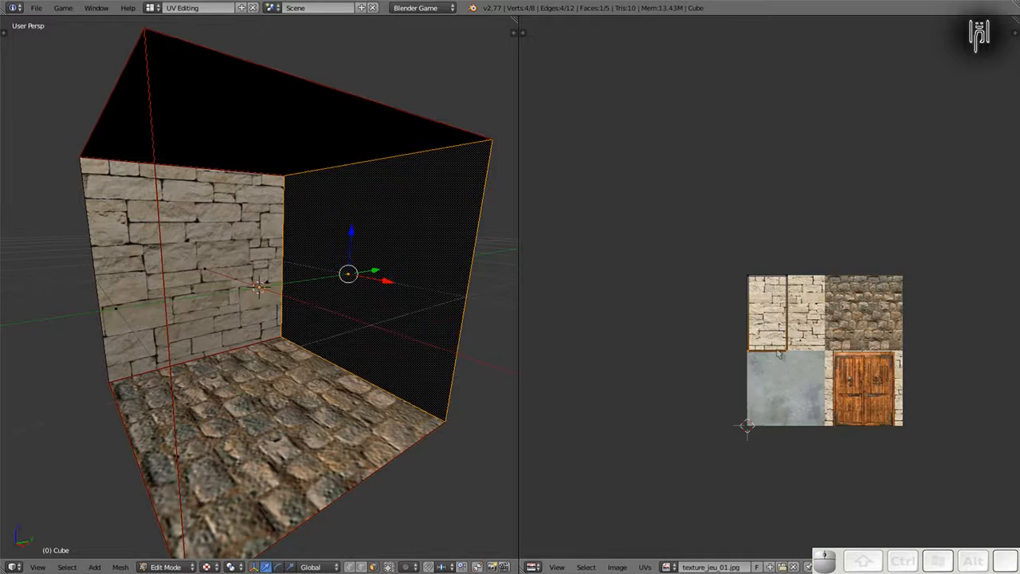
Step: Nudge the lower edge of the right-hand wall's UV shape about 3 px up along Y onto the light stone tile's bottom boundary
scroll(780, 360, "up", 4)
scroll(781, 432, "up", 2)
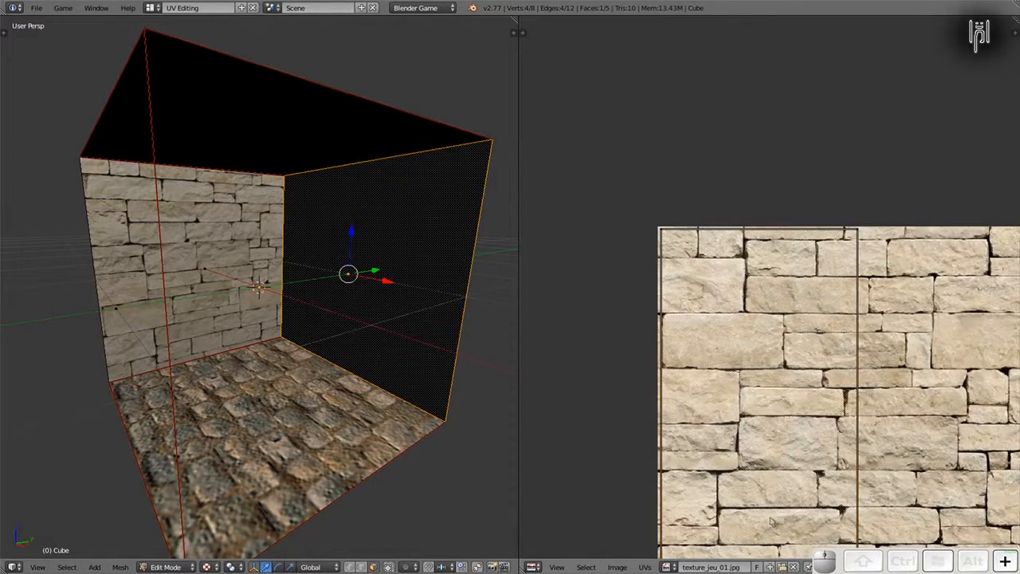
scroll(773, 434, "down", 3)
scroll(769, 430, "up", 5)
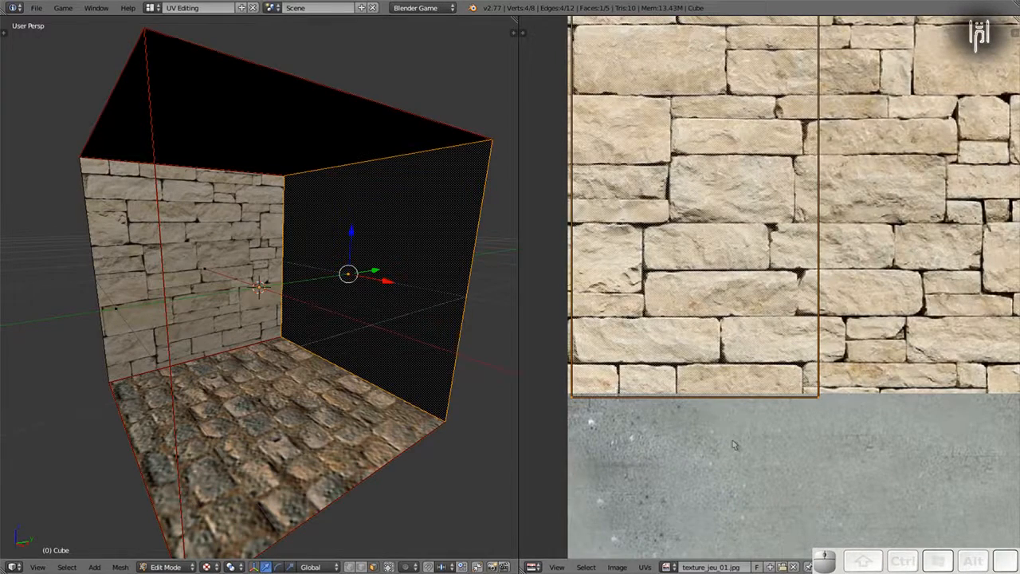
key("g")
key("y")
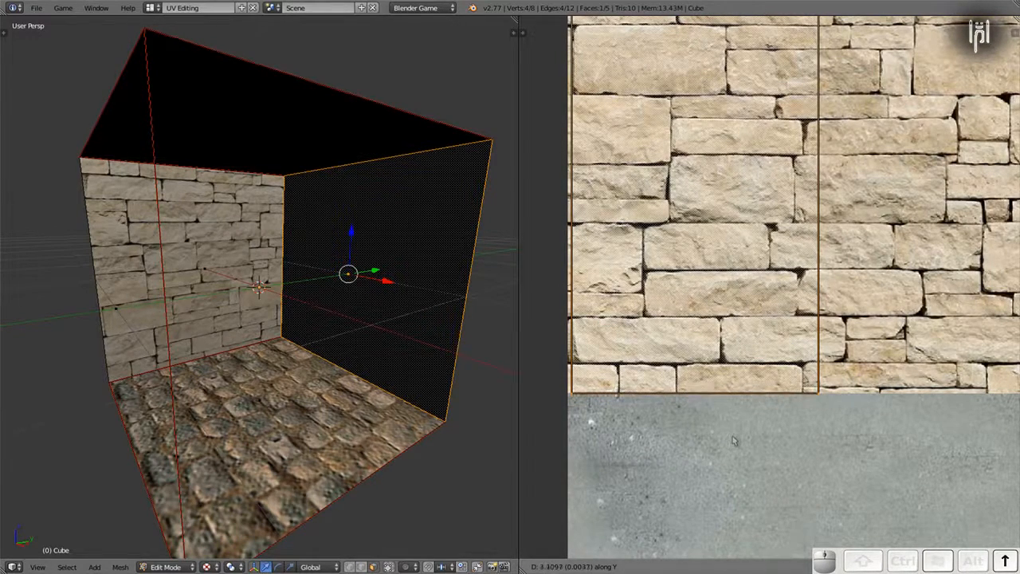
left_click(733, 441)
Step: Shift the left edge of the right-hand wall's UV shape about 5 px outward along X to the light stone tile's left boundary
scroll(625, 256, "down", 3)
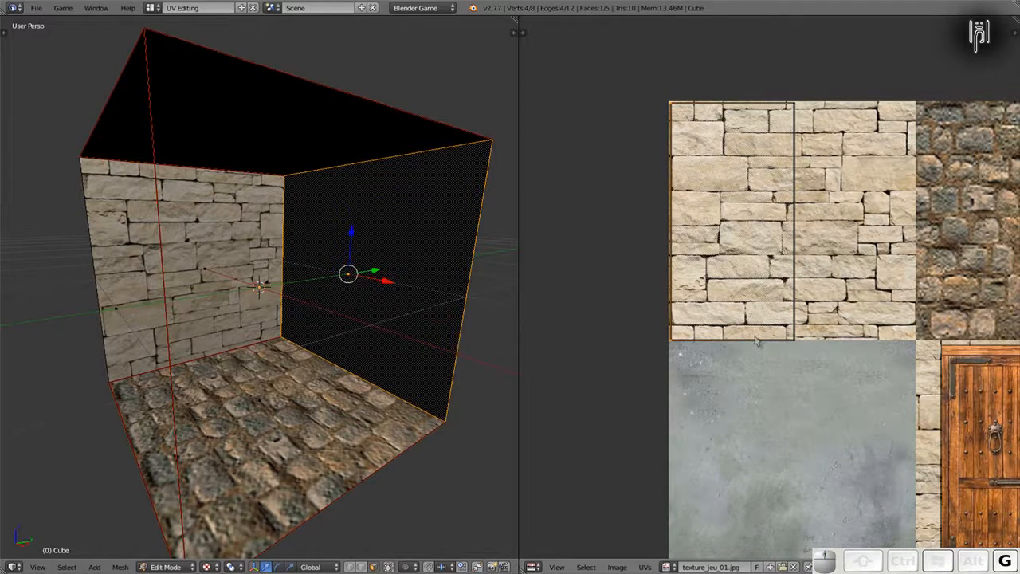
key("g")
key("x")
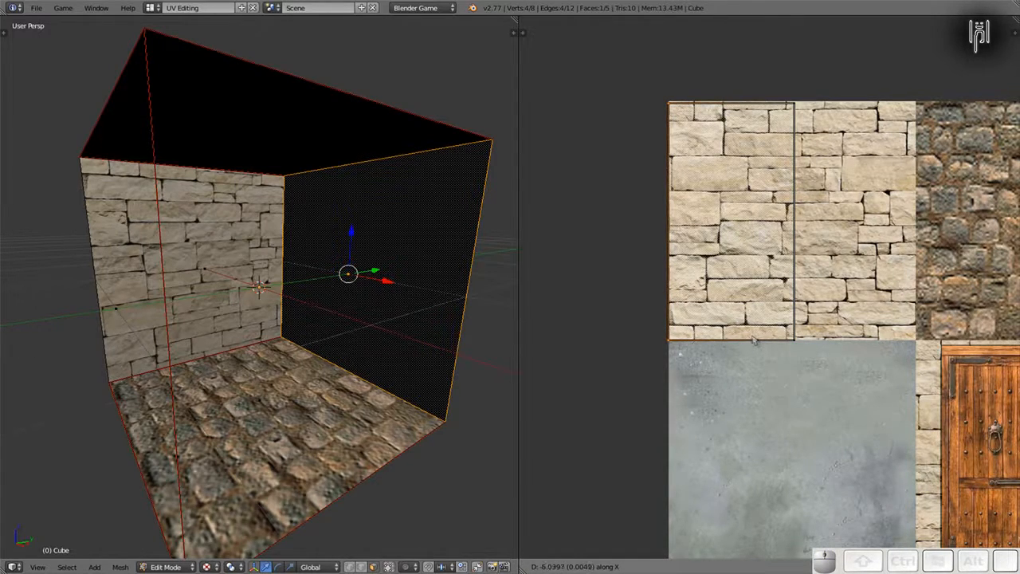
left_click(753, 339)
Step: Move the upper edge of the right-hand wall's UV shape up along Y to the light stone tile's top boundary
scroll(636, 314, "up", 6)
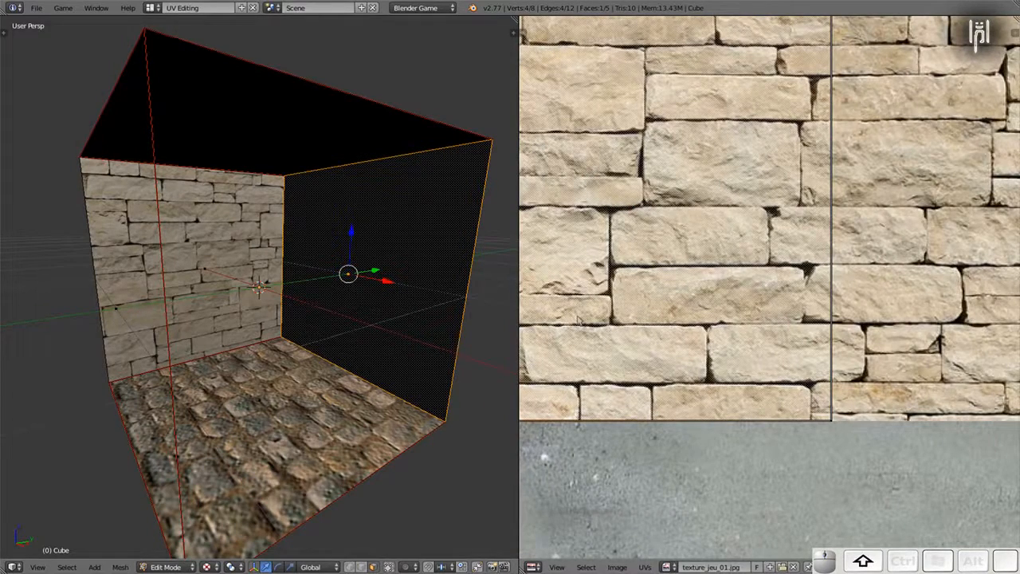
scroll(782, 306, "down", 10, "shift")
scroll(782, 311, "down", 5)
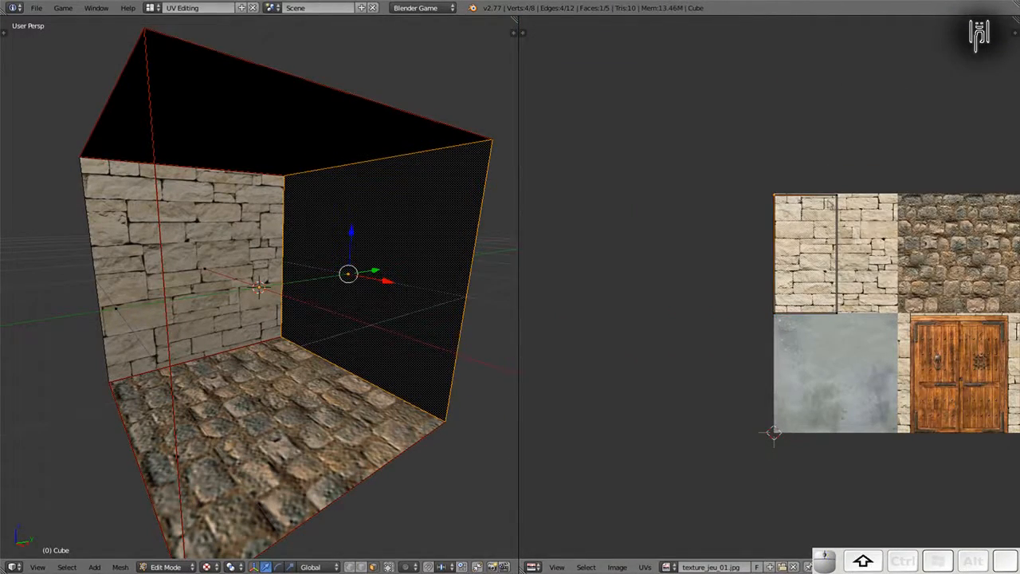
scroll(821, 259, "up", 5)
scroll(865, 337, "up", 4)
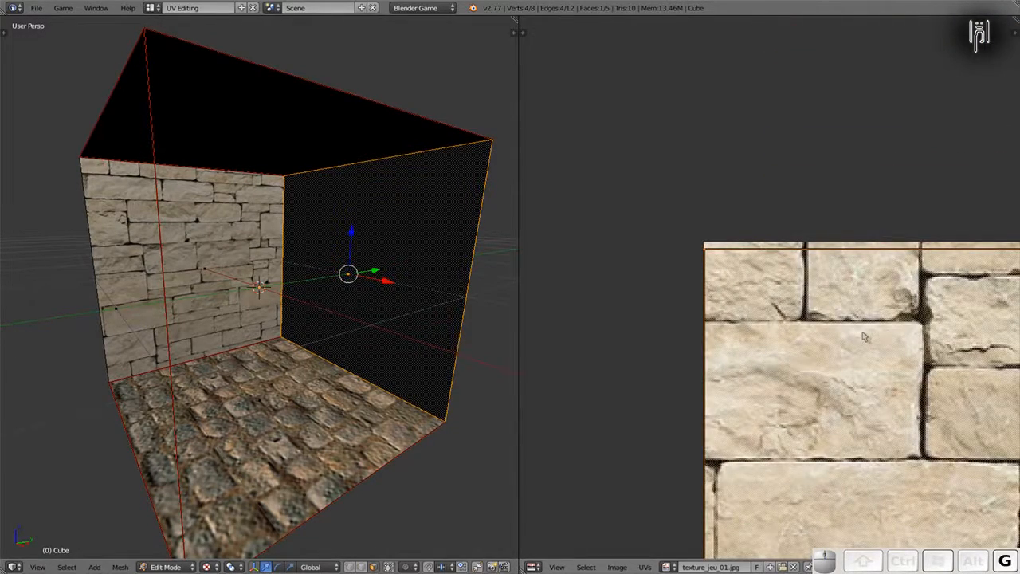
key("y")
key("Up")
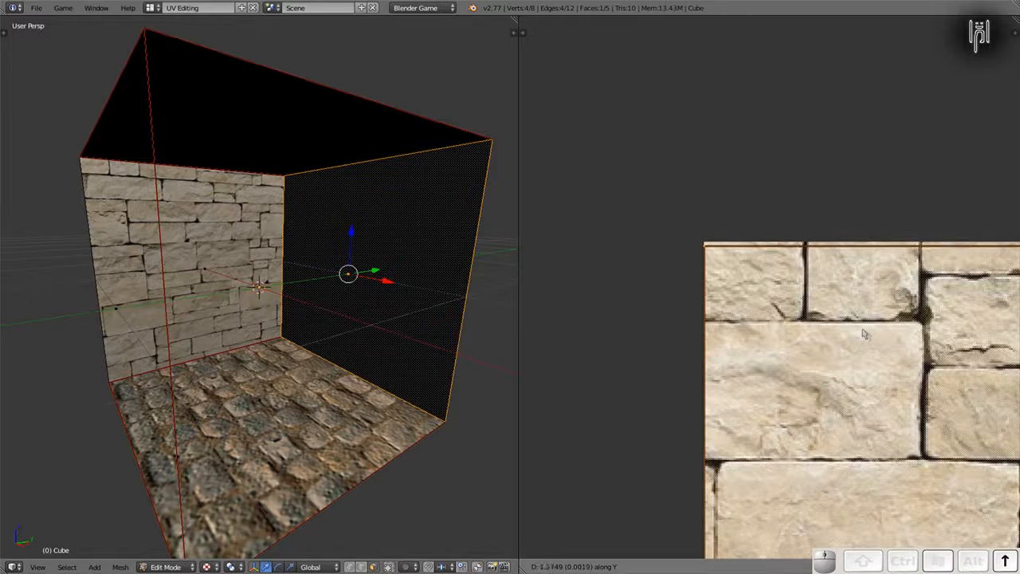
left_click(865, 331)
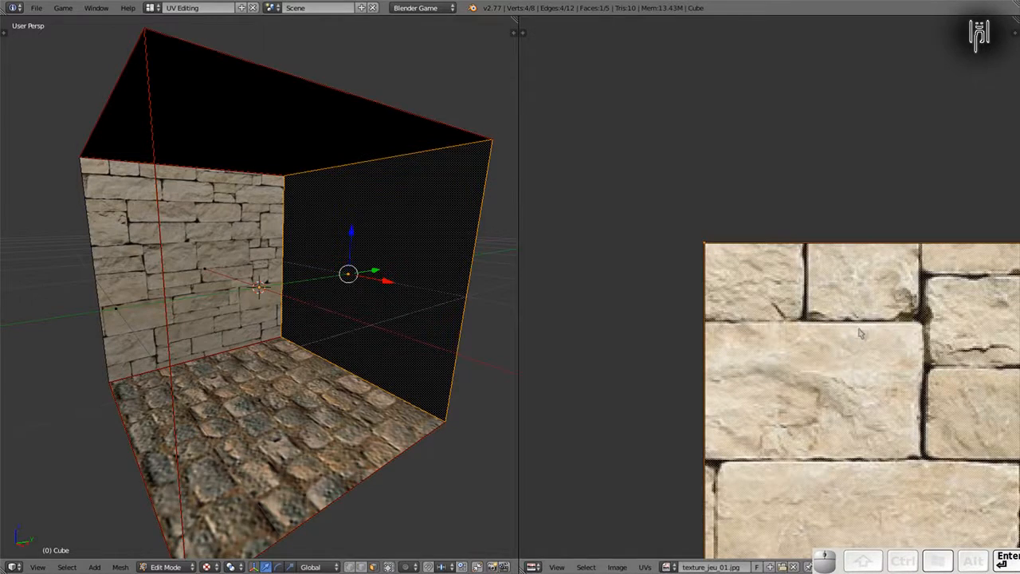
Step: Stretch the right edge of the right-hand wall's UV shape across to near the light stone tile's right boundary
scroll(861, 335, "down", 4)
key("shift")
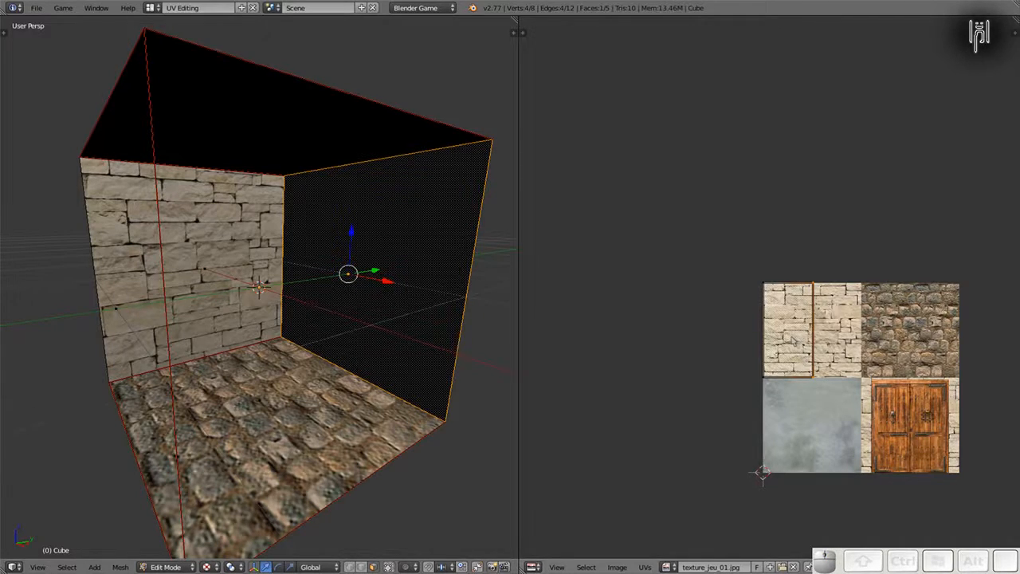
middle_click_drag(793, 340, 697, 338, "shift")
key("g")
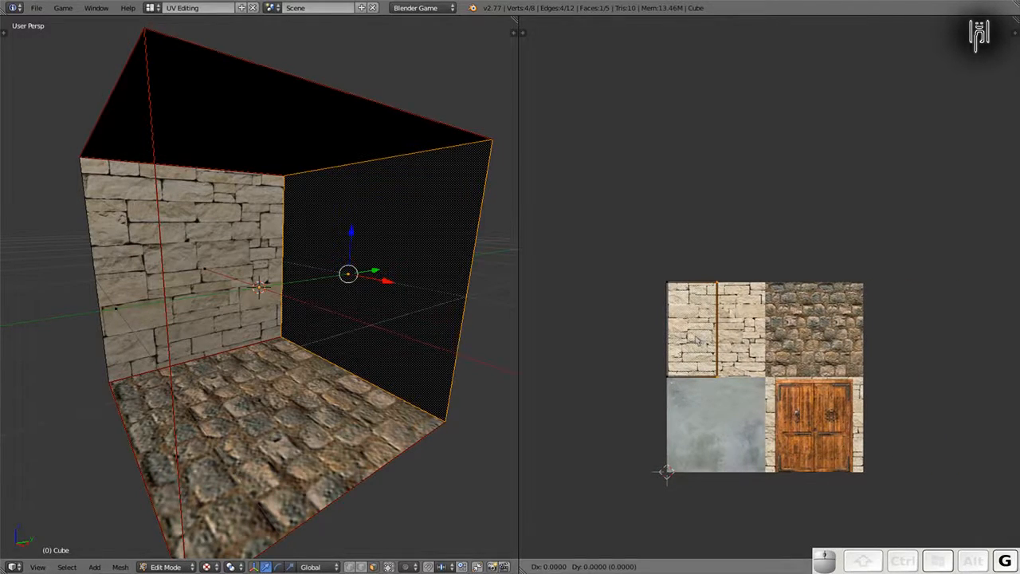
left_click(750, 338)
Step: Nudge the right edge of the right-hand wall's UV shape along X exactly onto the boundary with the dark stone tile
scroll(754, 339, "up", 8)
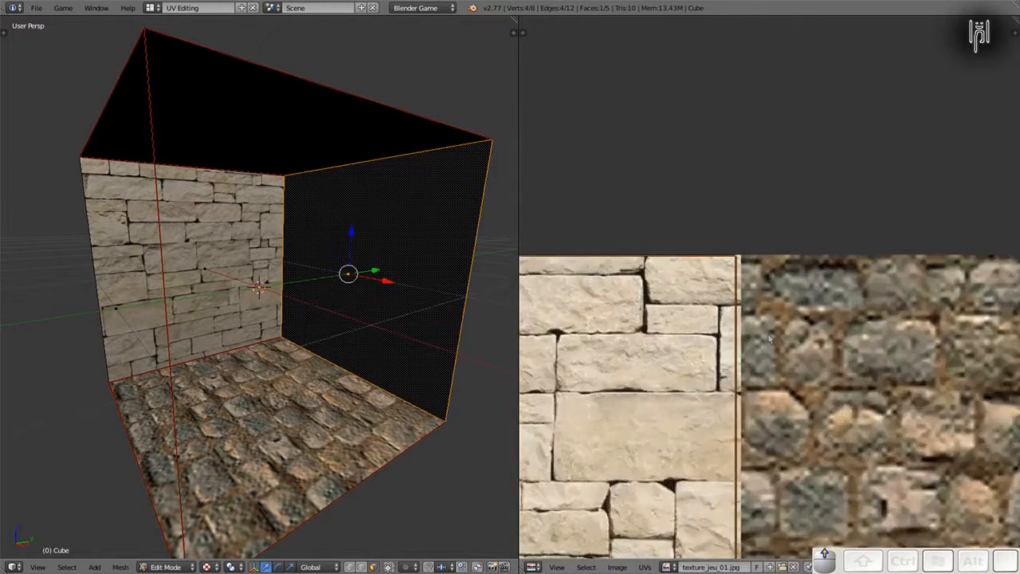
scroll(754, 341, "up", 2)
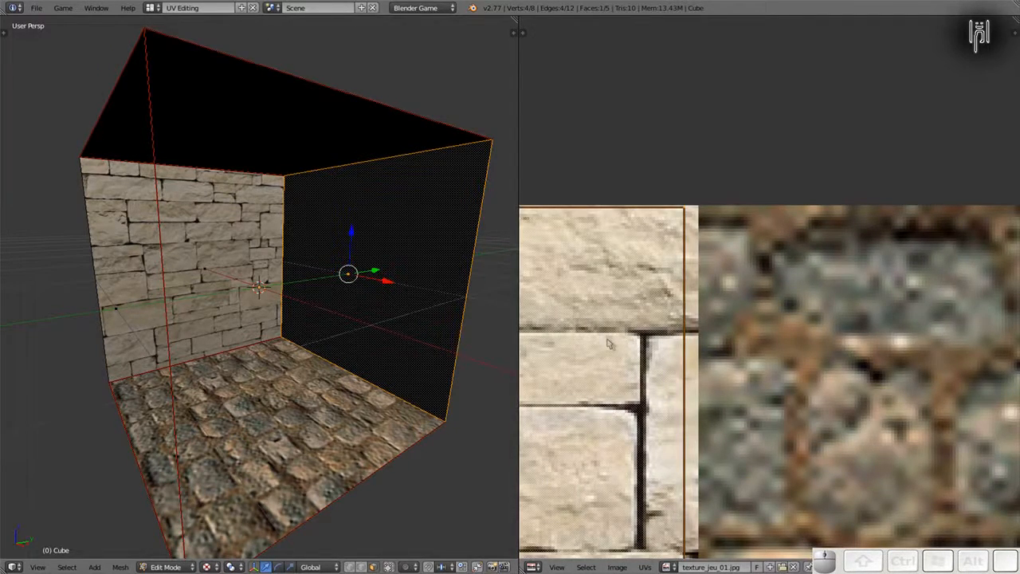
key("g")
key("x")
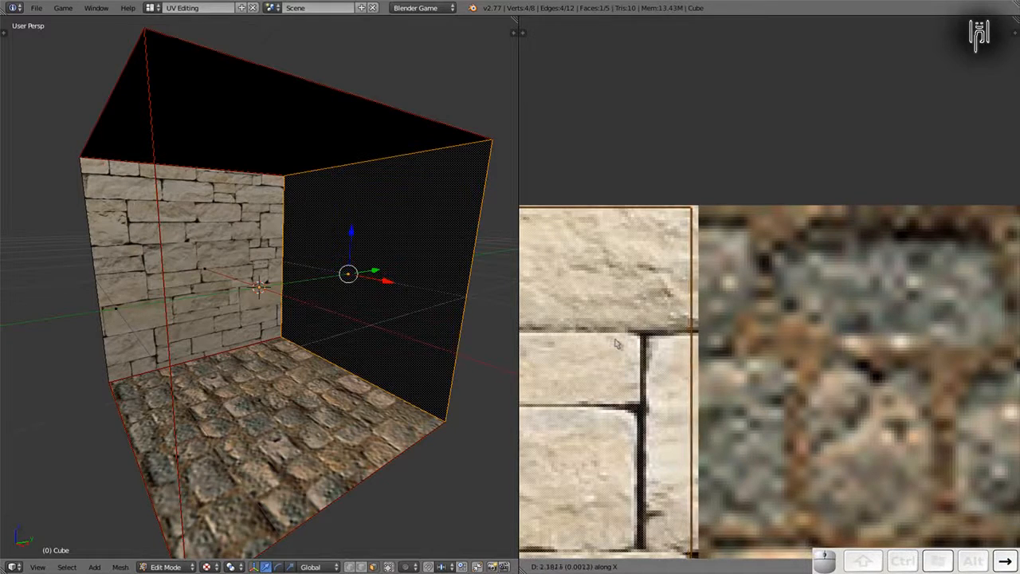
left_click(623, 343)
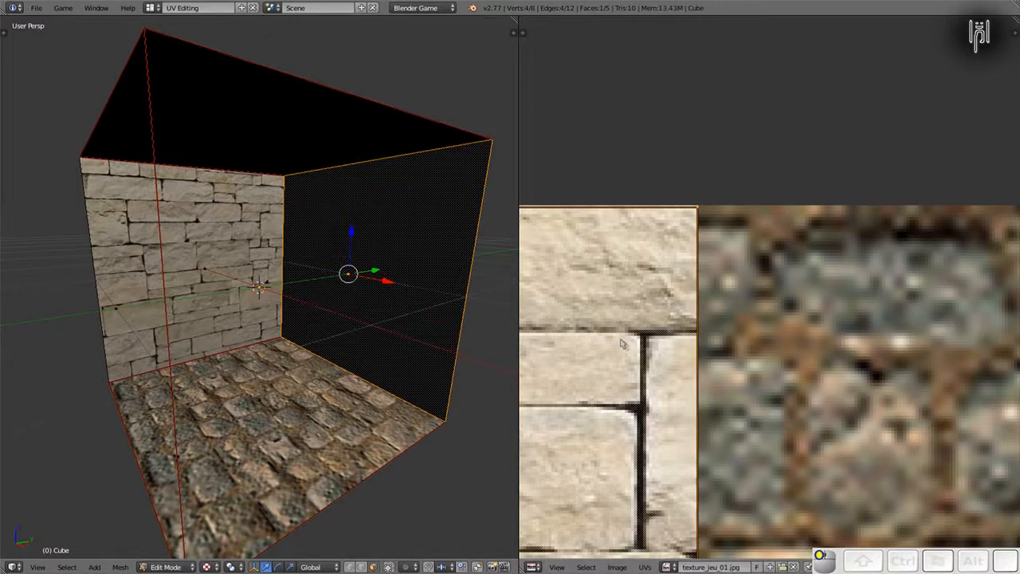
Step: Nudge the top of the right-hand wall's UV shape slightly up along Y at the light stone tile's upper-right corner
scroll(623, 343, "down", 6)
key("shift")
scroll(610, 277, "up", 8)
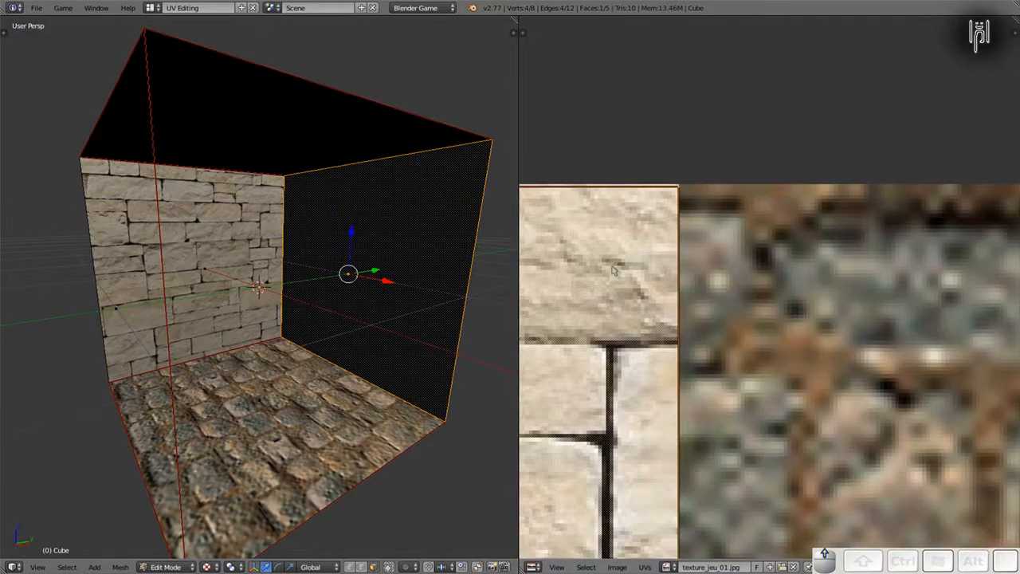
key("g")
key("y")
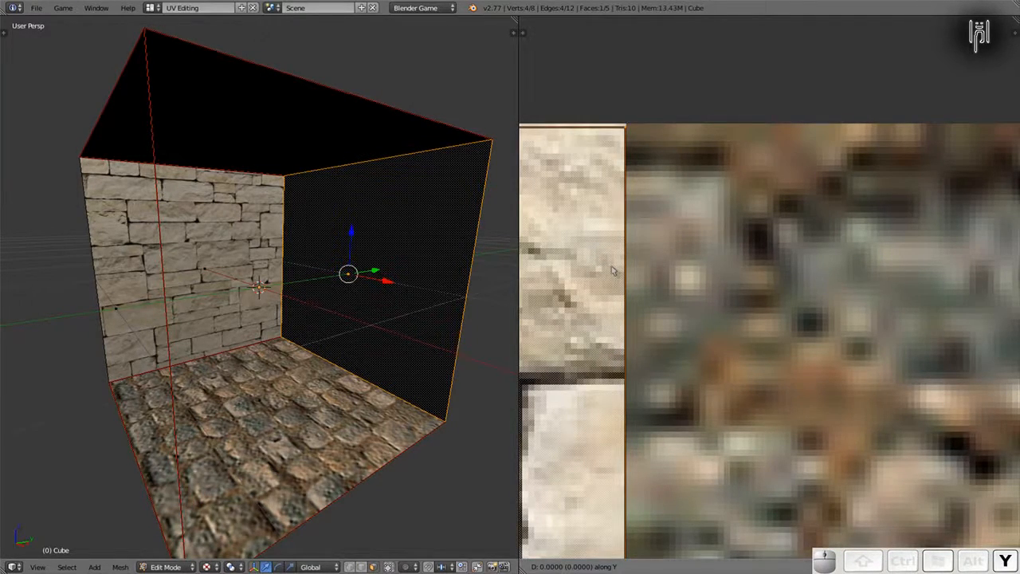
key("Up")
left_click(611, 262)
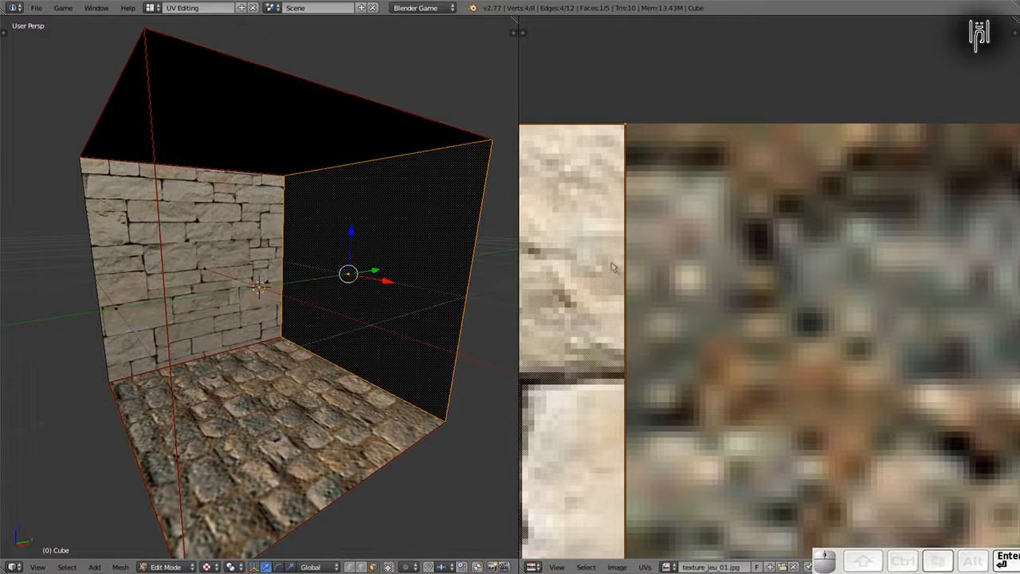
Step: Switch to Object Mode and examine how the right-hand wall is lit compared with the other room faces
scroll(611, 262, "down", 6)
scroll(366, 295, "down", 2)
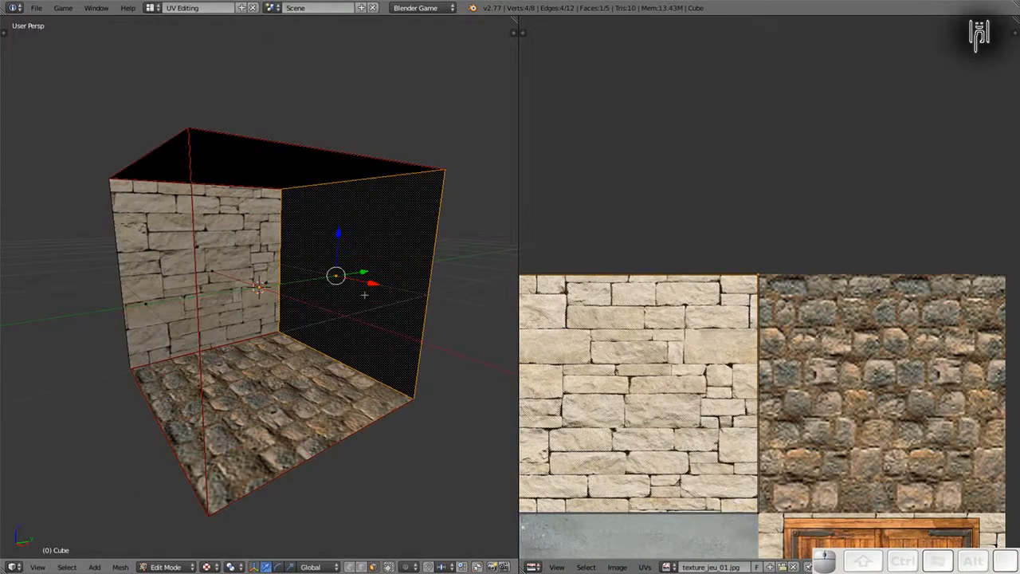
key("Tab")
middle_click_drag(353, 303, 267, 299)
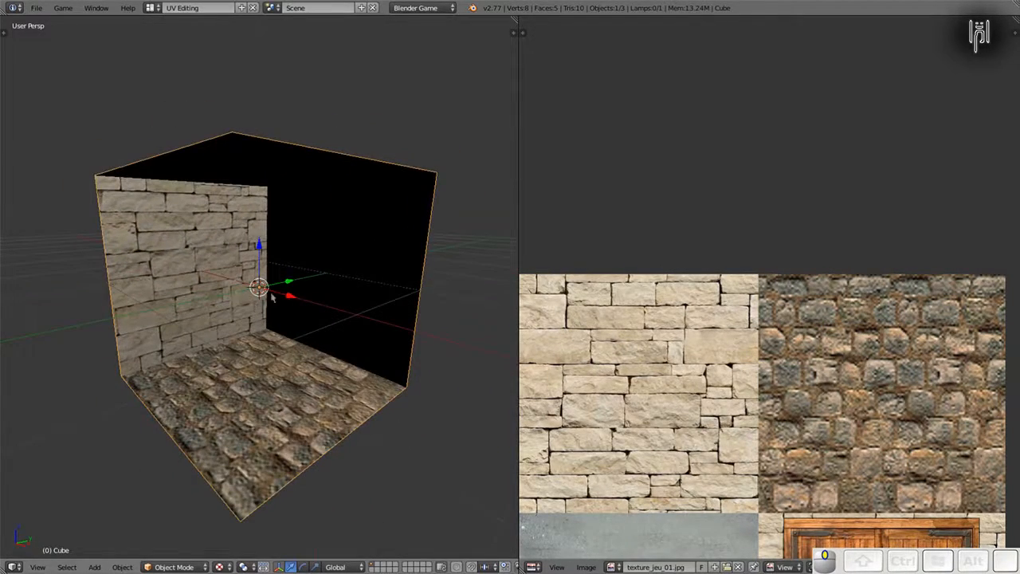
scroll(347, 275, "down", 8)
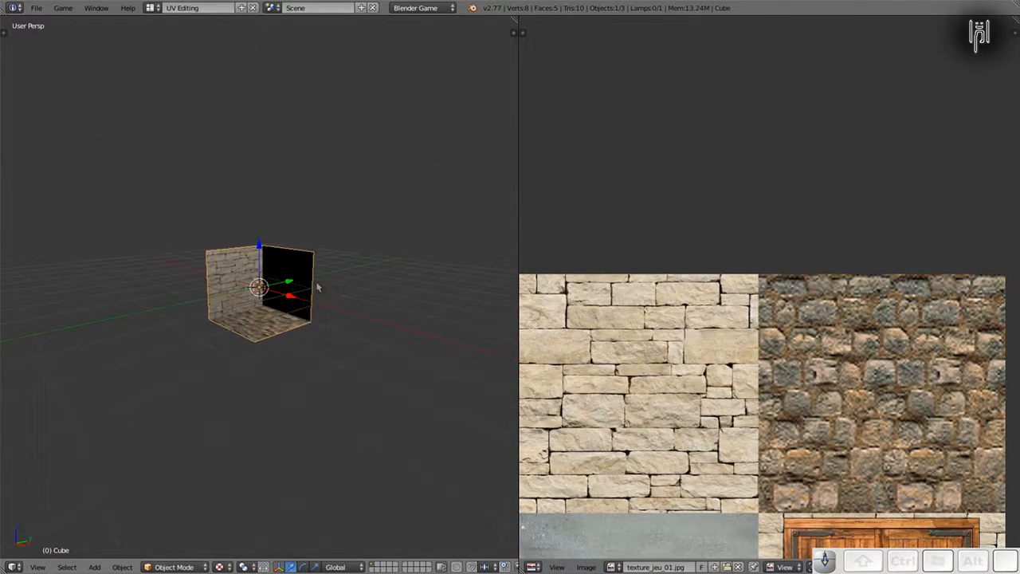
Step: Select the lamp and, in top view, move it along negative Y to the black wall's open side of the room
right_click(390, 108)
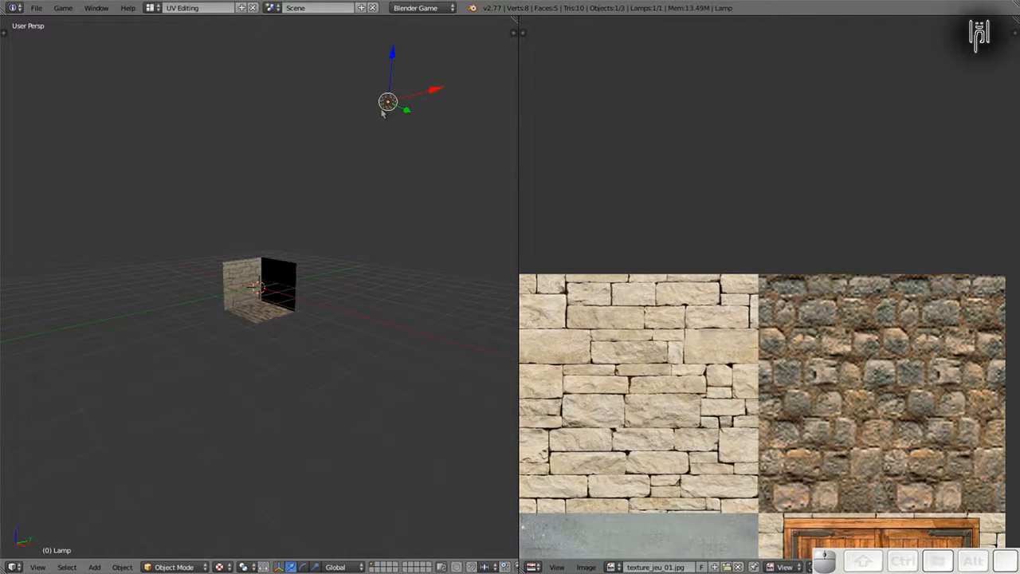
key("KP_7")
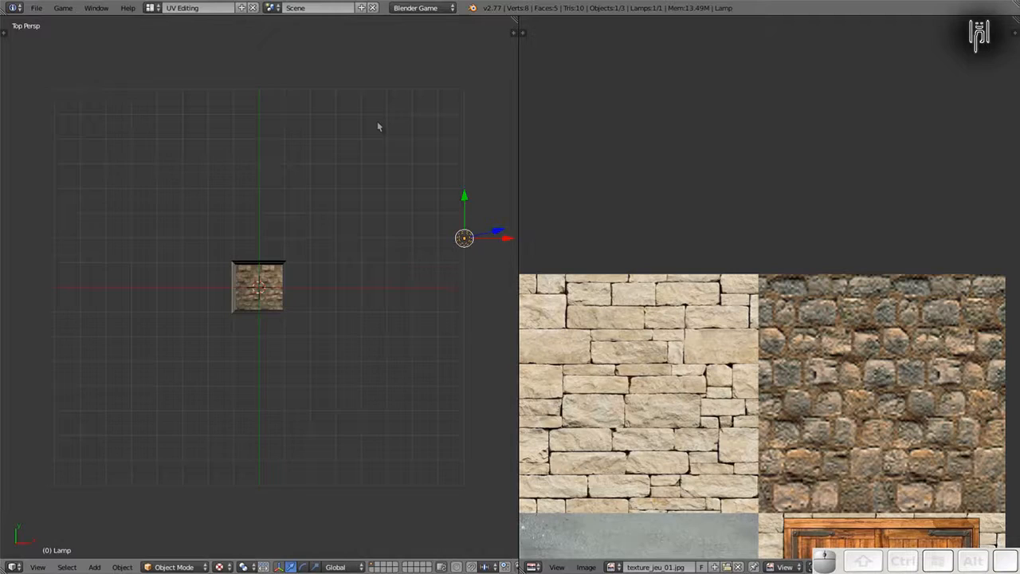
key("g")
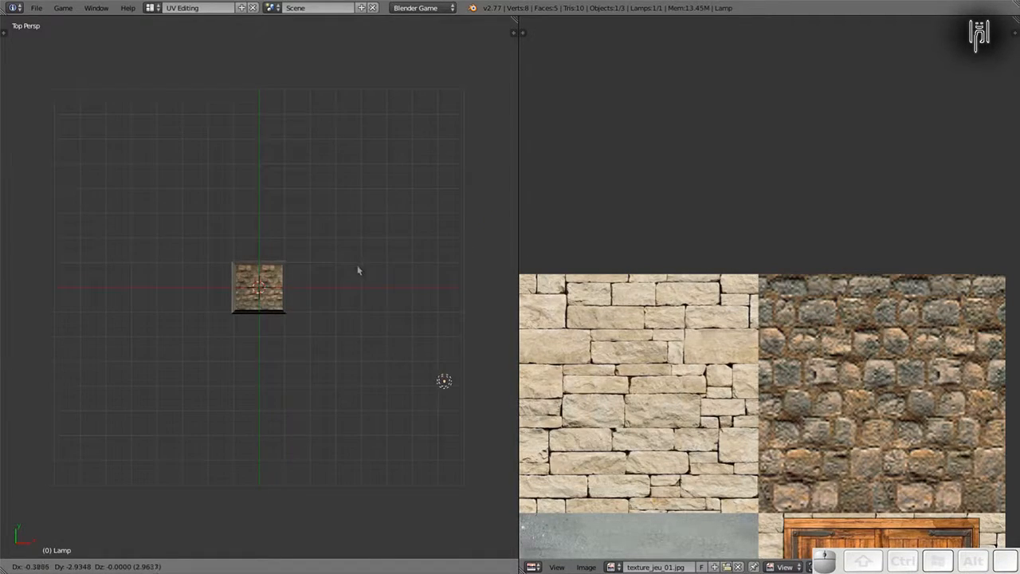
left_click(353, 284)
Step: Lower the lamp along global Z until it sits roughly level with the room
scroll(341, 250, "down", 6)
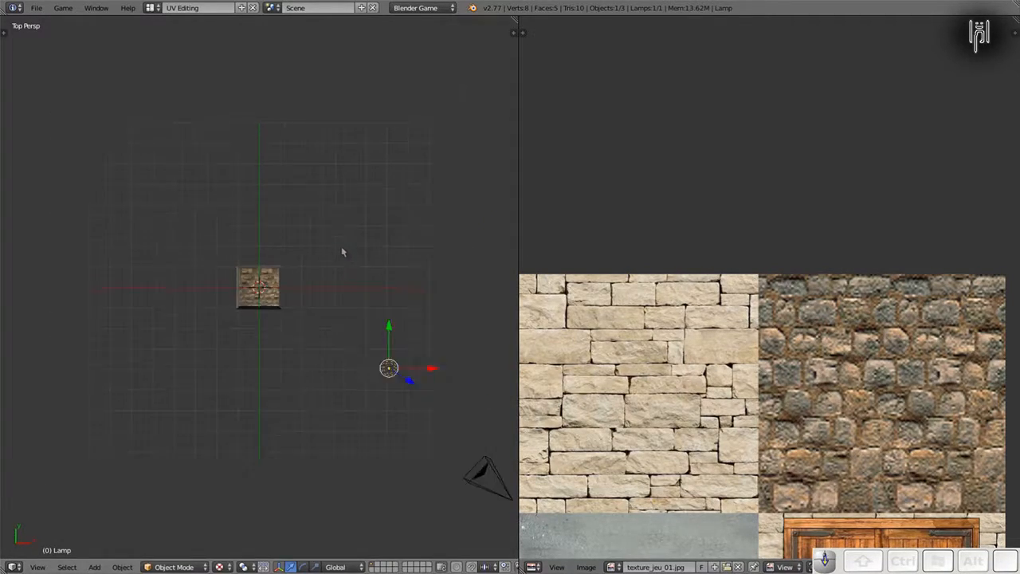
scroll(339, 252, "up", 6)
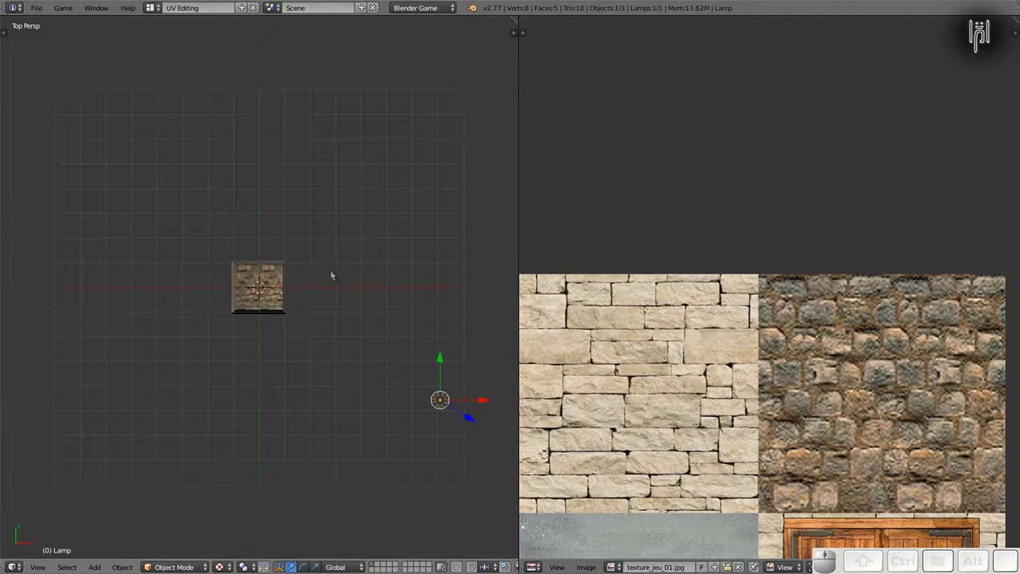
middle_click_drag(319, 276, 203, 183)
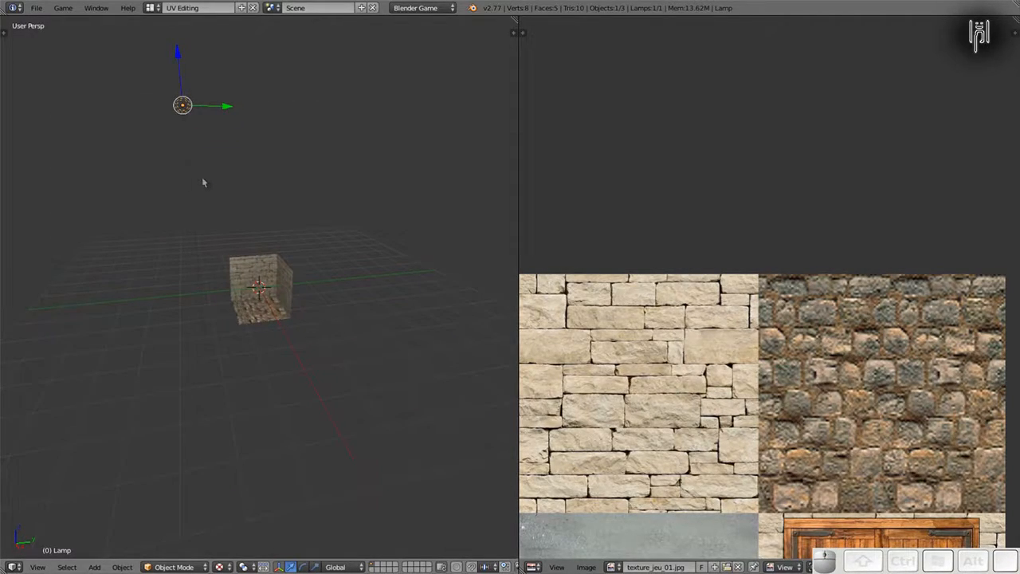
key("g")
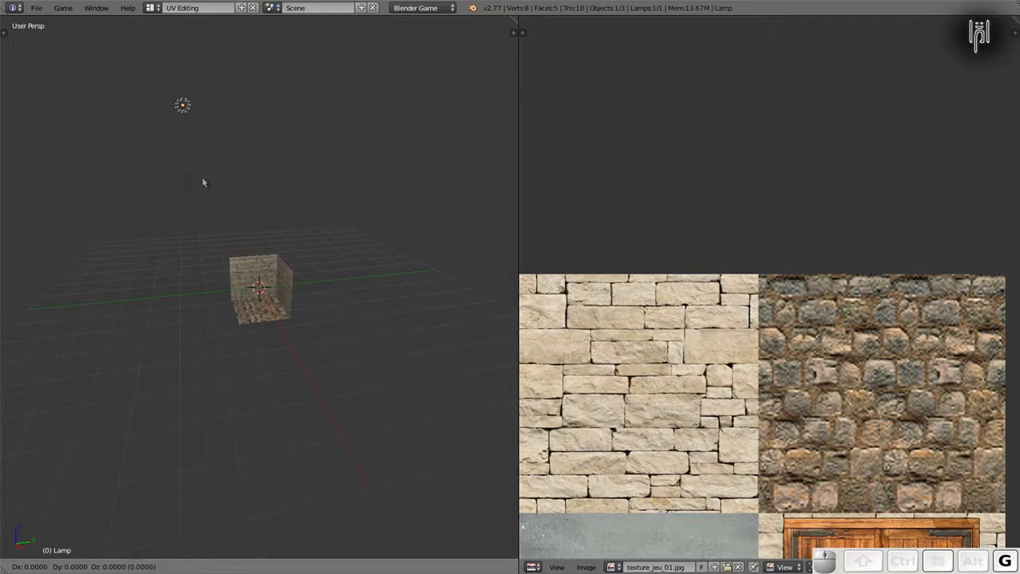
key("z")
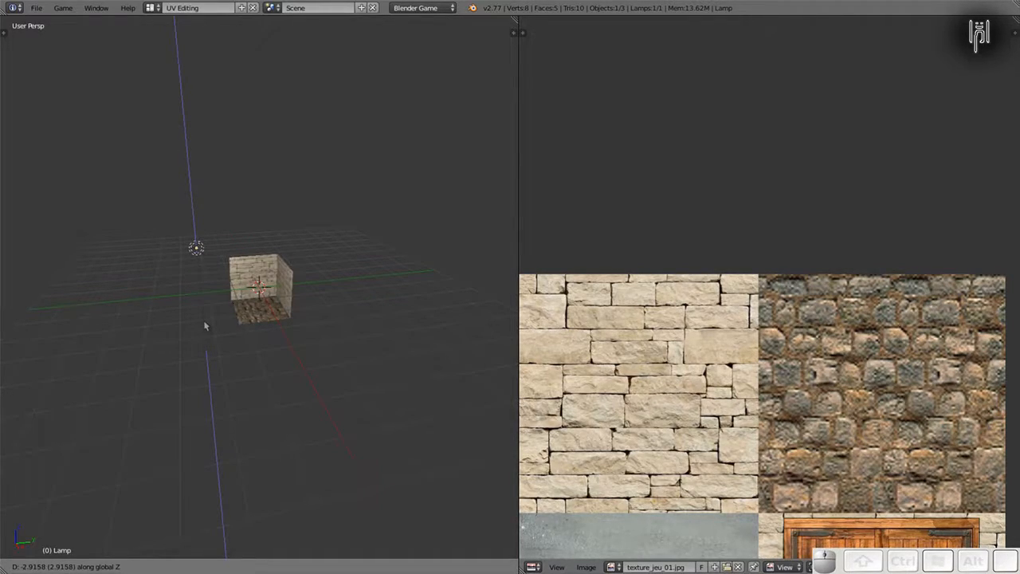
left_click(205, 368)
middle_click_drag(205, 368, 379, 284)
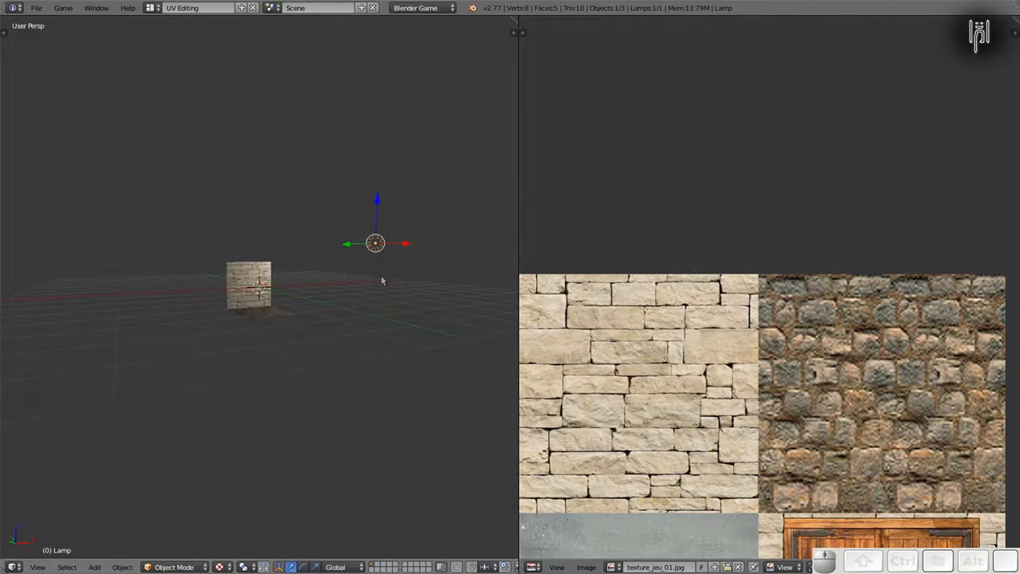
key("g")
key("z")
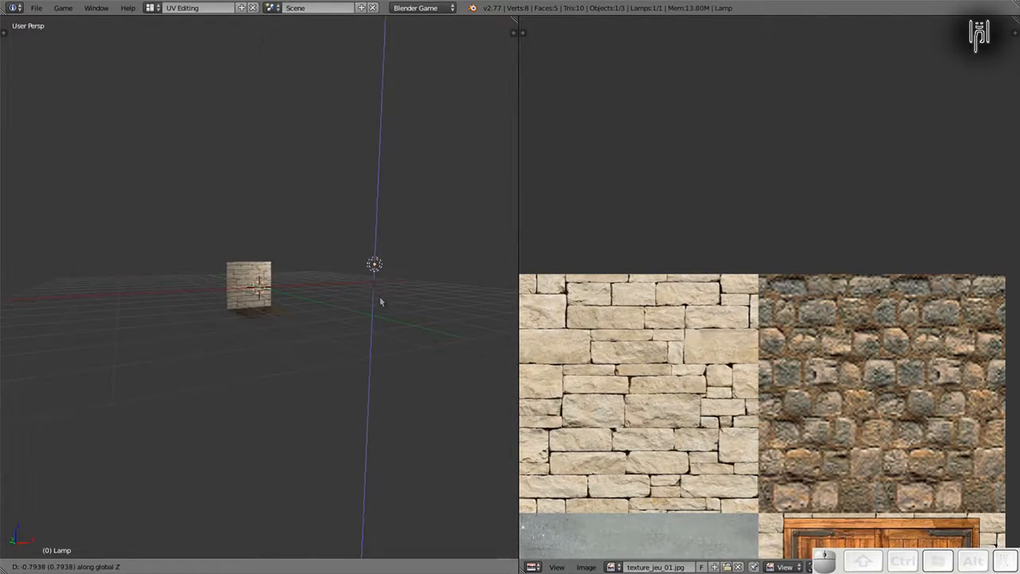
left_click(380, 312)
Step: Duplicate the lamp in place and move the copy along positive Y to the opposite side of the room
scroll(296, 299, "up", 5)
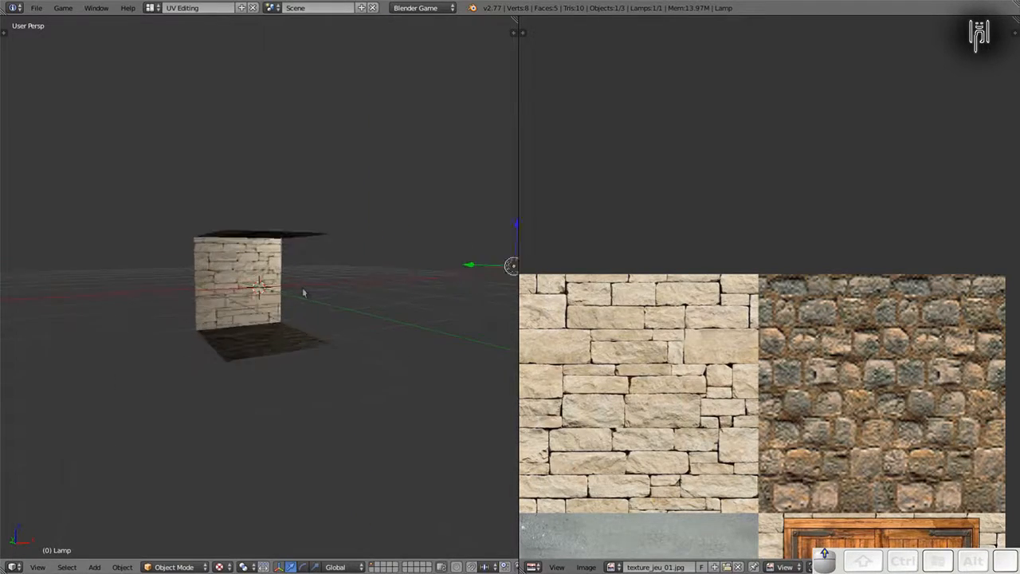
middle_click_drag(294, 300, 494, 294)
scroll(544, 263, "down", 3)
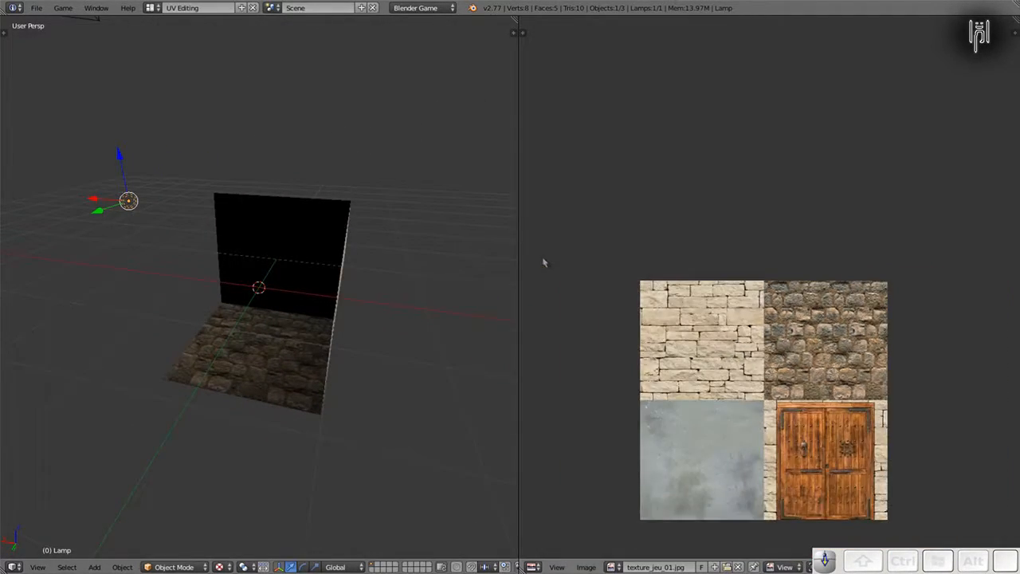
scroll(343, 283, "up", 5)
mouse_move(343, 282)
middle_mouse_down()
mouse_move(184, 293)
mouse_move(259, 288)
mouse_move(232, 285)
mouse_move(263, 275)
mouse_move(367, 281)
mouse_move(332, 275)
middle_mouse_up()
scroll(366, 281, "down", 6)
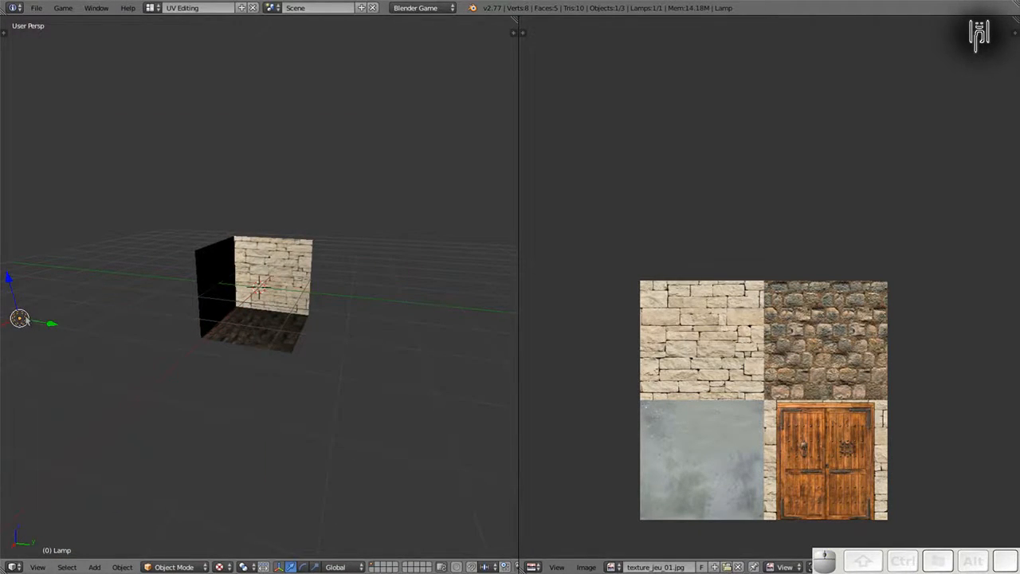
key("shift+d")
key("Return")
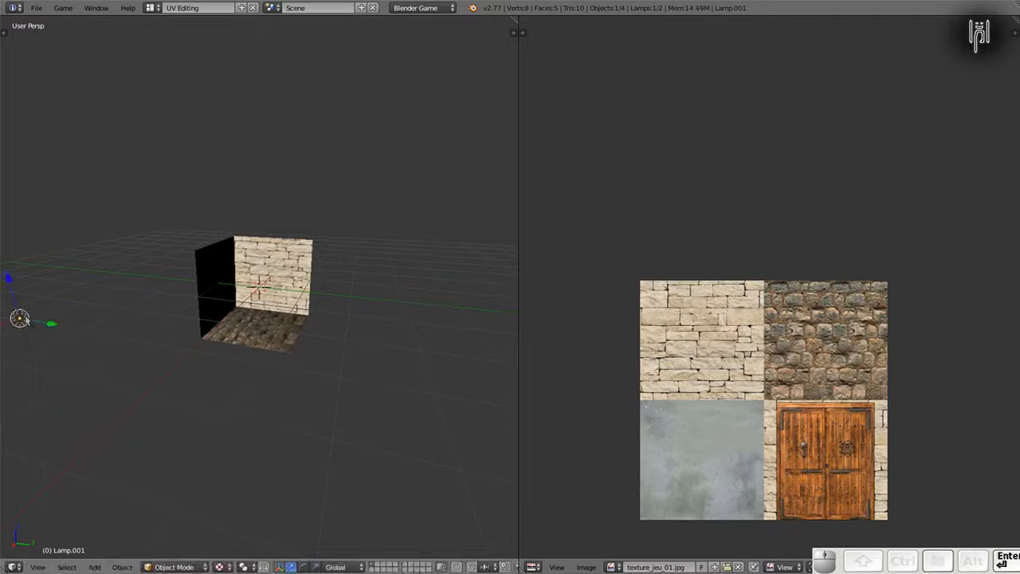
left_click_drag(51, 322, 447, 393)
Step: Select the room's ceiling face in Edit Mode and move its whole UV shape to the middle of the grey concrete tile
middle_click_drag(168, 279, 248, 238)
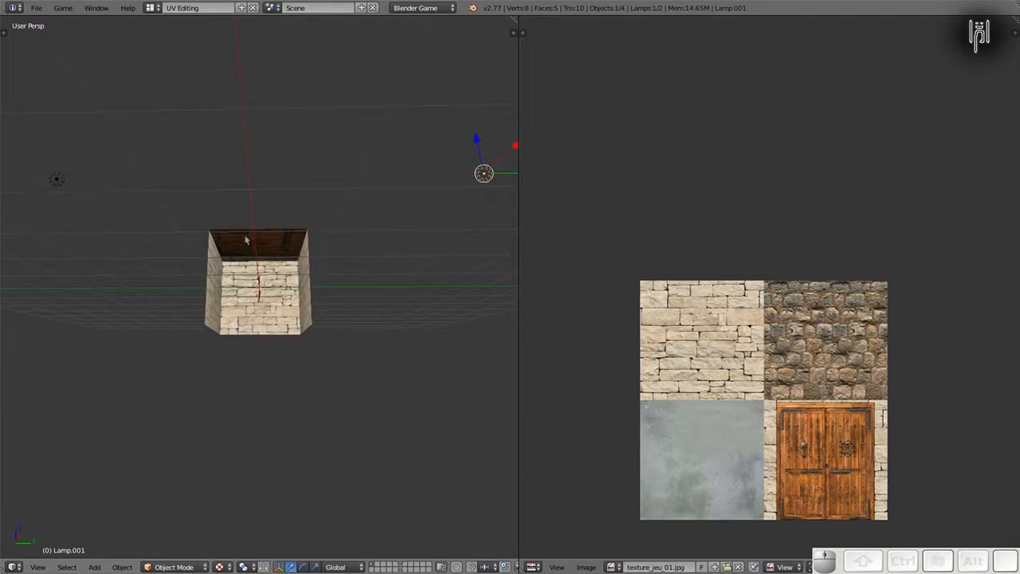
right_click(224, 273)
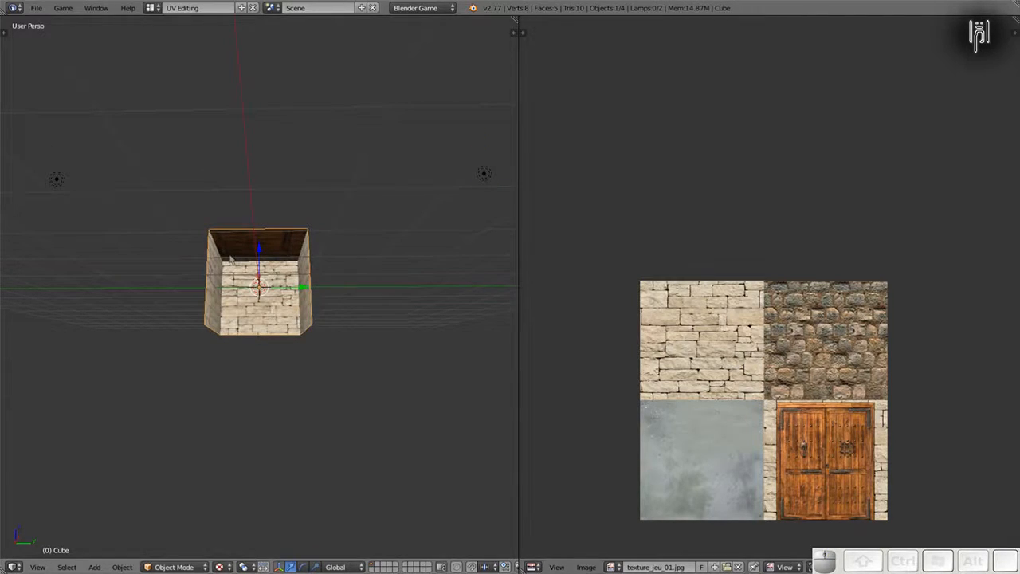
key("Tab")
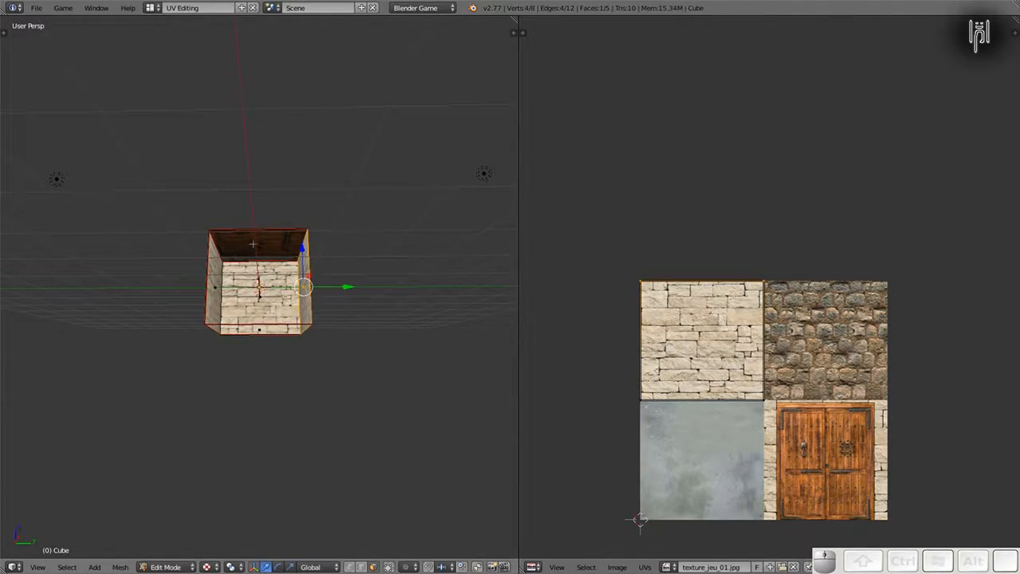
right_click(251, 244)
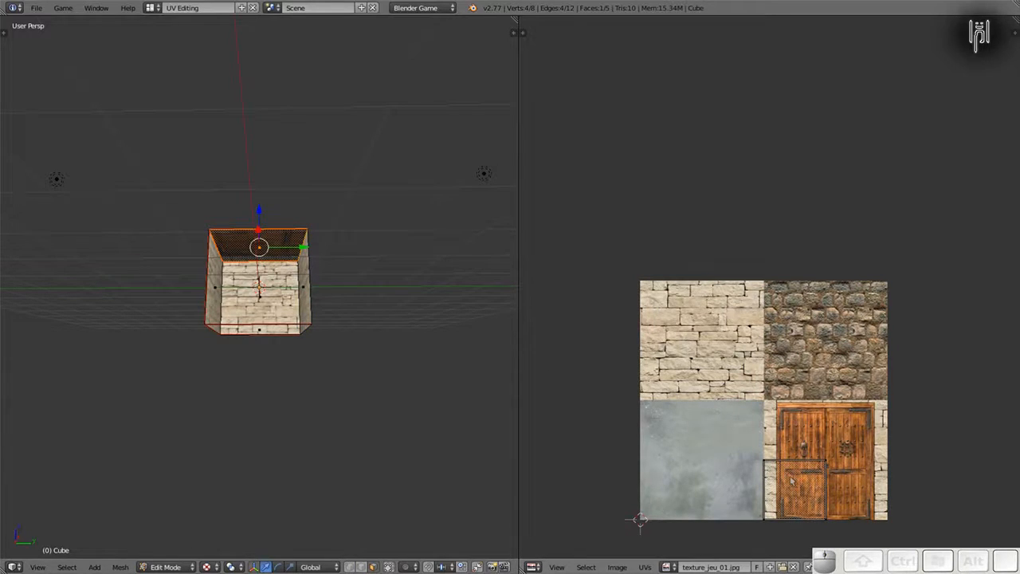
key("a")
key("g")
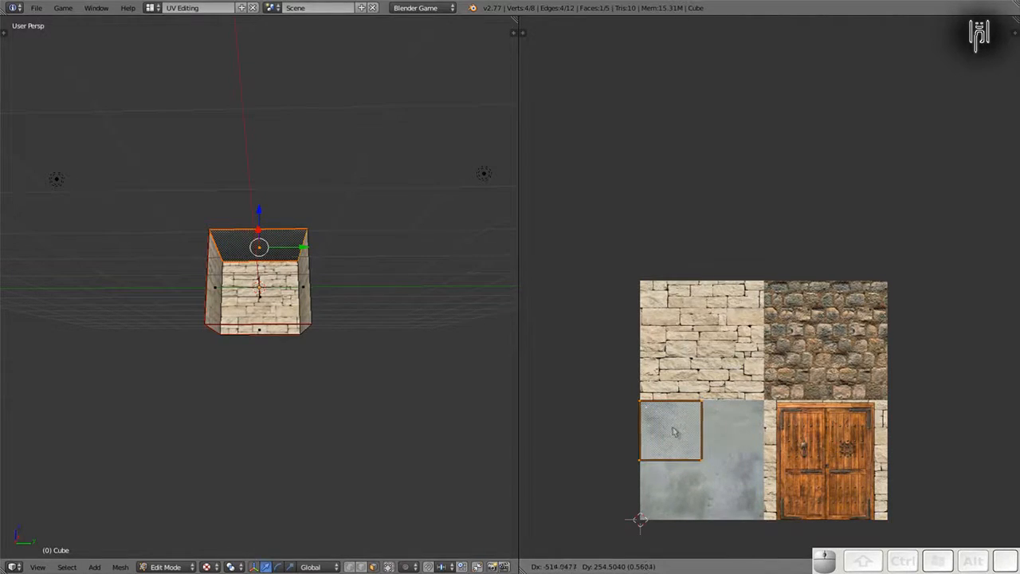
left_click(703, 461)
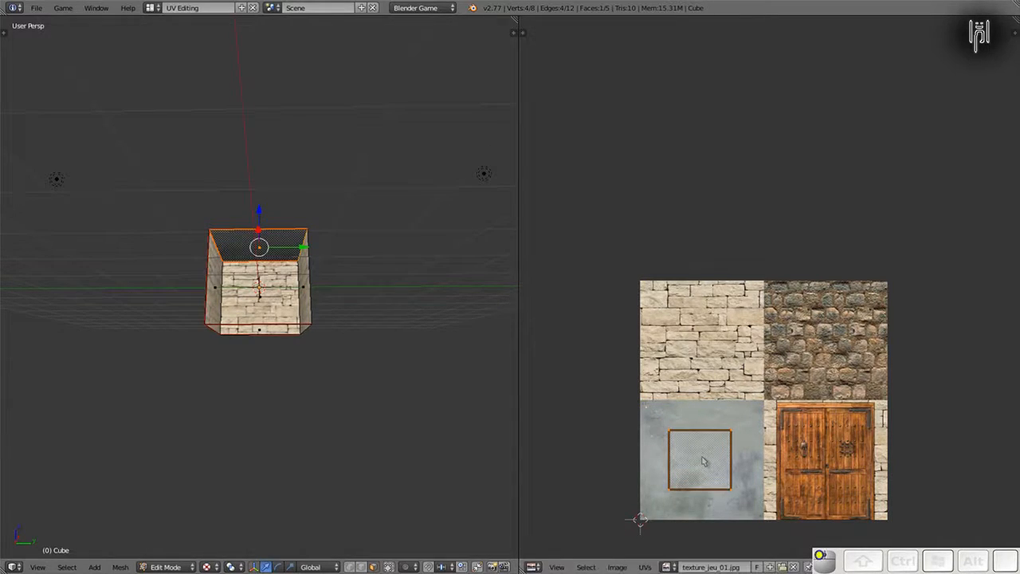
Step: Scale the ceiling's UV shape by 2 and nudge it along positive X to fit the grey concrete tile exactly
key("s")
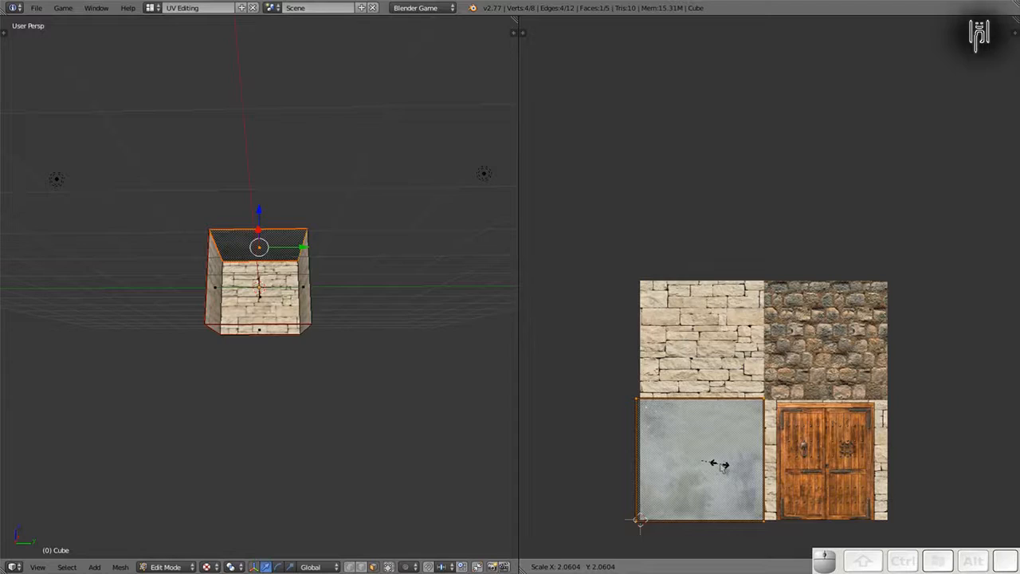
key("ctrl")
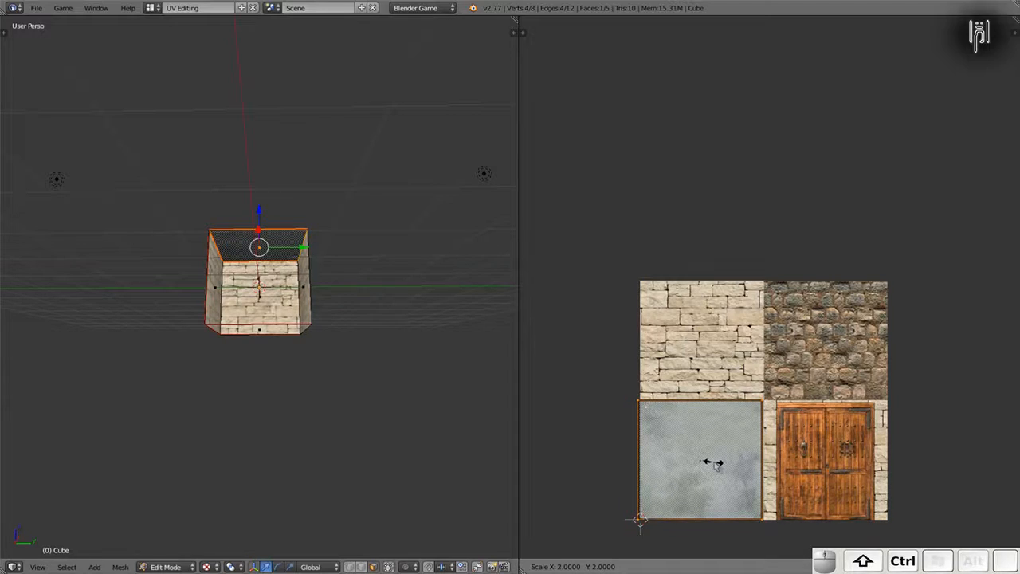
left_click(711, 463)
key("g")
key("x")
key("Right")
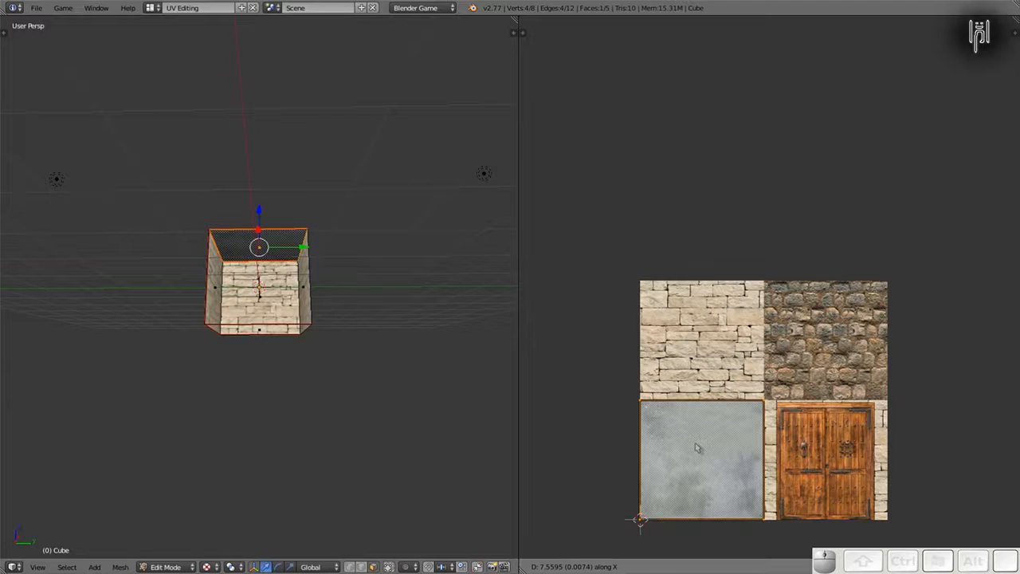
left_click(697, 448)
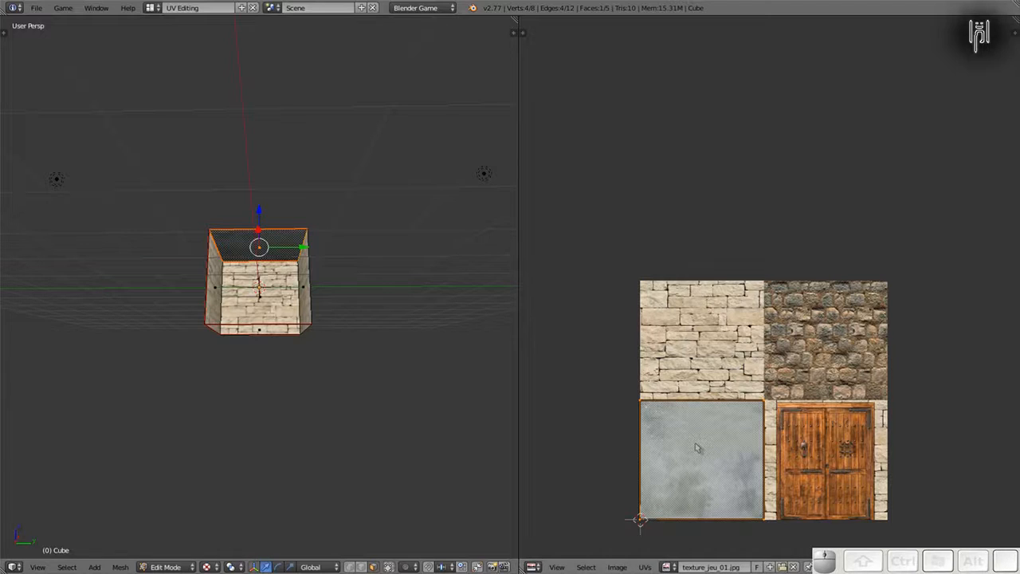
Step: Return to Object Mode and examine the textured ceiling, walls and floor from inside and outside the room
key("Tab")
scroll(277, 377, "up", 6)
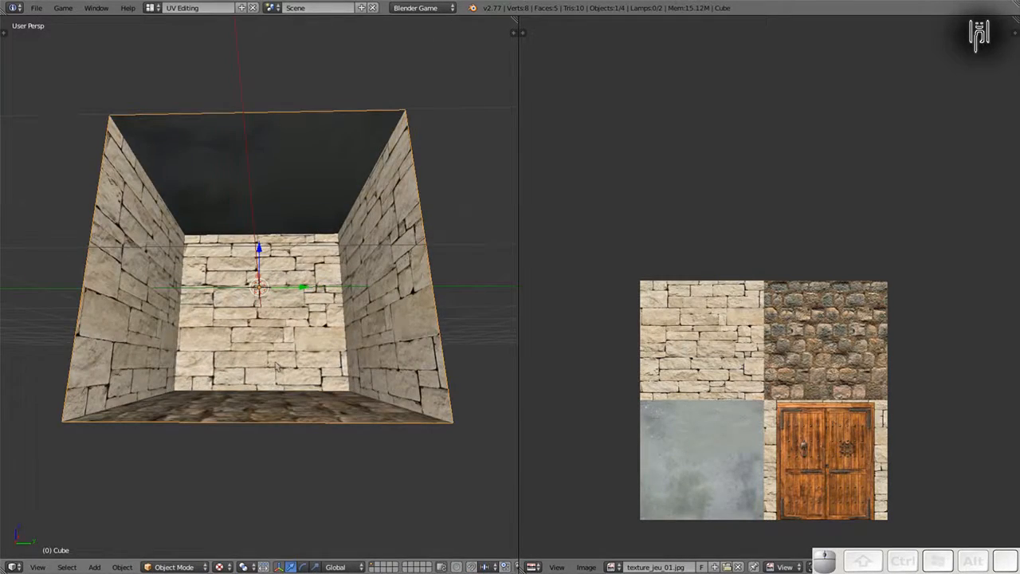
scroll(275, 365, "up", 2)
middle_click_drag(275, 365, 351, 427)
middle_click_drag(312, 423, 228, 437)
scroll(230, 435, "down", 6)
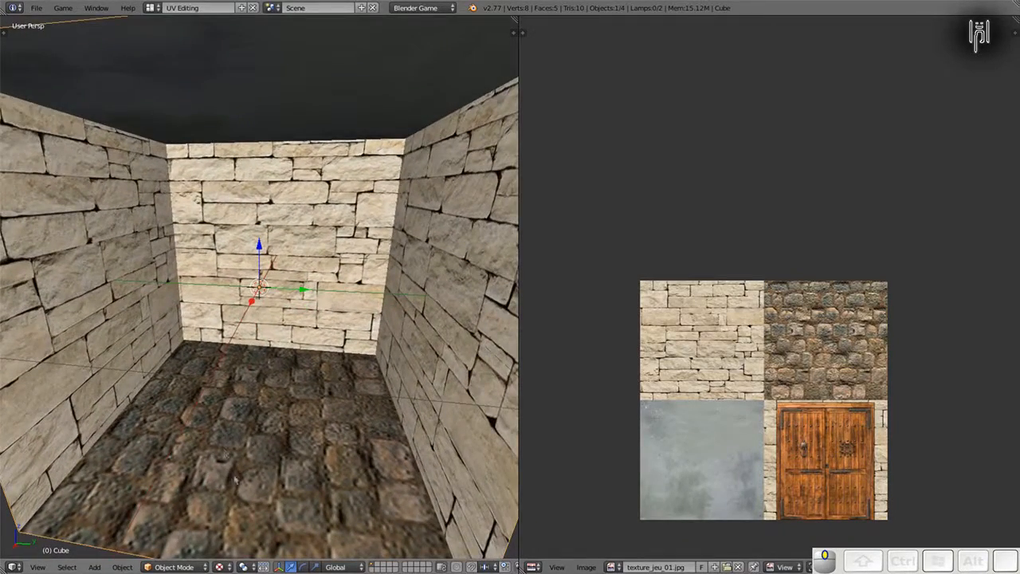
scroll(296, 400, "up", 4)
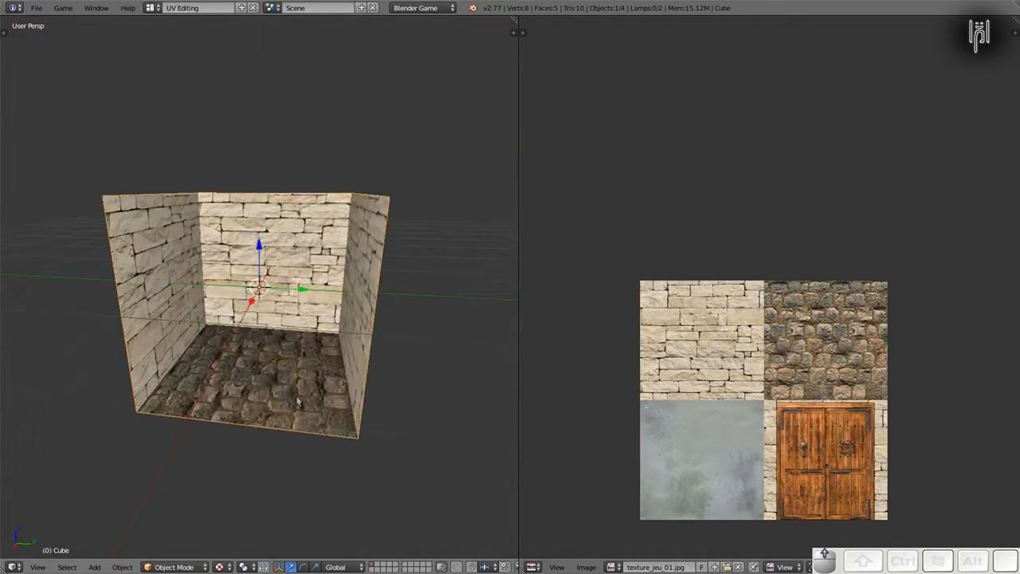
key("Tab")
key("Tab")
scroll(331, 391, "down", 7)
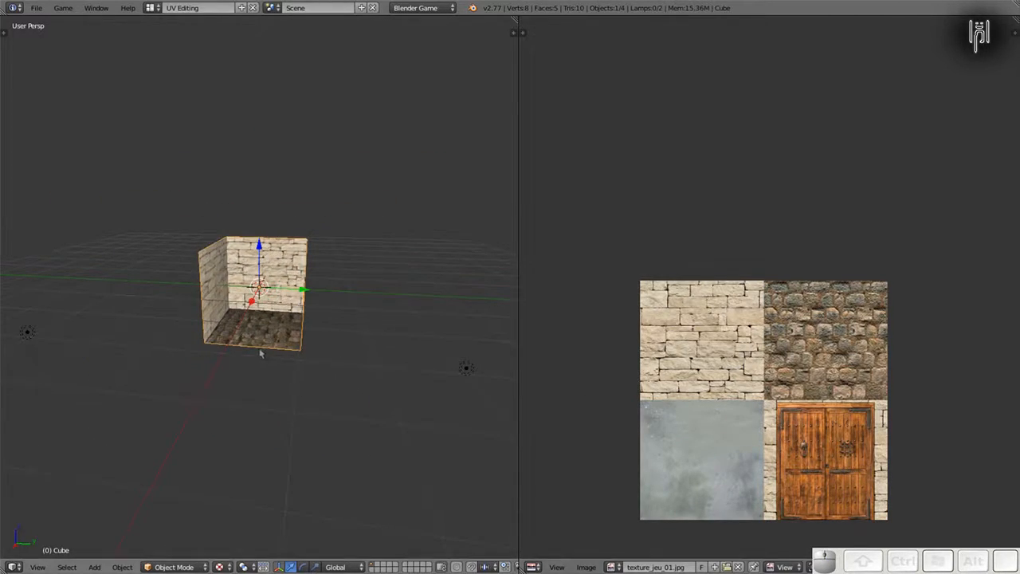
Step: Look at the Game Logic screen layout and switch to the Default layout
left_click(151, 8)
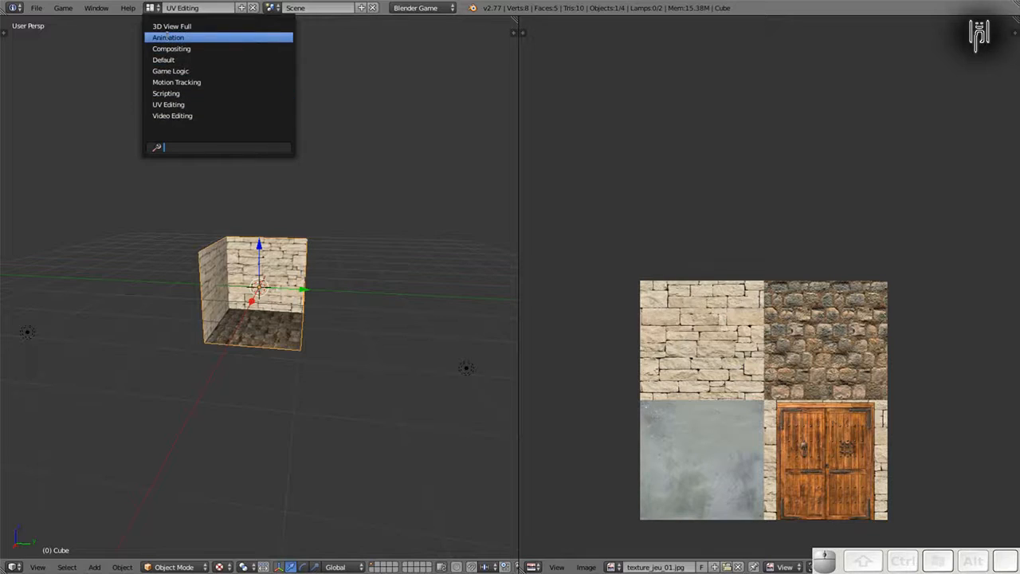
left_click(169, 71)
left_click(164, 12)
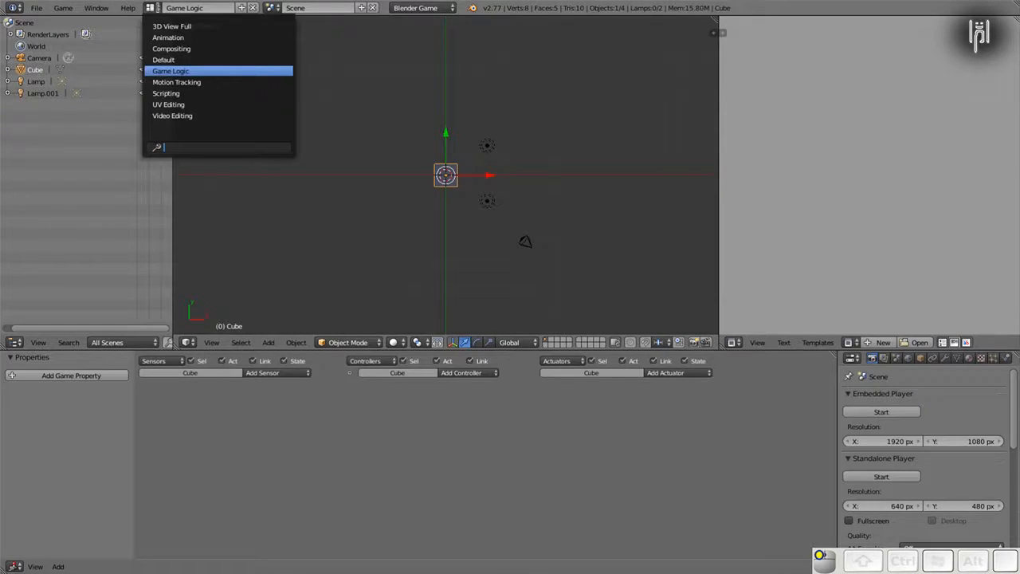
left_click(159, 60)
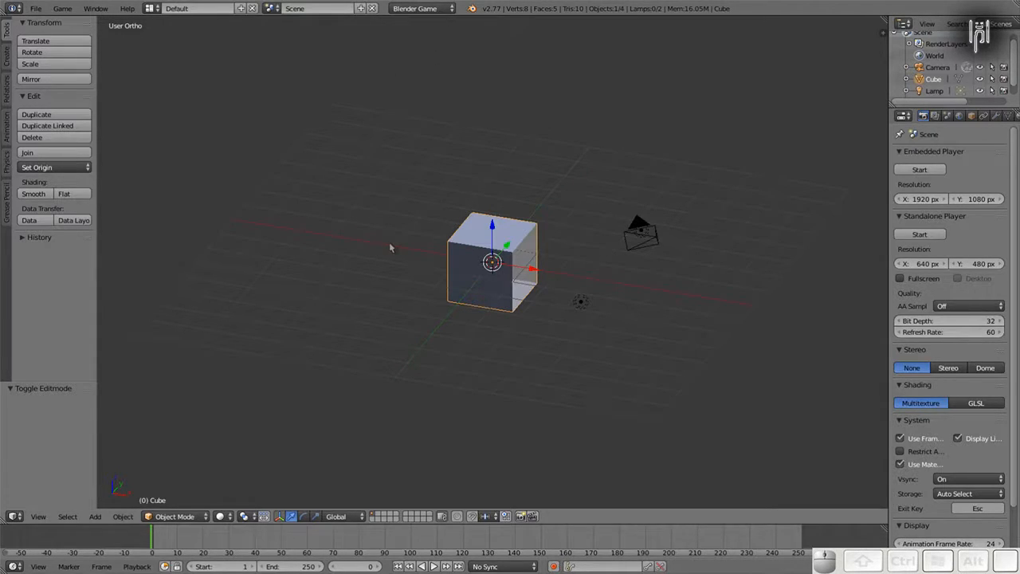
Step: Display the room with Texture viewport shading, check it from the front, and switch to top view
left_click(224, 518)
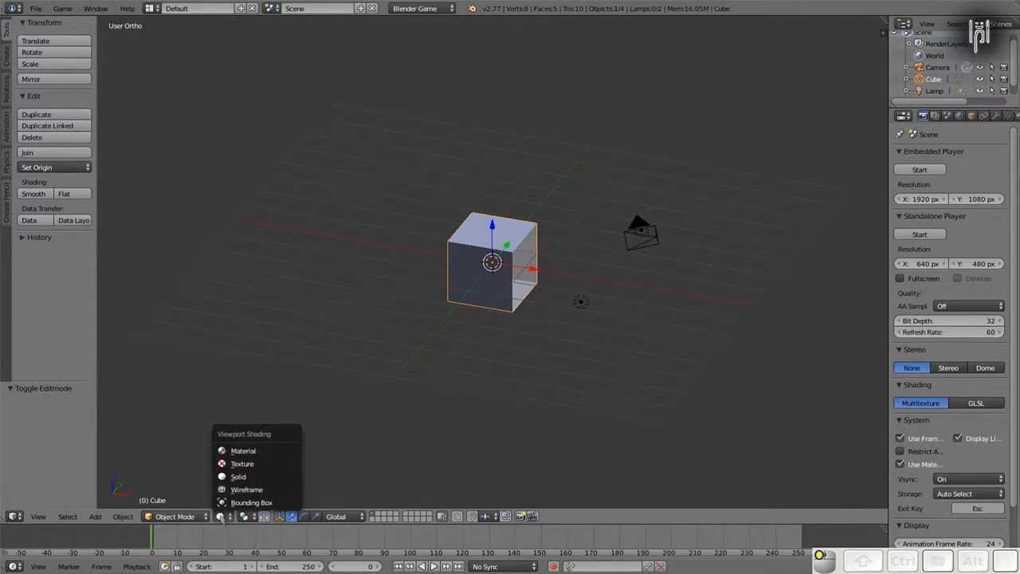
left_click(232, 468)
scroll(449, 313, "up", 3)
scroll(450, 311, "down", 3)
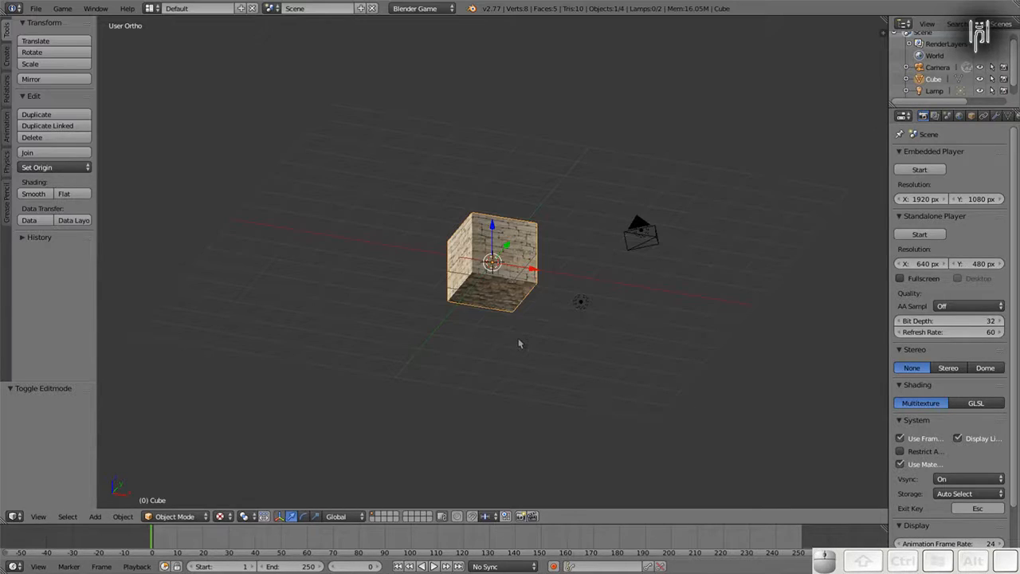
key("KP_1")
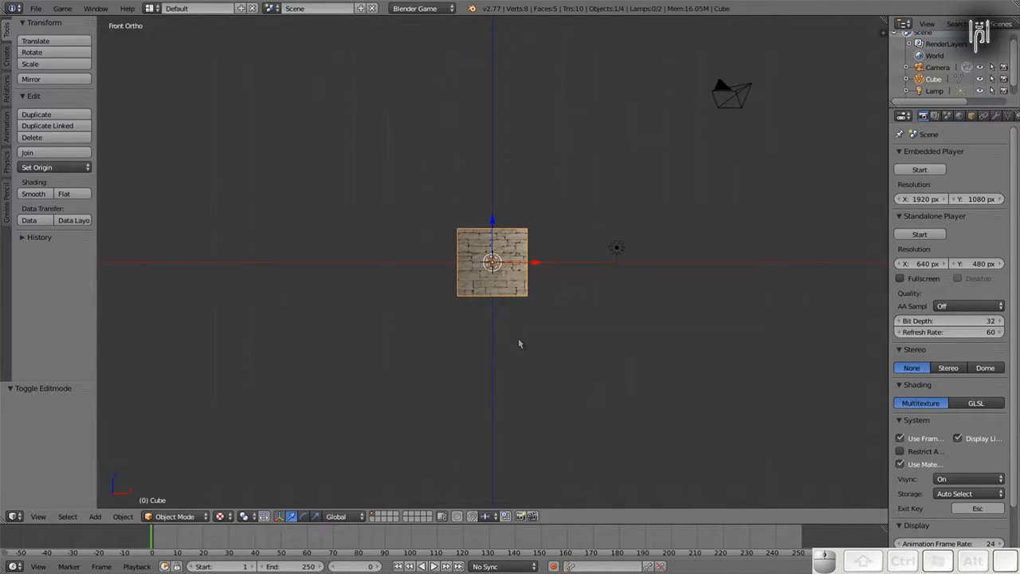
key("KP_7")
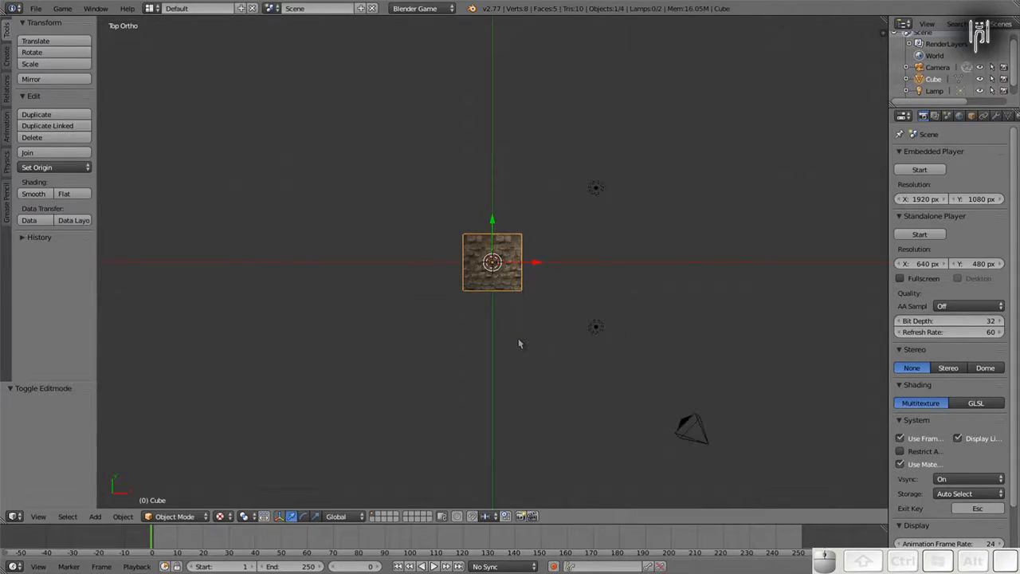
scroll(518, 344, "up", 2)
Step: Try Material viewport shading on the room and set the viewport shading to Solid
left_click(219, 514)
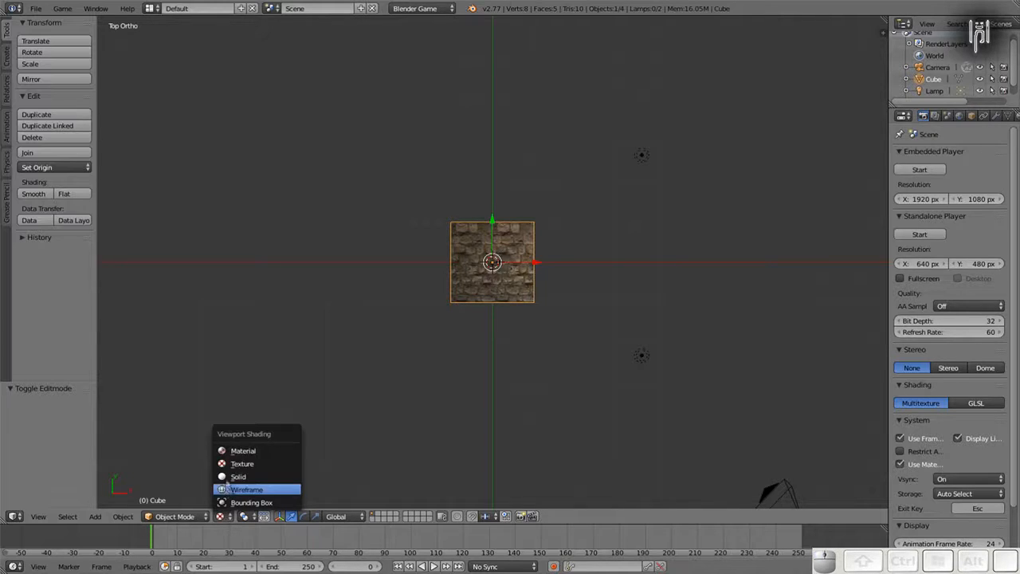
left_click(228, 450)
left_click(219, 515)
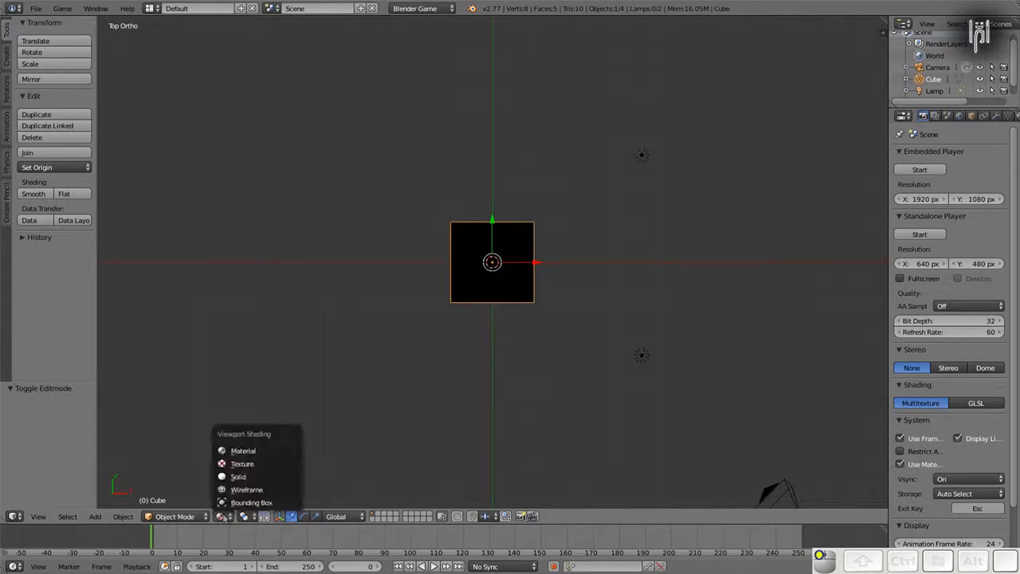
left_click(227, 476)
scroll(536, 358, "down", 3)
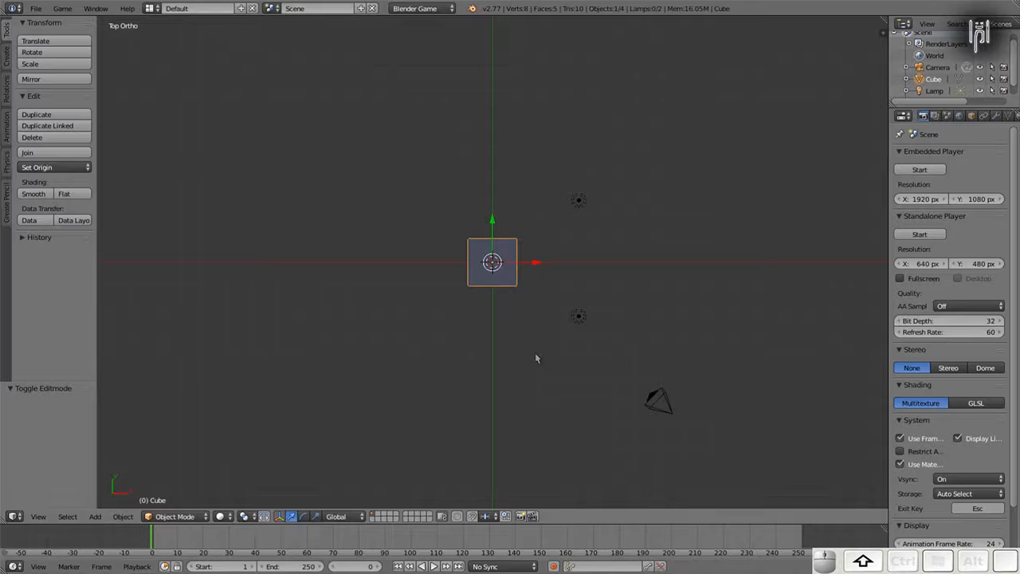
Step: Duplicate the room three times in a row along the X axis, offsetting each copy by 3 units
key("shift+d")
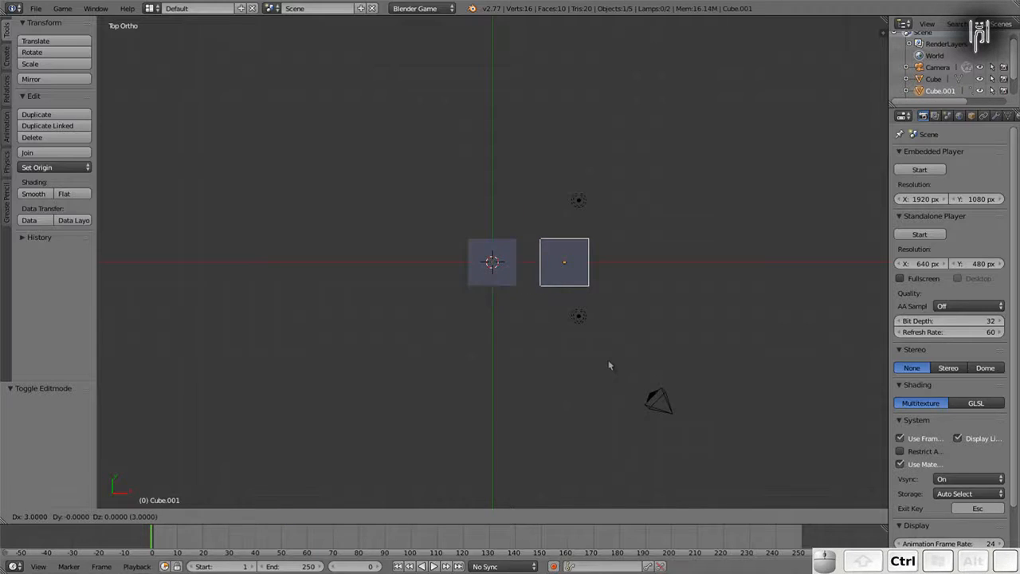
left_click(608, 360, "ctrl")
key("shift+d")
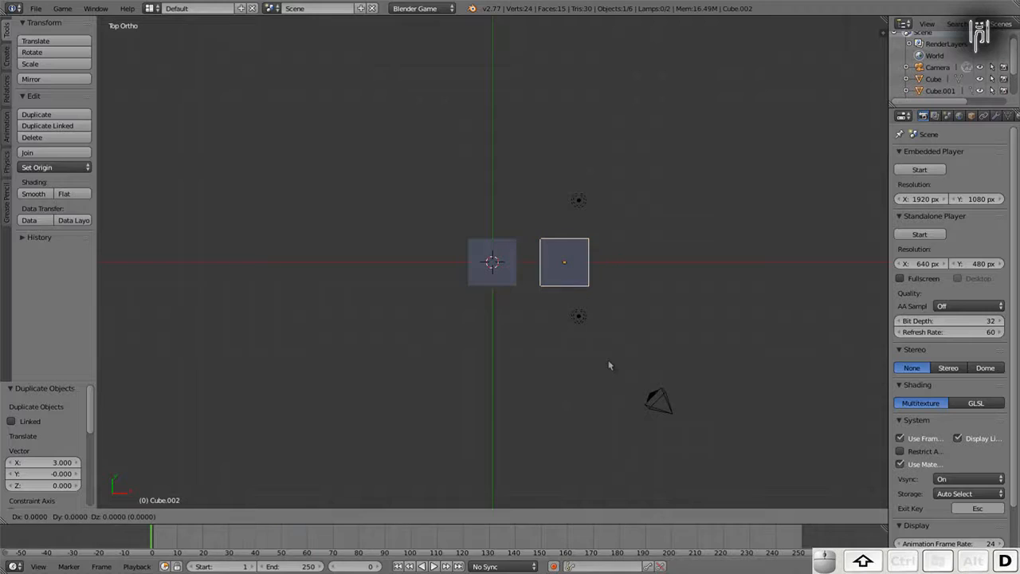
left_click(680, 365, "ctrl")
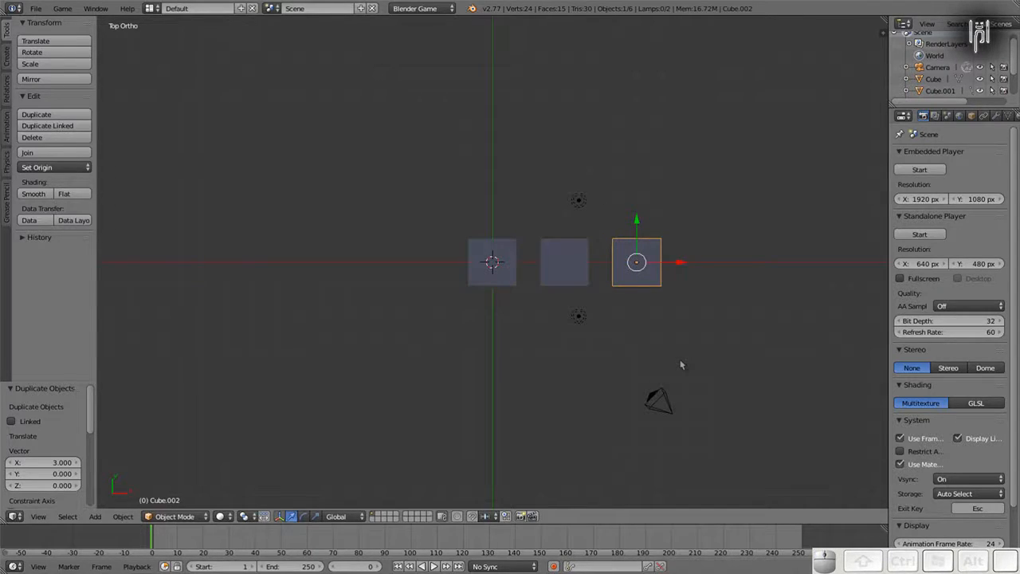
key("shift+d")
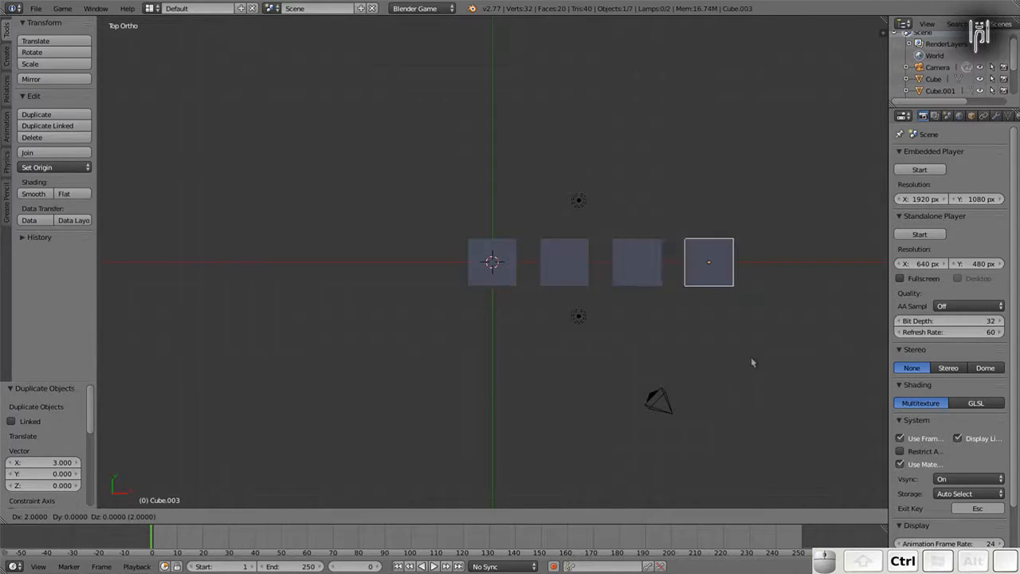
left_click(751, 356, "ctrl")
Step: Move the first copy -3 units along X and -3 units along Y, placing it beside the original room
middle_click_drag(610, 378, 545, 341)
scroll(497, 348, "down", 1)
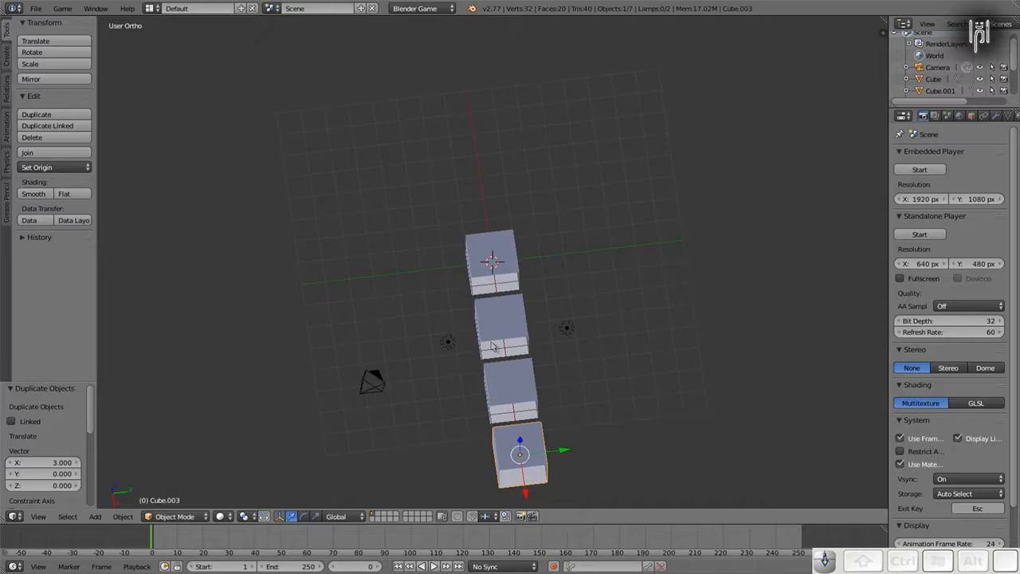
right_click(486, 343)
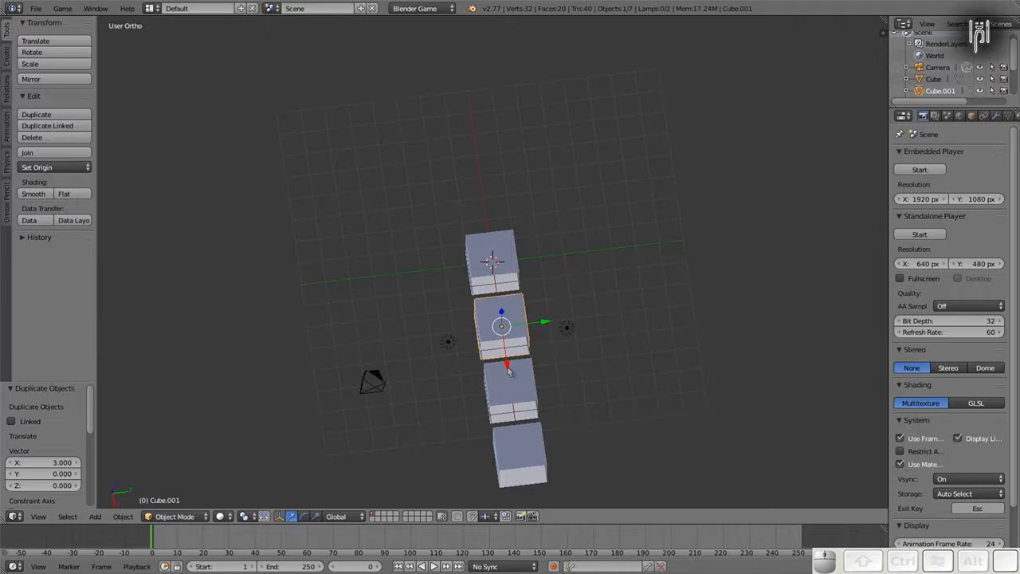
left_click_drag(507, 368, 486, 309, "ctrl")
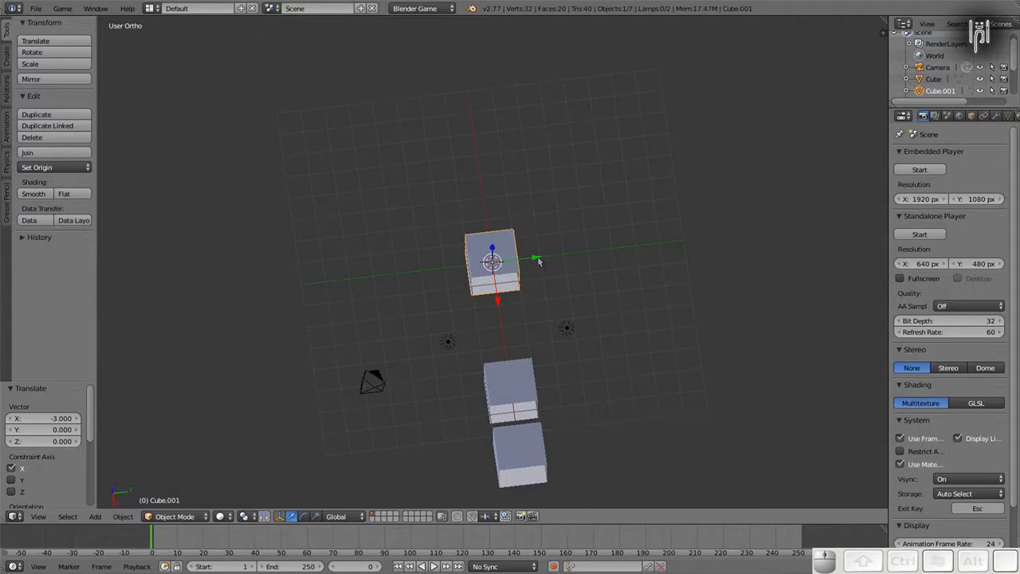
left_click_drag(538, 262, 459, 275, "ctrl")
Step: Move the second copy -6 units along X and 3 units along Y, to the other side of the original
right_click(495, 405)
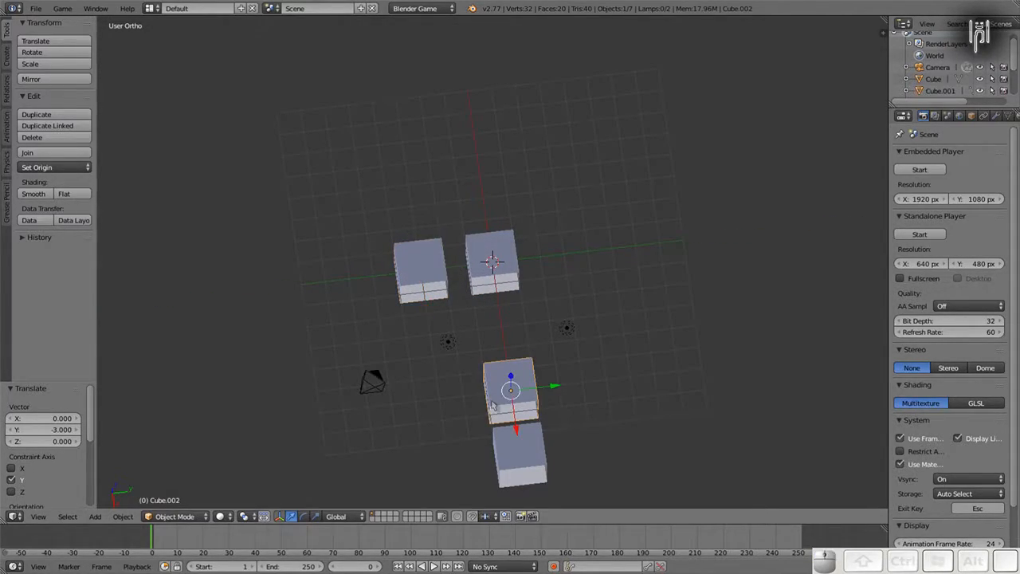
left_click_drag(516, 430, 578, 284, "ctrl")
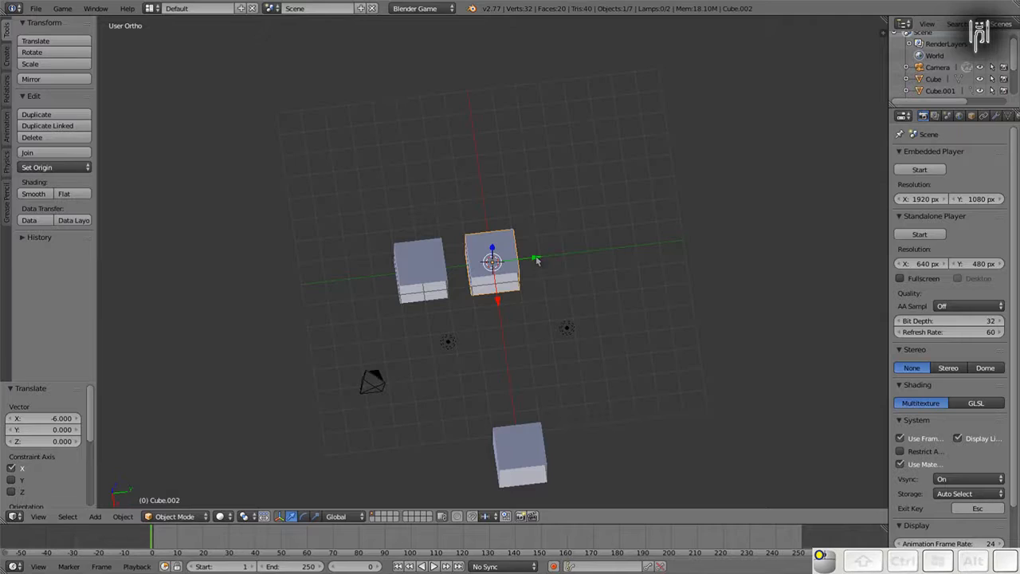
key("shift+d")
key("y")
left_click(601, 260)
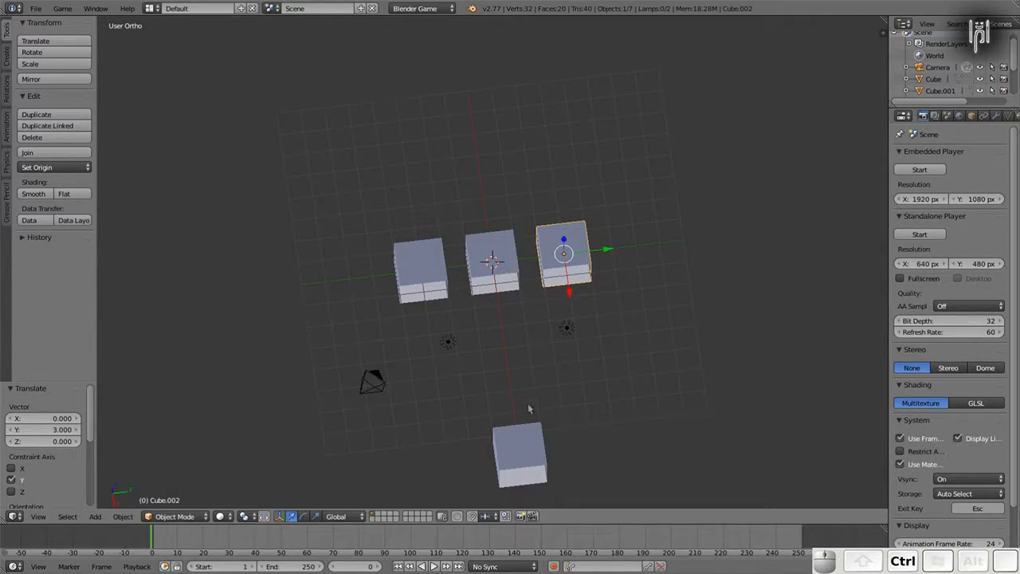
Step: Move the third copy -9 units along X and 6 units along Y to complete the row along the Y axis
right_click(530, 454)
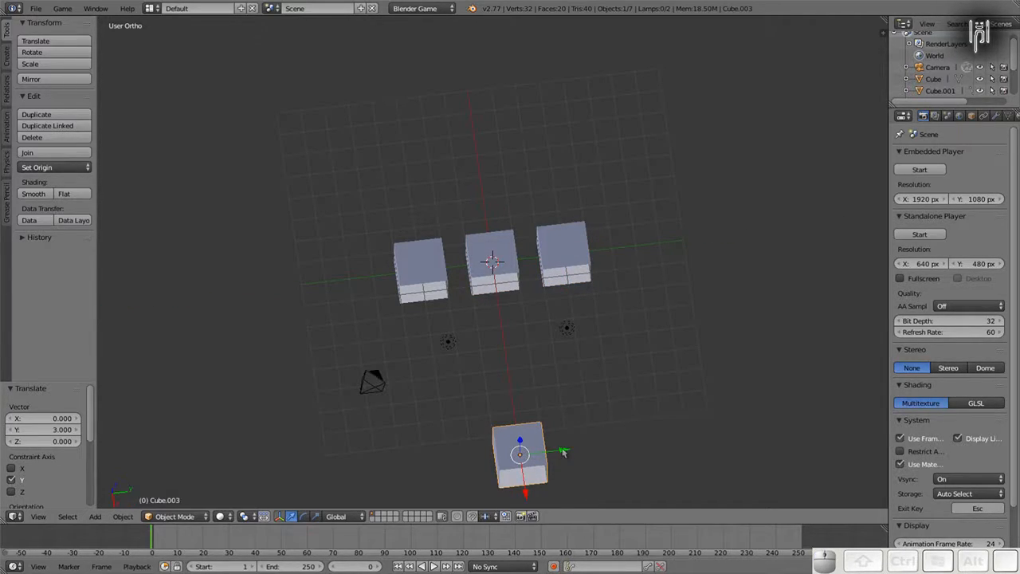
left_click_drag(526, 498, 648, 279)
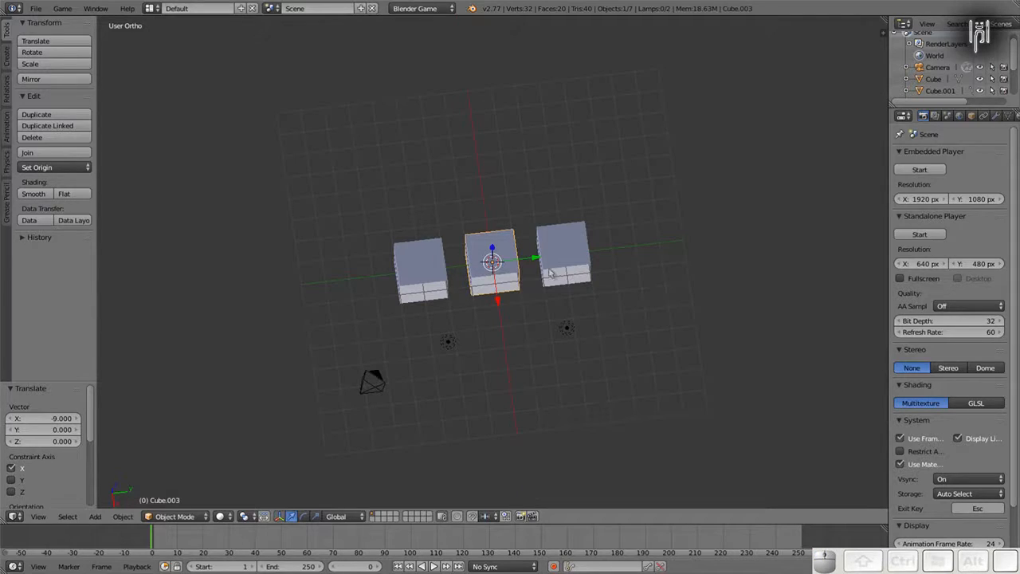
left_click_drag(538, 258, 680, 251, "ctrl")
Step: Enlarge the Outliner and rename the room at the negative Y end of the row as 3murs
middle_click_drag(544, 392, 557, 335)
scroll(518, 338, "up", 5)
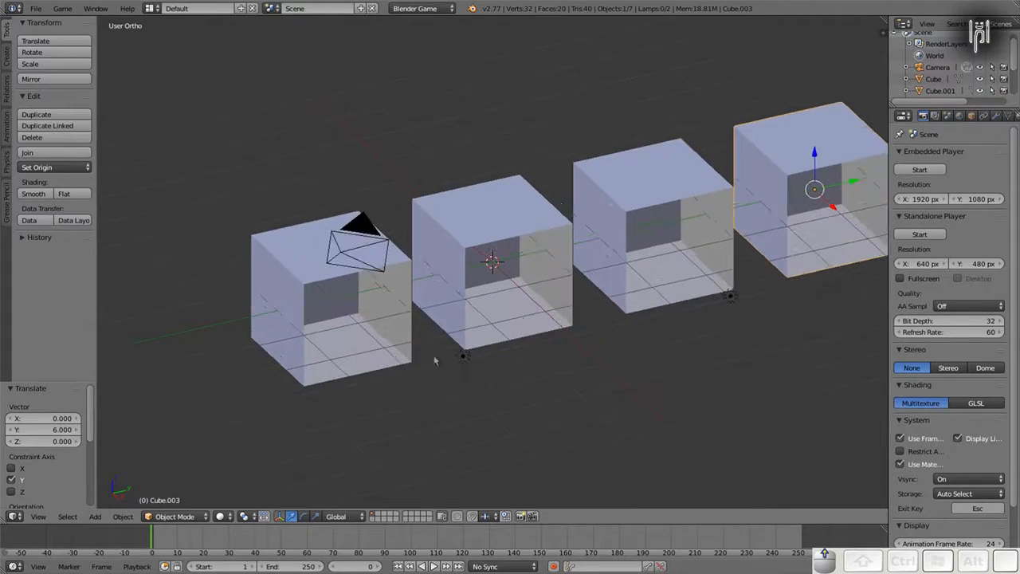
right_click(291, 317)
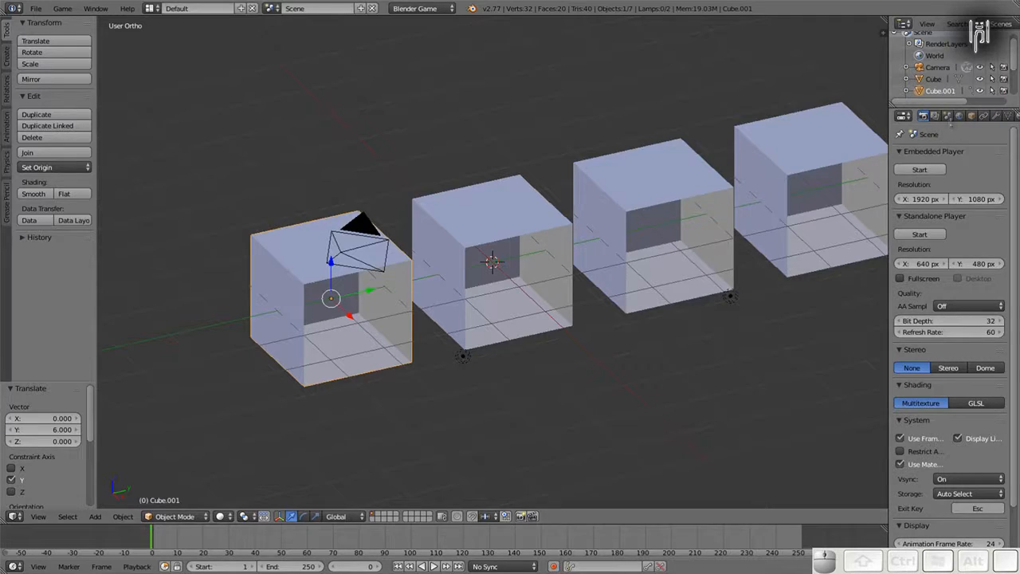
left_click_drag(952, 108, 956, 214)
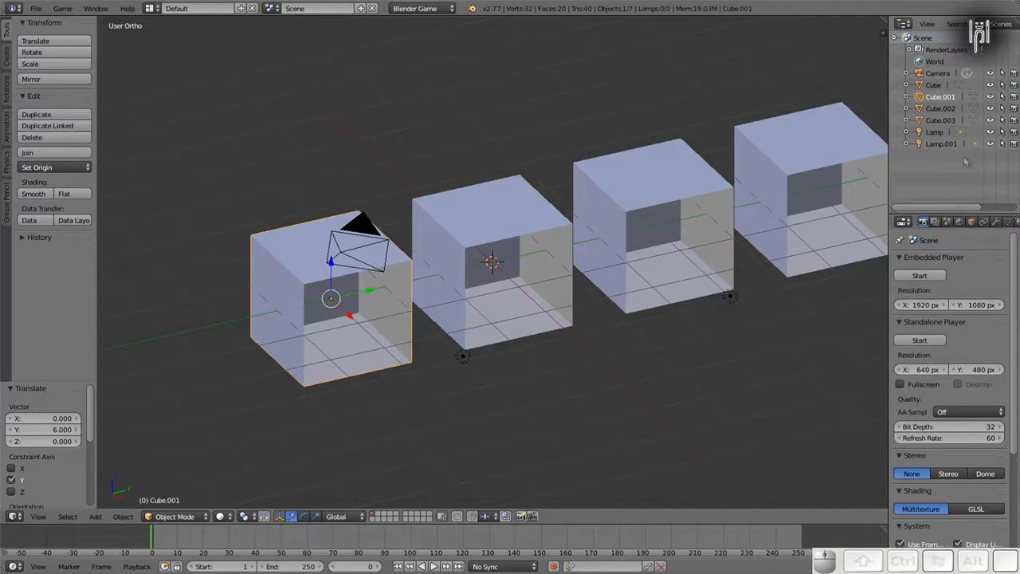
left_click(942, 100)
left_click(939, 97)
double_click(938, 97)
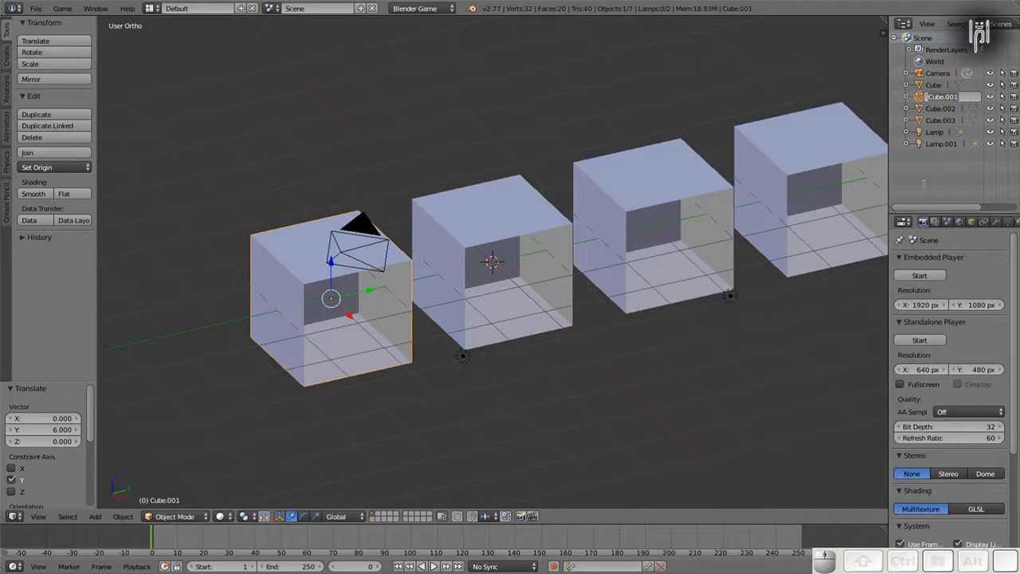
type("Smus")
key("Return")
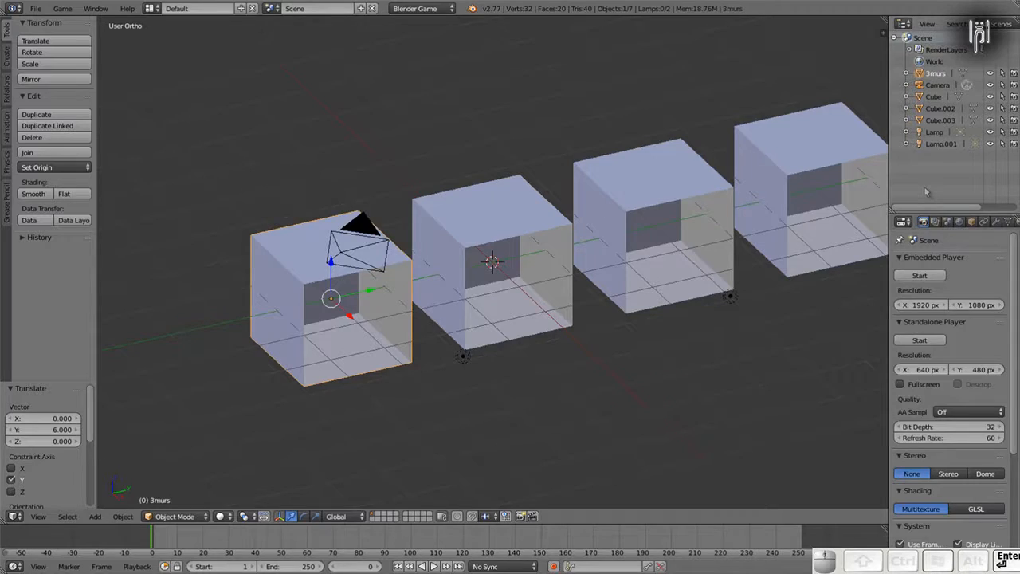
key("Right")
Step: Delete the front vertical edge of the original room's positive Y side wall in Edit Mode, removing that wall
right_click(458, 309)
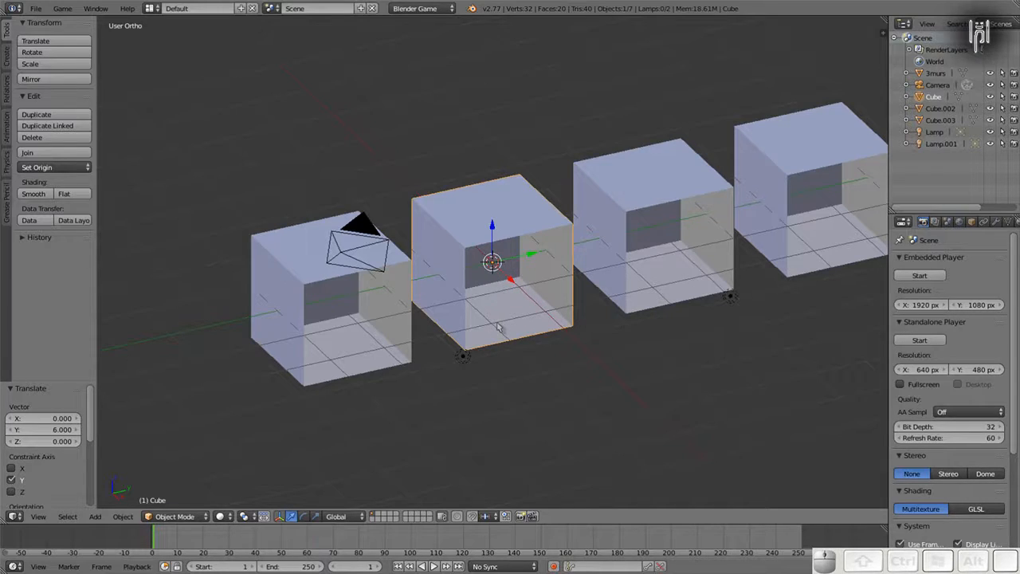
key("Tab")
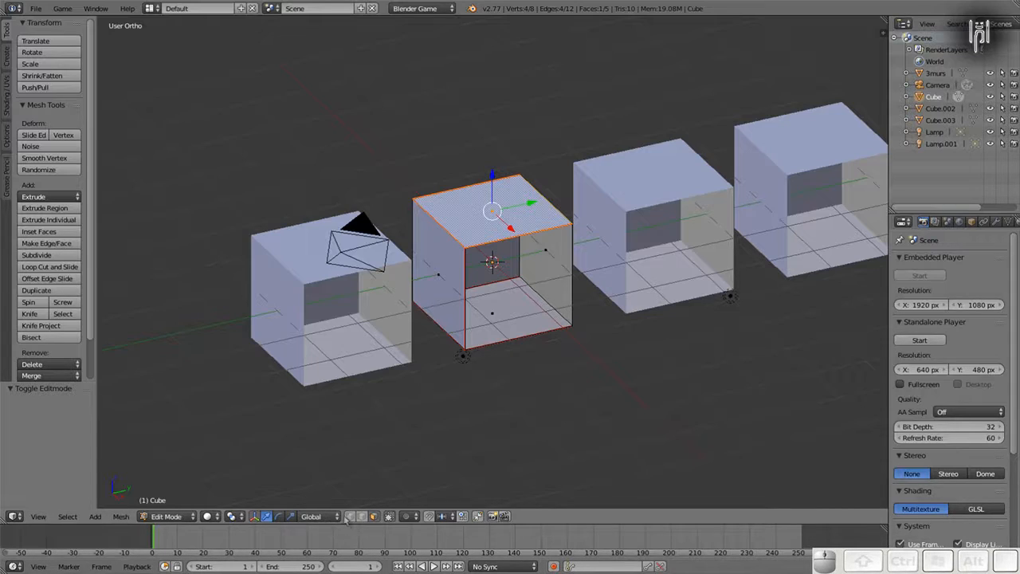
right_click(574, 279)
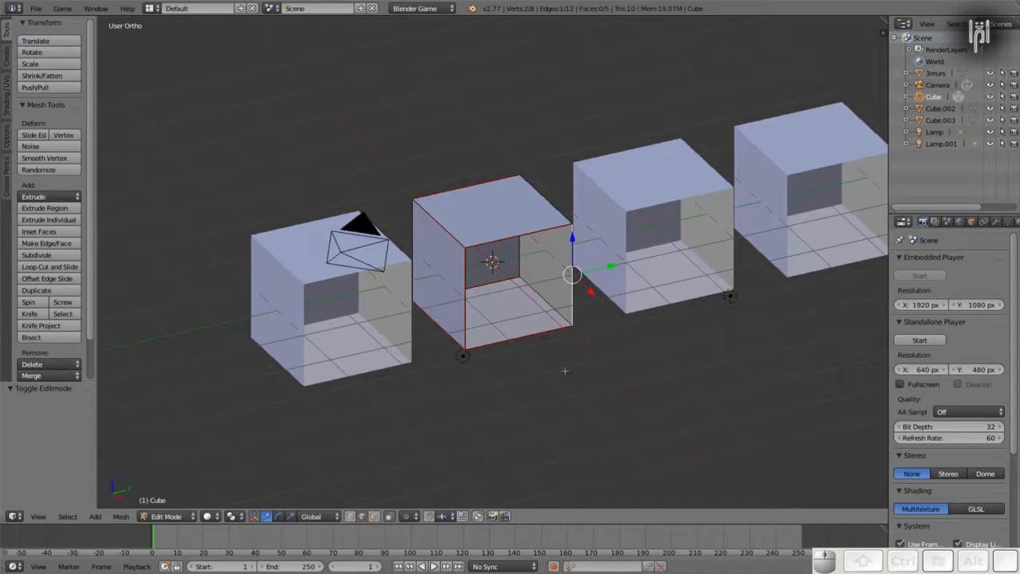
key("x")
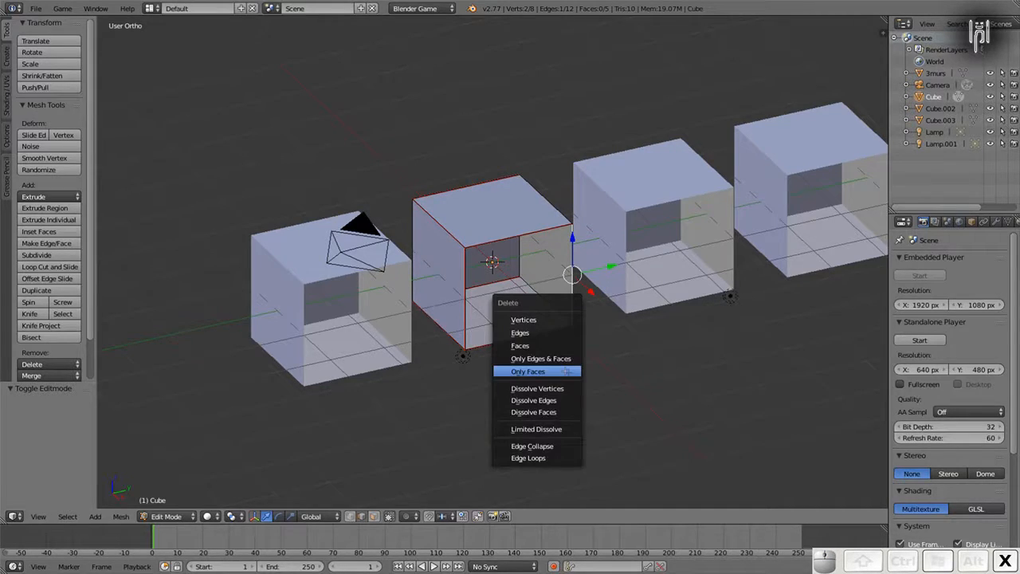
left_click(540, 333)
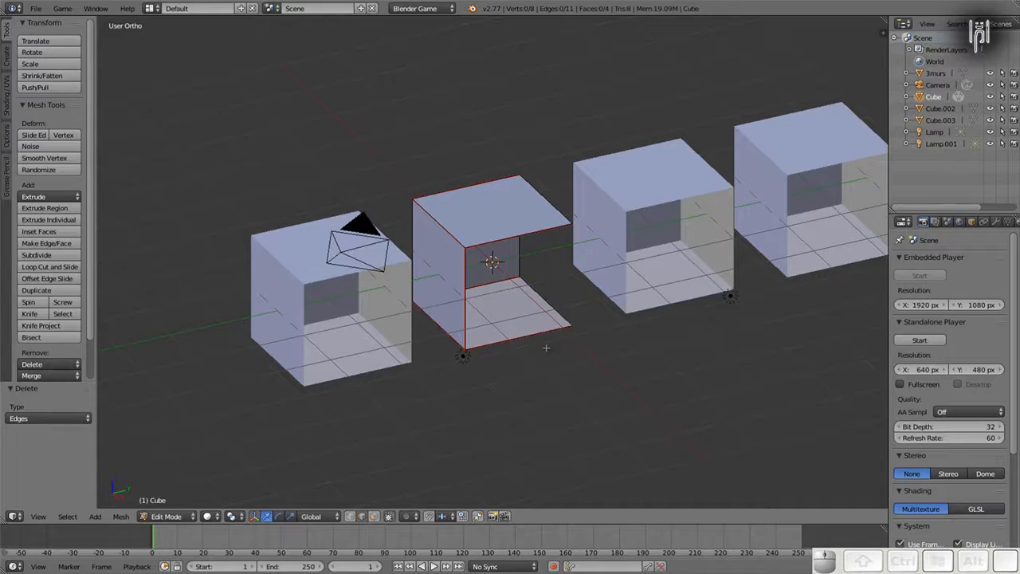
Step: Examine the row of rooms with Texture viewport shading from several angles and return to Solid shading
left_click(209, 515)
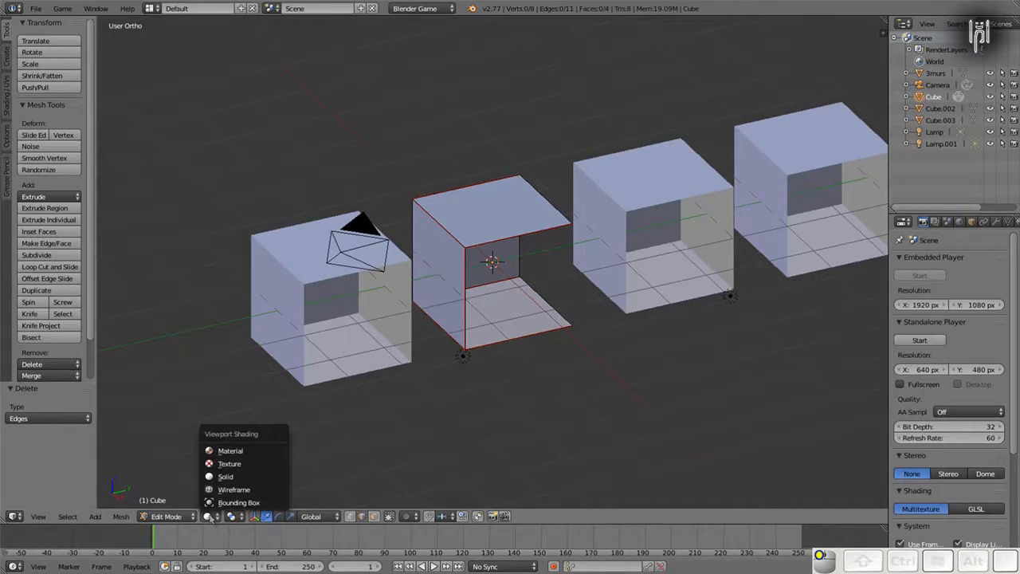
left_click(220, 465)
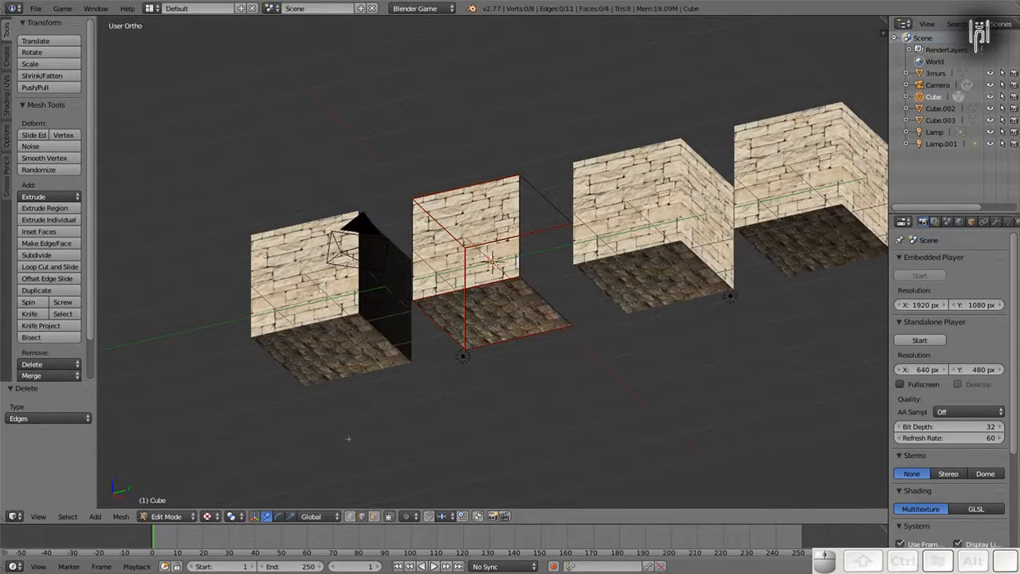
middle_click_drag(332, 414, 331, 414)
middle_click_drag(456, 435, 422, 434)
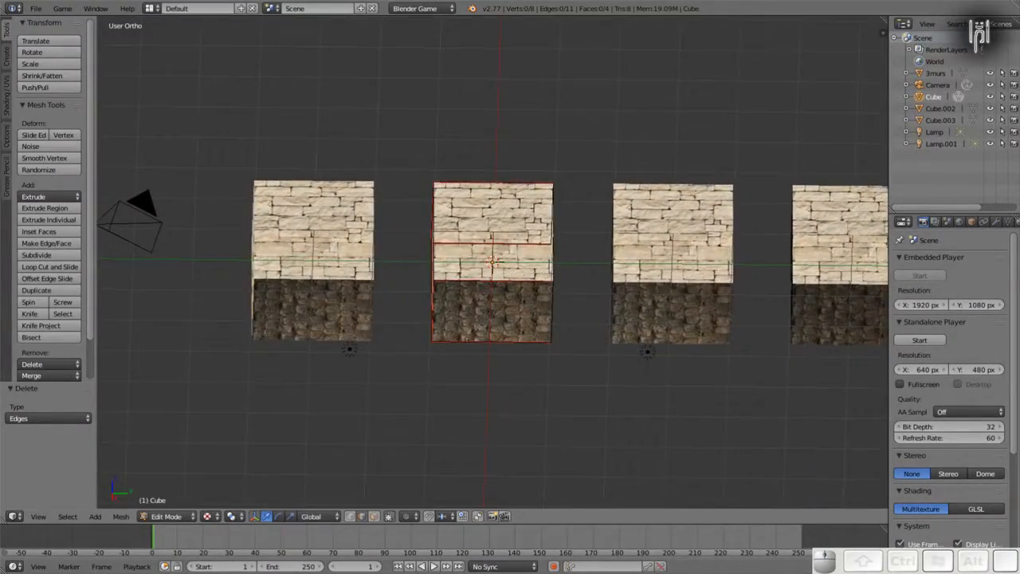
mouse_move(447, 391)
middle_mouse_down()
mouse_move(417, 369)
mouse_move(464, 388)
mouse_move(446, 371)
mouse_move(435, 398)
mouse_move(446, 406)
mouse_move(459, 402)
mouse_move(450, 389)
middle_mouse_up()
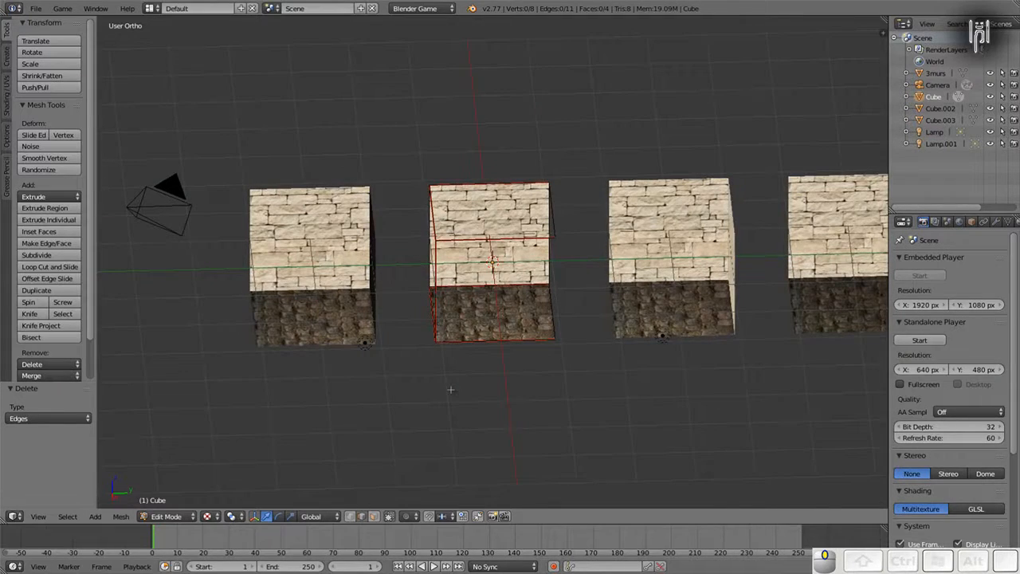
mouse_move(549, 405)
middle_mouse_down()
mouse_move(513, 396)
mouse_move(542, 412)
mouse_move(516, 388)
mouse_move(546, 404)
middle_mouse_up()
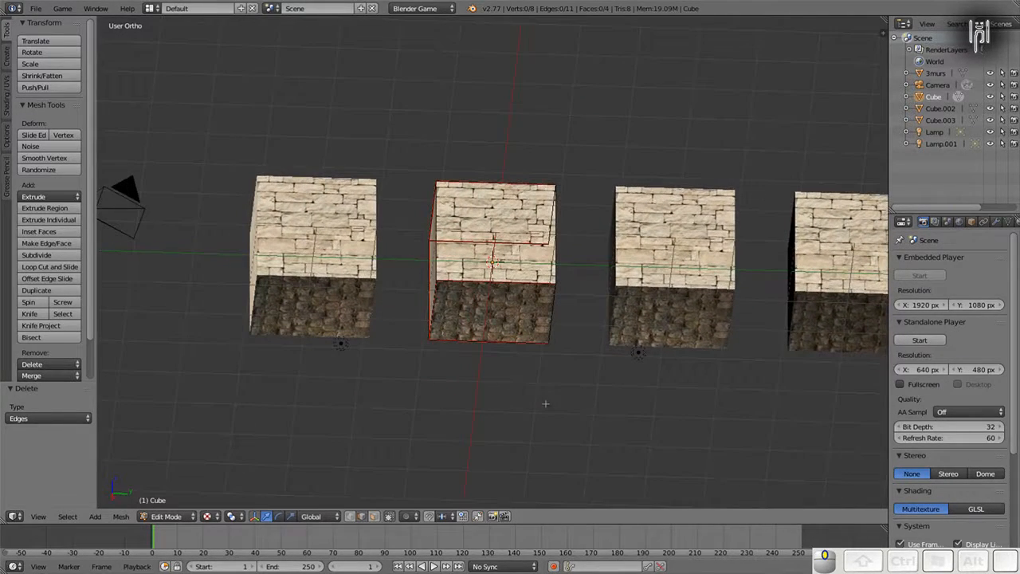
key("z")
key("z")
Step: Delete the back wall face of the third room in the row and return to Object Mode
mouse_move(633, 367)
middle_mouse_down()
mouse_move(637, 335)
mouse_move(652, 347)
mouse_move(644, 343)
middle_mouse_up()
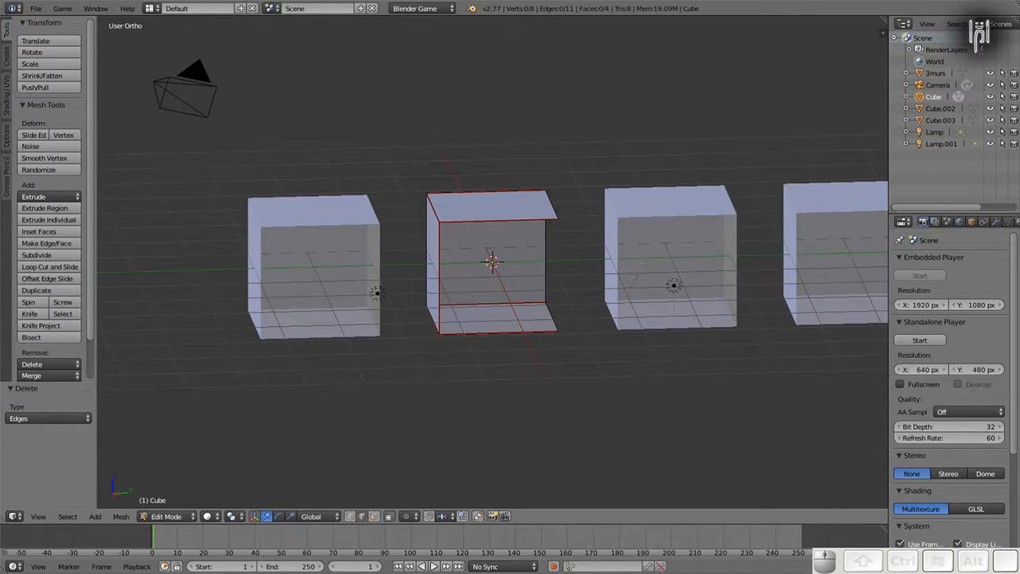
key("Tab")
right_click(646, 261)
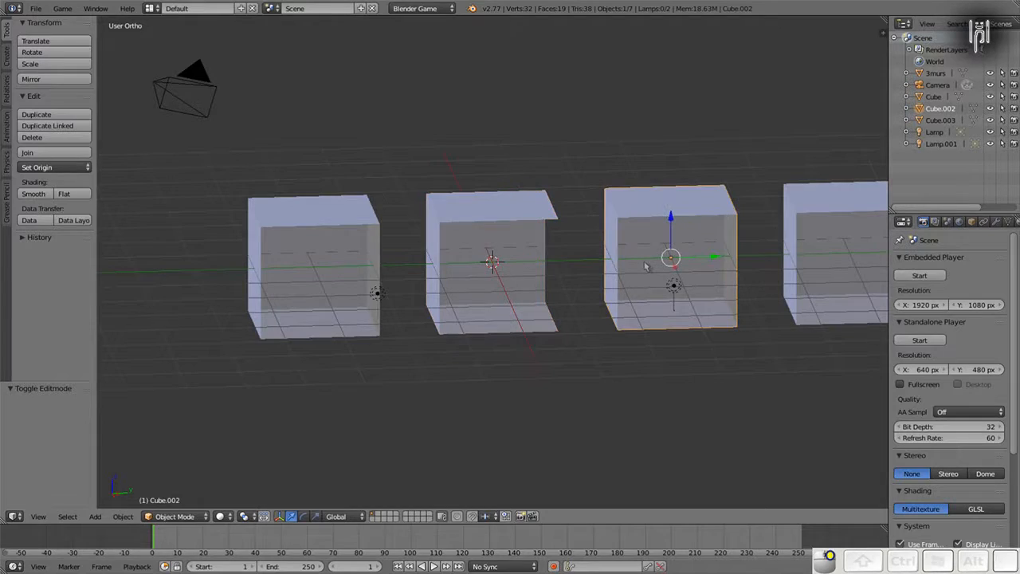
key("Tab")
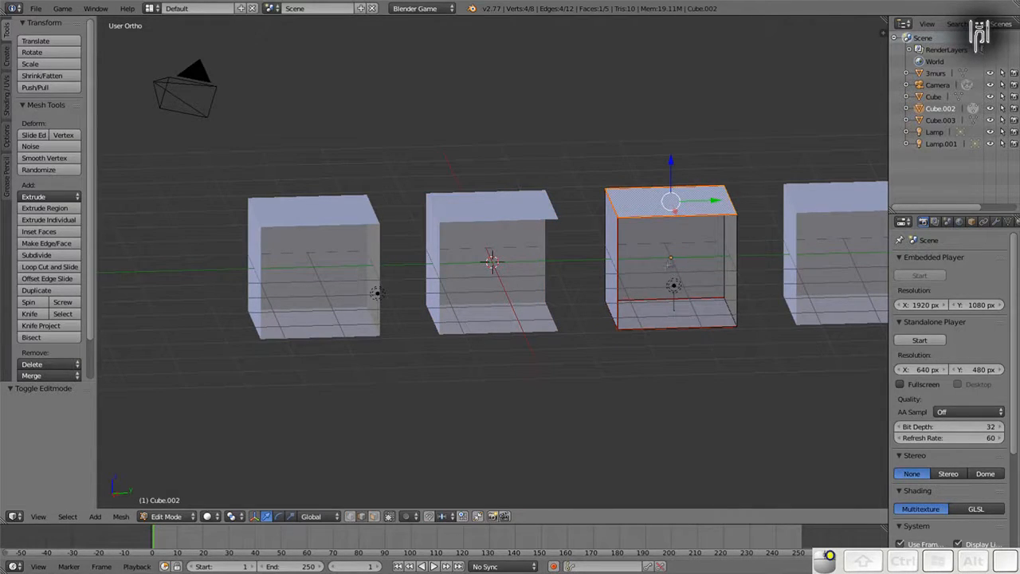
left_click(373, 516)
right_click(668, 260)
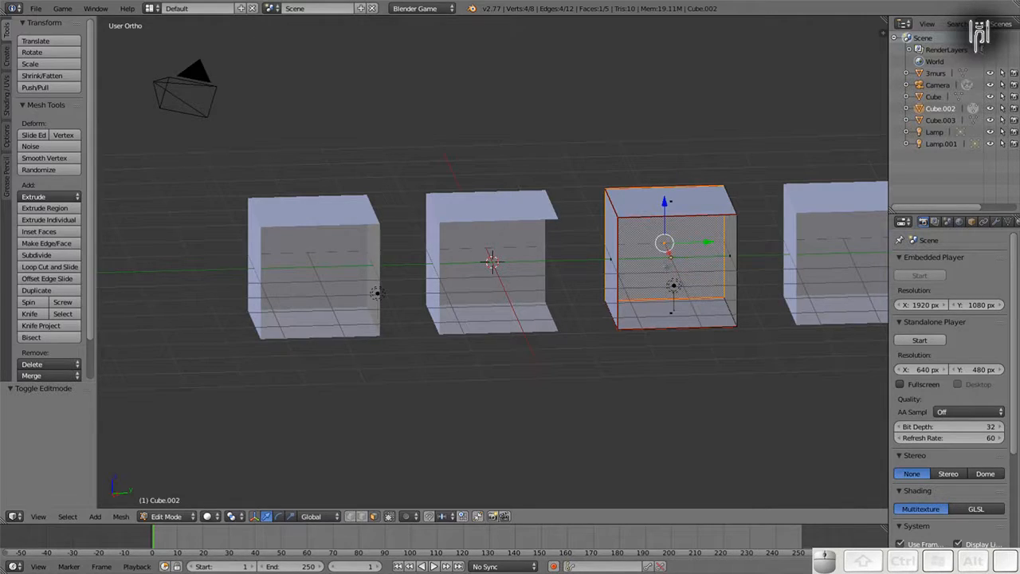
key("x")
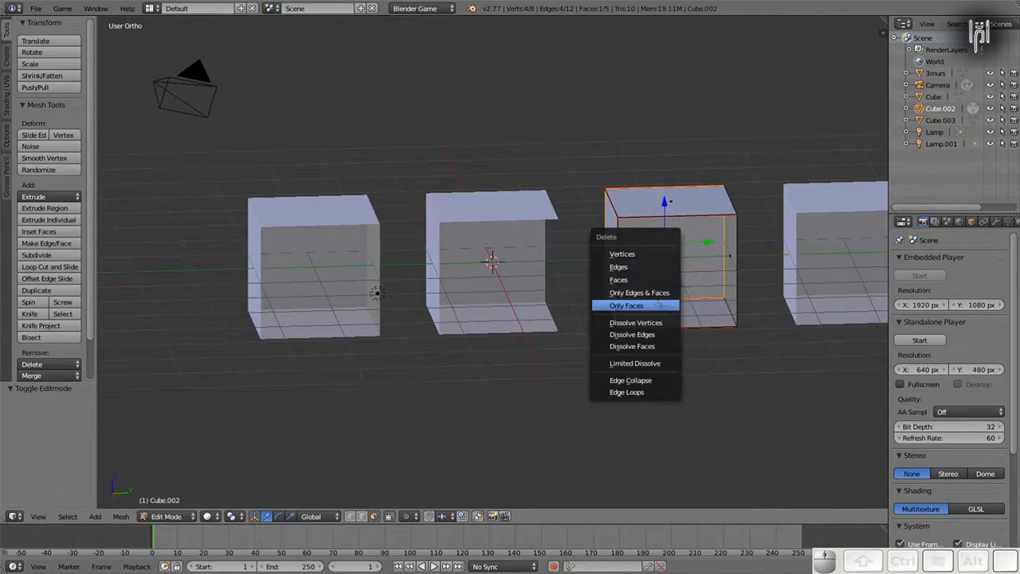
left_click(659, 296)
key("Tab")
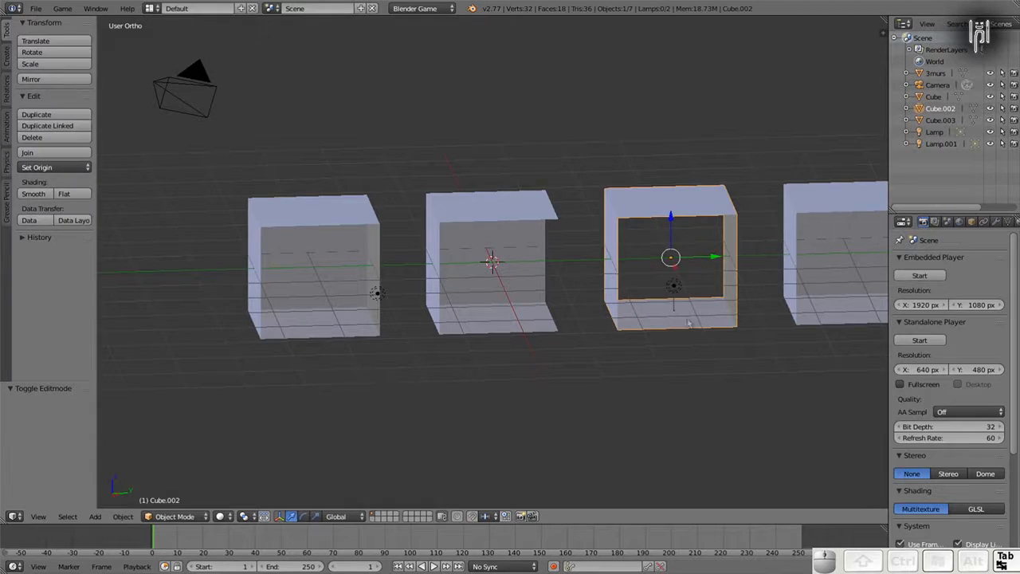
Step: Delete both front vertical edges of the fourth room in Edit Mode, removing its two side walls, and return to Object Mode
middle_click_drag(725, 309, 582, 311, "shift")
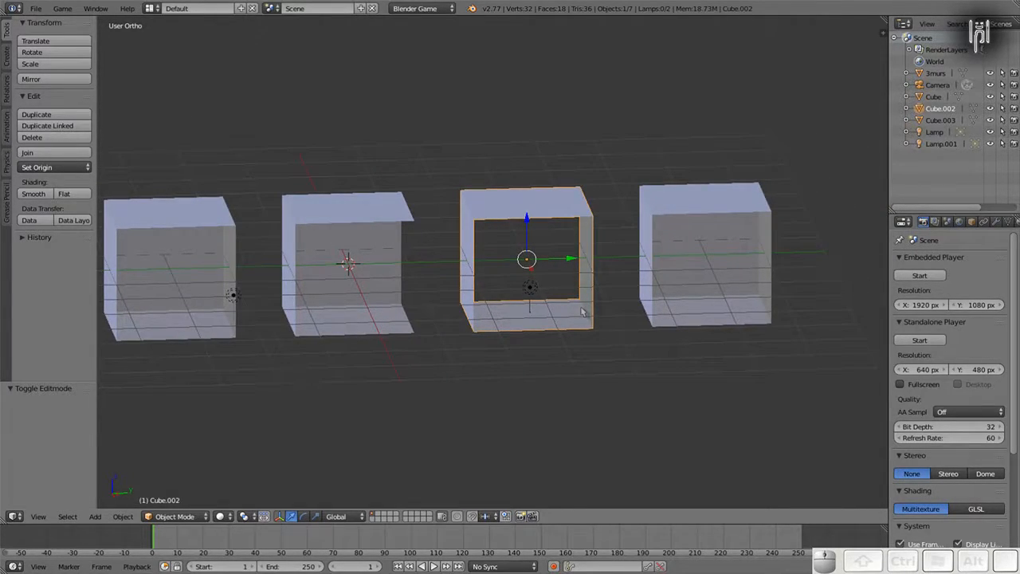
right_click(661, 280)
key("Tab")
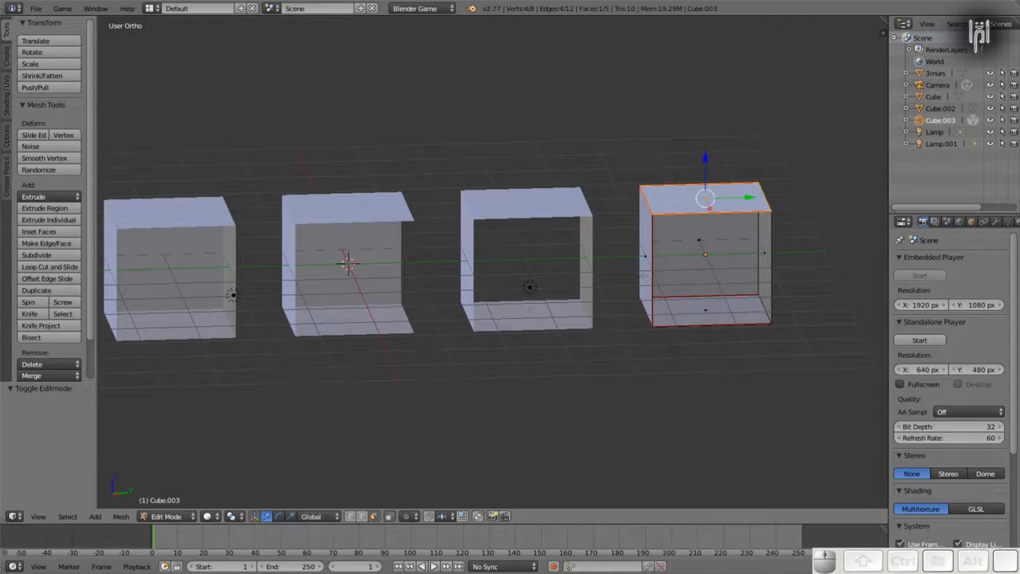
right_click(647, 257)
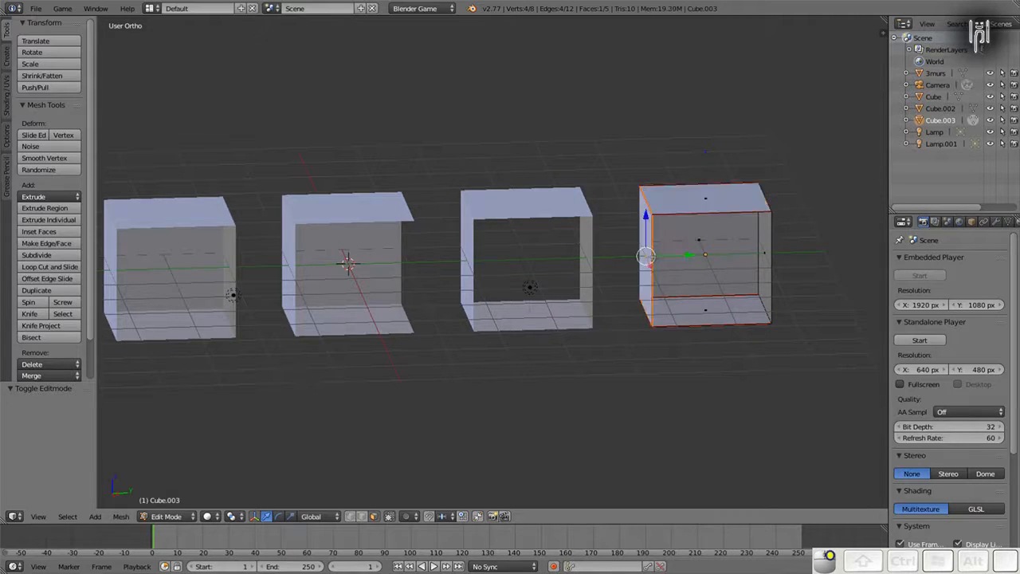
key("shift")
left_click(650, 256)
left_click(753, 271, "shift")
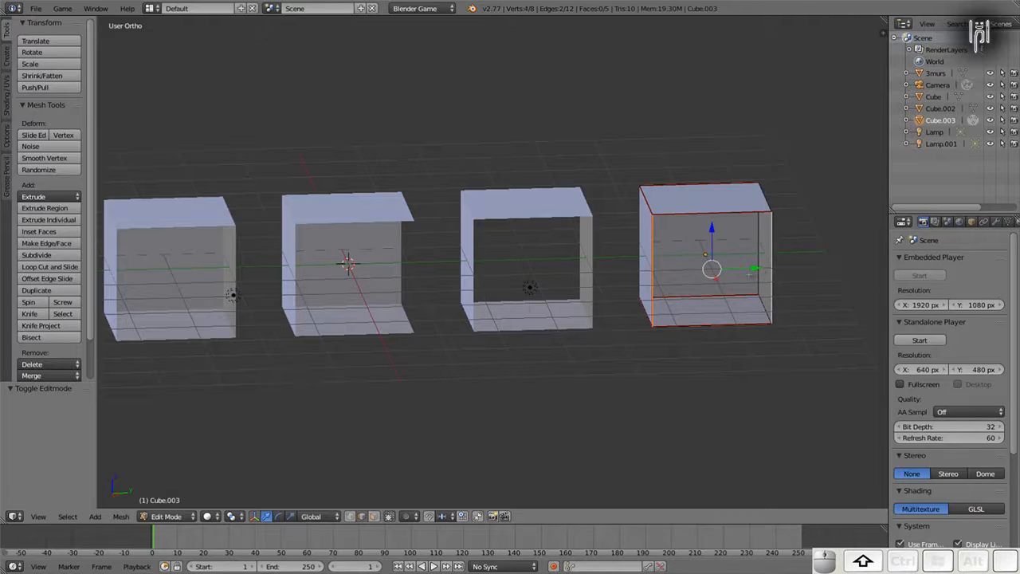
key("x")
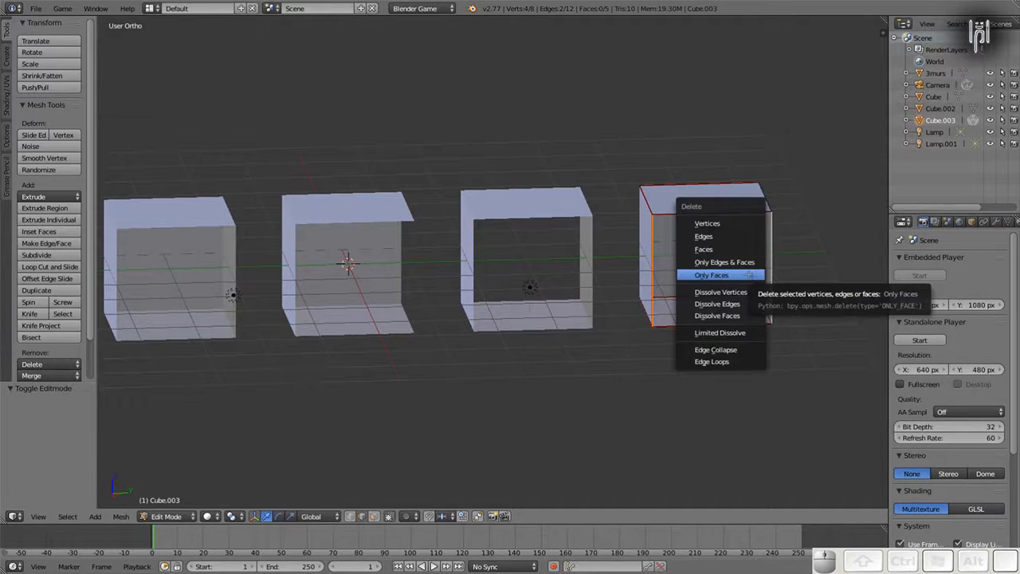
left_click(728, 237)
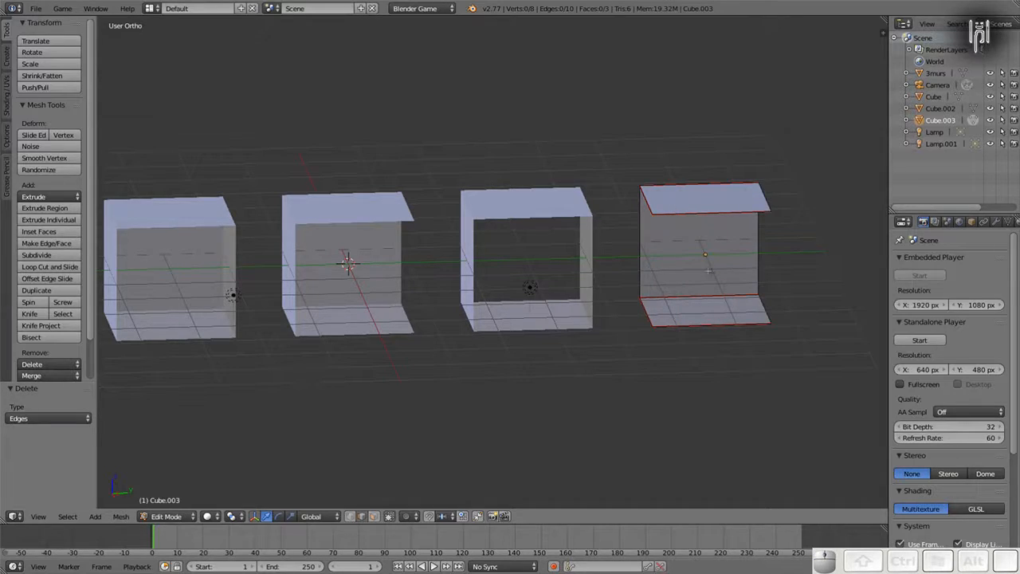
key("Tab")
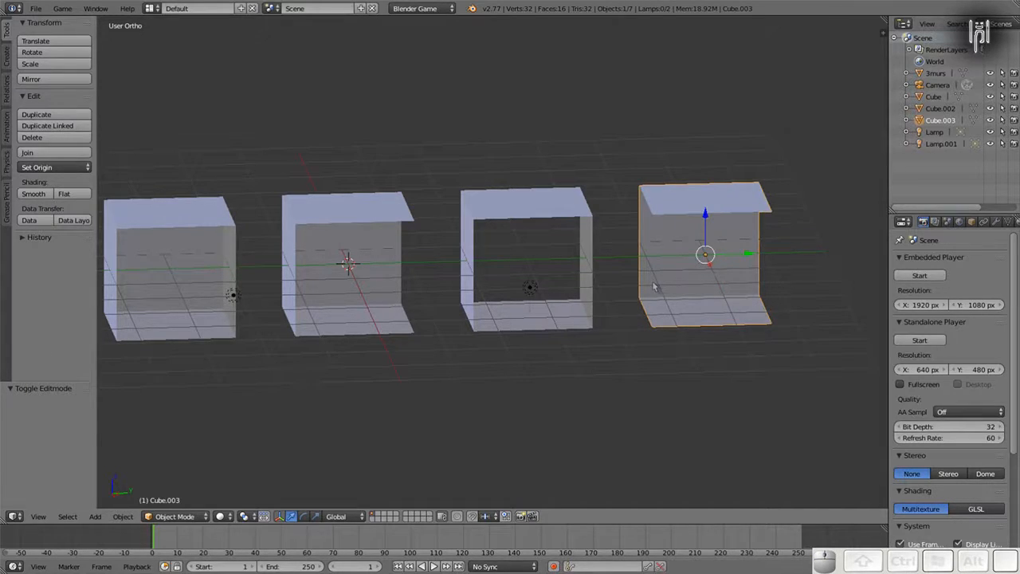
Step: Examine the row of four rooms from several angles in Wireframe shading and return to Solid shading
mouse_move(363, 316)
middle_mouse_down()
mouse_move(318, 313)
mouse_move(361, 355)
mouse_move(359, 319)
middle_mouse_up()
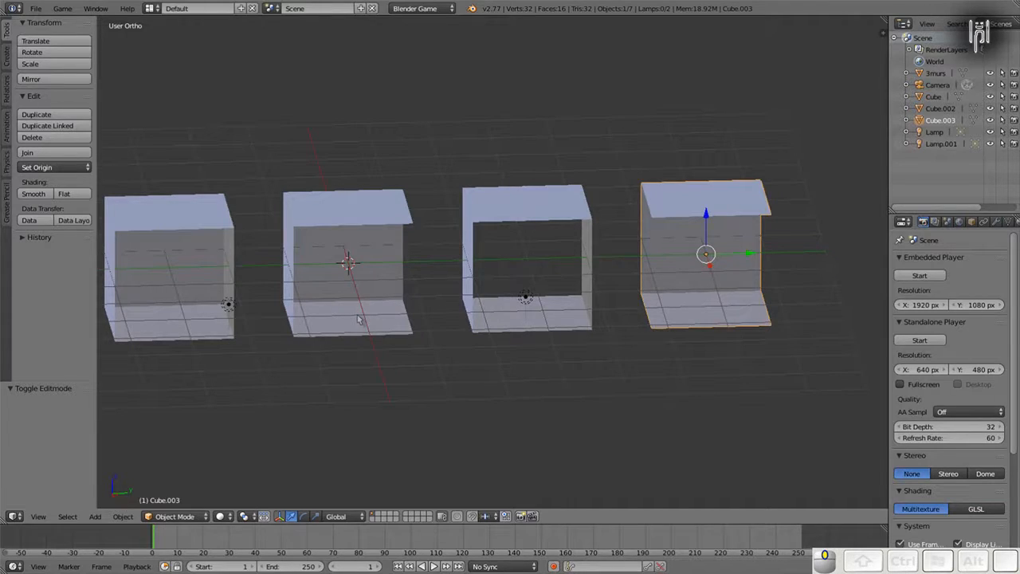
scroll(358, 320, "down", 1)
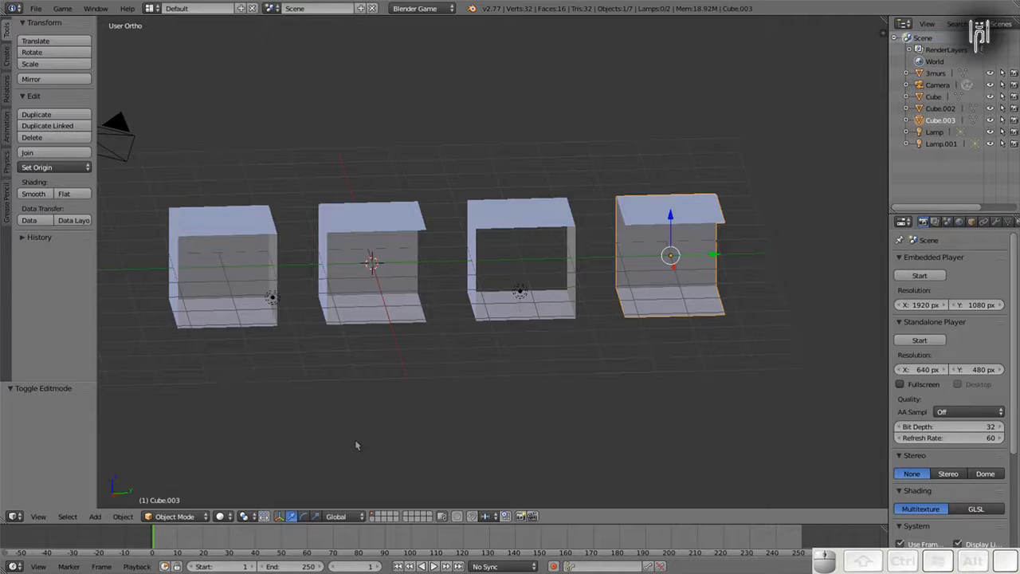
key("z")
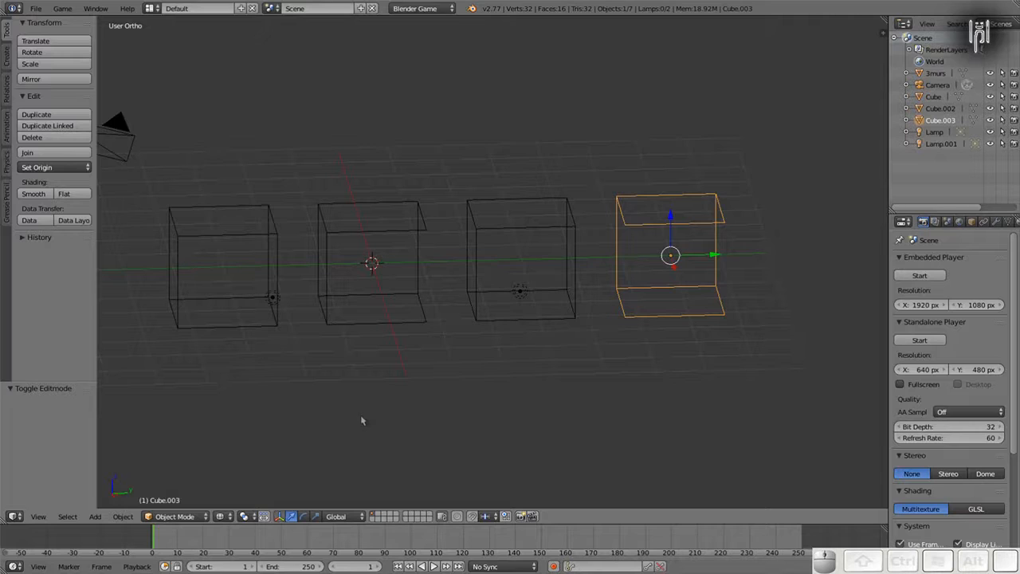
key("KP_1")
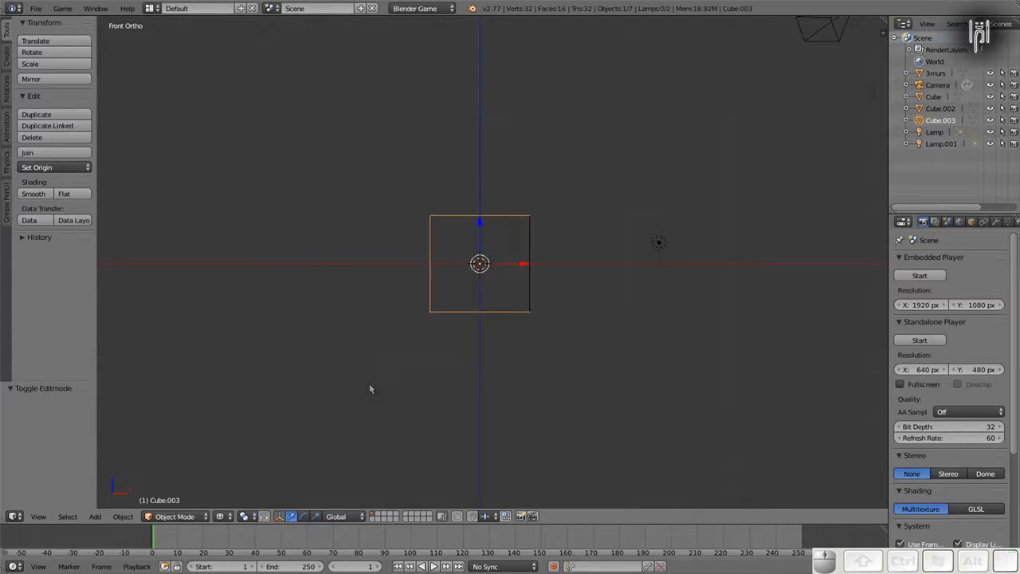
middle_click_drag(369, 389, 341, 420)
scroll(305, 457, "down", 5)
scroll(394, 372, "up", 3)
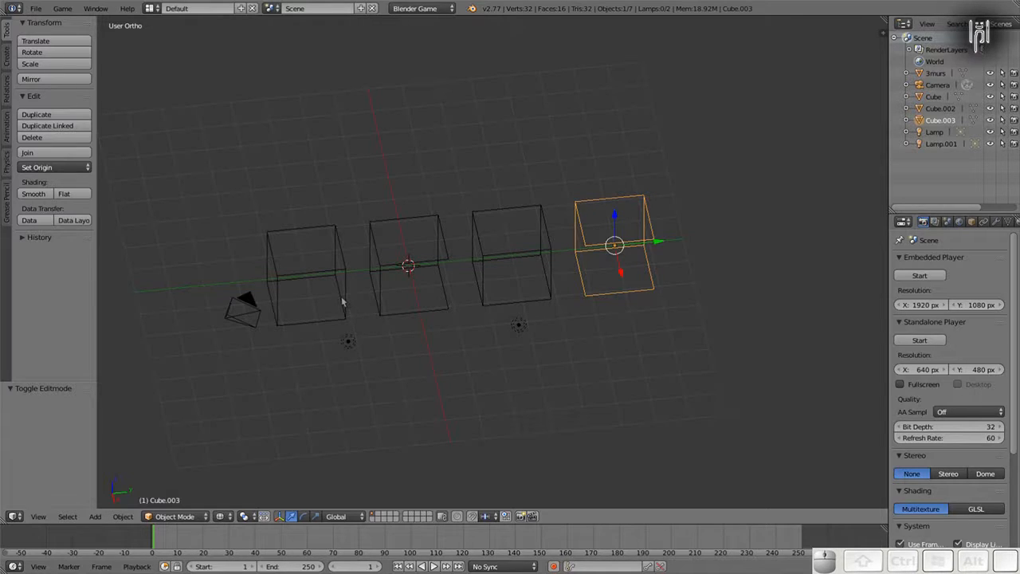
mouse_move(475, 290)
middle_mouse_down()
mouse_move(463, 269)
mouse_move(423, 298)
mouse_move(480, 303)
middle_mouse_up()
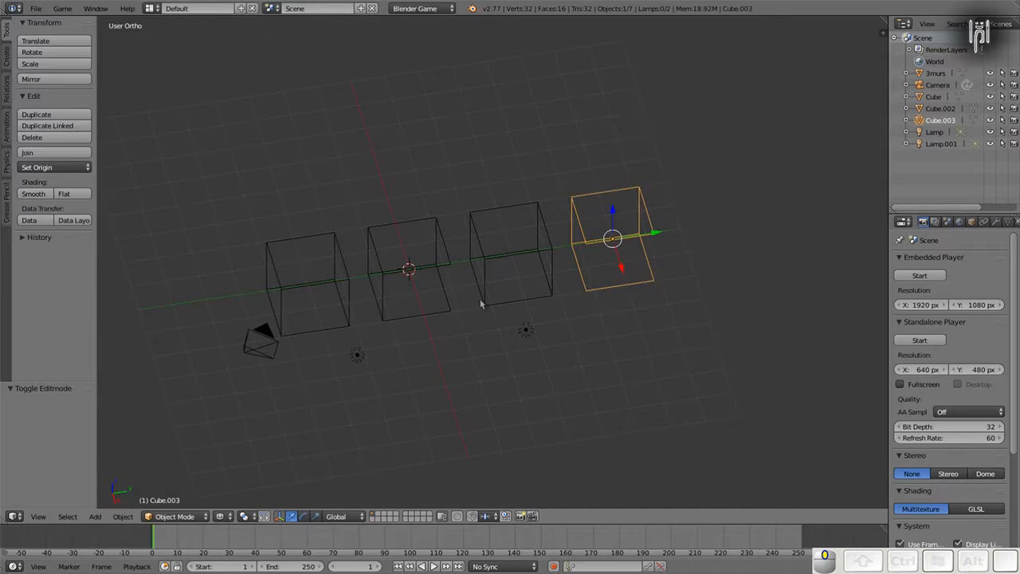
scroll(483, 302, "down", 4)
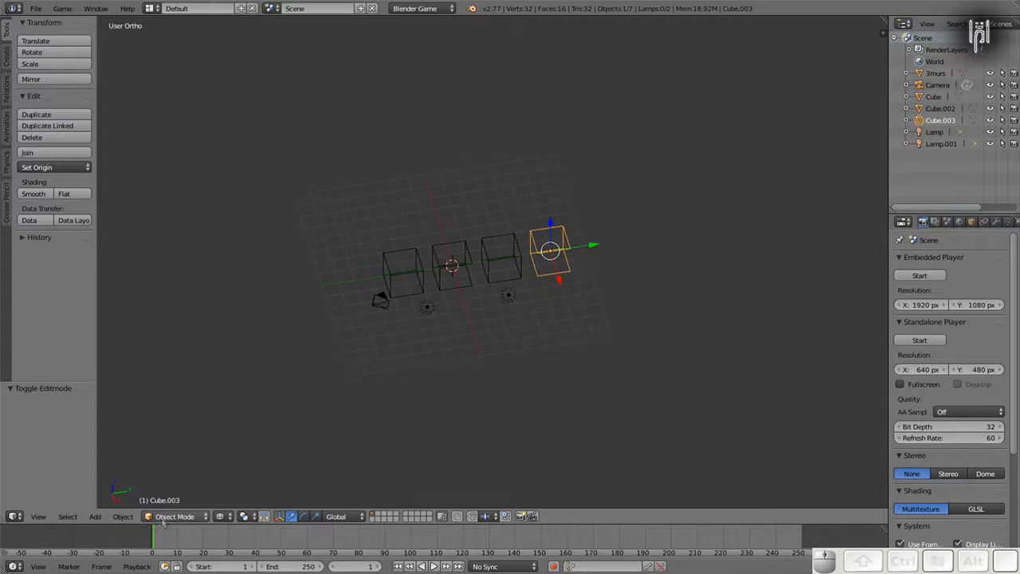
left_click(244, 516)
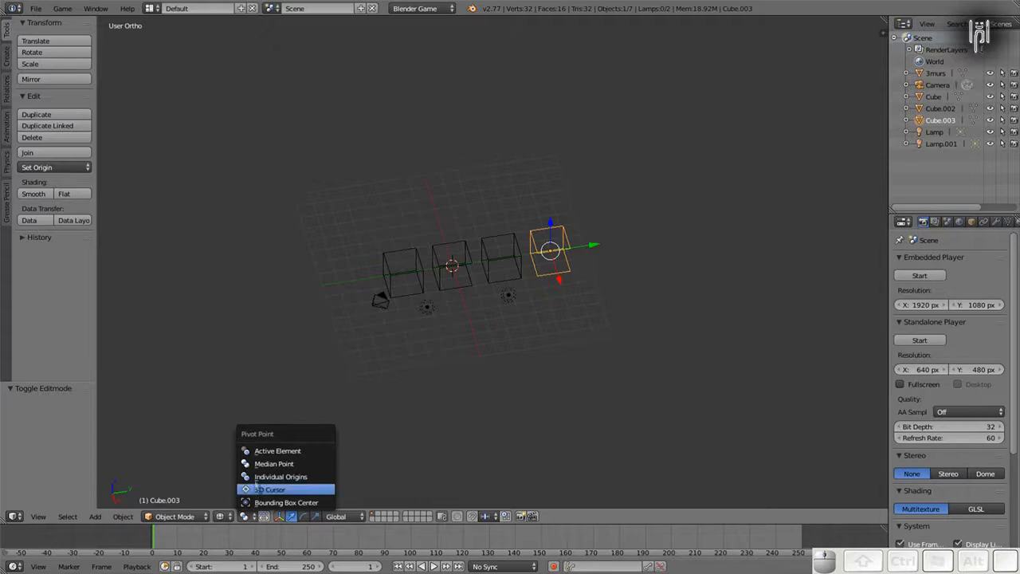
left_click(220, 516)
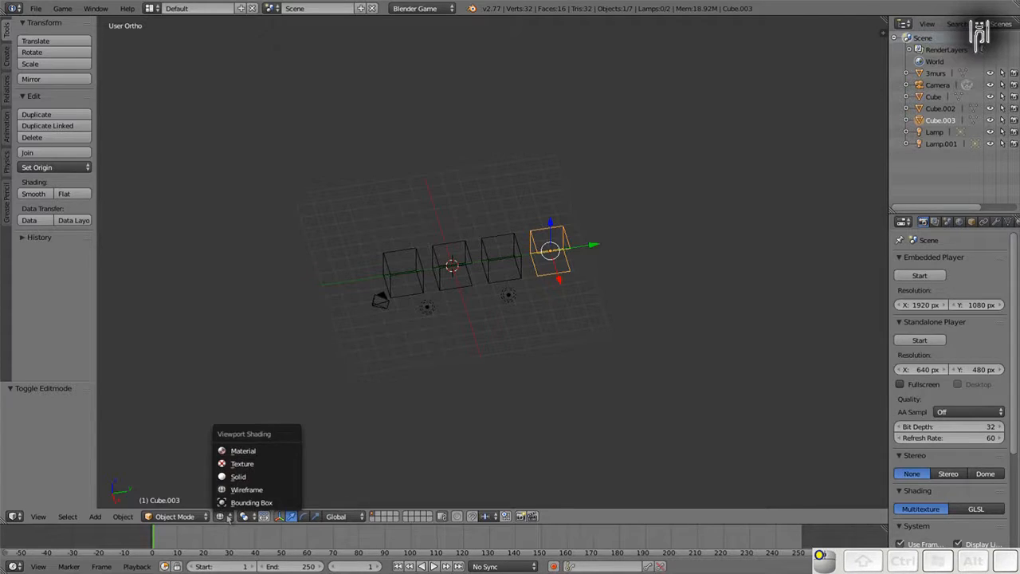
left_click(233, 476)
middle_click_drag(355, 376, 380, 338)
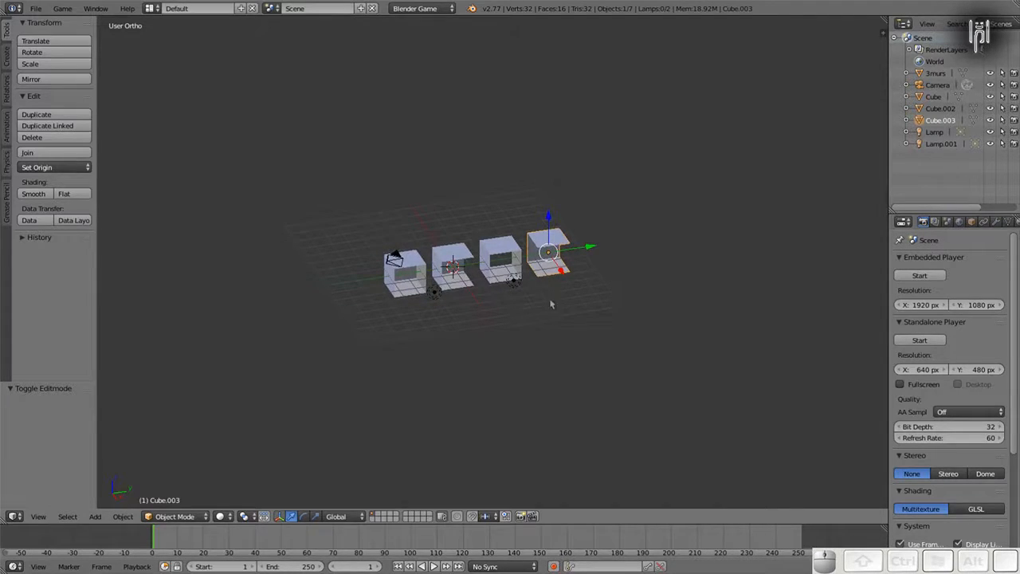
scroll(546, 316, "up", 3)
scroll(546, 318, "up", 1)
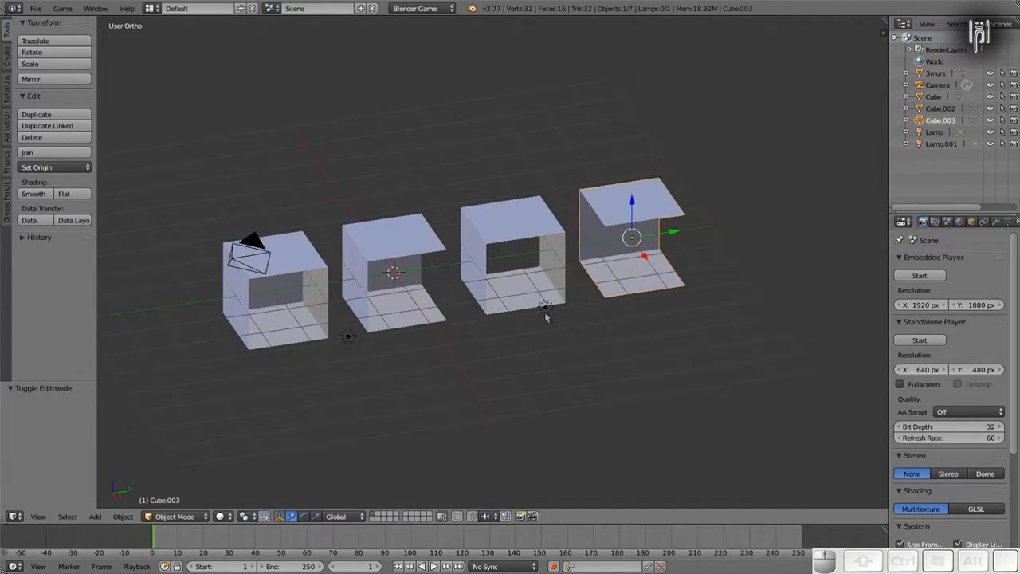
scroll(546, 317, "down", 2)
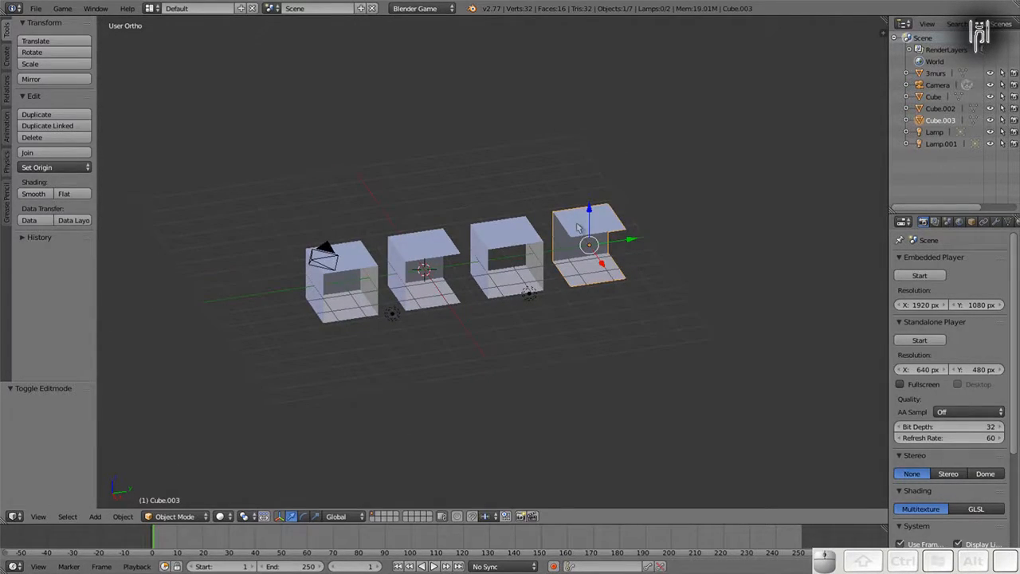
Step: Select all four rooms and duplicate them in place
right_click(359, 279)
right_click(426, 260, "shift")
right_click(507, 249, "shift")
right_click(588, 235, "shift")
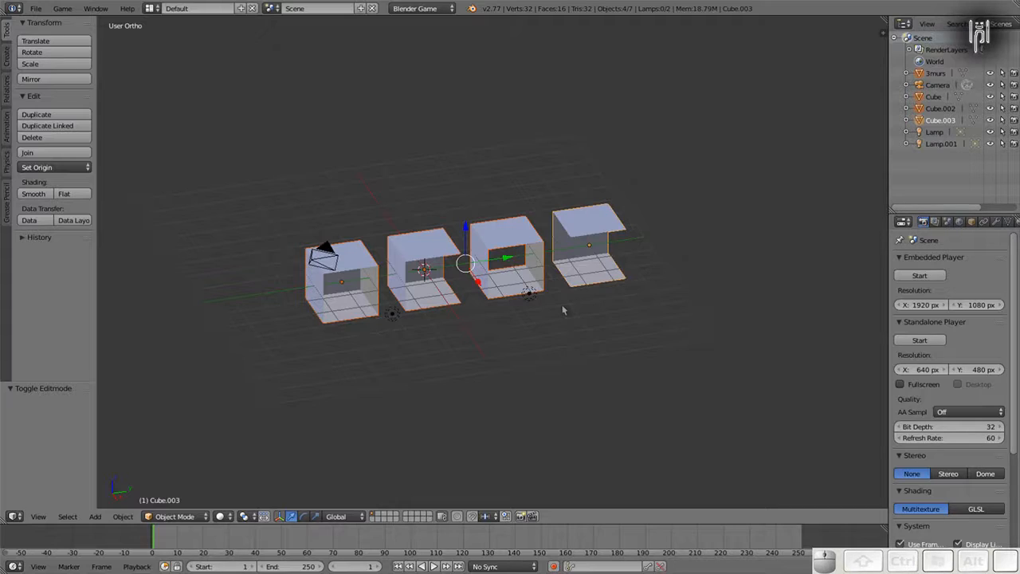
key("shift+d")
key("Escape")
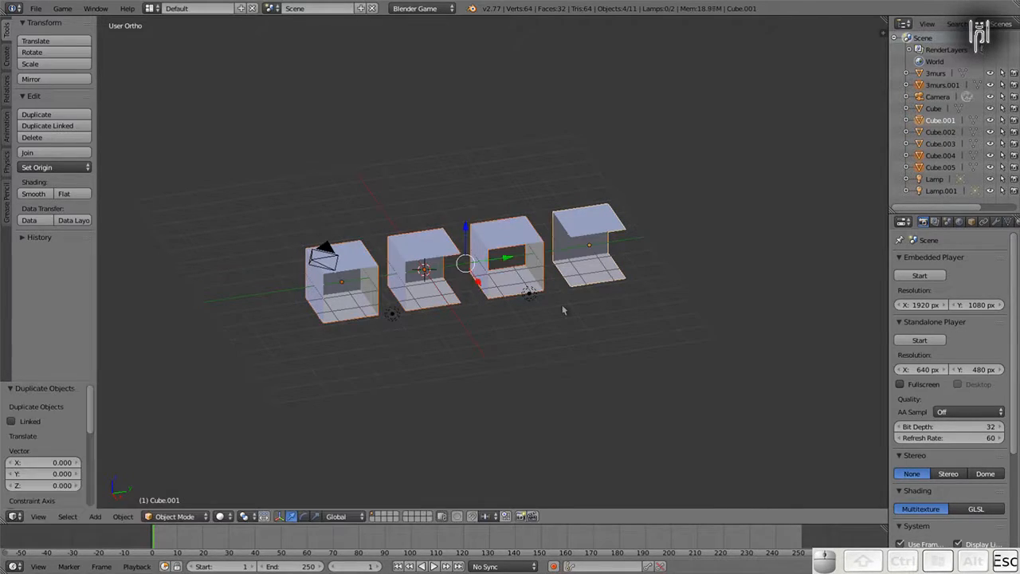
Step: Move the duplicated rooms to layer 11 and display only that layer
key("m")
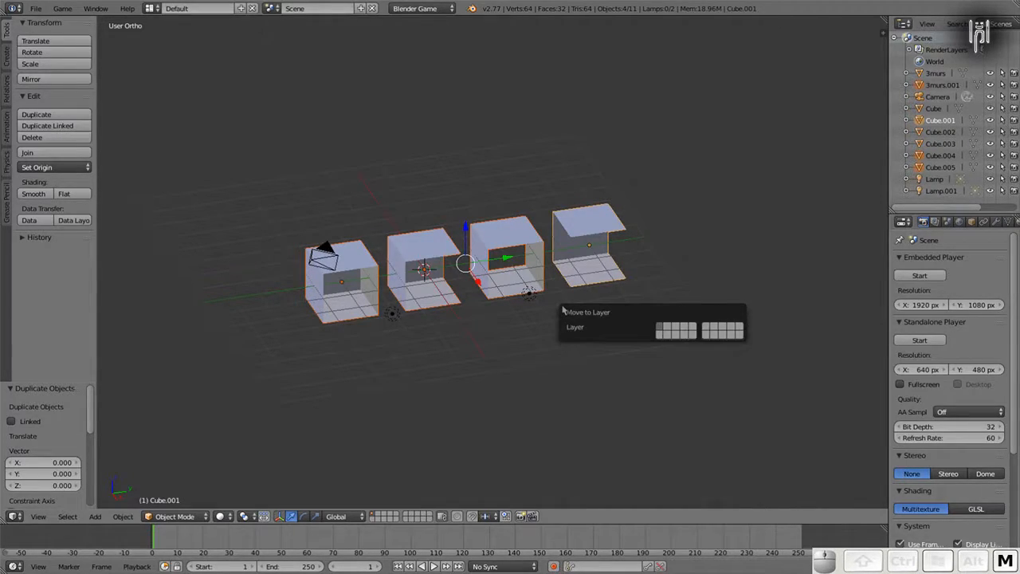
left_click(658, 333)
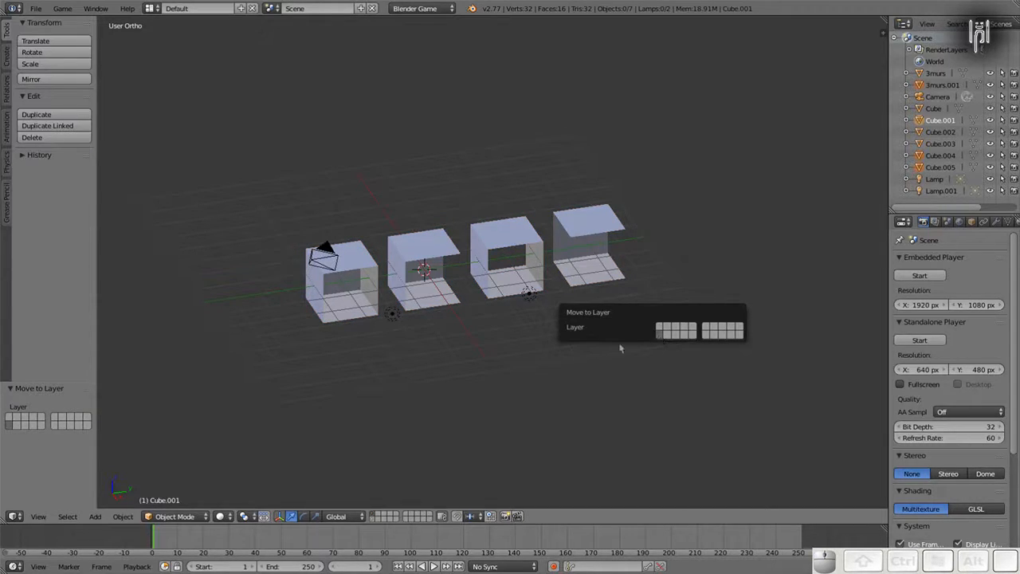
left_click(372, 519)
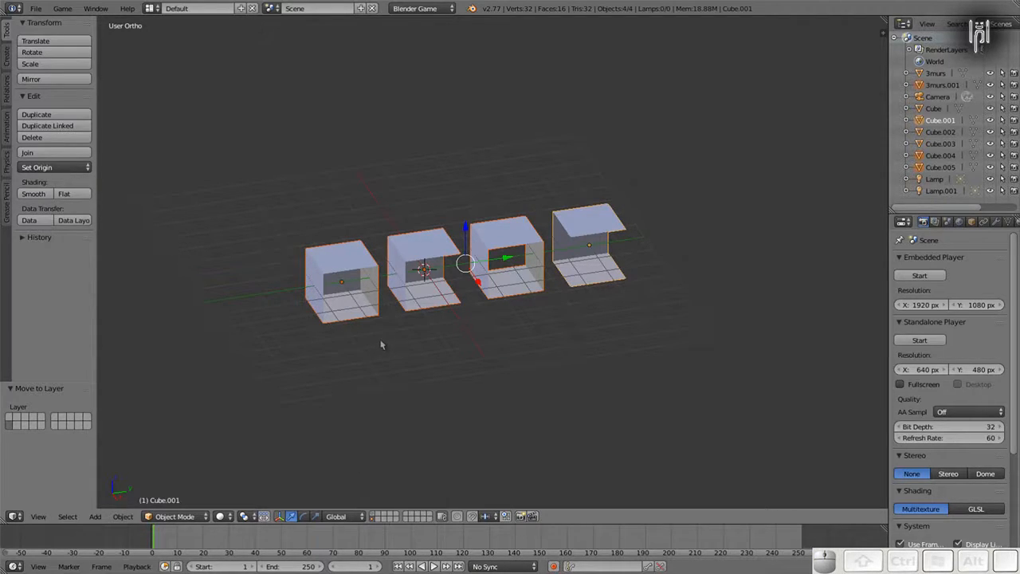
Step: Move the room without side walls -8 units along X, snapped to the grid
right_click(578, 222)
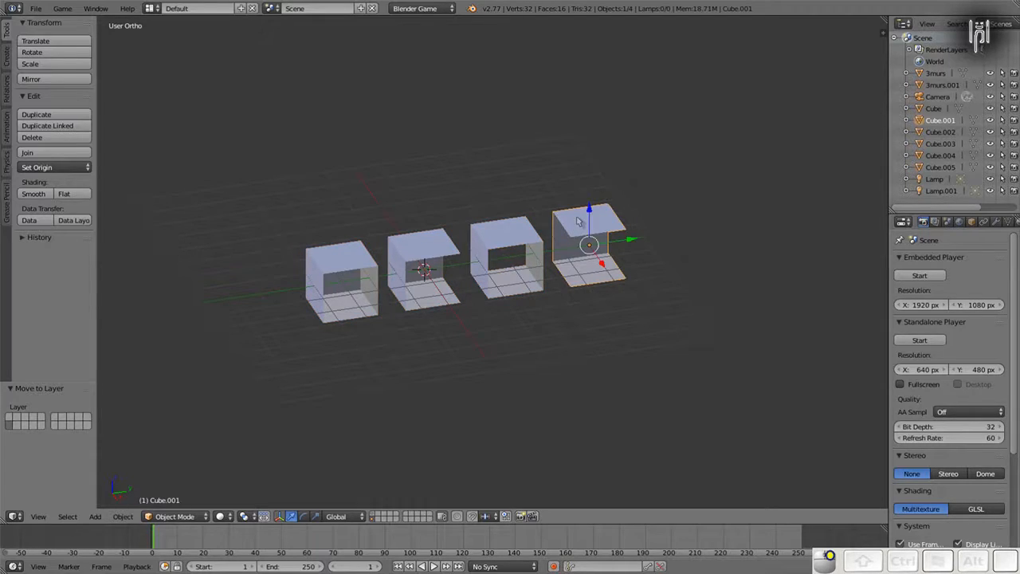
left_click(603, 267)
left_click_drag(603, 268, 522, 174)
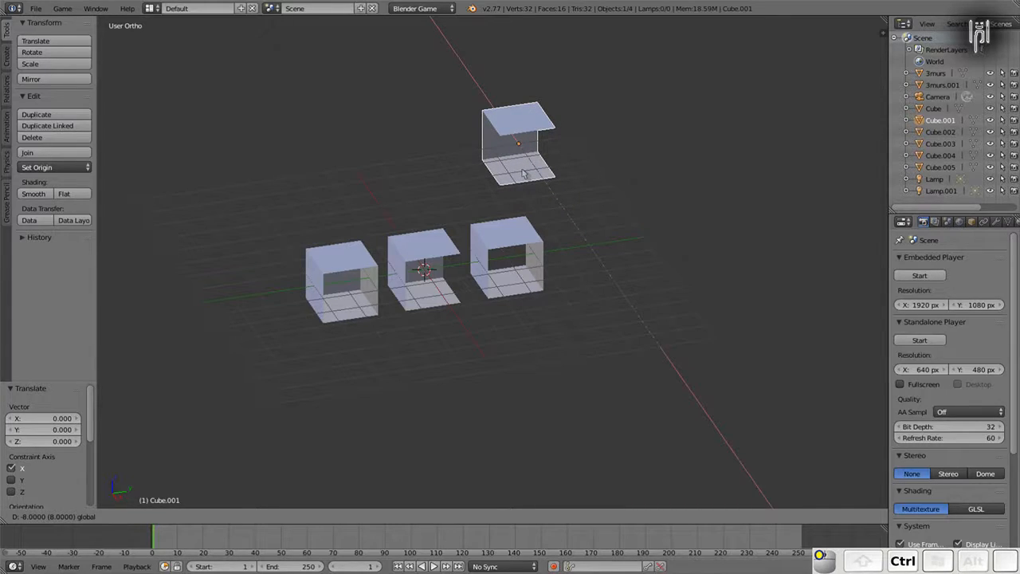
left_click_drag(523, 173, 523, 176, "ctrl")
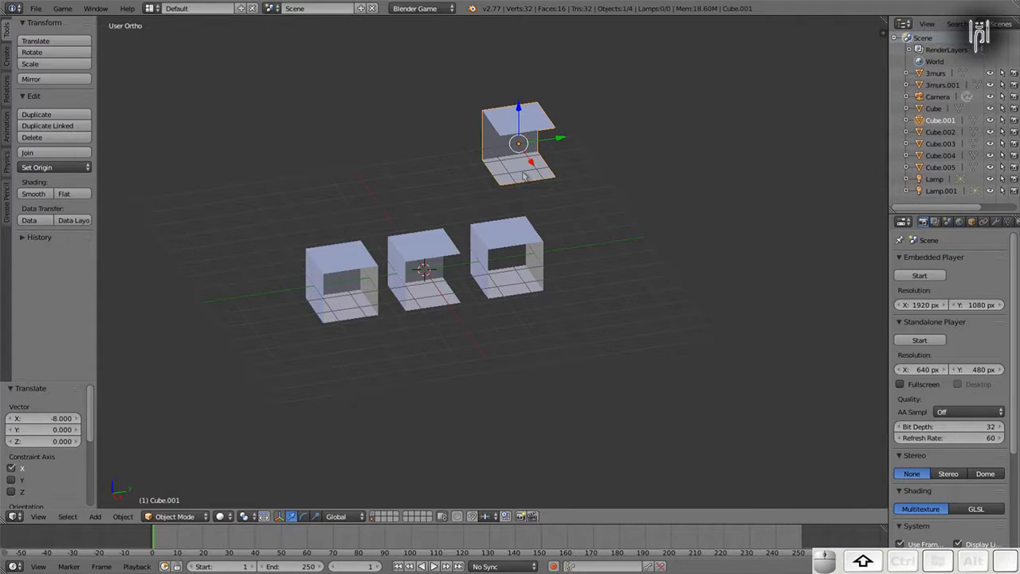
Step: Extend the moved room into a three-module corridor by duplicating it -2 along Y and placing a copy of that duplicate 4 along Y
key("shift+d")
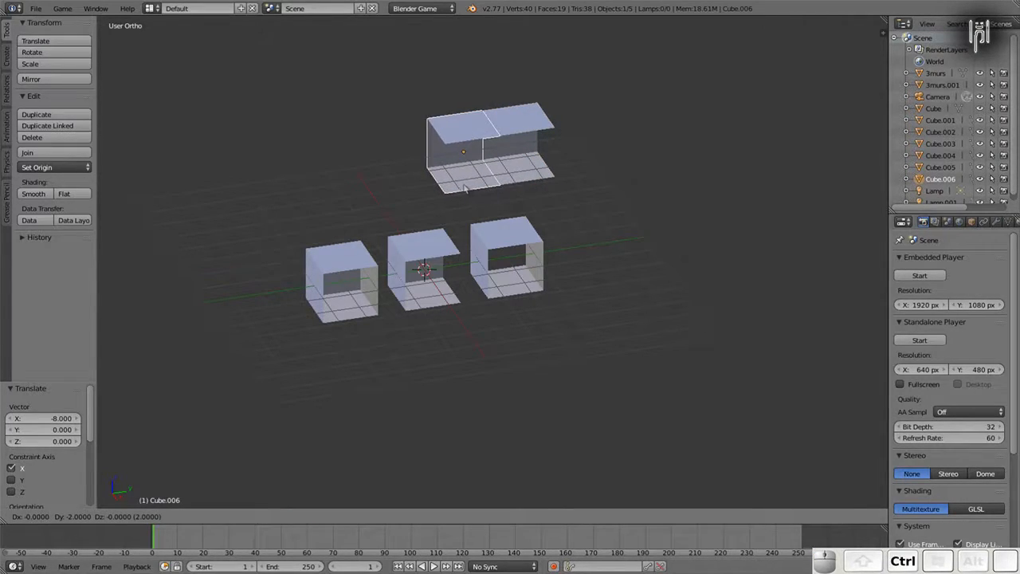
left_click(465, 188, "ctrl")
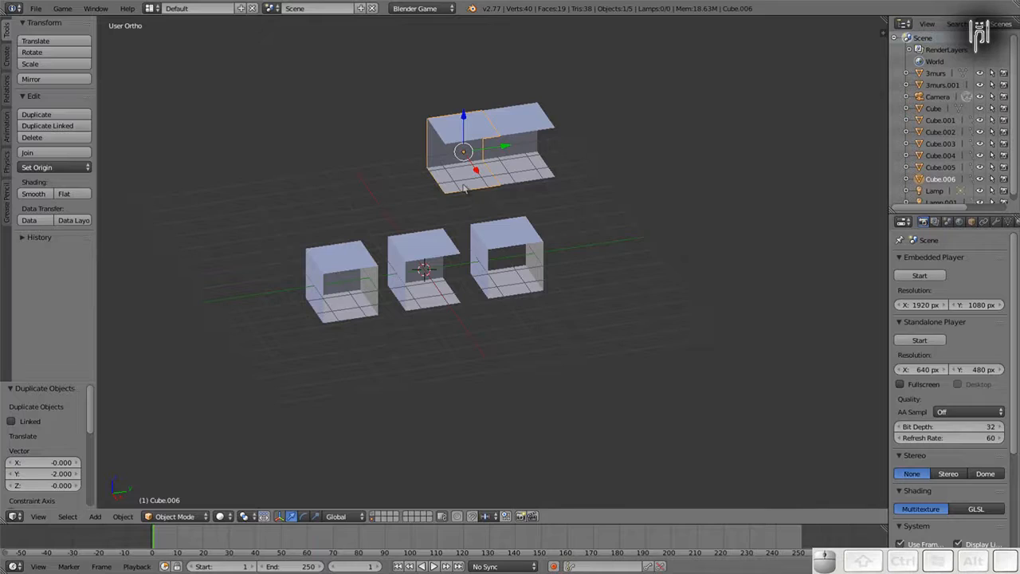
key("shift+d")
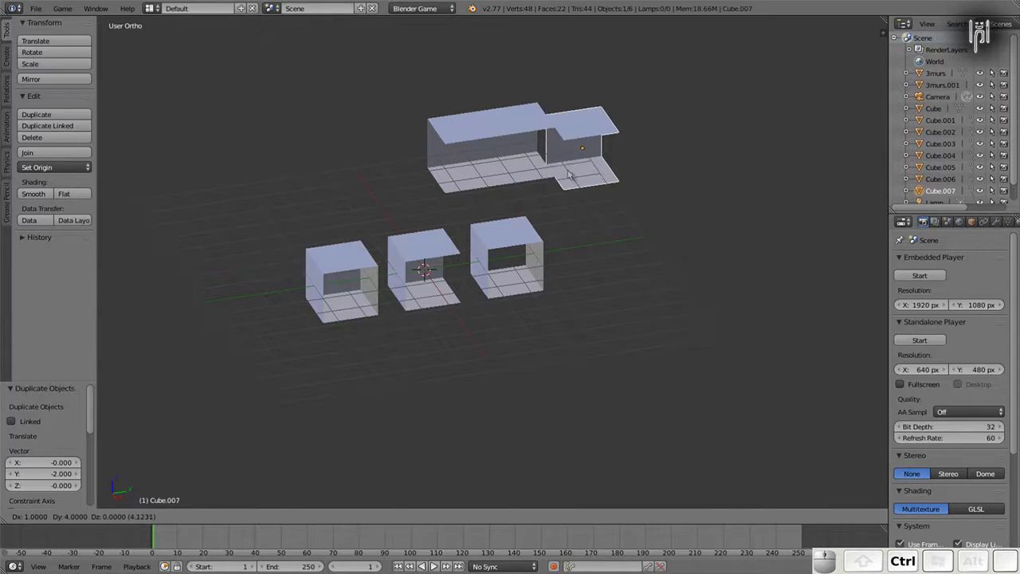
key("Escape")
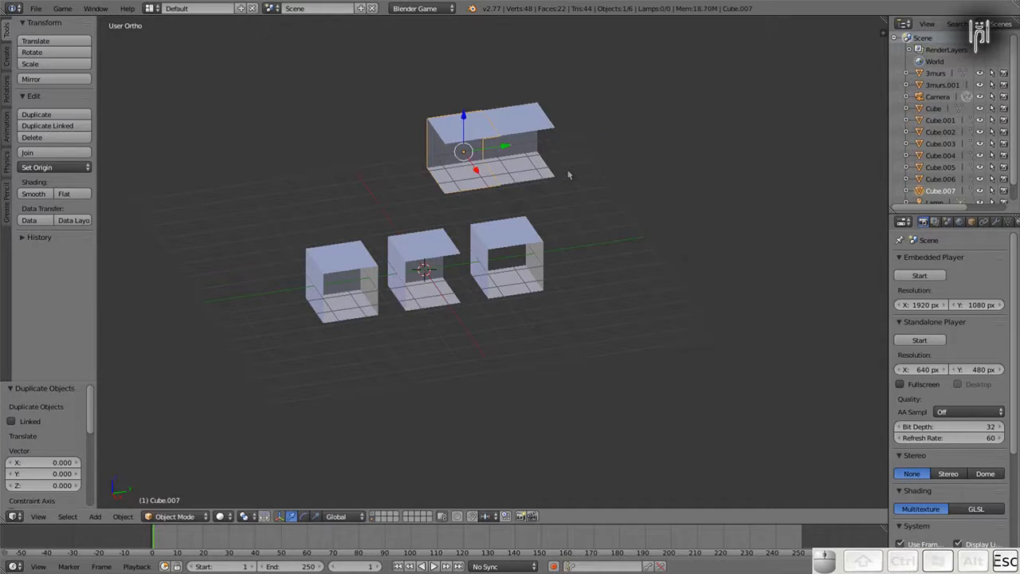
left_click(504, 149)
left_click_drag(504, 150, 612, 144, "ctrl")
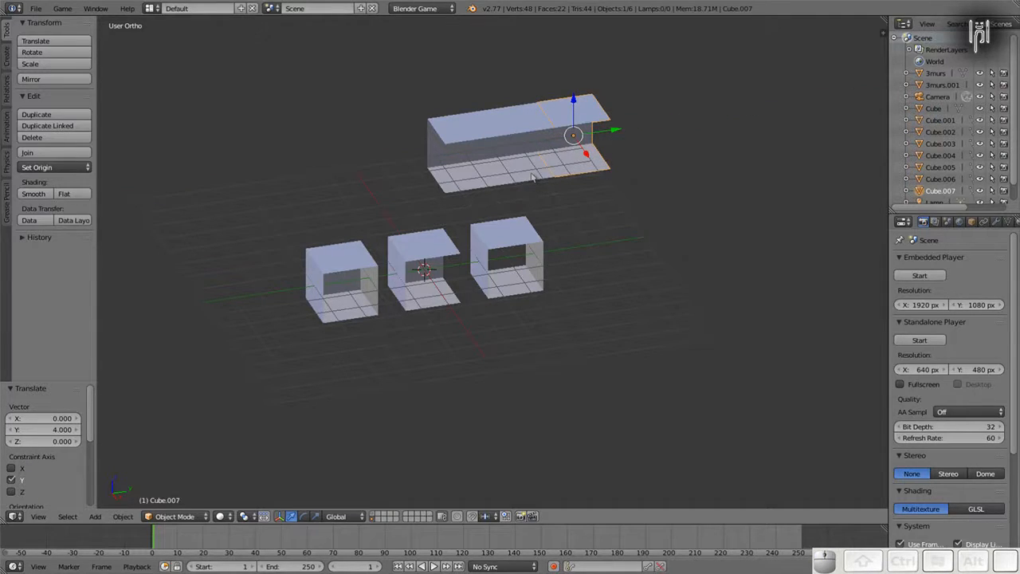
Step: Duplicate the two-walled corner room at the origin by X 1, Y 7, Z 3, and rotate the copy 90° in top view
right_click(401, 263)
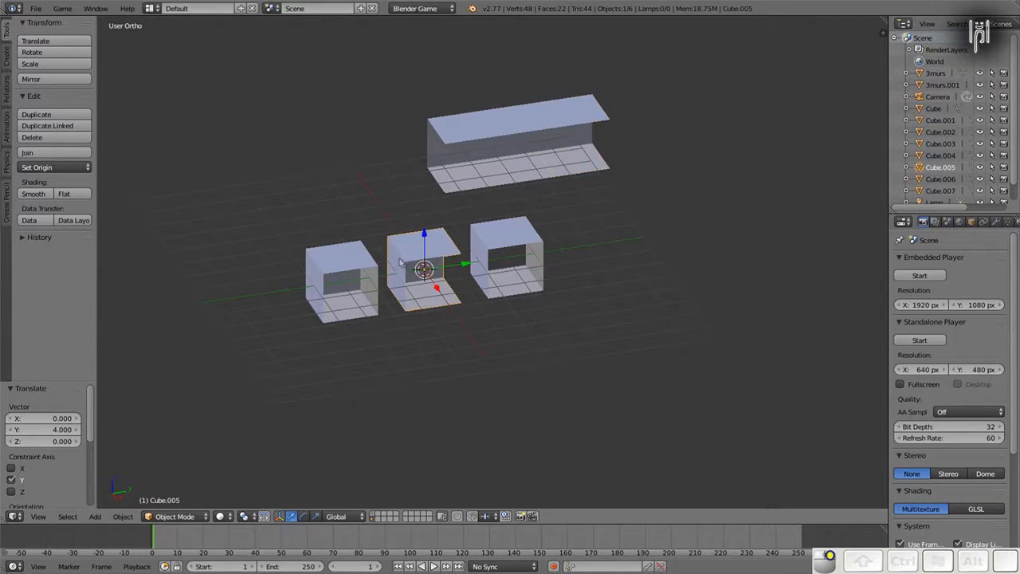
key("shift+d")
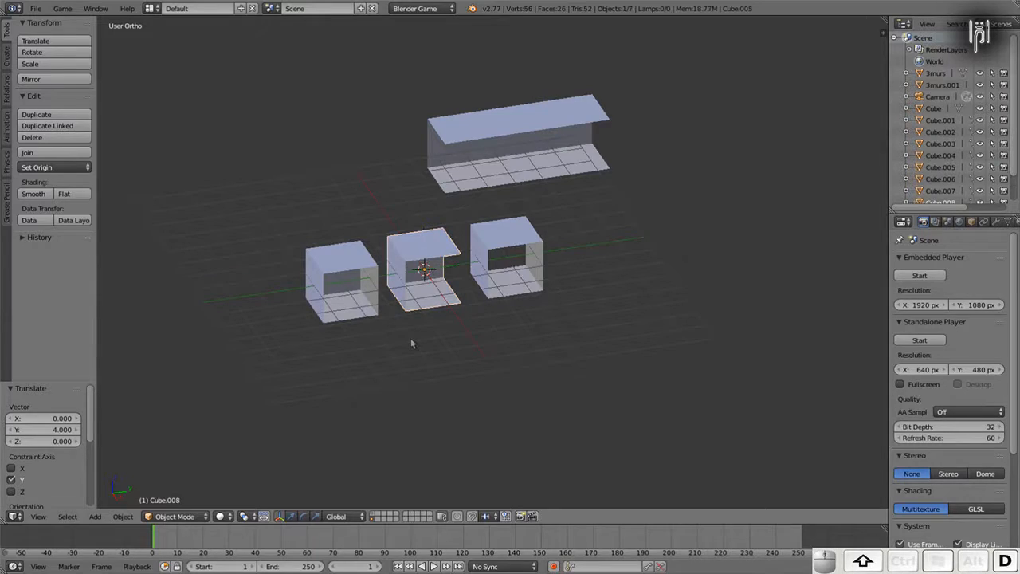
left_click(602, 252)
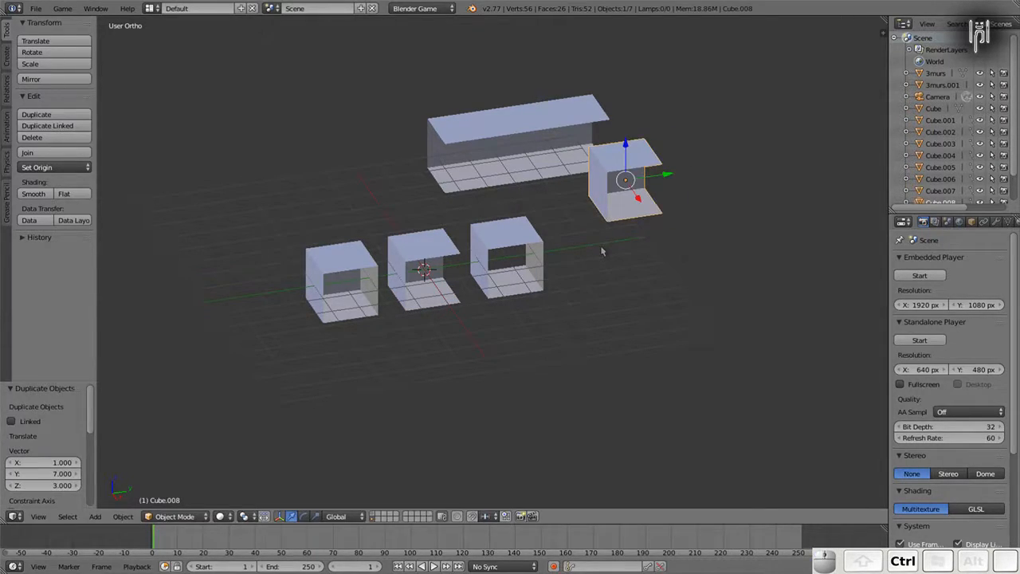
key("KP_7")
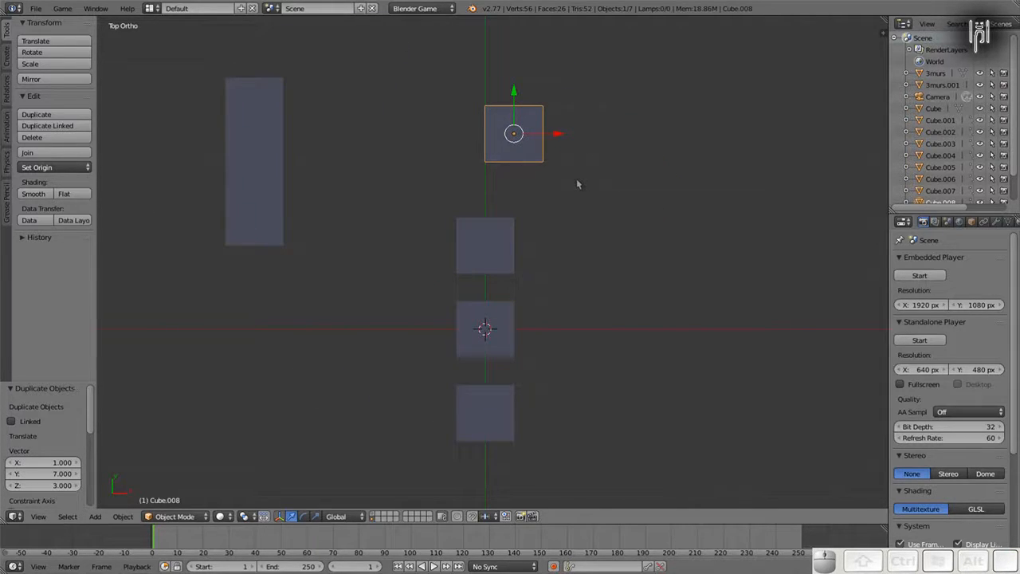
key("r")
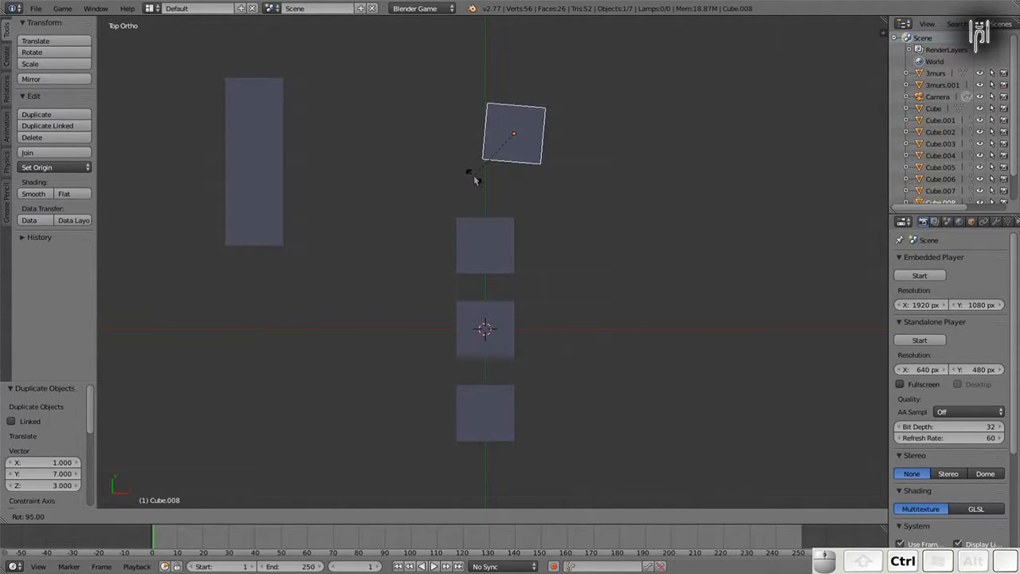
left_click(478, 179)
Step: Align the rotated corner room with the row by moving it -3 along Z and -1 along X, snapped to the grid
middle_click_drag(550, 212, 403, 91)
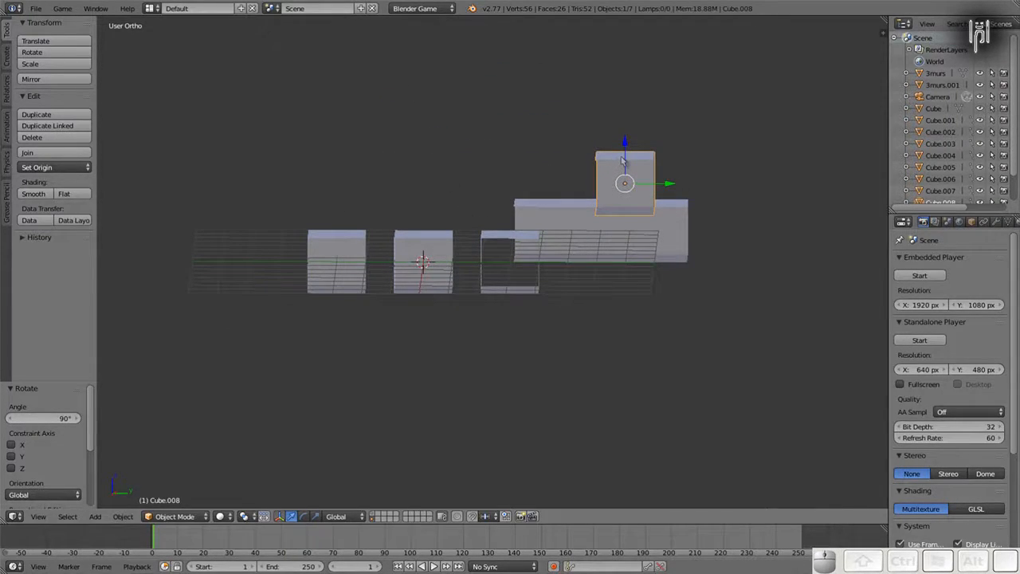
key("KP_1")
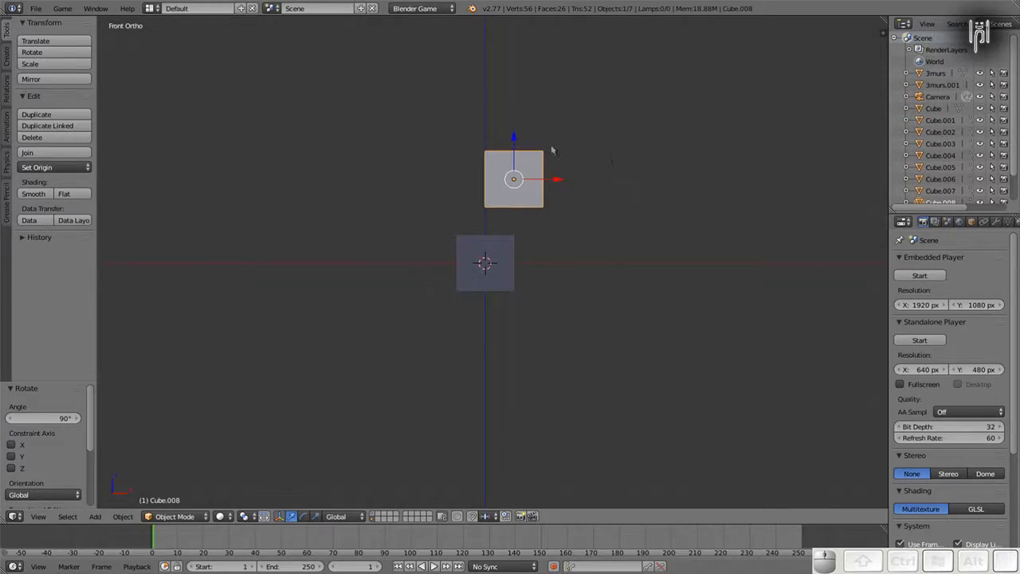
left_click_drag(512, 142, 512, 225, "ctrl")
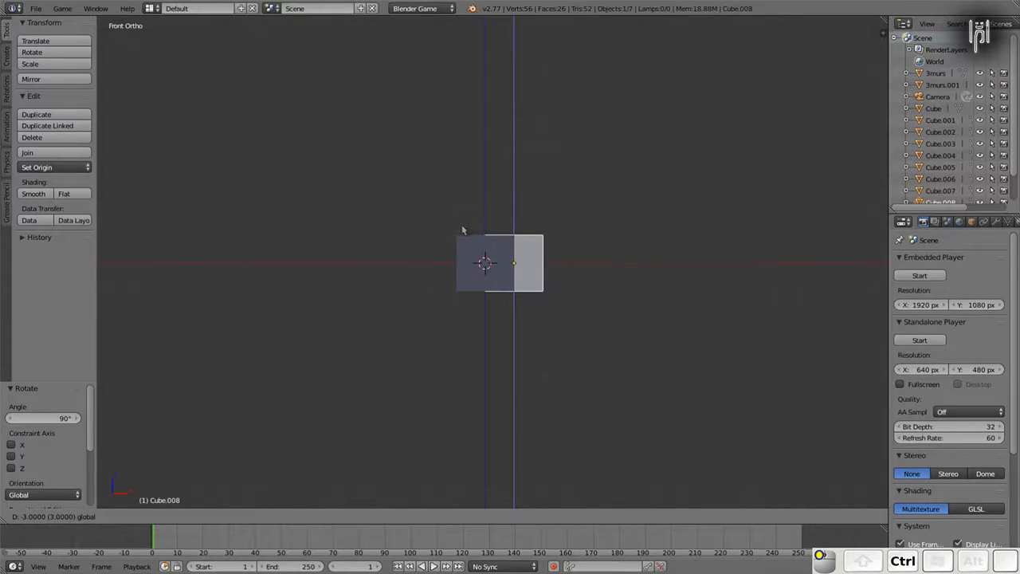
left_click(409, 230, "ctrl")
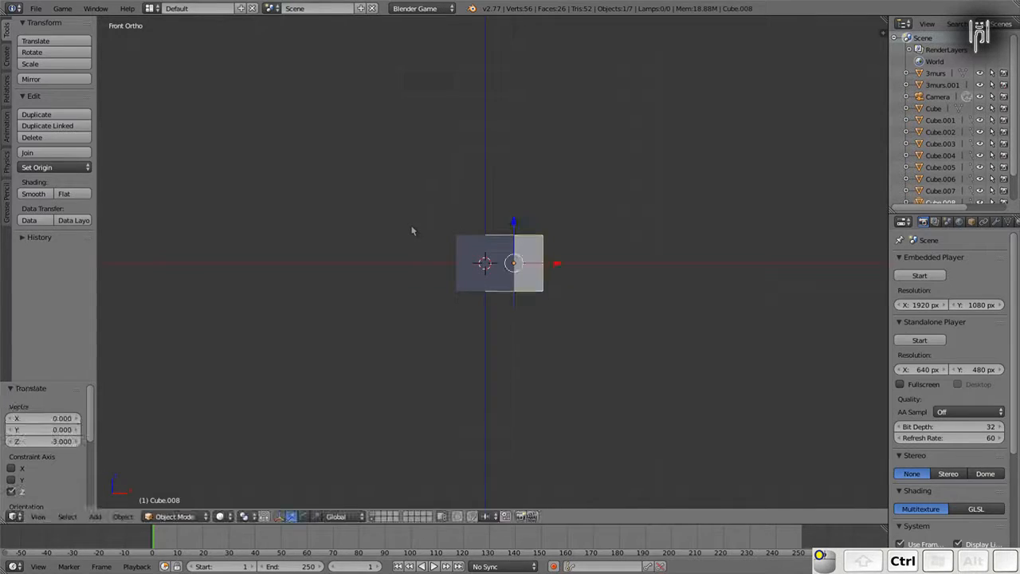
key("g")
key("x")
left_click(522, 269, "ctrl")
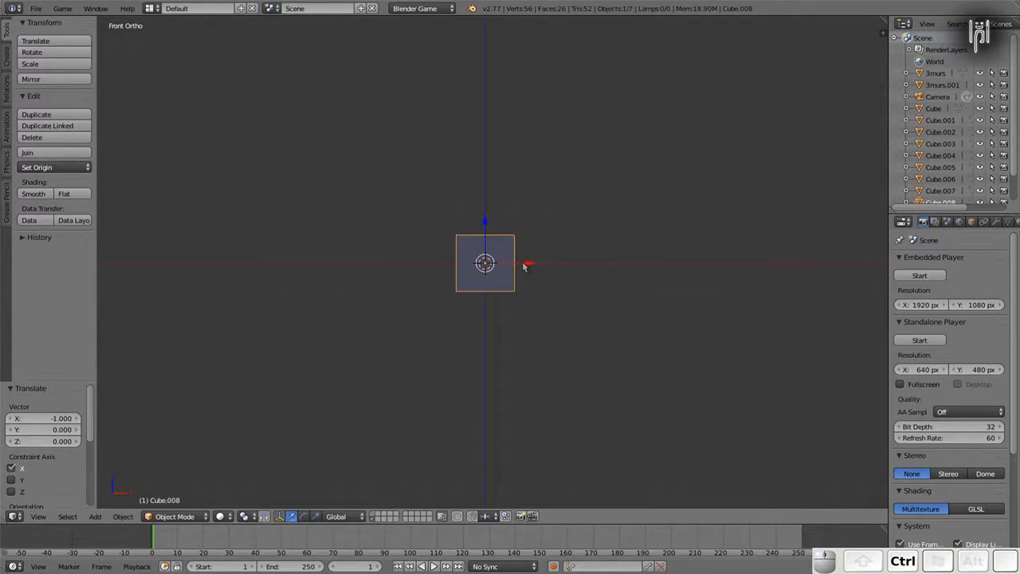
Step: Attach the rotated corner room to the end of the corridor by moving it -8 along X and 3 along Y, snapped to the grid
middle_click_drag(382, 301, 268, 340)
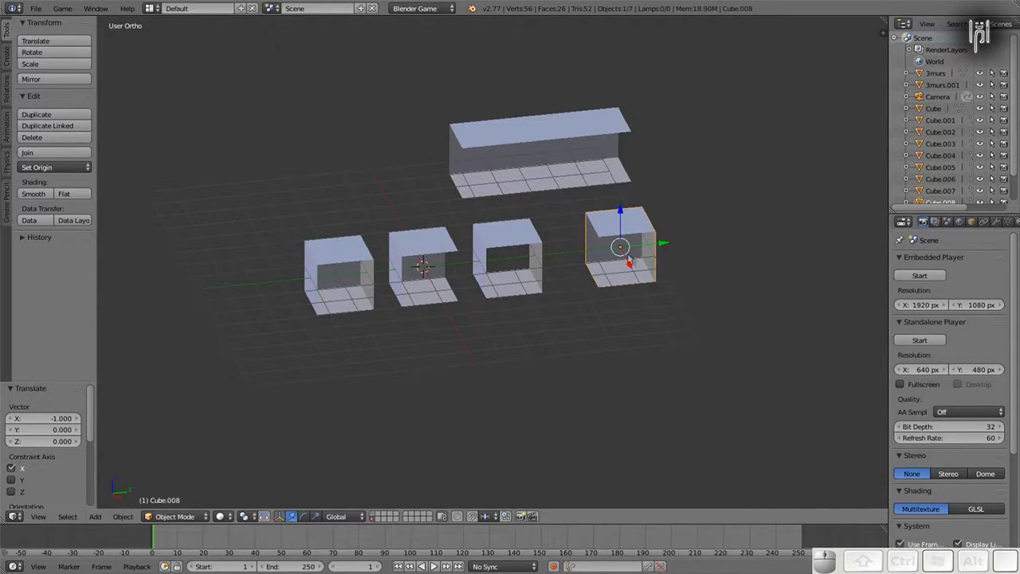
key("KP_1")
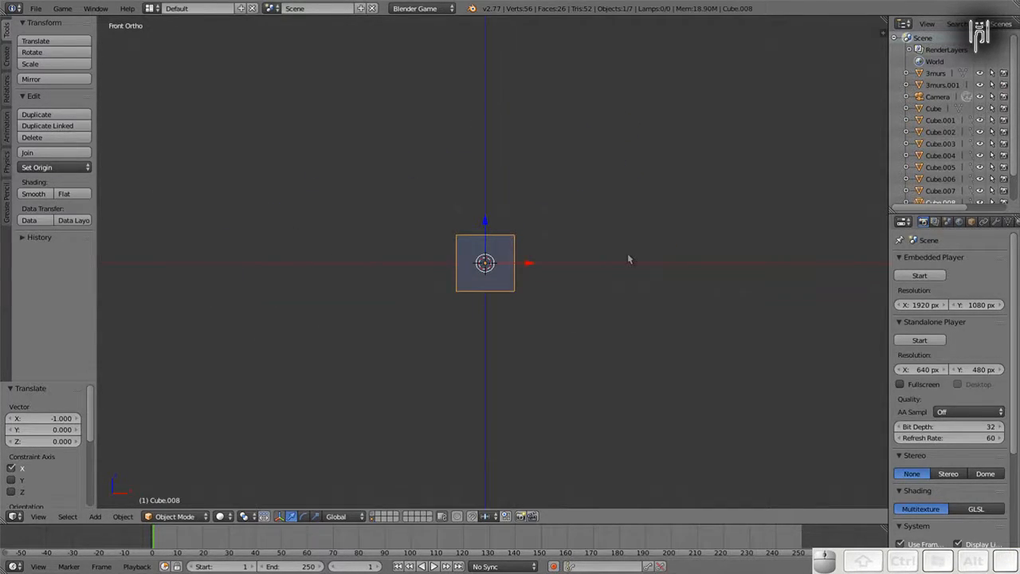
key("KP_0")
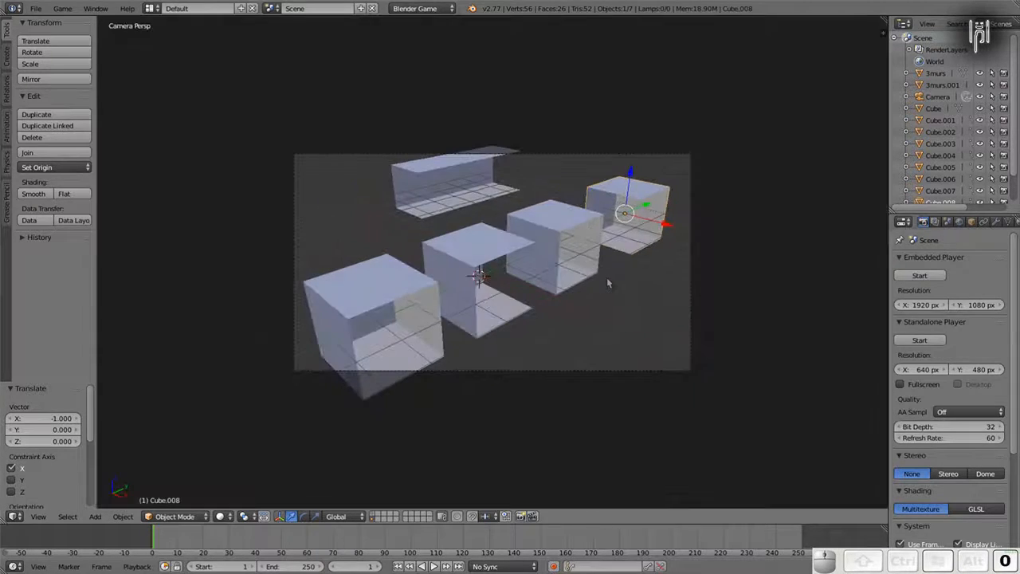
scroll(607, 280, "down", 3)
scroll(607, 280, "up", 2)
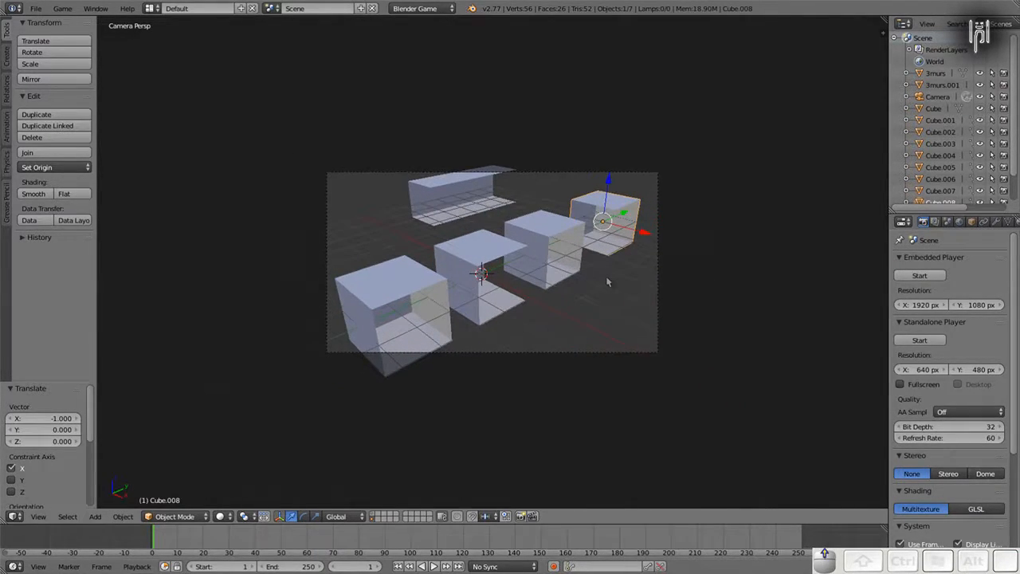
key("KP_1")
key("KP_Decimal")
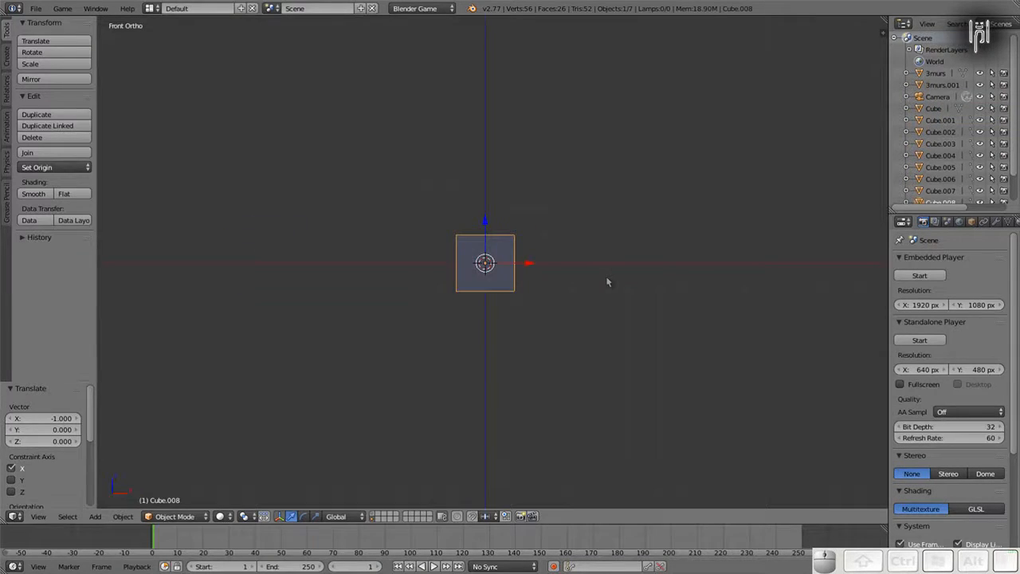
scroll(511, 267, "down", 4)
middle_click_drag(511, 268, 358, 334)
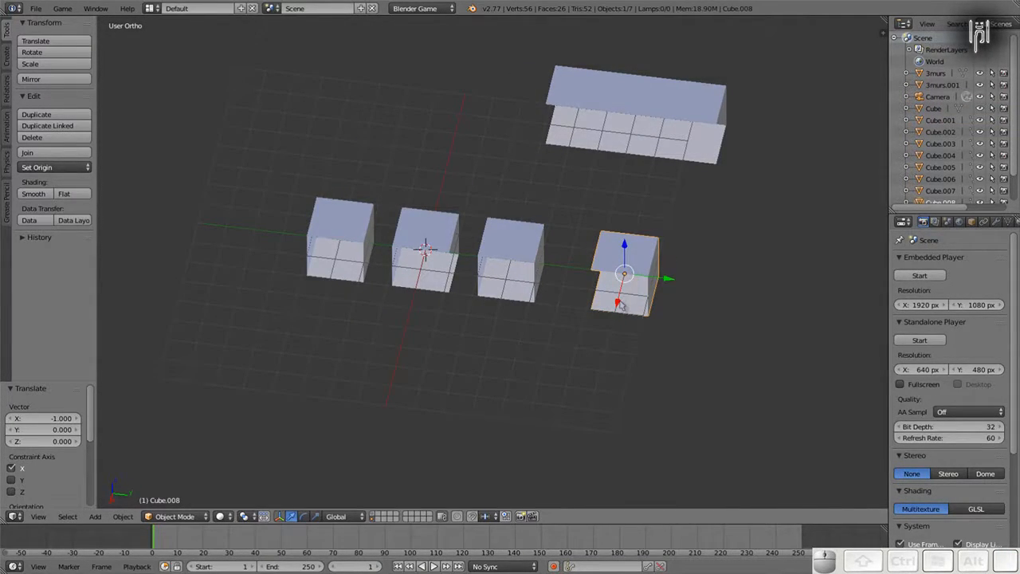
left_click_drag(619, 308, 635, 145, "ctrl")
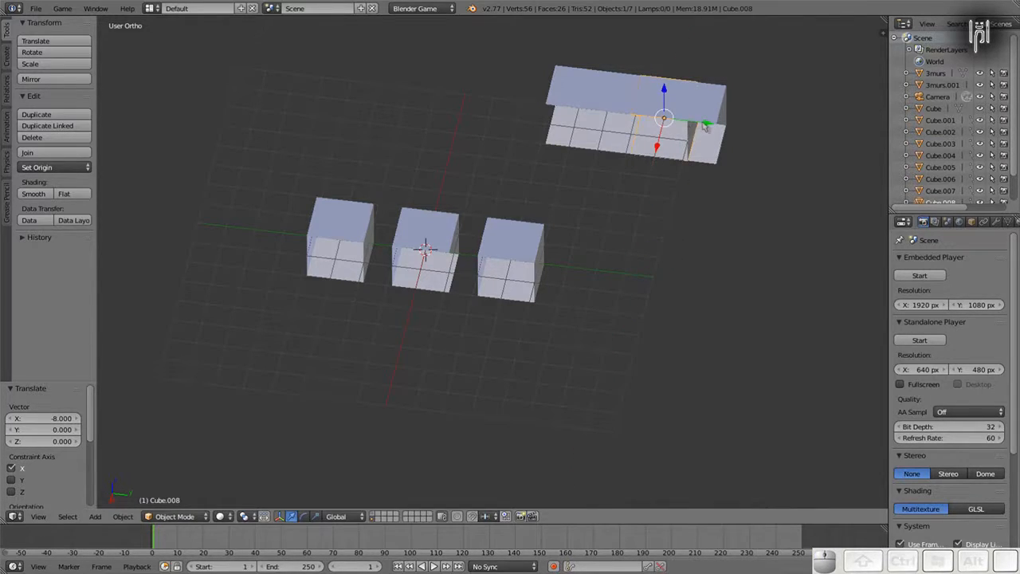
left_click_drag(709, 126, 798, 140, "ctrl")
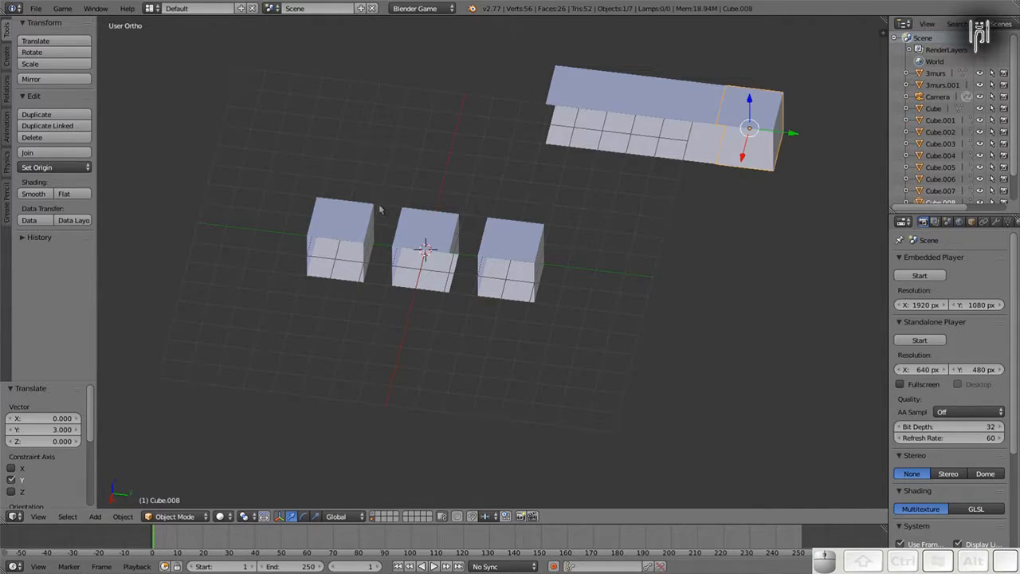
Step: Delete the middle module of the original three-module corridor
middle_click_drag(391, 206, 412, 166)
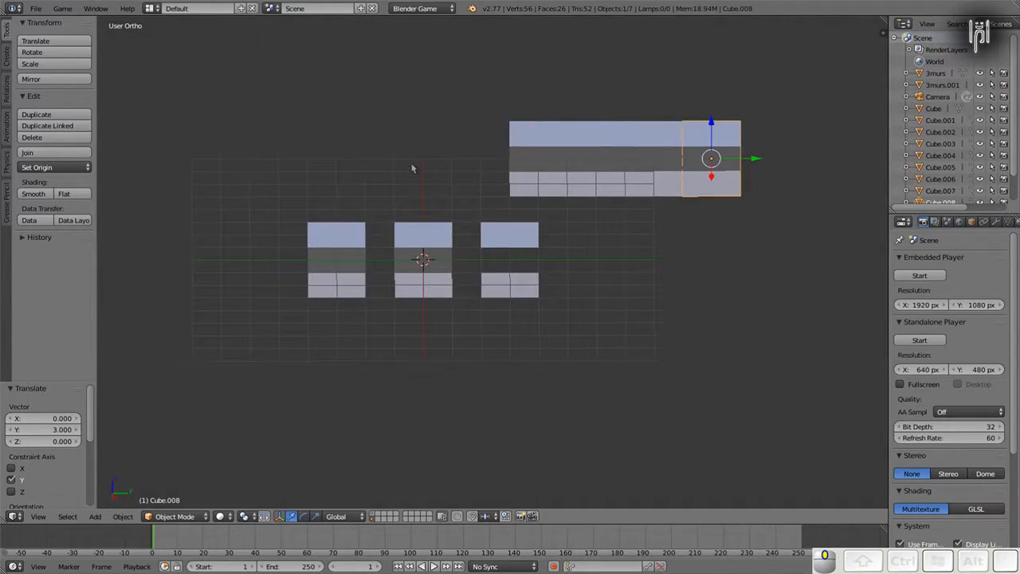
right_click(614, 145)
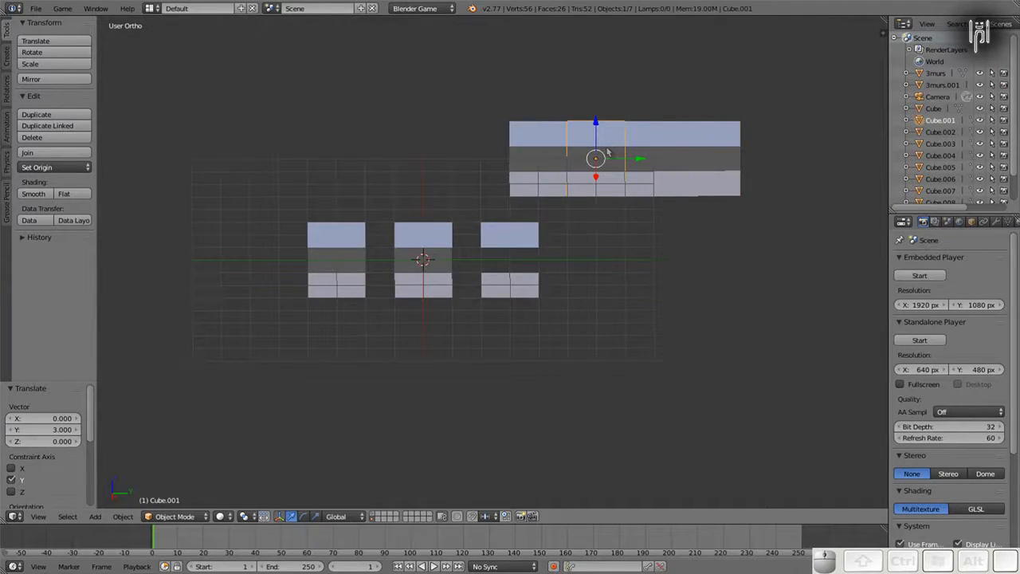
key("x")
left_click(607, 153)
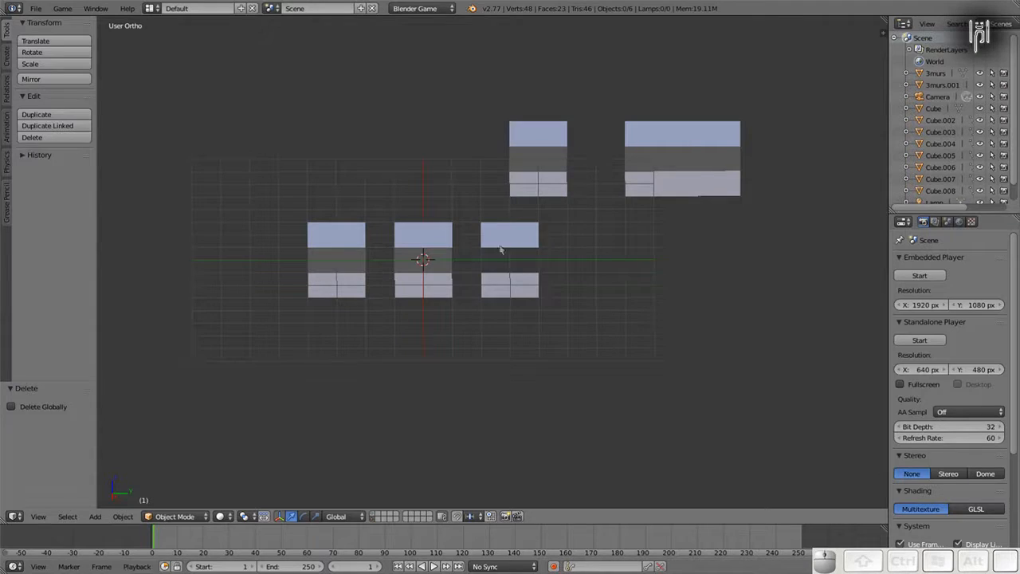
Step: Display layer 1, duplicate the room without side walls, and place the copy along Y at the end of the module row
mouse_move(371, 280)
middle_mouse_down()
mouse_move(413, 294)
mouse_move(390, 276)
middle_mouse_up()
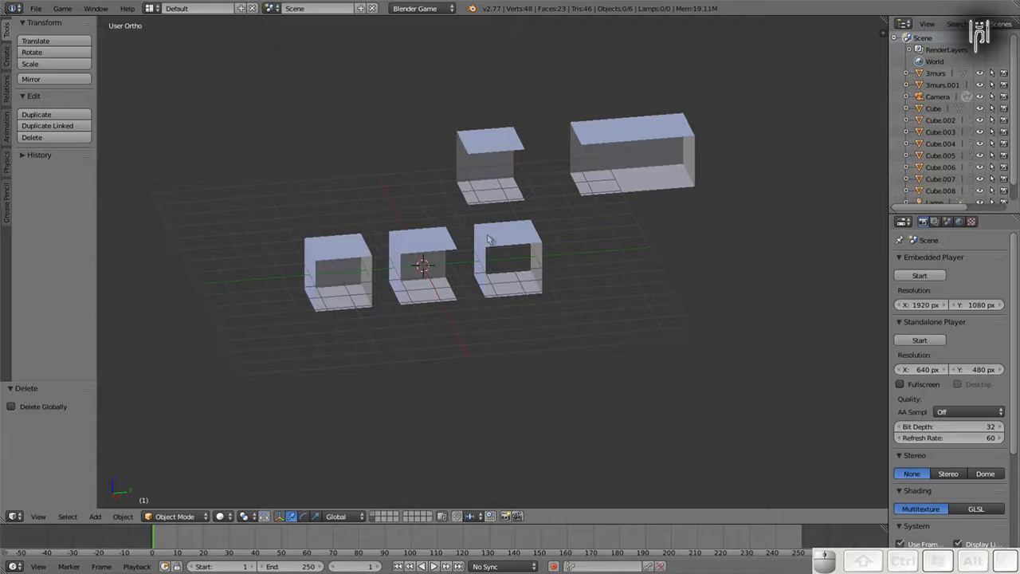
right_click(426, 245)
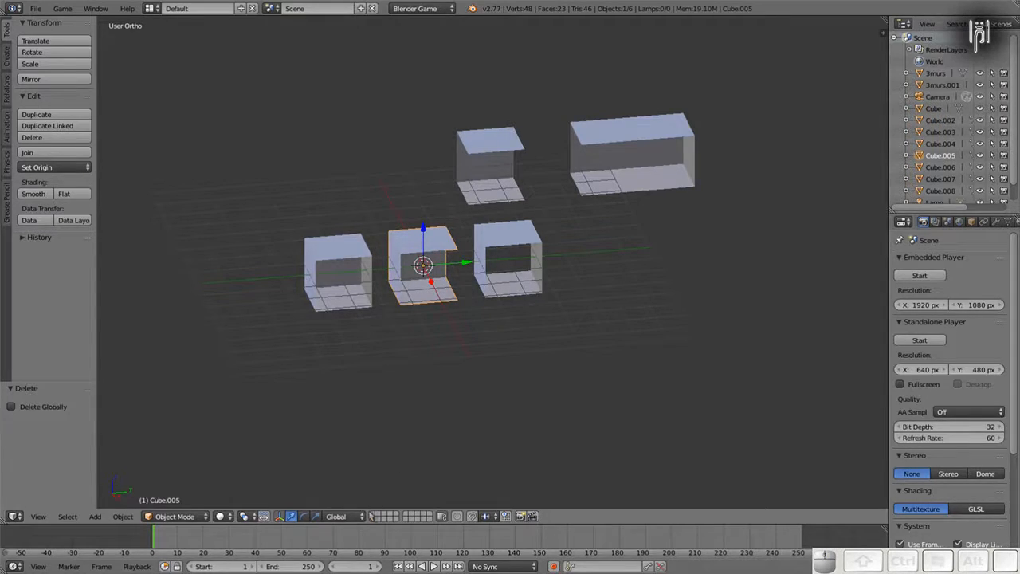
left_click(374, 515)
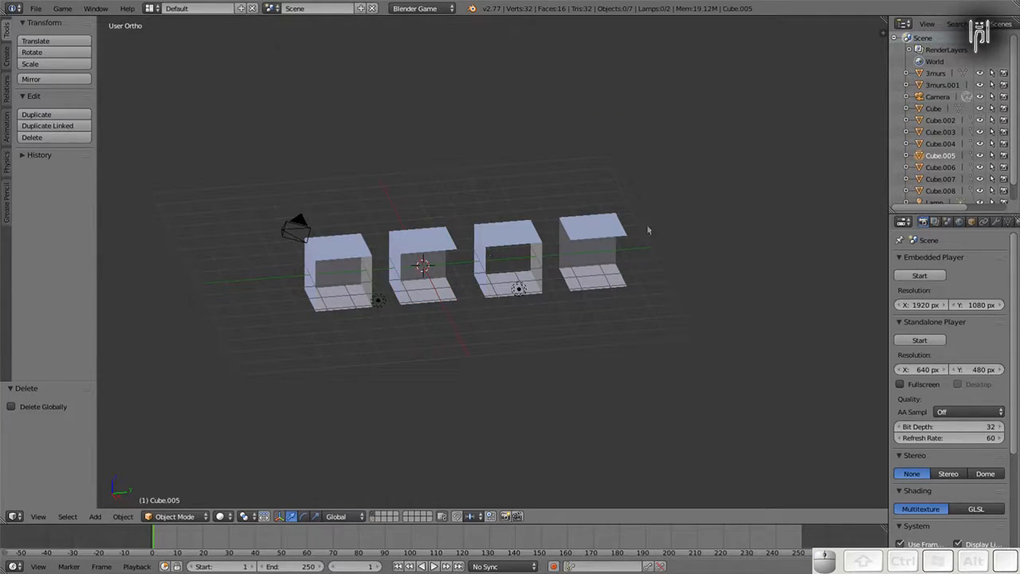
right_click(591, 226)
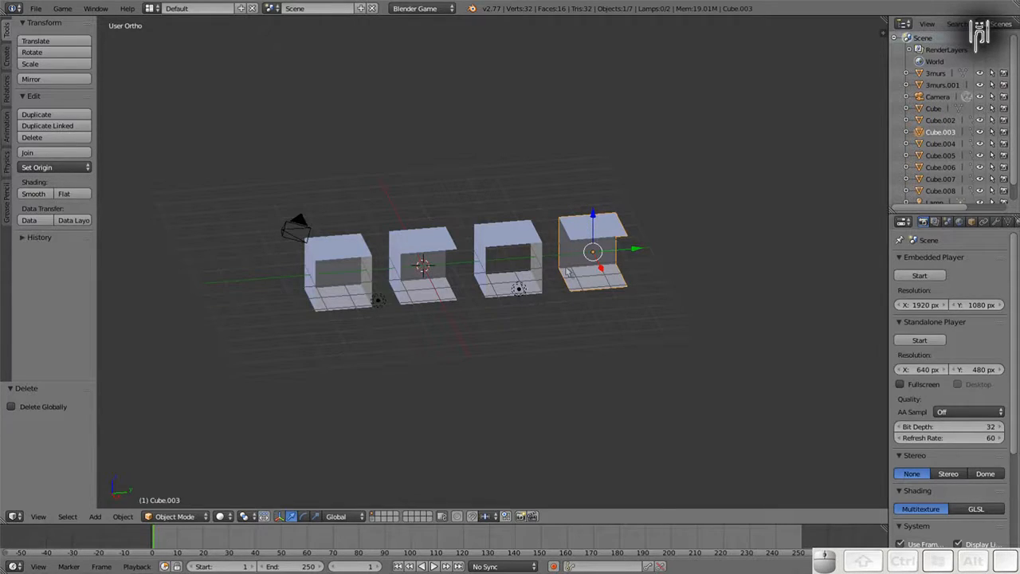
key("shift+d")
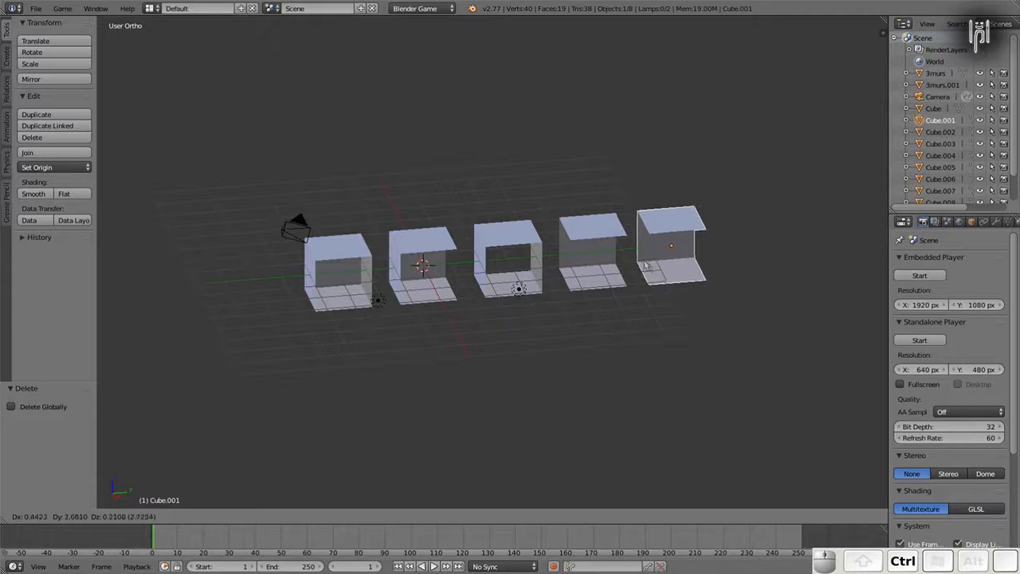
key("Escape")
left_click_drag(637, 252, 725, 248)
Step: Delete the two vertical edges of the new module's remaining wall in Edit Mode, keeping only its floor and ceiling
key("Tab")
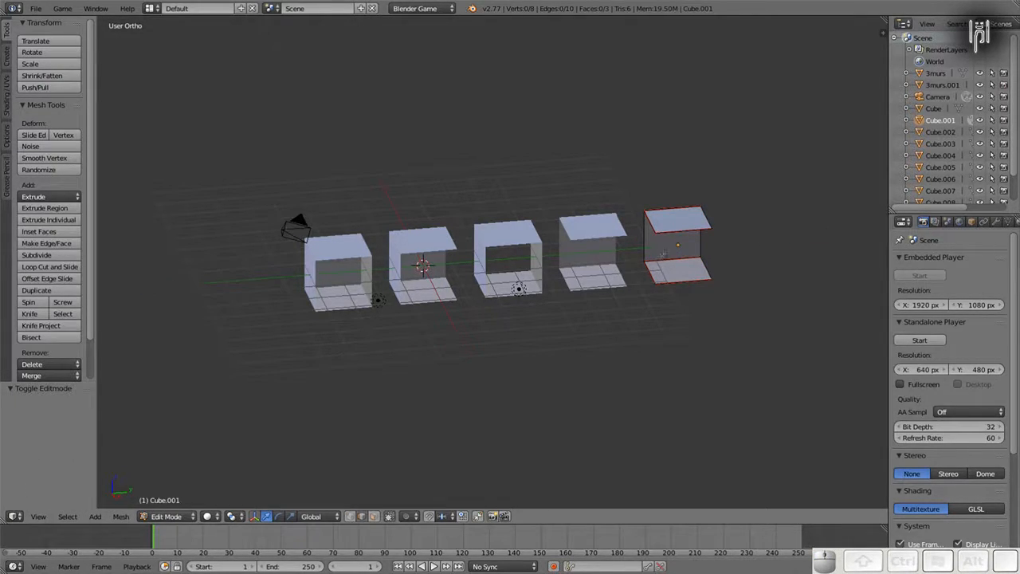
key("a")
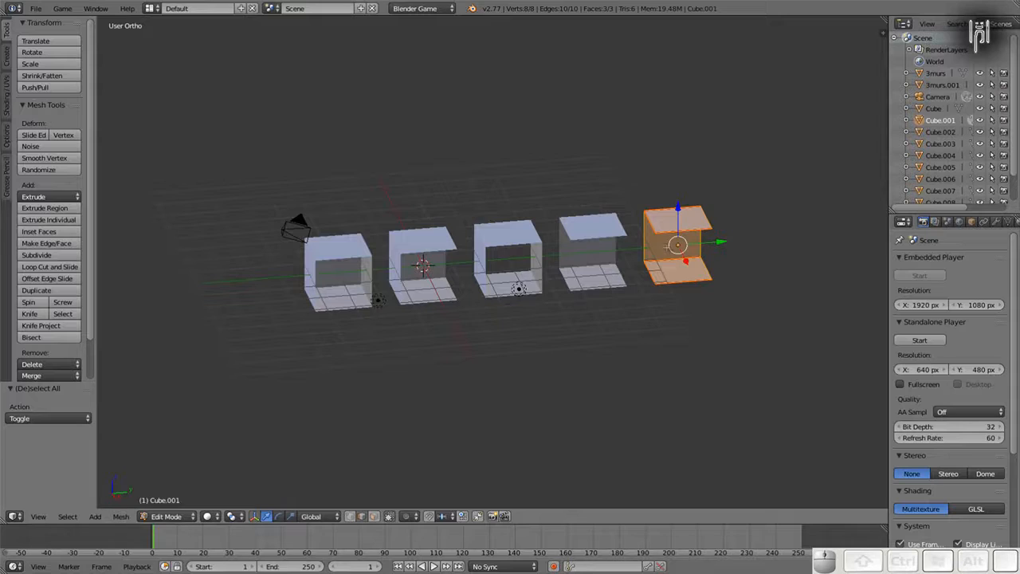
key("a")
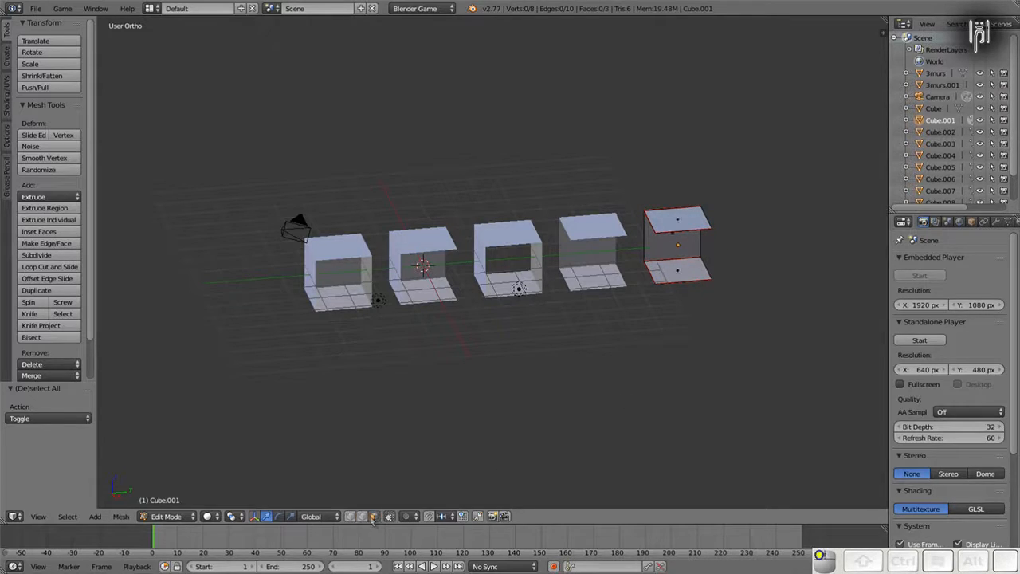
right_click(674, 237)
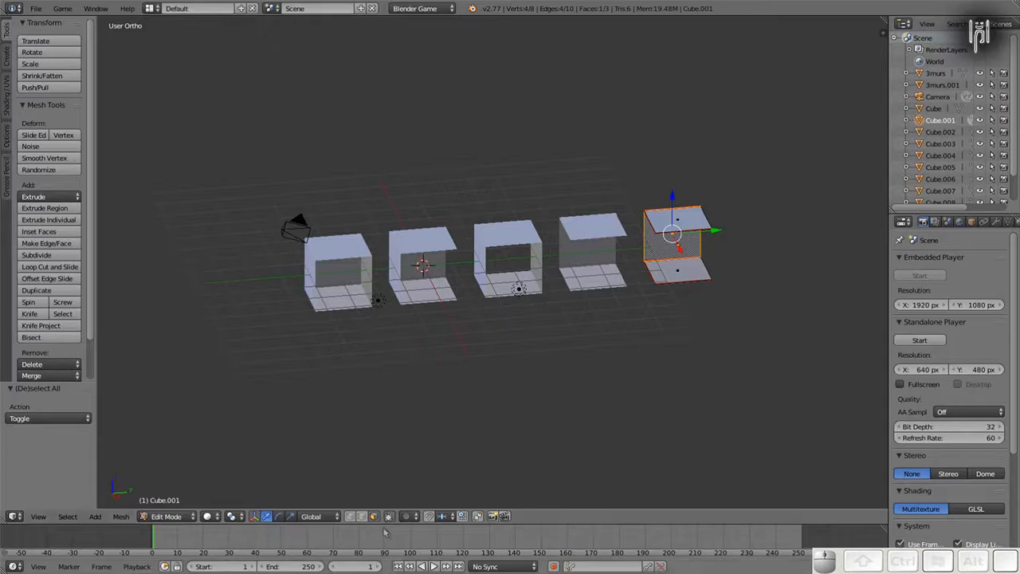
right_click(652, 234)
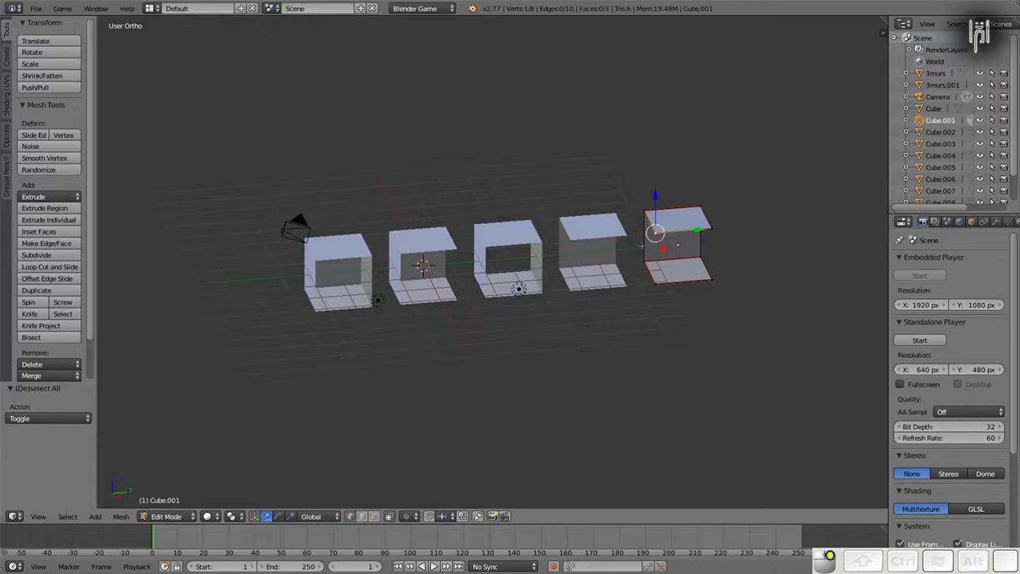
right_click(647, 248)
right_click(645, 235)
left_click(362, 516)
right_click(644, 231)
right_click(698, 237, "shift")
key("x")
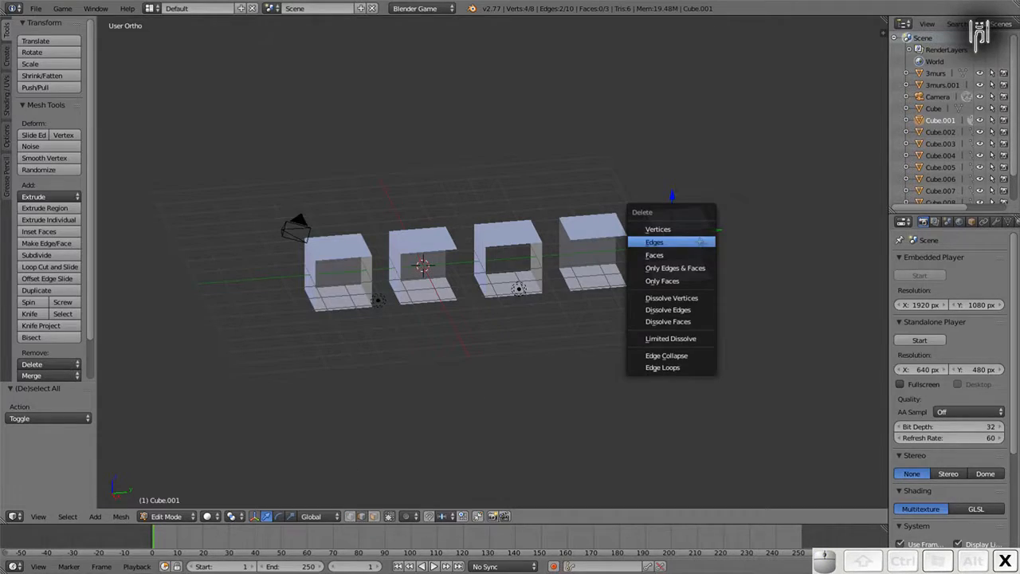
left_click(698, 240)
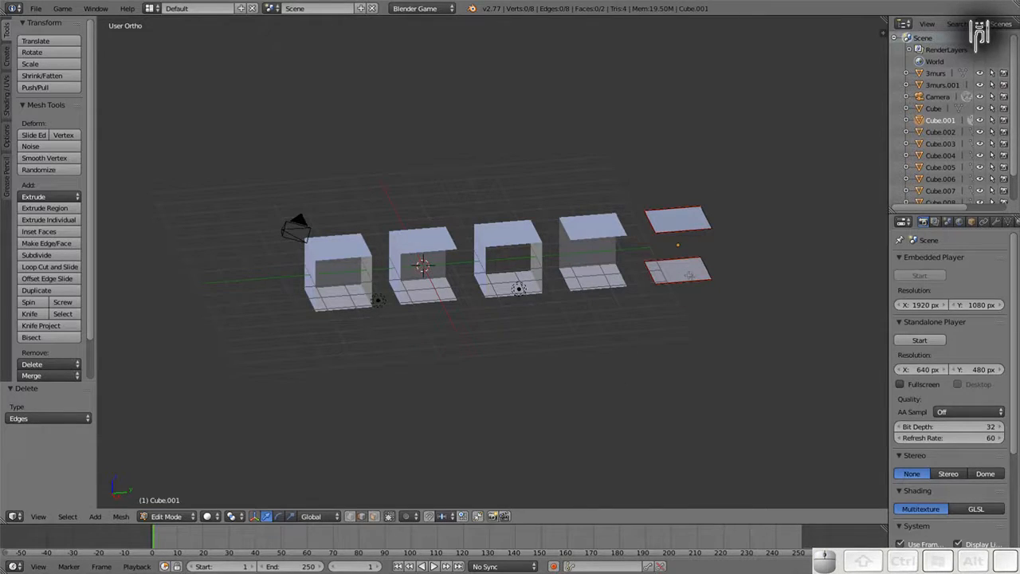
key("Tab")
Step: Duplicate the floor-and-ceiling module in place, move the copy to layer 11, and display that layer with the corridor
key("shift+d")
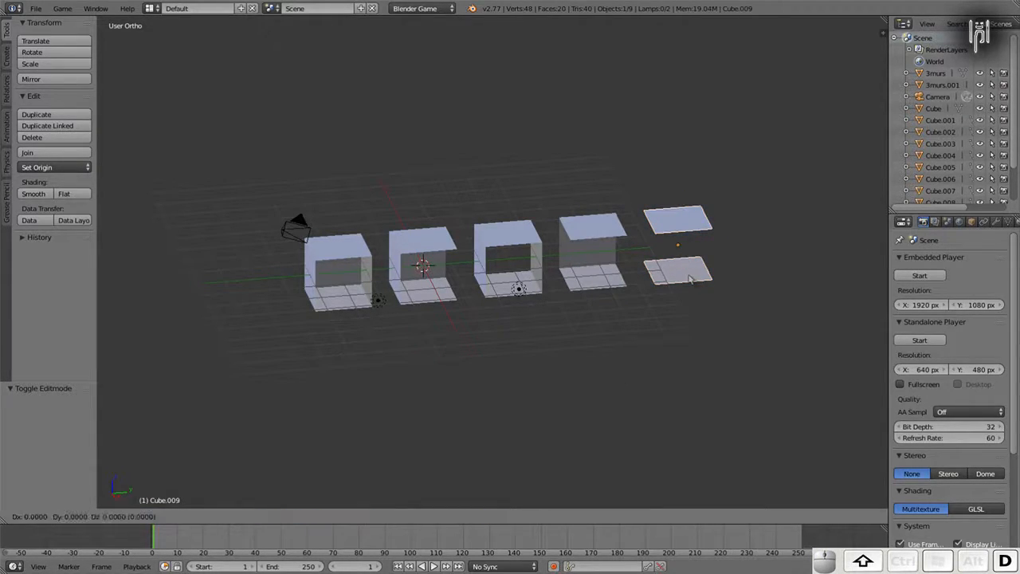
right_click(690, 278)
key("m")
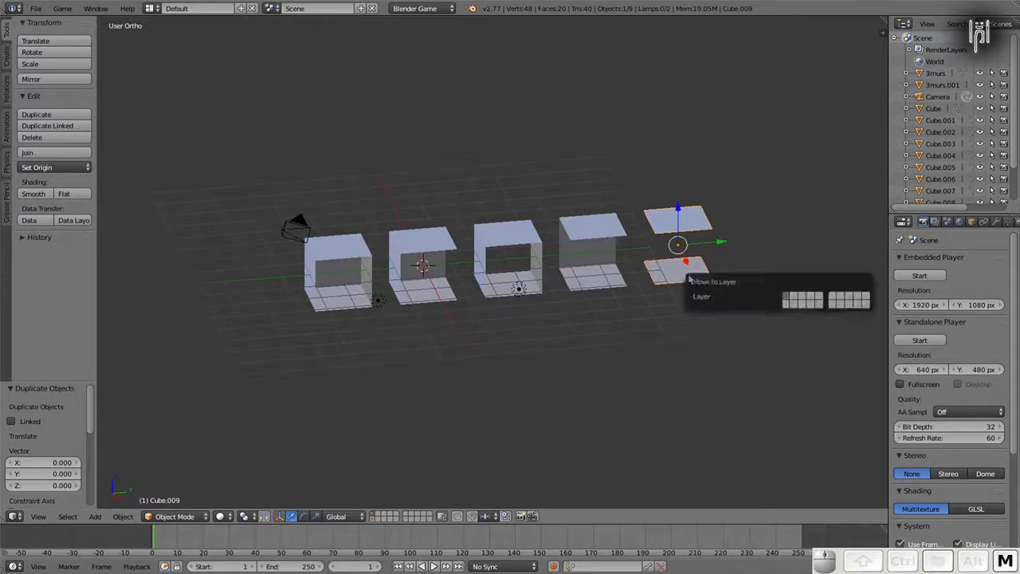
left_click(787, 307)
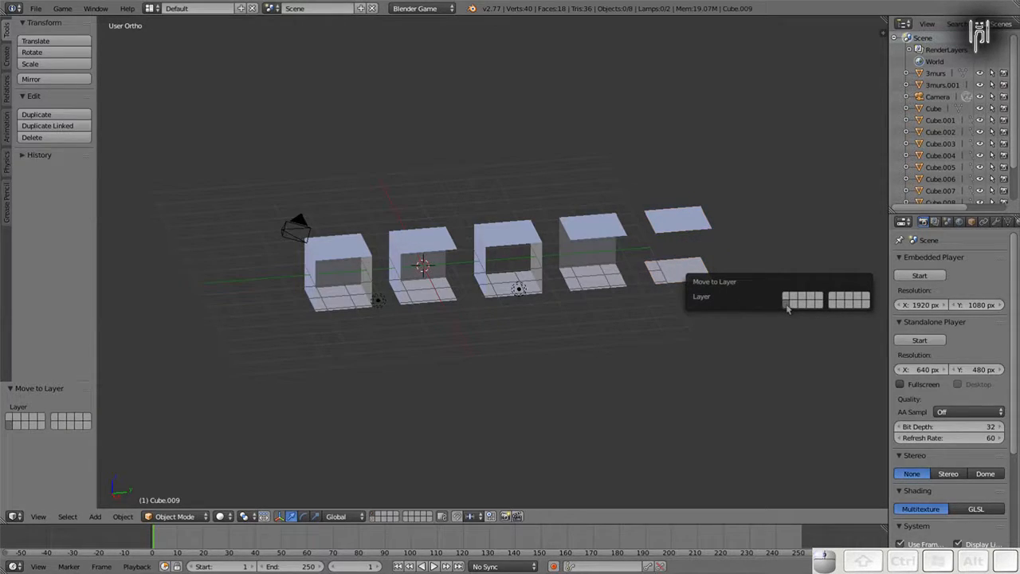
left_click(373, 519)
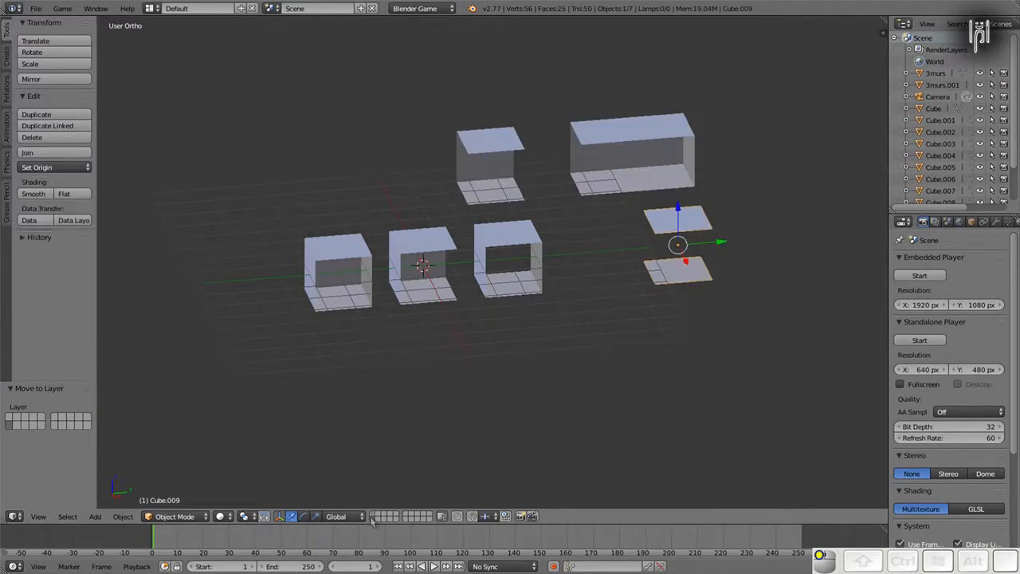
Step: Duplicate the wall-less module and fill the corridor's gap by moving the copy -8 along X and -3 along Y, snapped to the grid
right_click(657, 235)
key("shift+d")
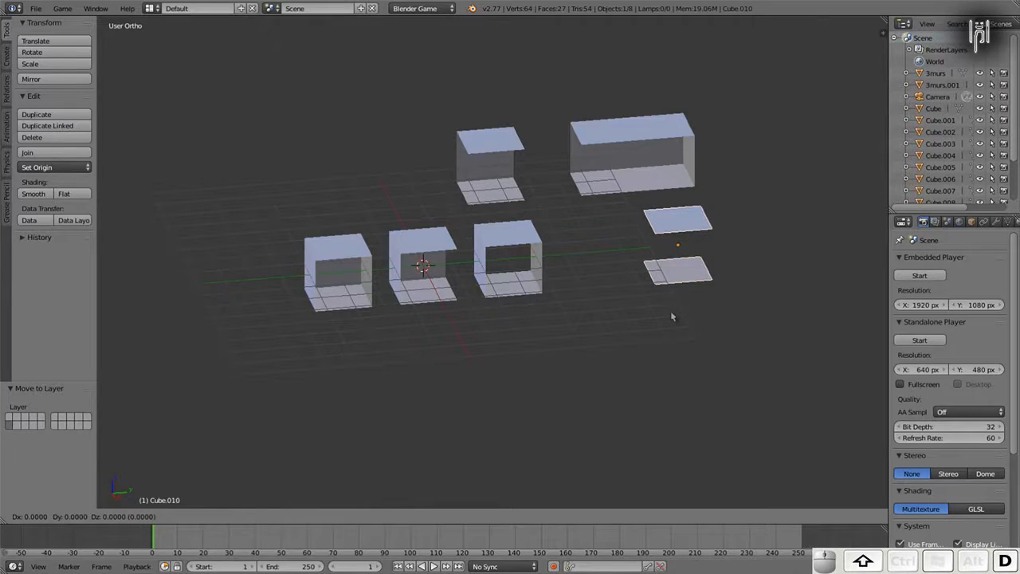
key("Return")
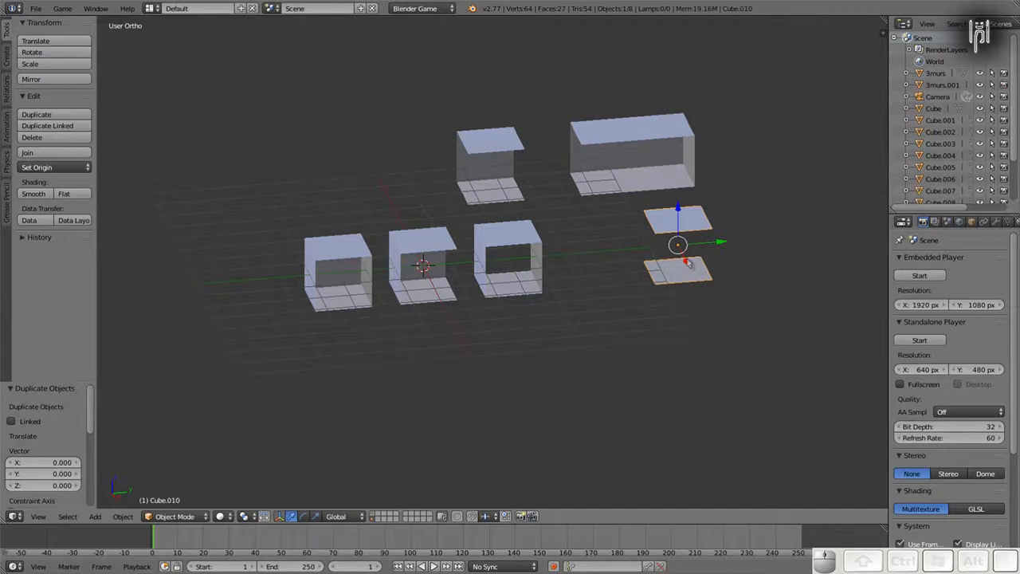
key("g")
key("x")
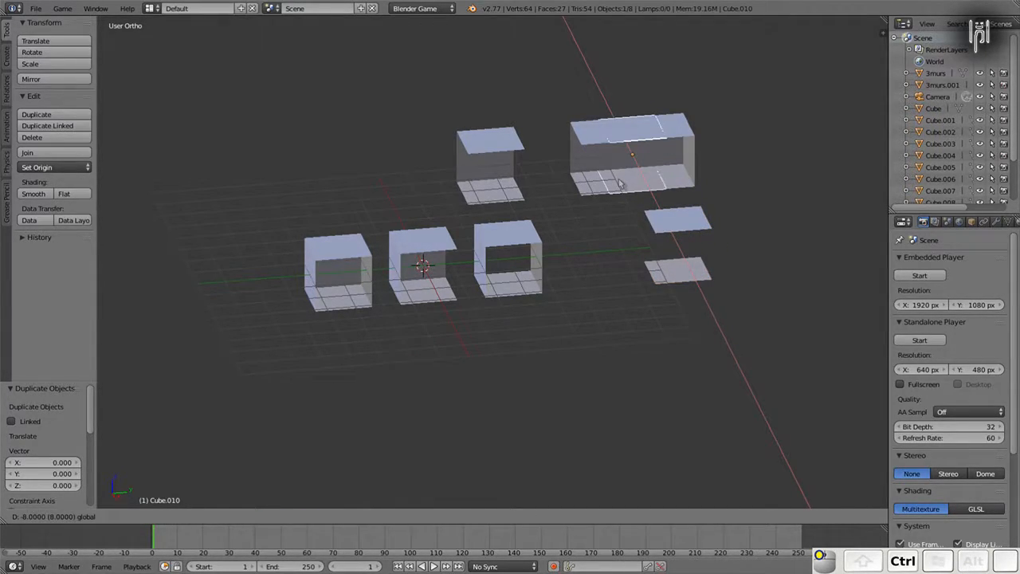
left_click(625, 182, "ctrl")
key("g")
key("x")
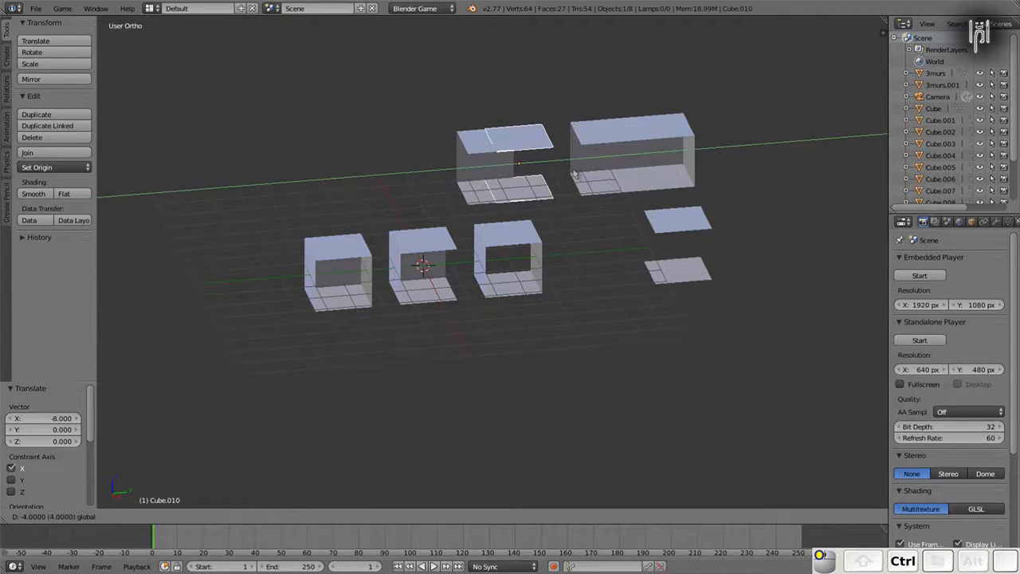
left_click(587, 172, "ctrl")
Step: Duplicate the two-walled passage room and attach the copy behind the junction, moving it -10 along X and 3 along Y with grid snapping
middle_click_drag(503, 259, 332, 212)
right_click(491, 237)
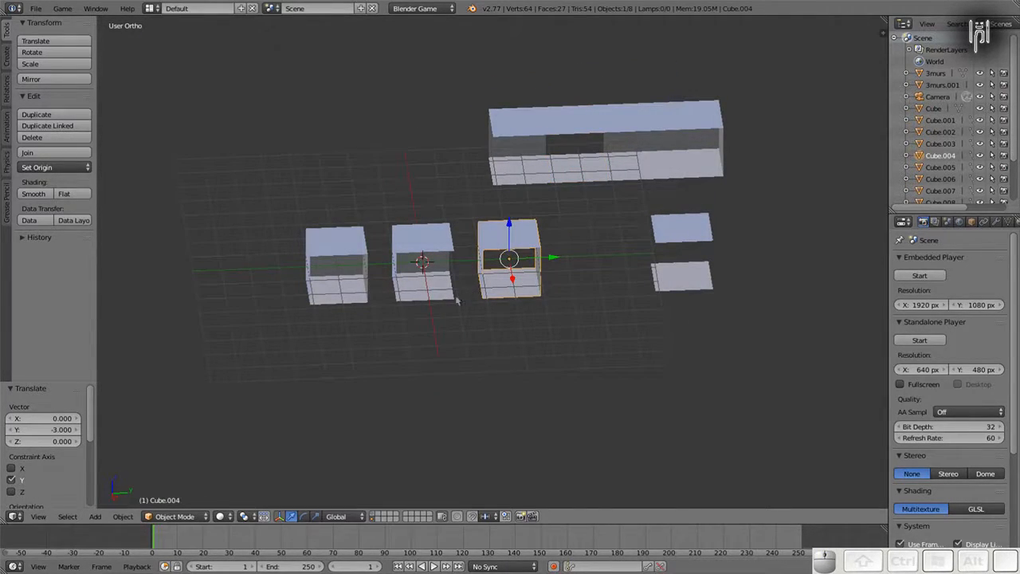
middle_click_drag(446, 308, 462, 415, "shift")
key("shift+d")
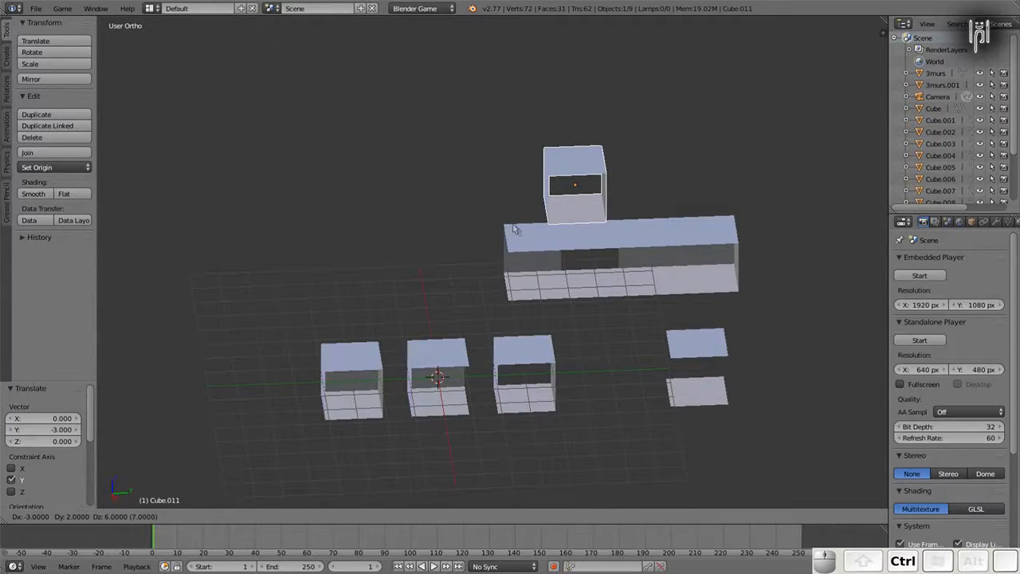
key("Escape")
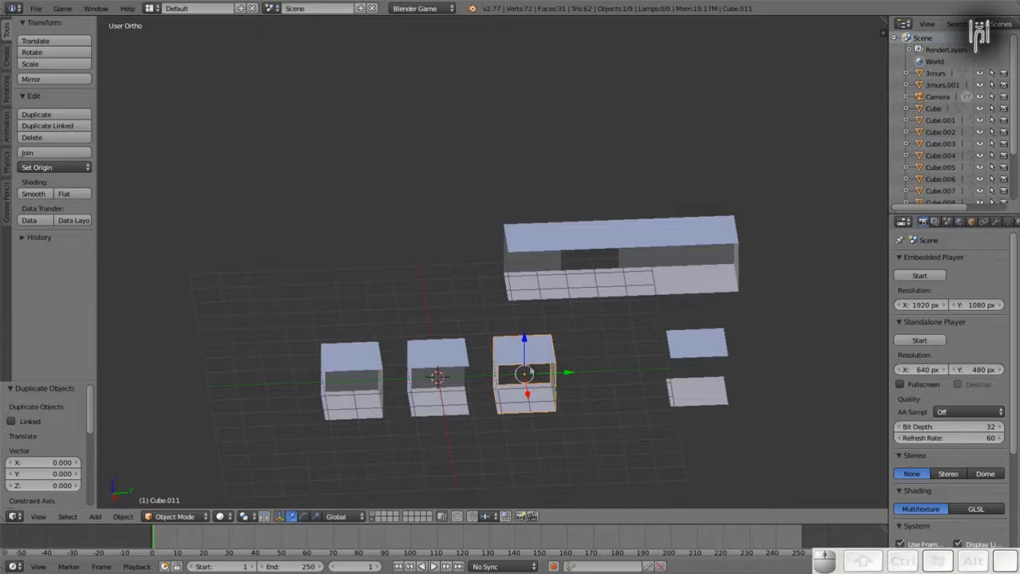
left_click_drag(530, 402, 503, 263, "ctrl")
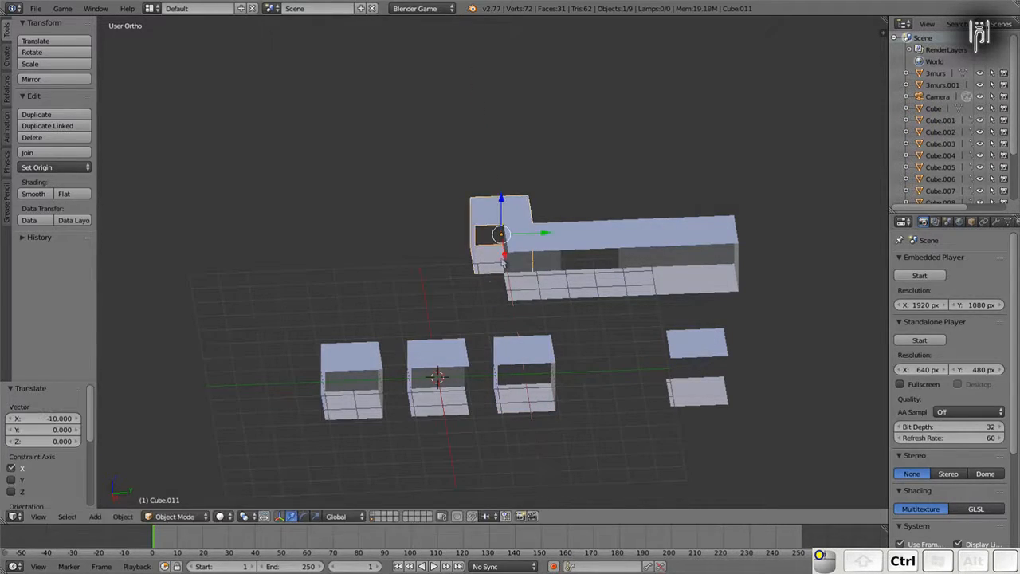
middle_click_drag(419, 302, 435, 287)
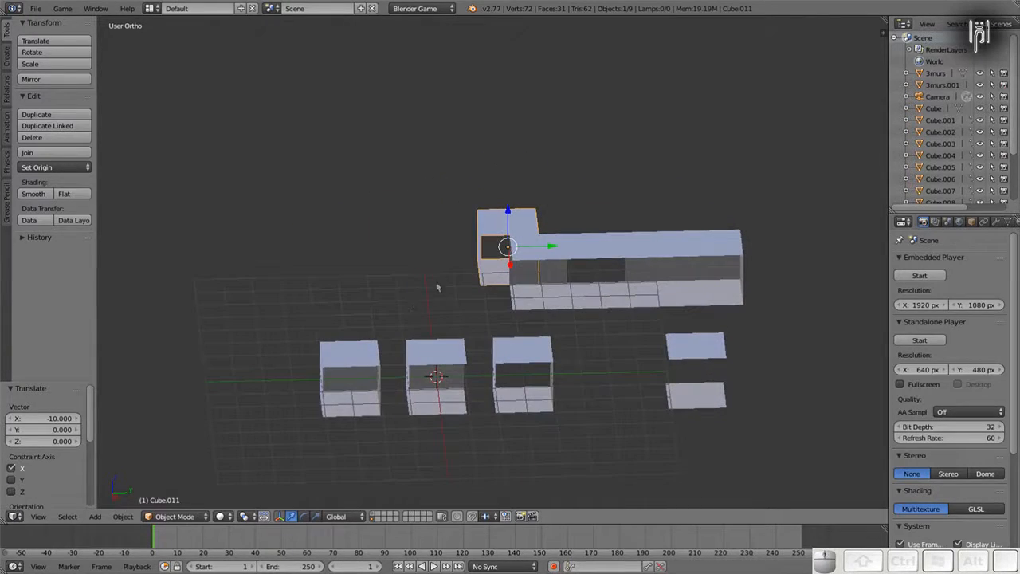
left_click_drag(548, 249, 639, 249, "ctrl")
middle_click_drag(591, 344, 599, 324)
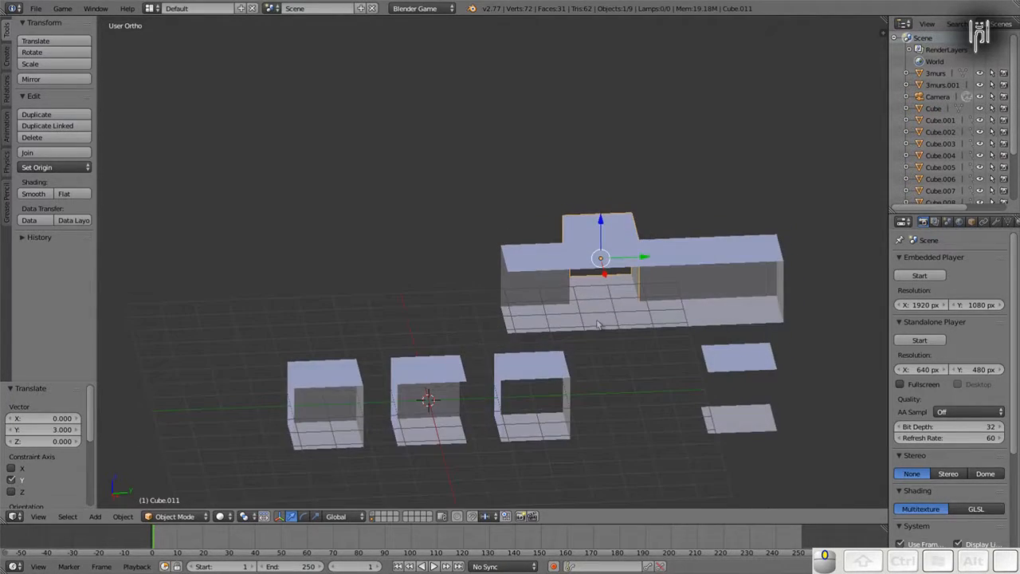
Step: Duplicate the three-walled room and close the side branch with the copy, snapping it -13 along X, along Y to the branch, and 1 back along X
right_click(345, 385)
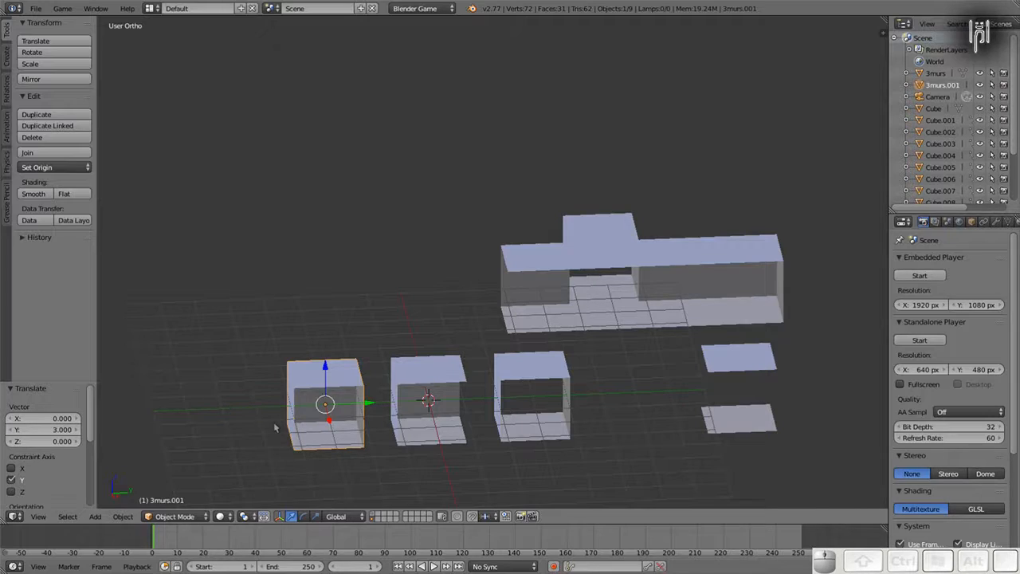
key("shift+d")
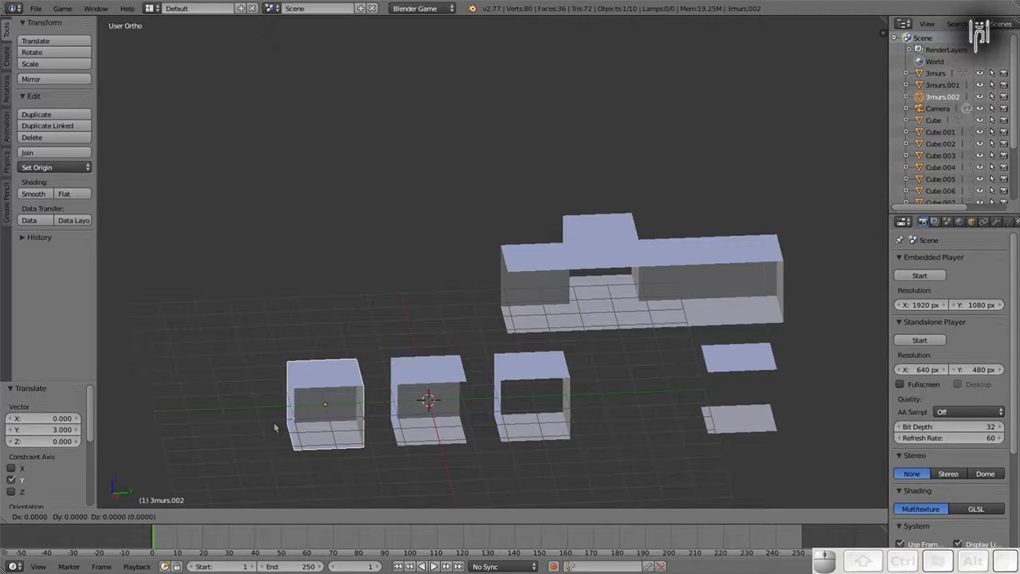
right_click(275, 428)
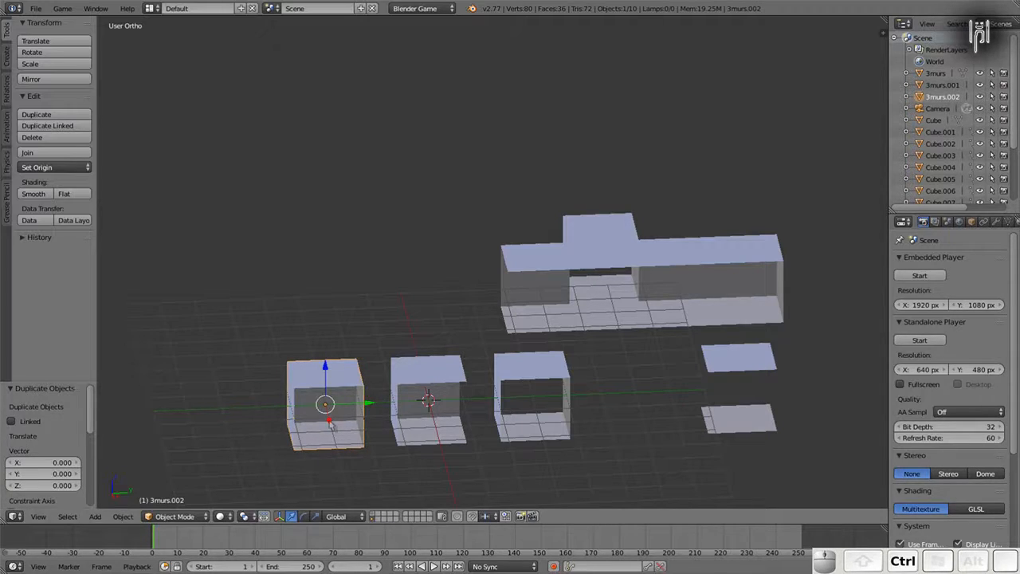
key("g")
key("x")
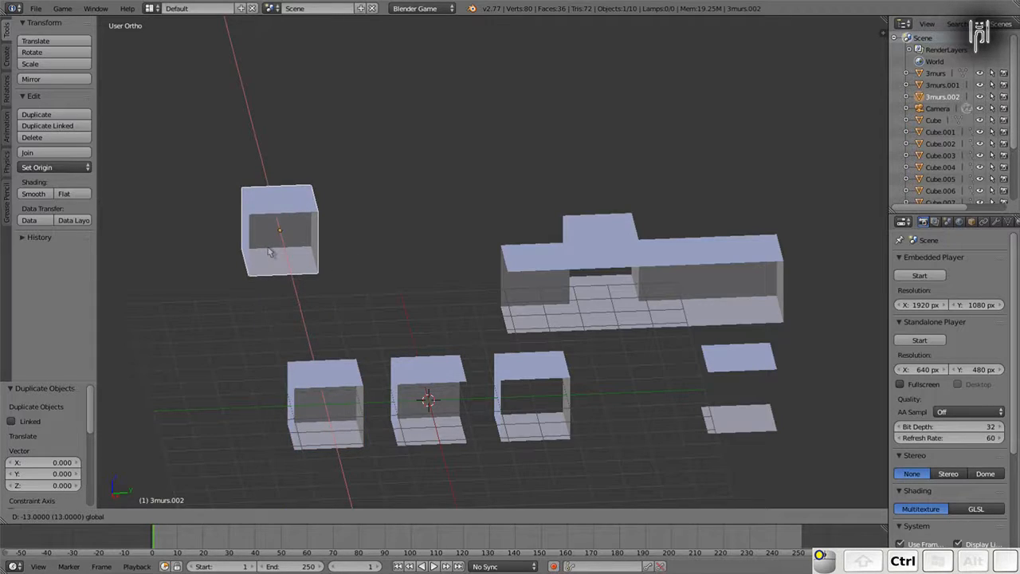
left_click(269, 252)
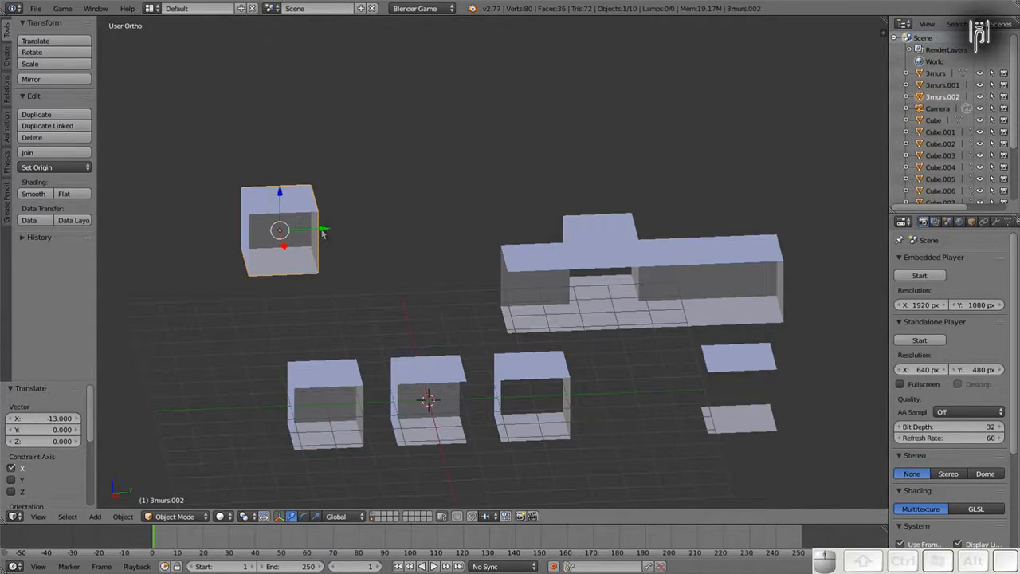
left_click_drag(323, 232, 602, 245, "ctrl")
mouse_move(580, 359)
middle_mouse_down()
mouse_move(564, 318)
mouse_move(579, 336)
mouse_move(570, 342)
middle_mouse_up()
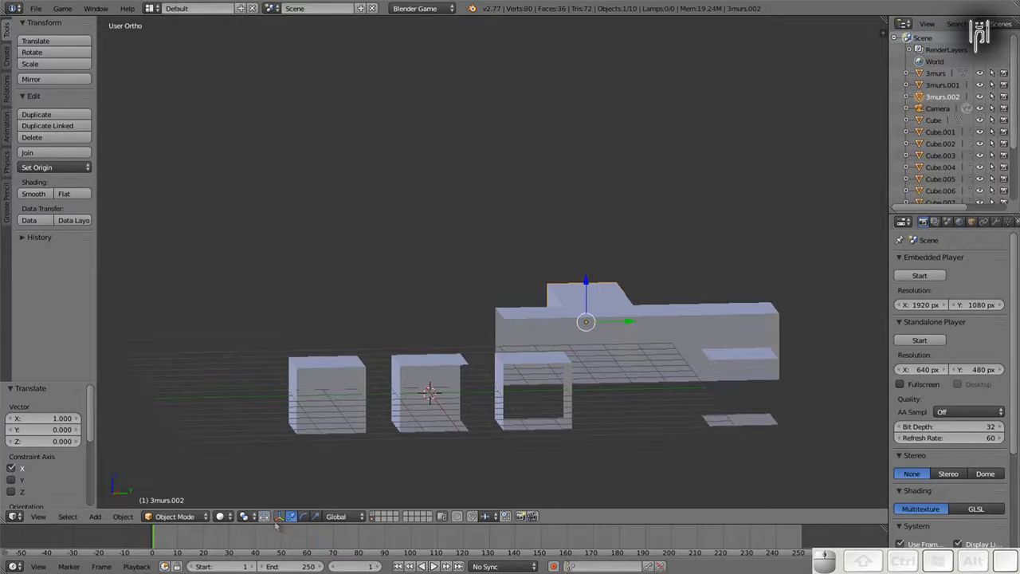
Step: Set the viewport shading to Texture and move the four loose source modules -25 along Y, away from the corridor
left_click(221, 516)
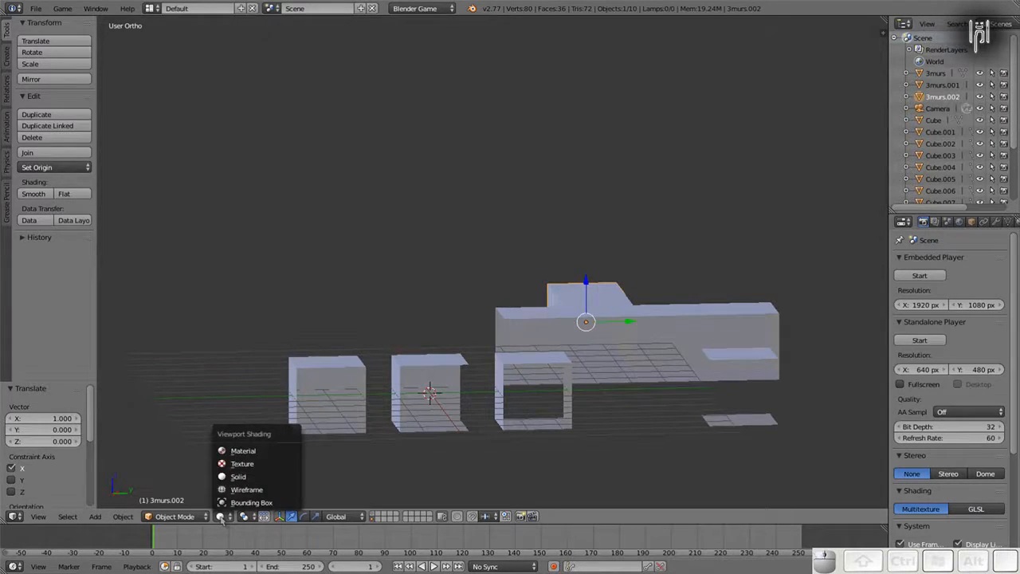
left_click(237, 465)
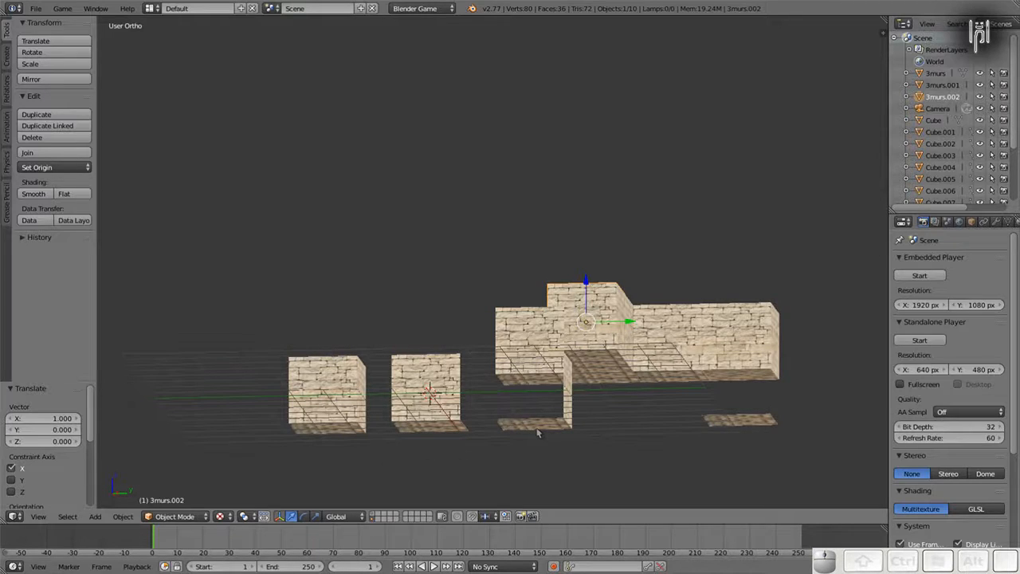
right_click(344, 419)
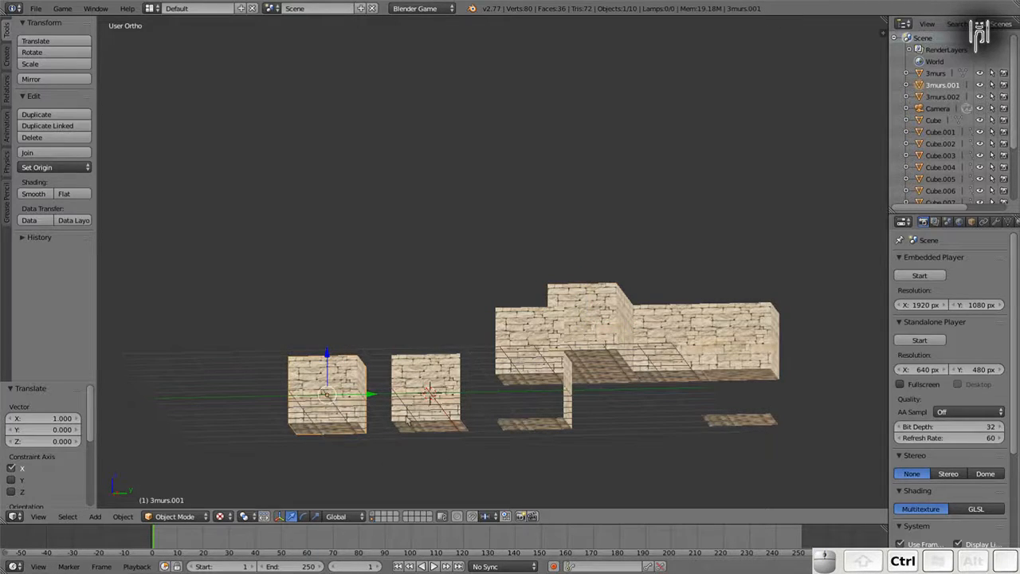
right_click(415, 420, "shift")
right_click(541, 424, "shift")
right_click(725, 426, "shift")
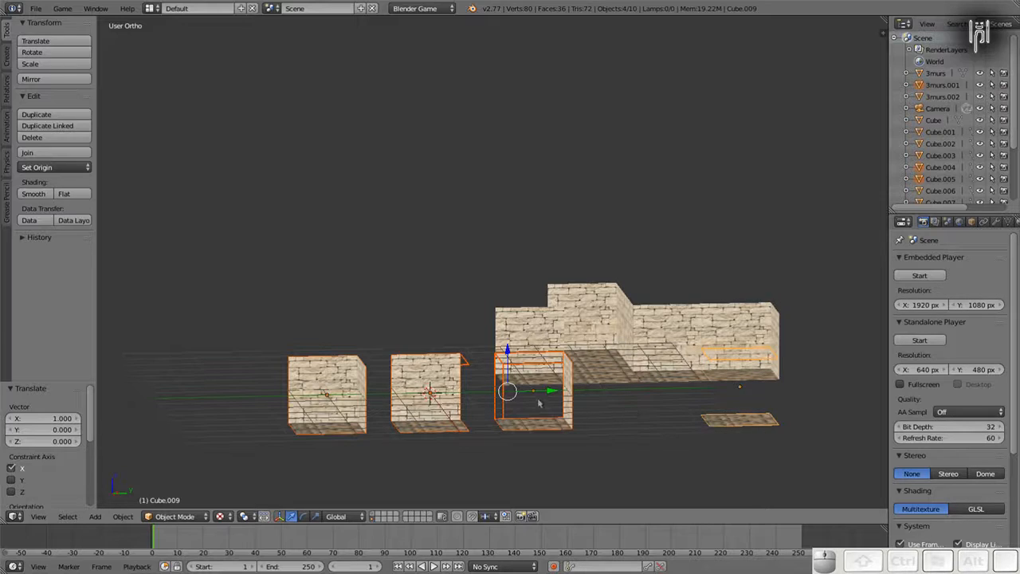
key("g")
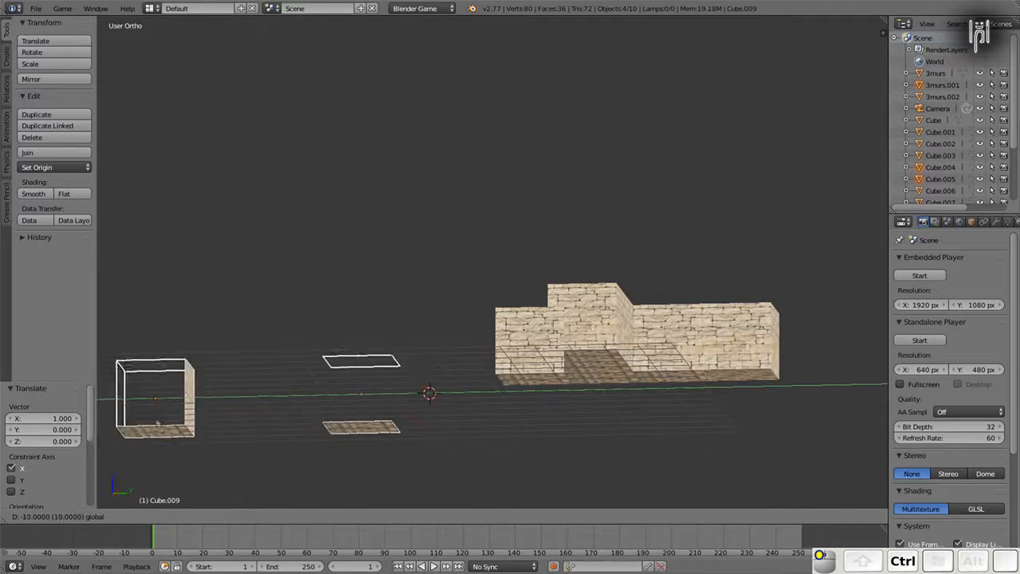
left_click(466, 439)
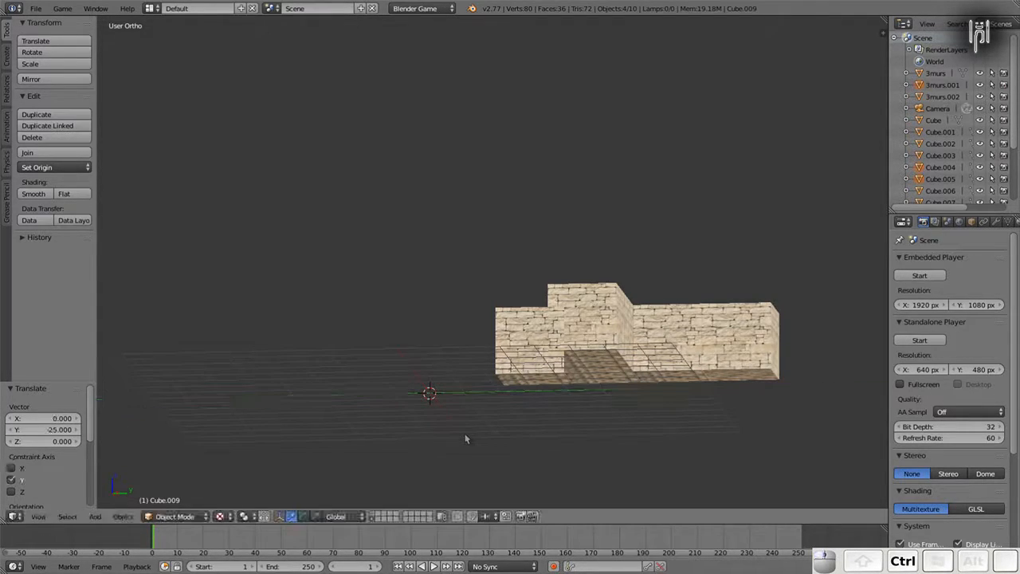
Step: Add a new camera at the 3D cursor and make it the active camera, looking through it
scroll(674, 433, "up", 3)
middle_click_drag(674, 433, 698, 442)
scroll(693, 441, "down", 3)
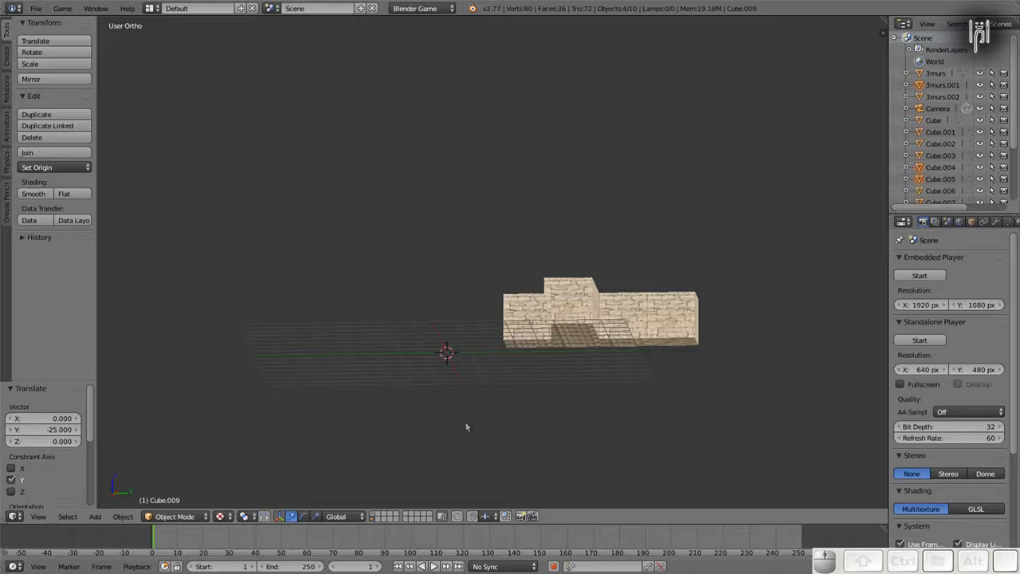
key("shift+a")
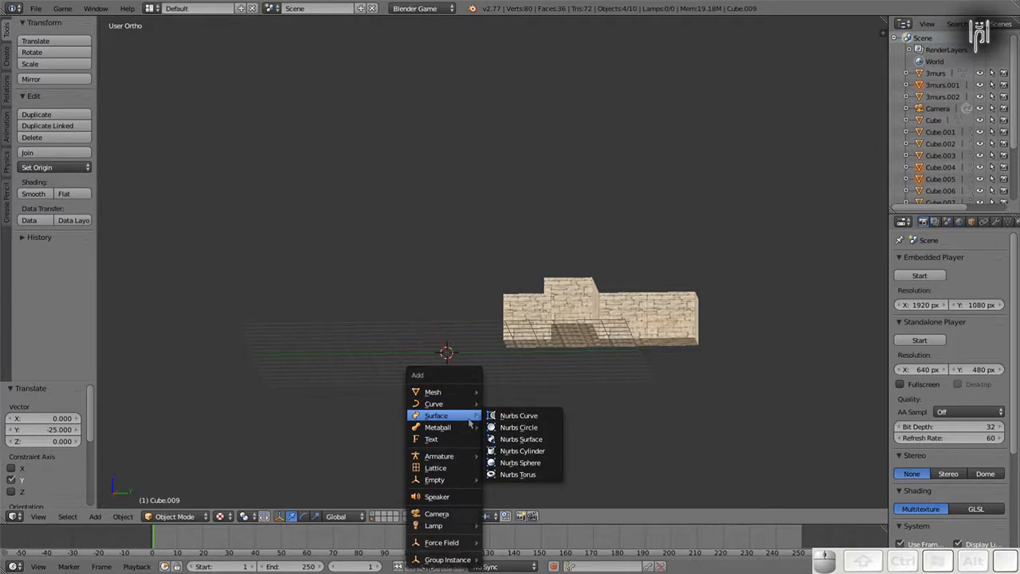
left_click(437, 514)
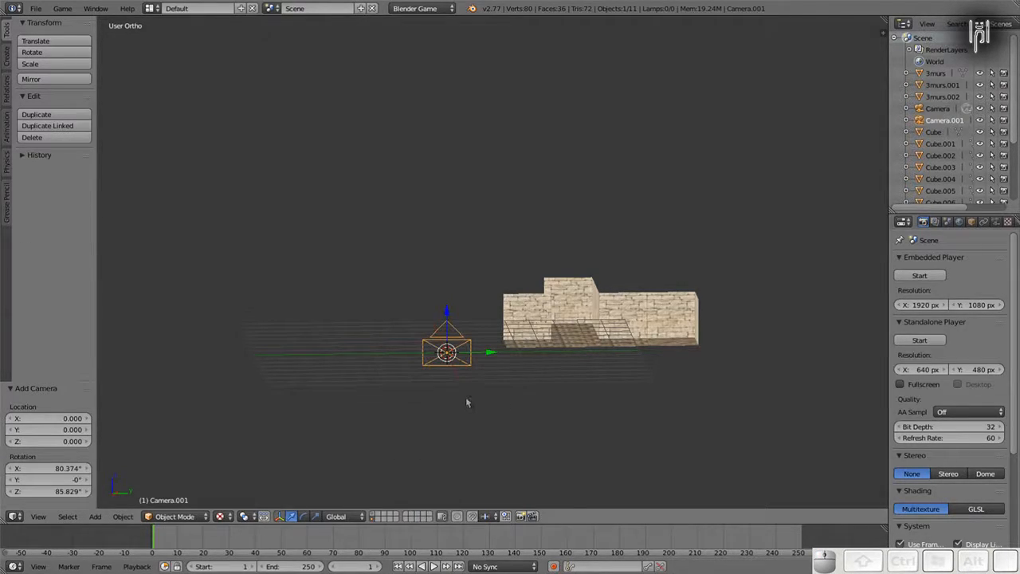
key("KP_0")
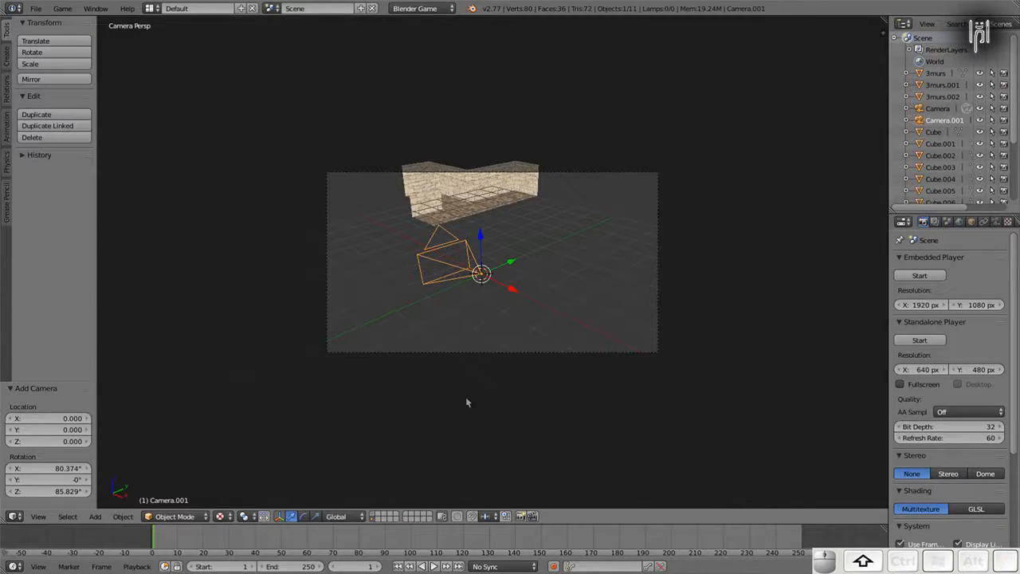
key("ctrl+KP_0")
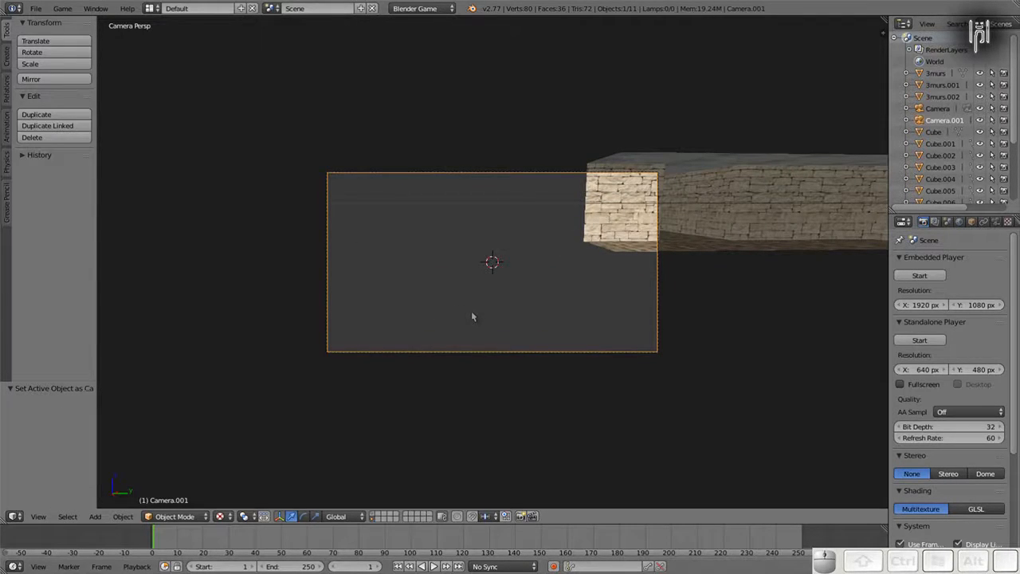
Step: Fly the active camera into the corridor in walk navigation so that it faces the side branch
key("shift+f")
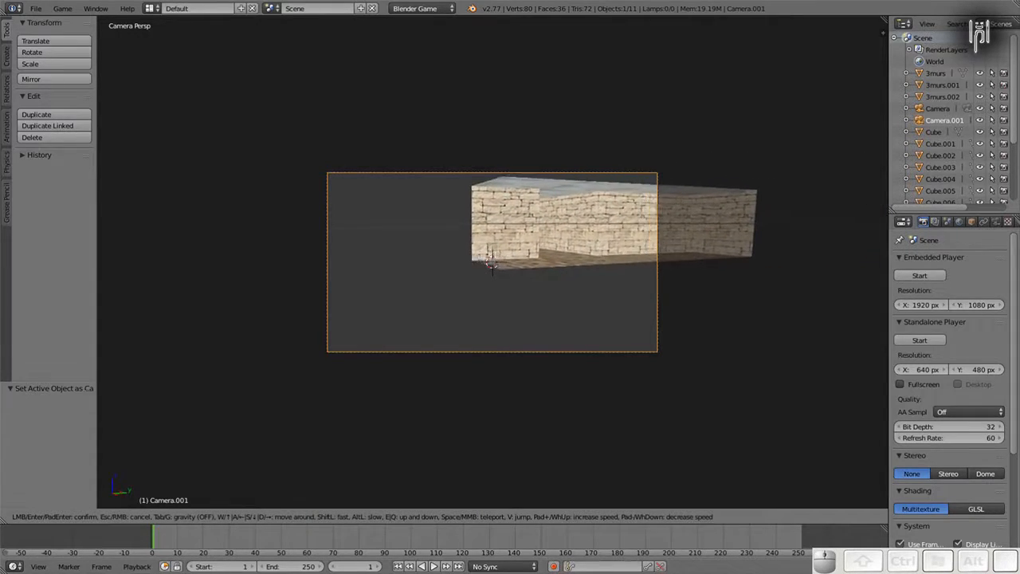
key("Right")
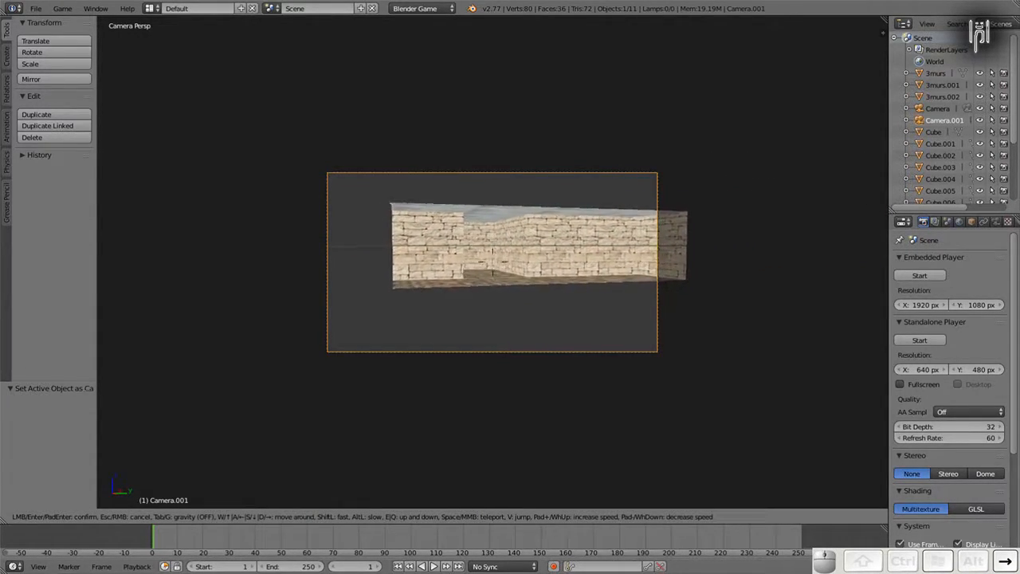
key("Up")
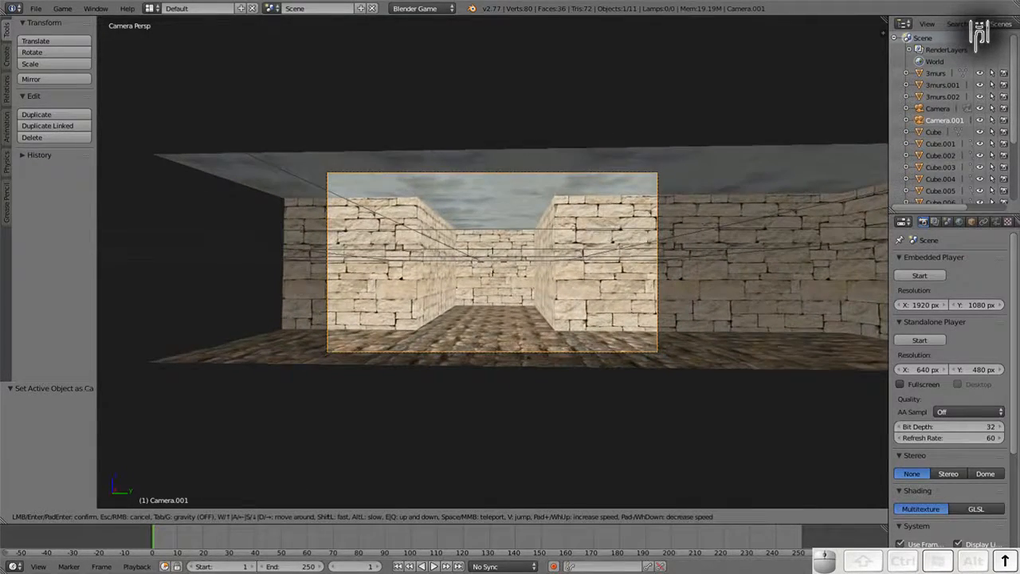
key("Right")
left_click(492, 263)
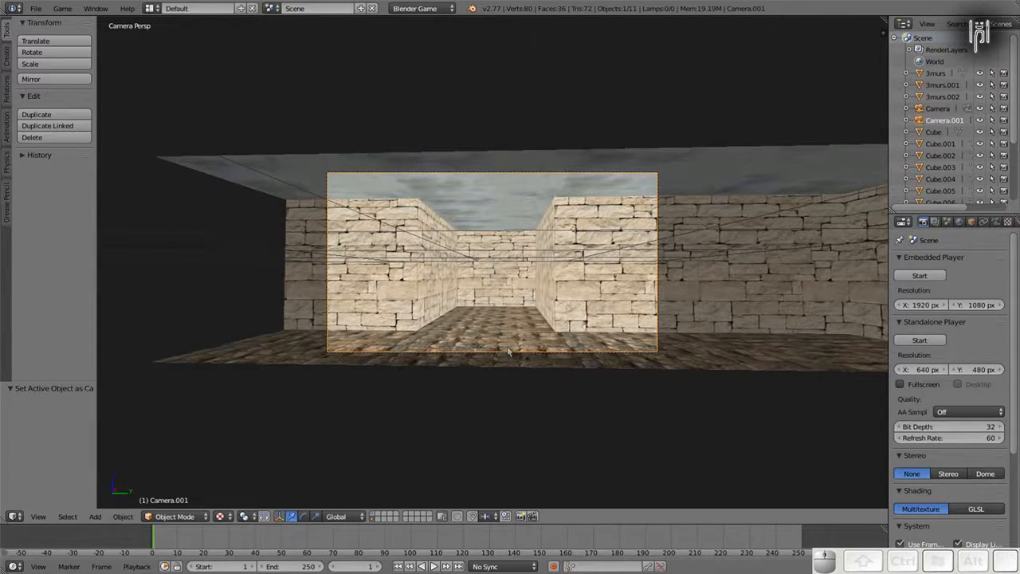
Step: Test-run the game from the active camera's view and stop it
key("p")
key("Escape")
scroll(535, 367, "down", 4)
scroll(533, 363, "up", 2)
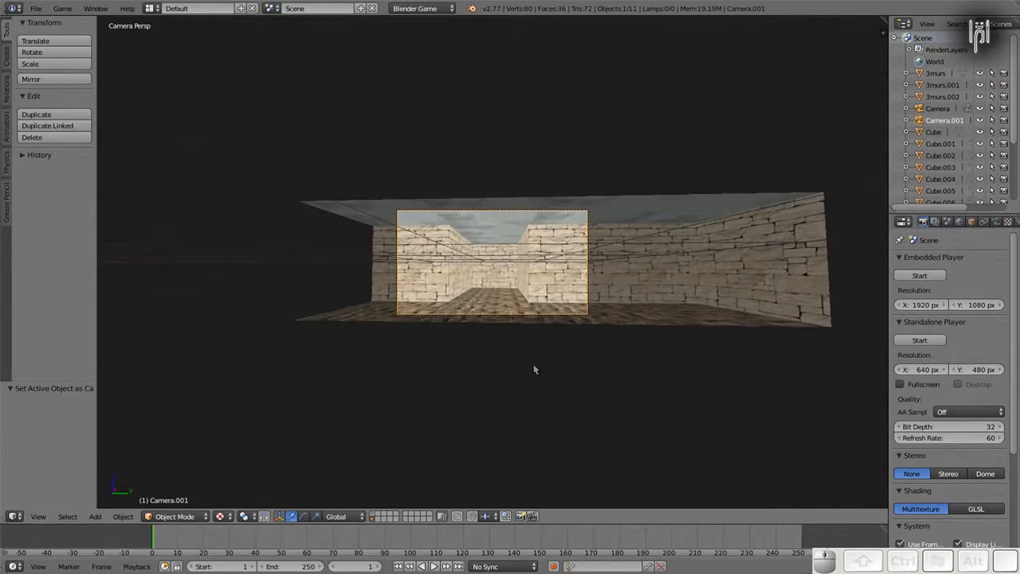
Step: Snap the 3D cursor to the scene centre and add a point lamp there
middle_click_drag(489, 358, 518, 354)
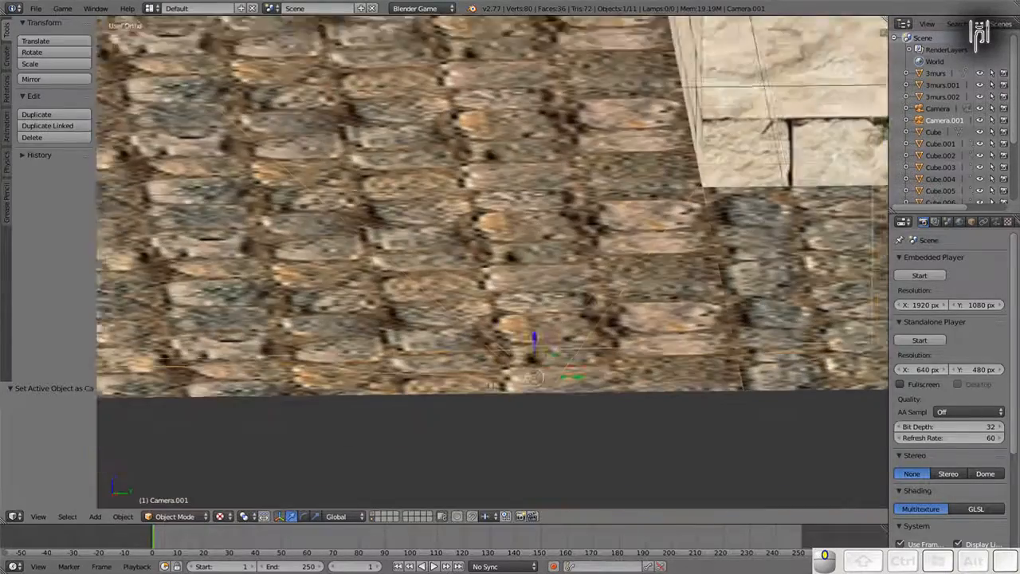
scroll(479, 335, "down", 8)
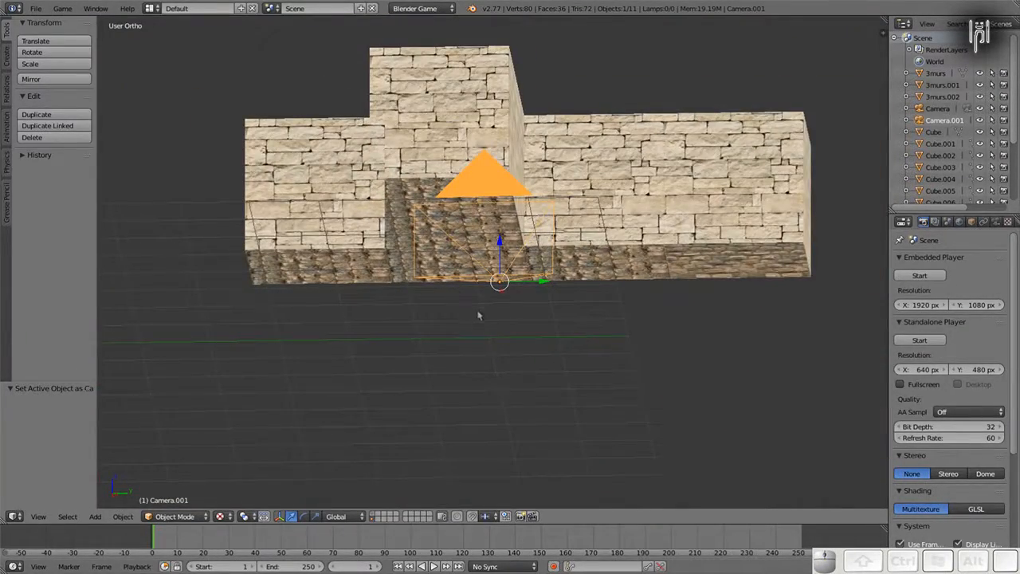
key("shift+s")
key("shift+a")
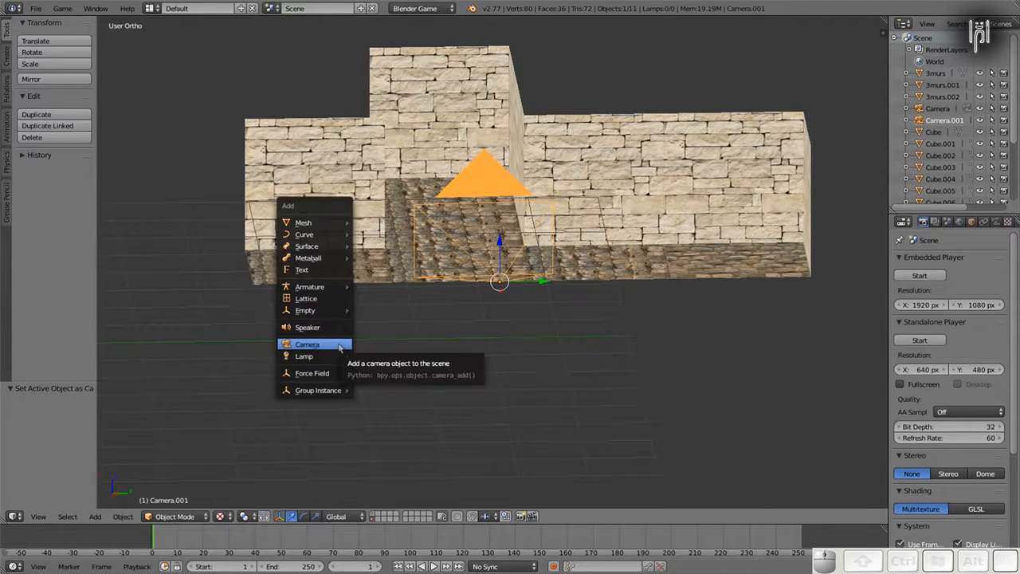
mouse_move(339, 355)
left_click(376, 358)
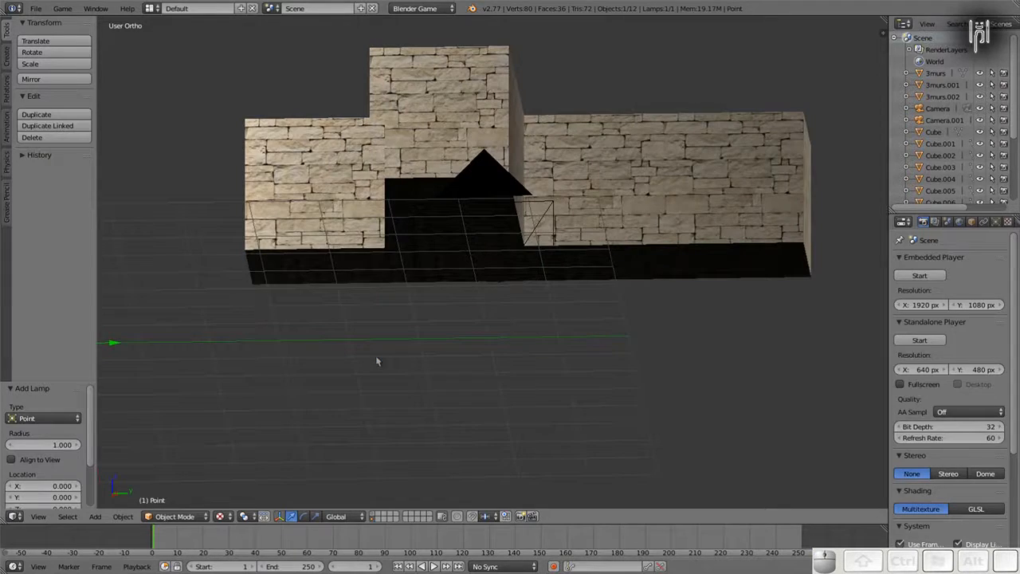
Step: Move the point lamp 6 along Y, in line with the side branch, and raise it about 3.08 along Z
scroll(371, 348, "down", 5)
scroll(371, 346, "up", 2)
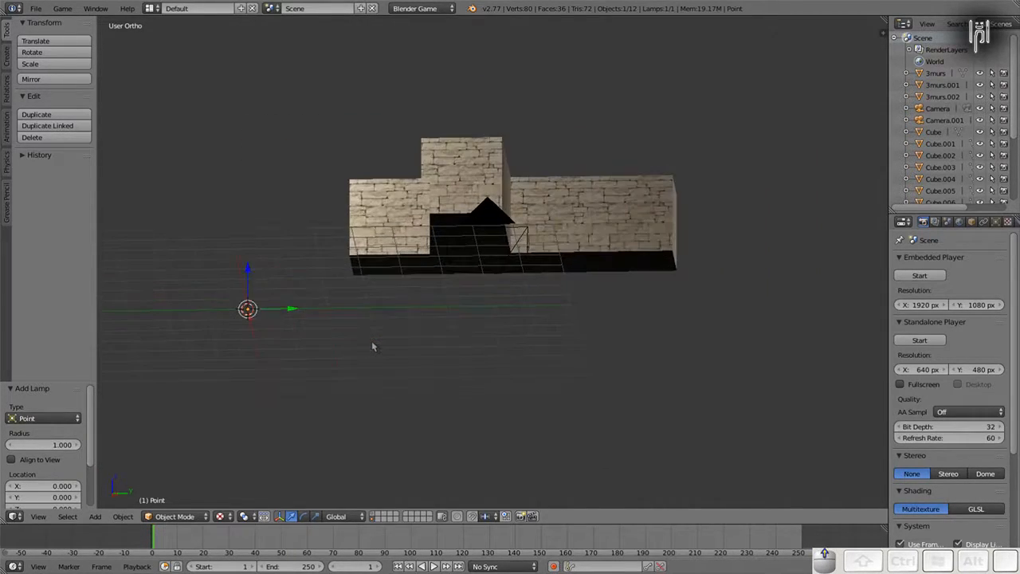
key("g")
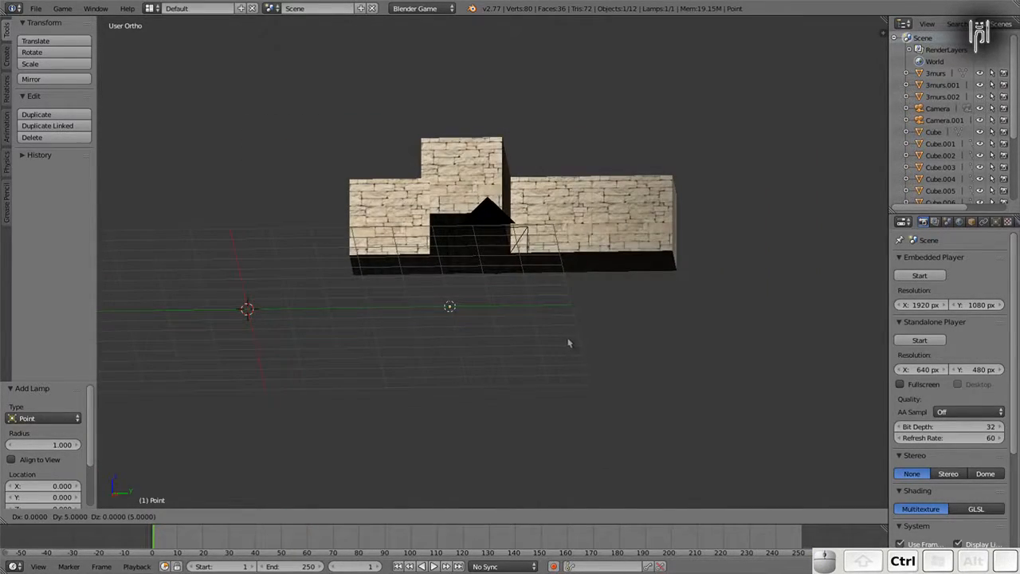
left_click(592, 343)
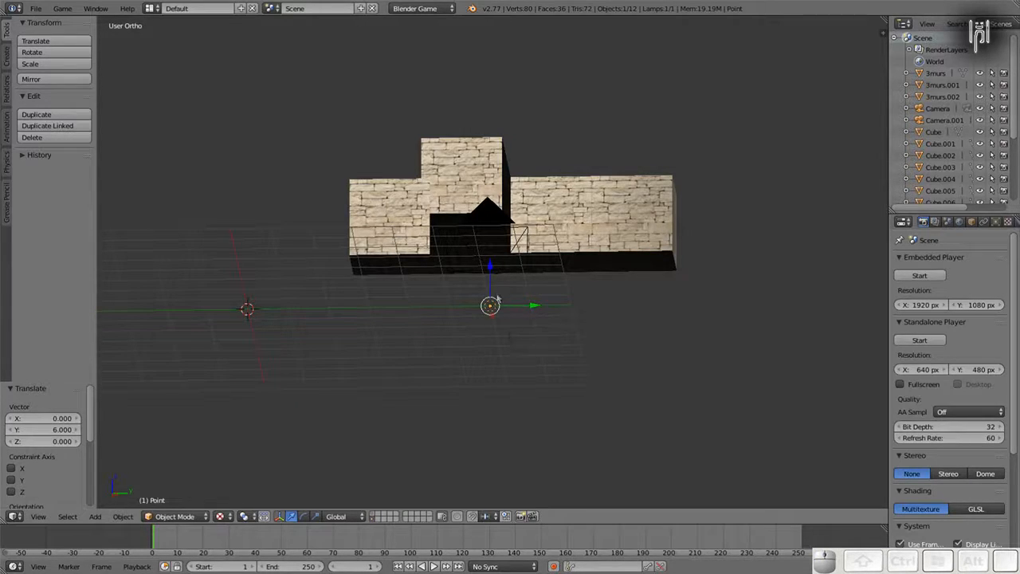
key("g")
key("z")
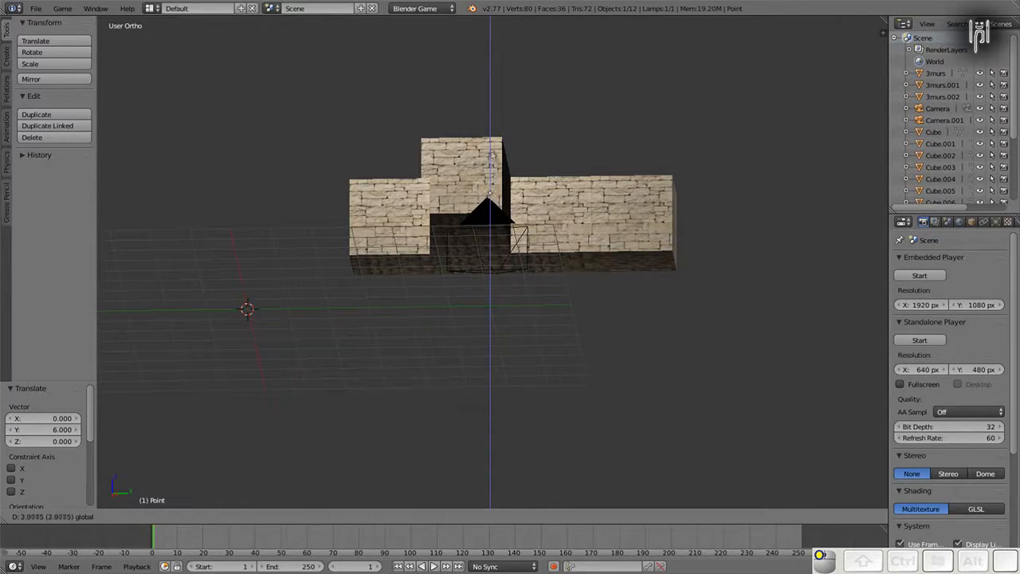
left_click(492, 153)
Step: Lower the point lamp slightly and move it about -9.65 along X into the side branch
middle_click_drag(474, 273, 595, 249)
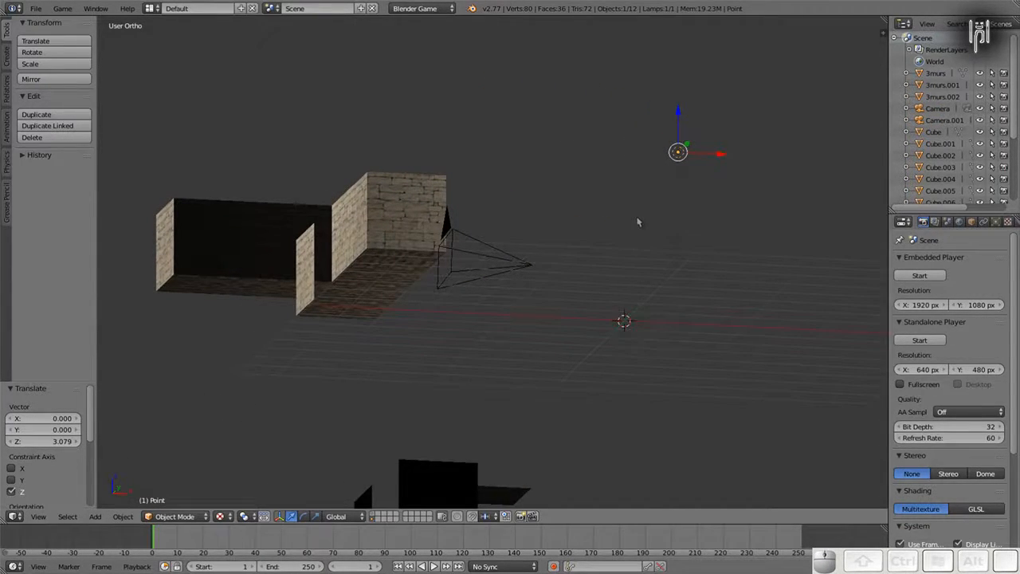
key("g")
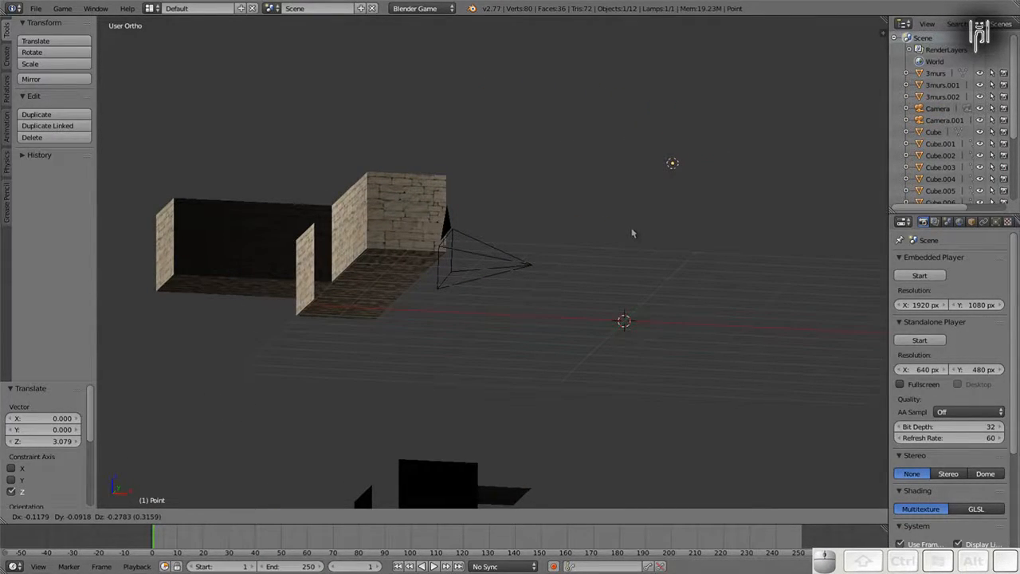
left_click(632, 232)
mouse_move(679, 110)
left_mouse_down()
mouse_move(679, 226)
mouse_move(357, 243)
mouse_move(403, 249)
mouse_move(327, 271)
left_mouse_up()
Step: Examine the lamp's lighting of the corridor through the active camera
middle_click_drag(327, 271, 225, 322)
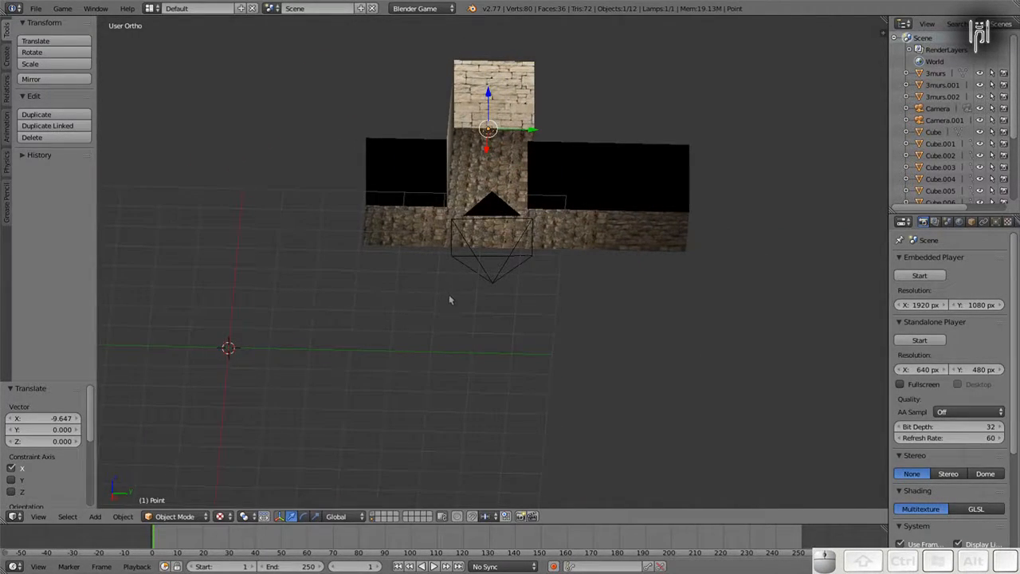
key("KP_0")
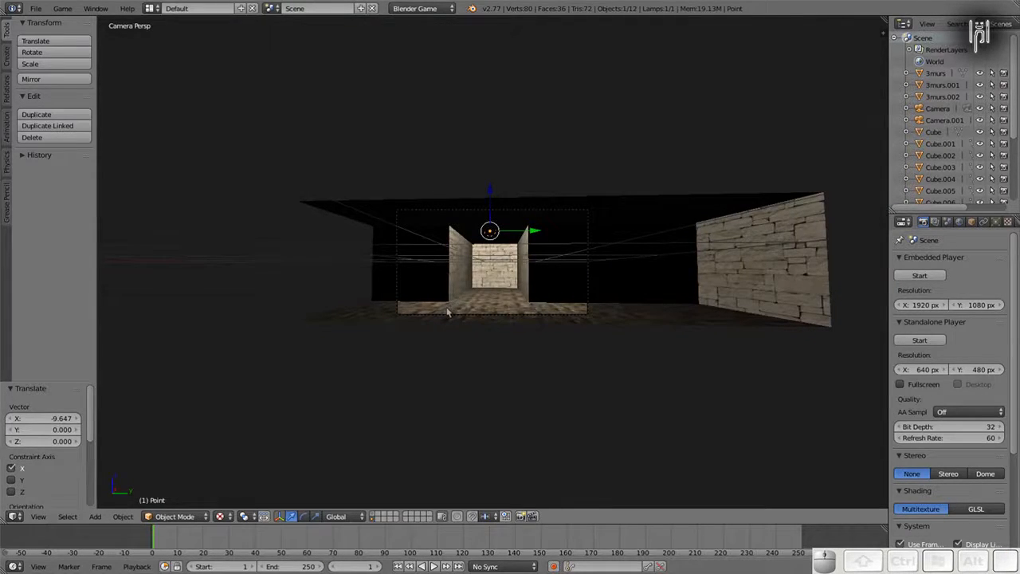
scroll(447, 312, "up", 2)
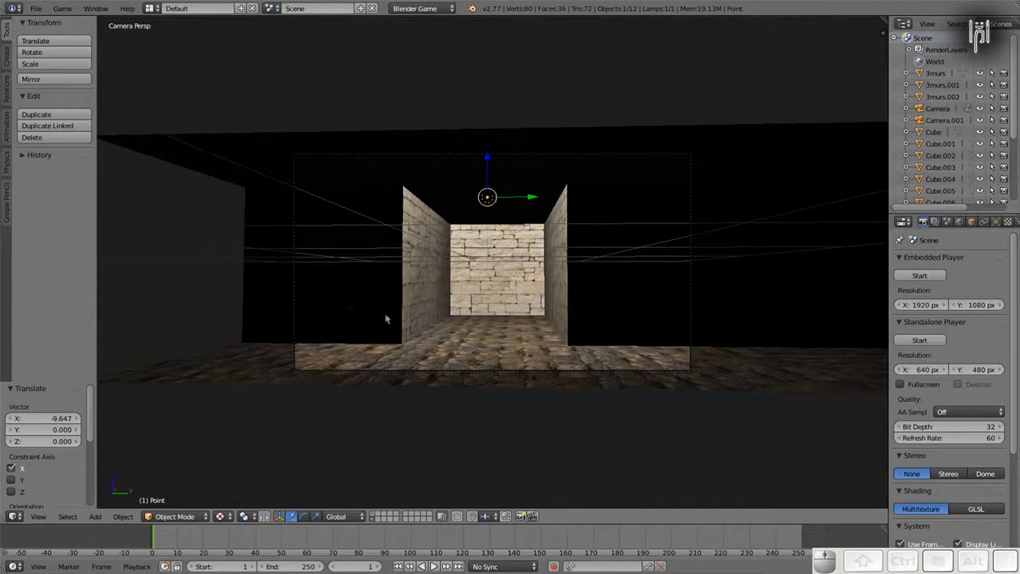
scroll(358, 316, "down", 3)
scroll(357, 314, "down", 2)
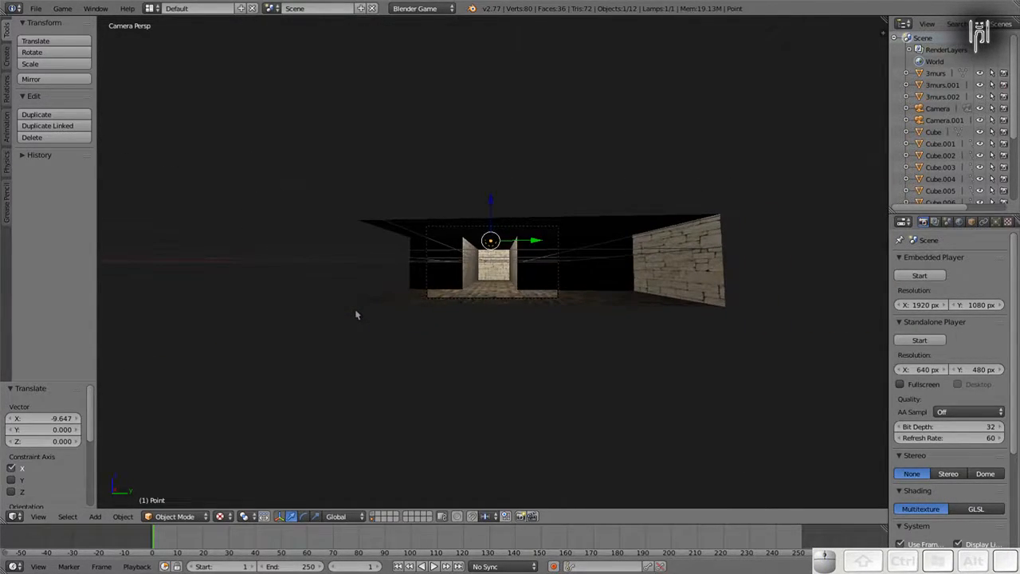
key("KP_0")
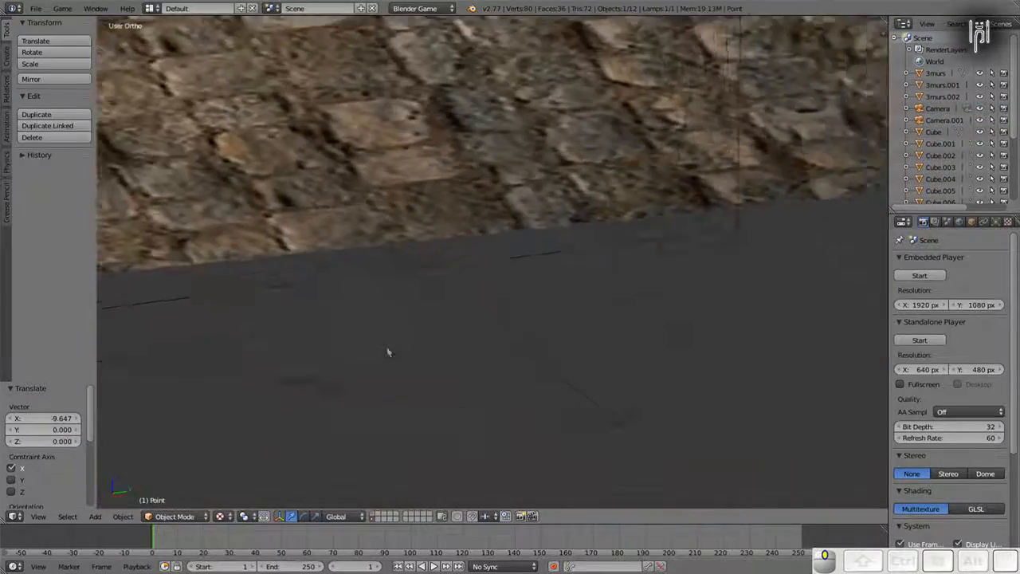
Step: Duplicate the point lamp in place and move the copy about 7.12 along X to light the main corridor
scroll(392, 335, "down", 2)
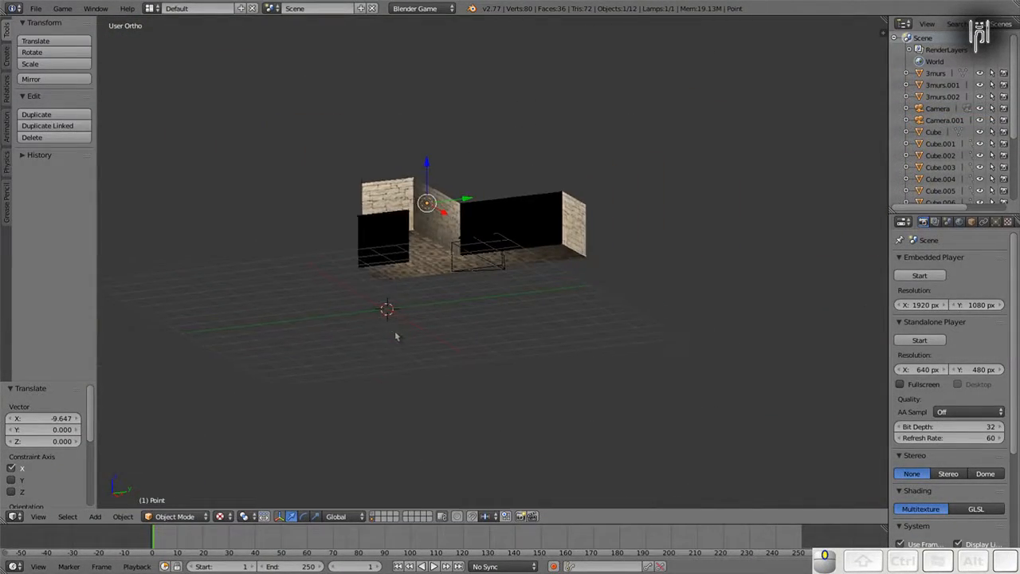
middle_click_drag(393, 334, 433, 358)
key("shift+d")
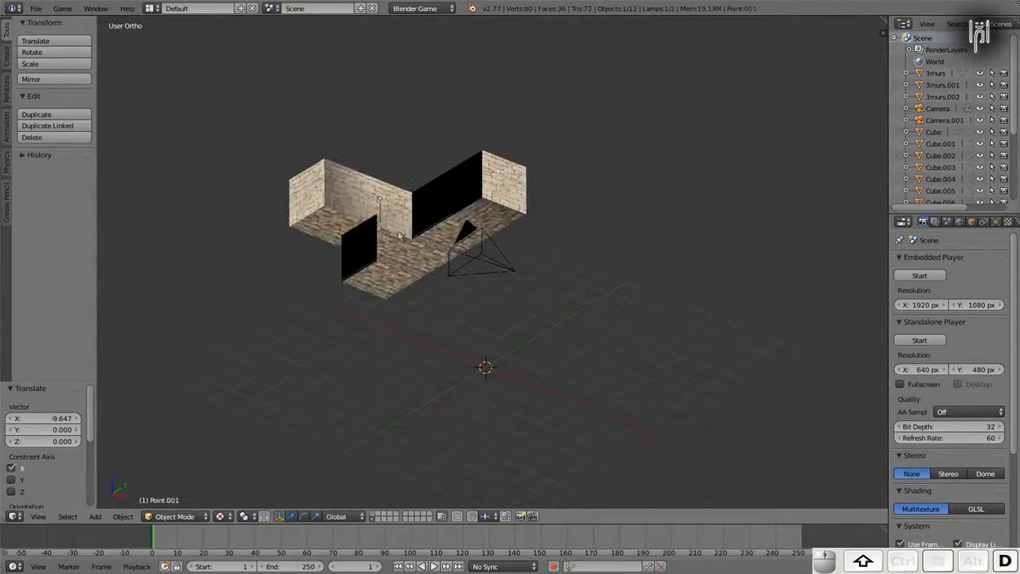
key("Escape")
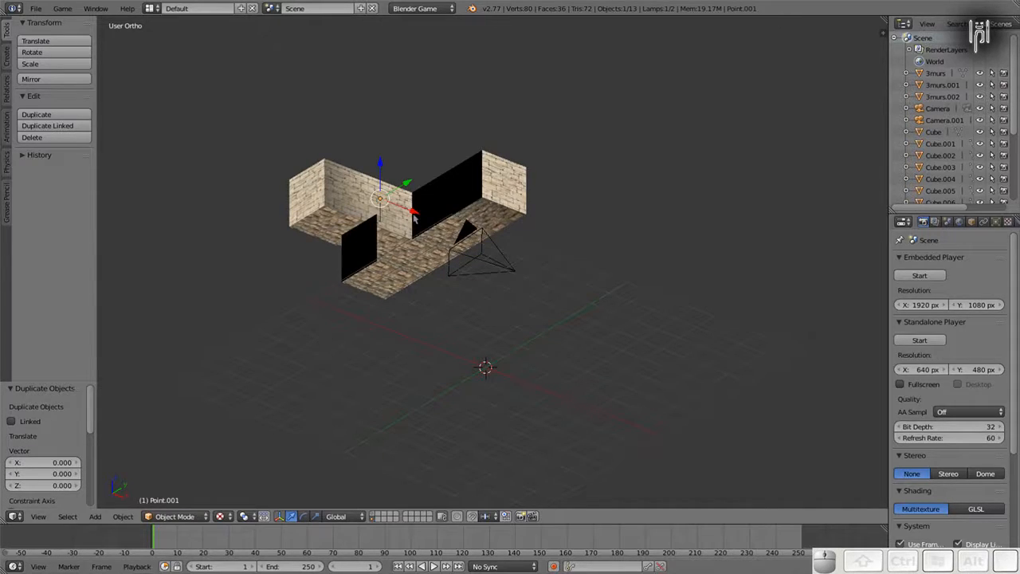
left_click_drag(414, 213, 577, 263)
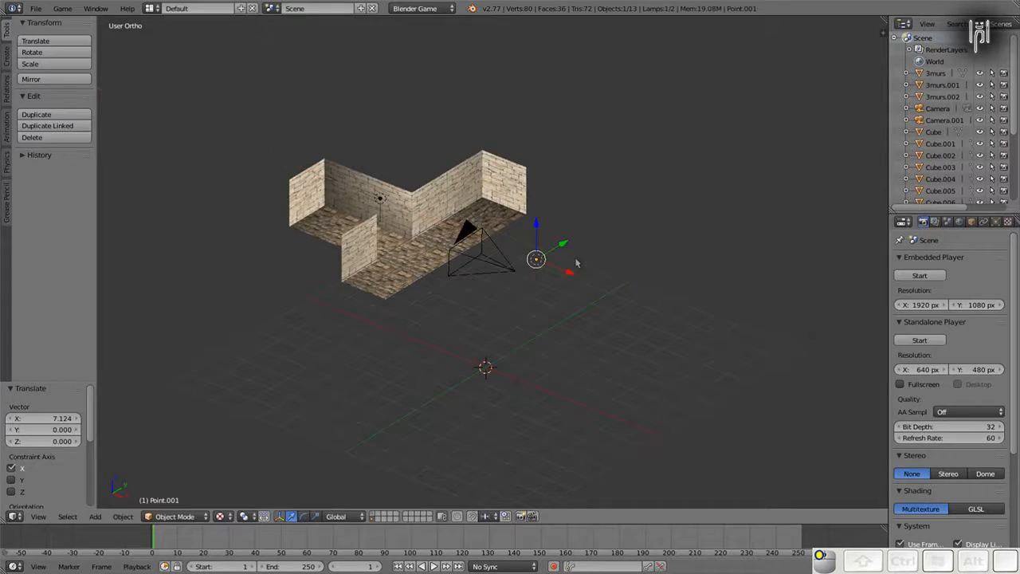
Step: Test-run the lit level from the outside view and again from the active camera's view, stopping the game each time
key("p")
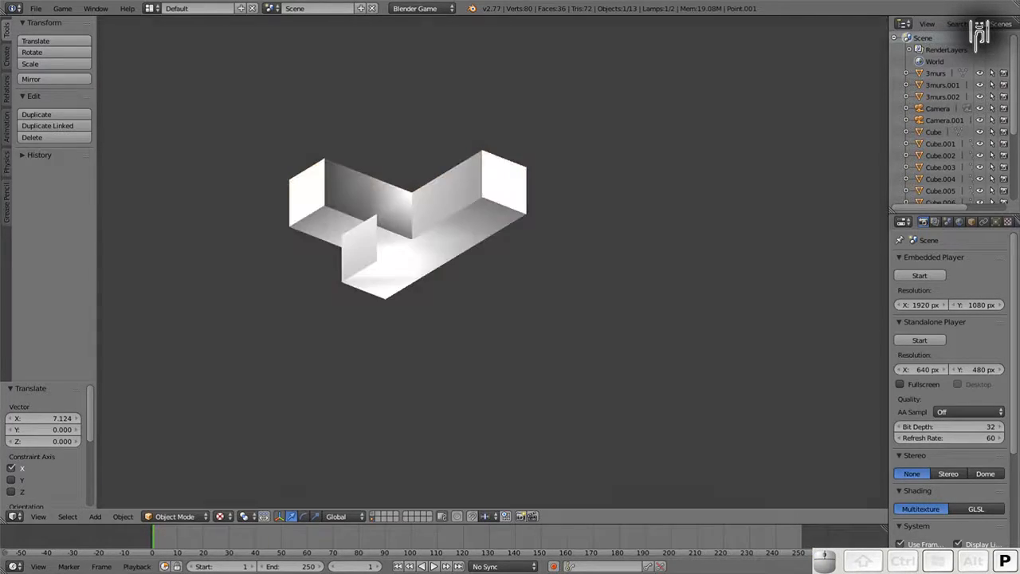
key("Escape")
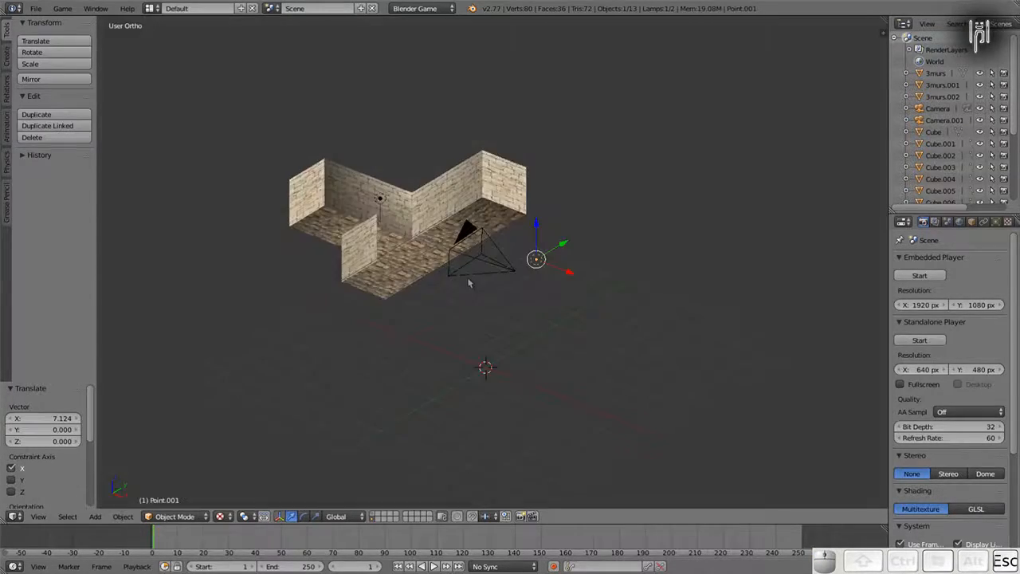
middle_click_drag(467, 310, 392, 338)
scroll(538, 337, "up", 4)
middle_click_drag(537, 337, 517, 305)
key("KP_0")
scroll(517, 309, "up", 5)
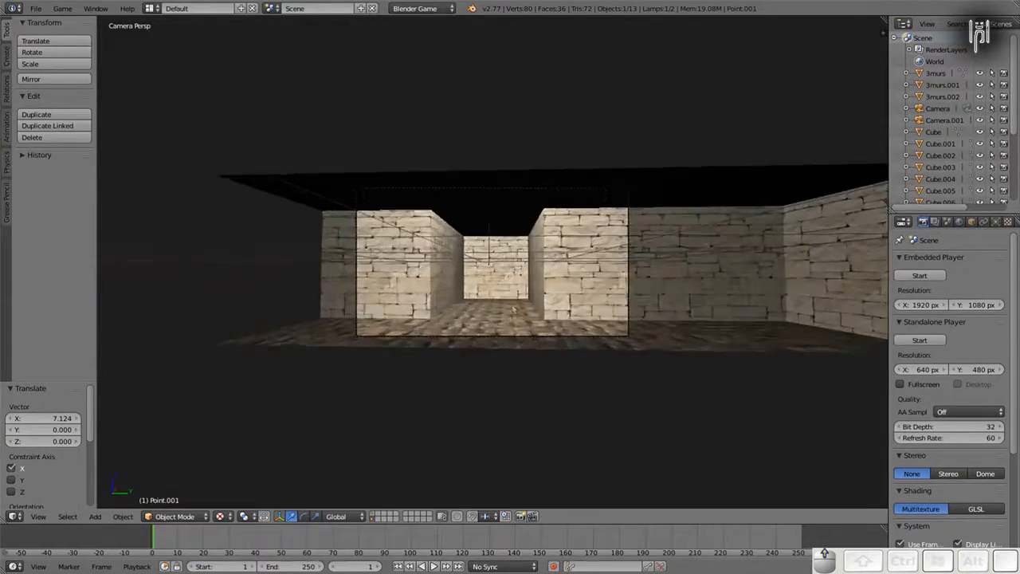
key("p")
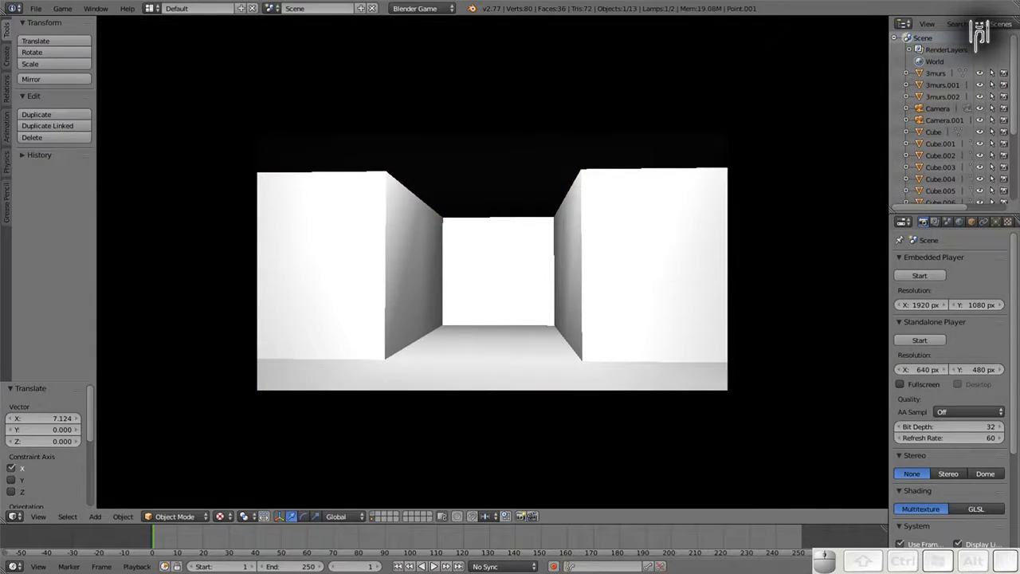
key("Escape")
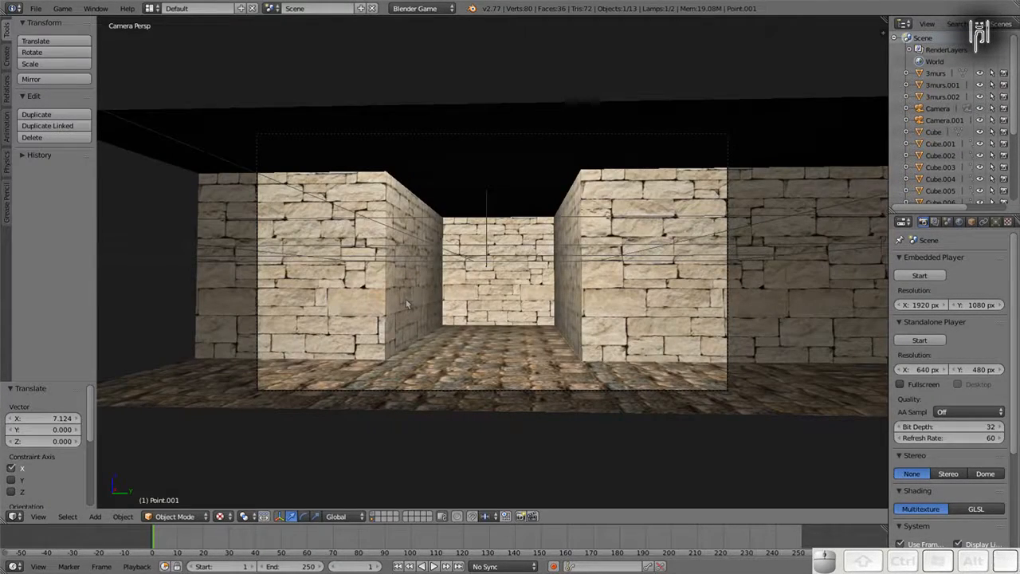
scroll(414, 321, "down", 3)
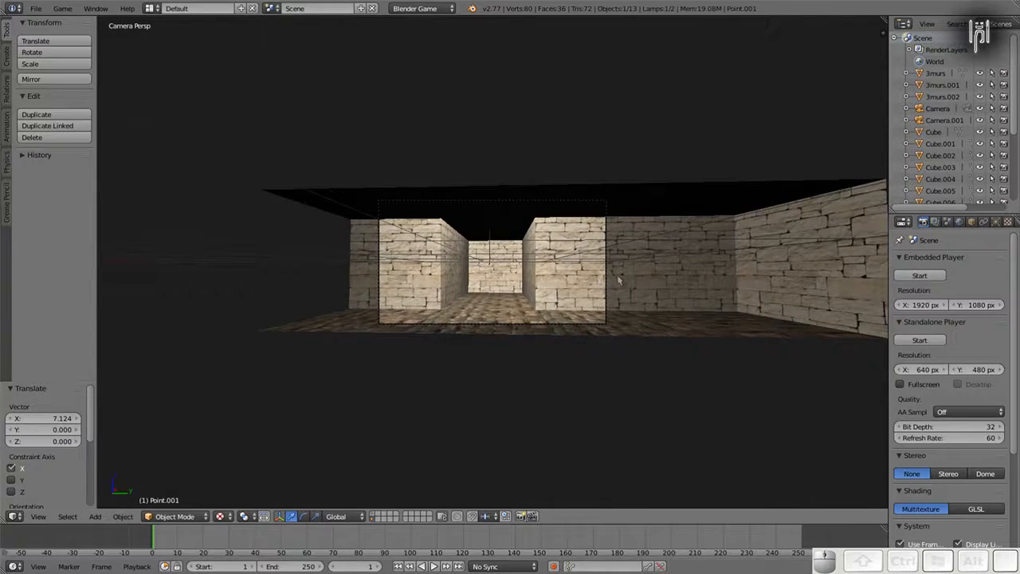
scroll(414, 378, "down", 2)
scroll(412, 379, "up", 2)
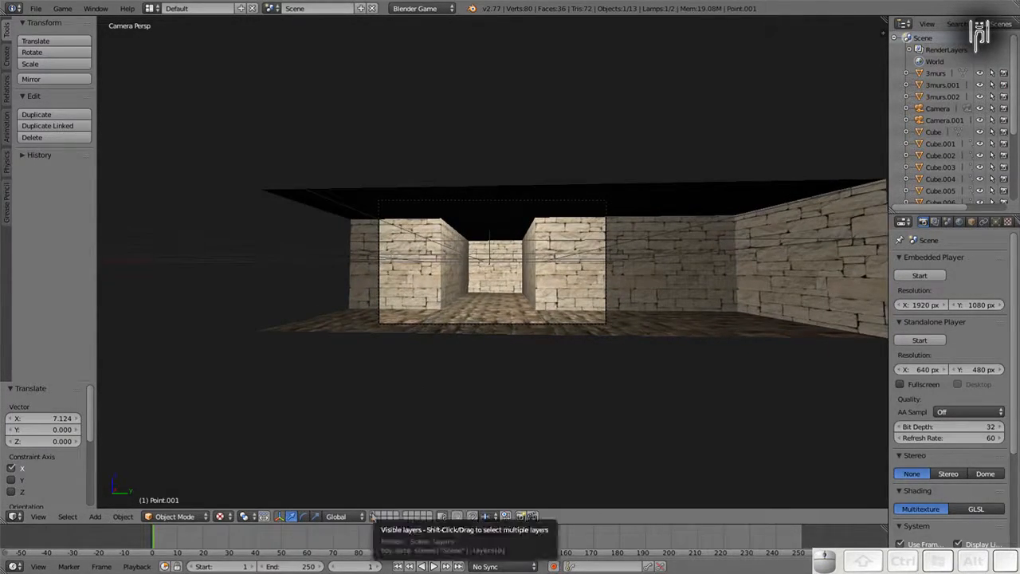
scroll(437, 378, "up", 3)
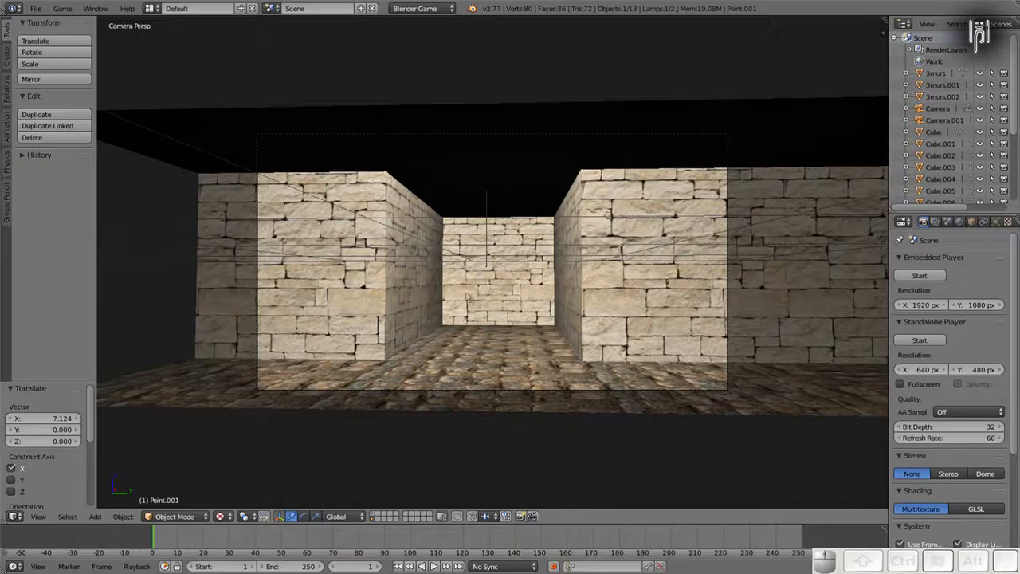
scroll(438, 317, "down", 1)
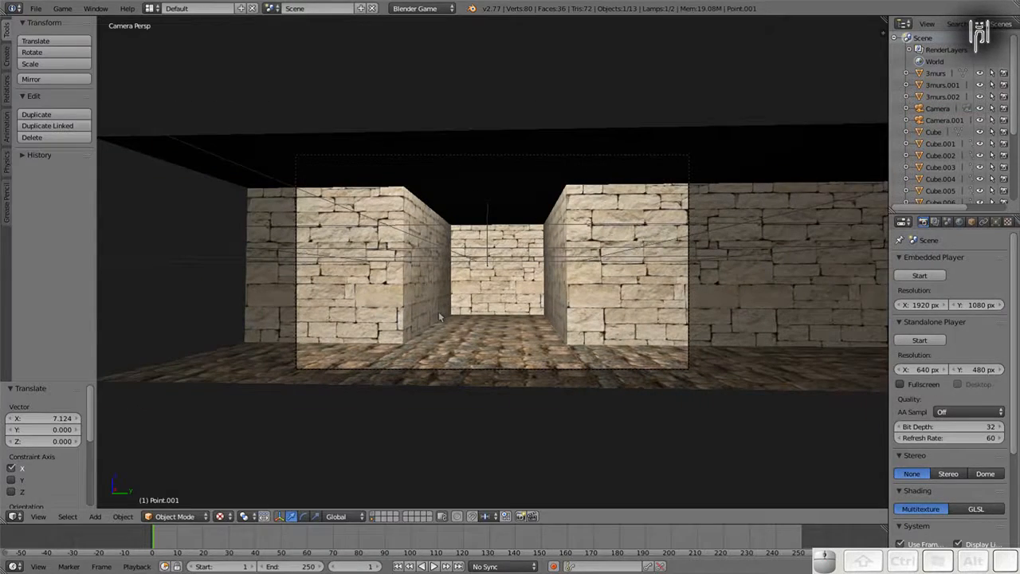
scroll(438, 317, "up", 1)
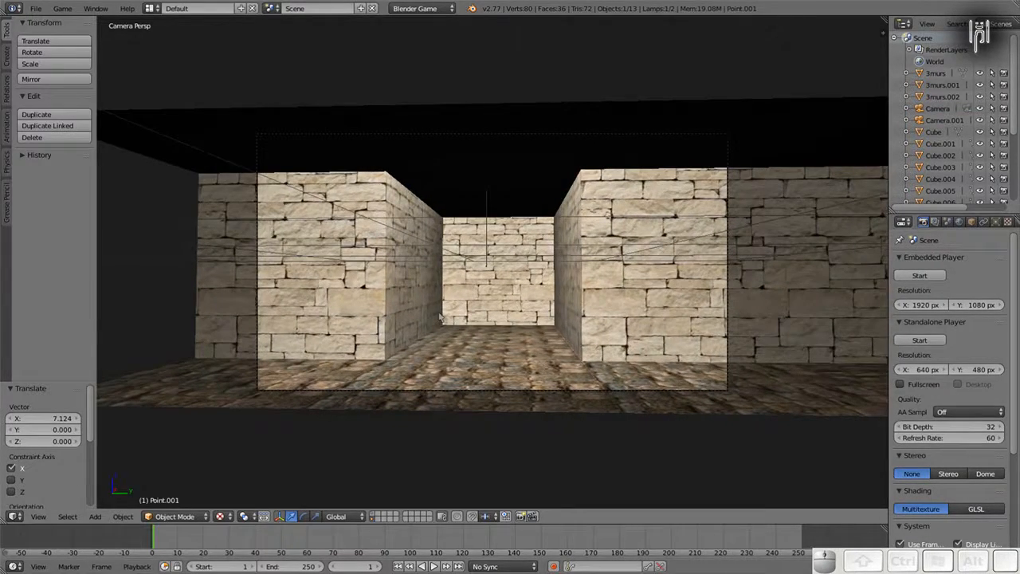